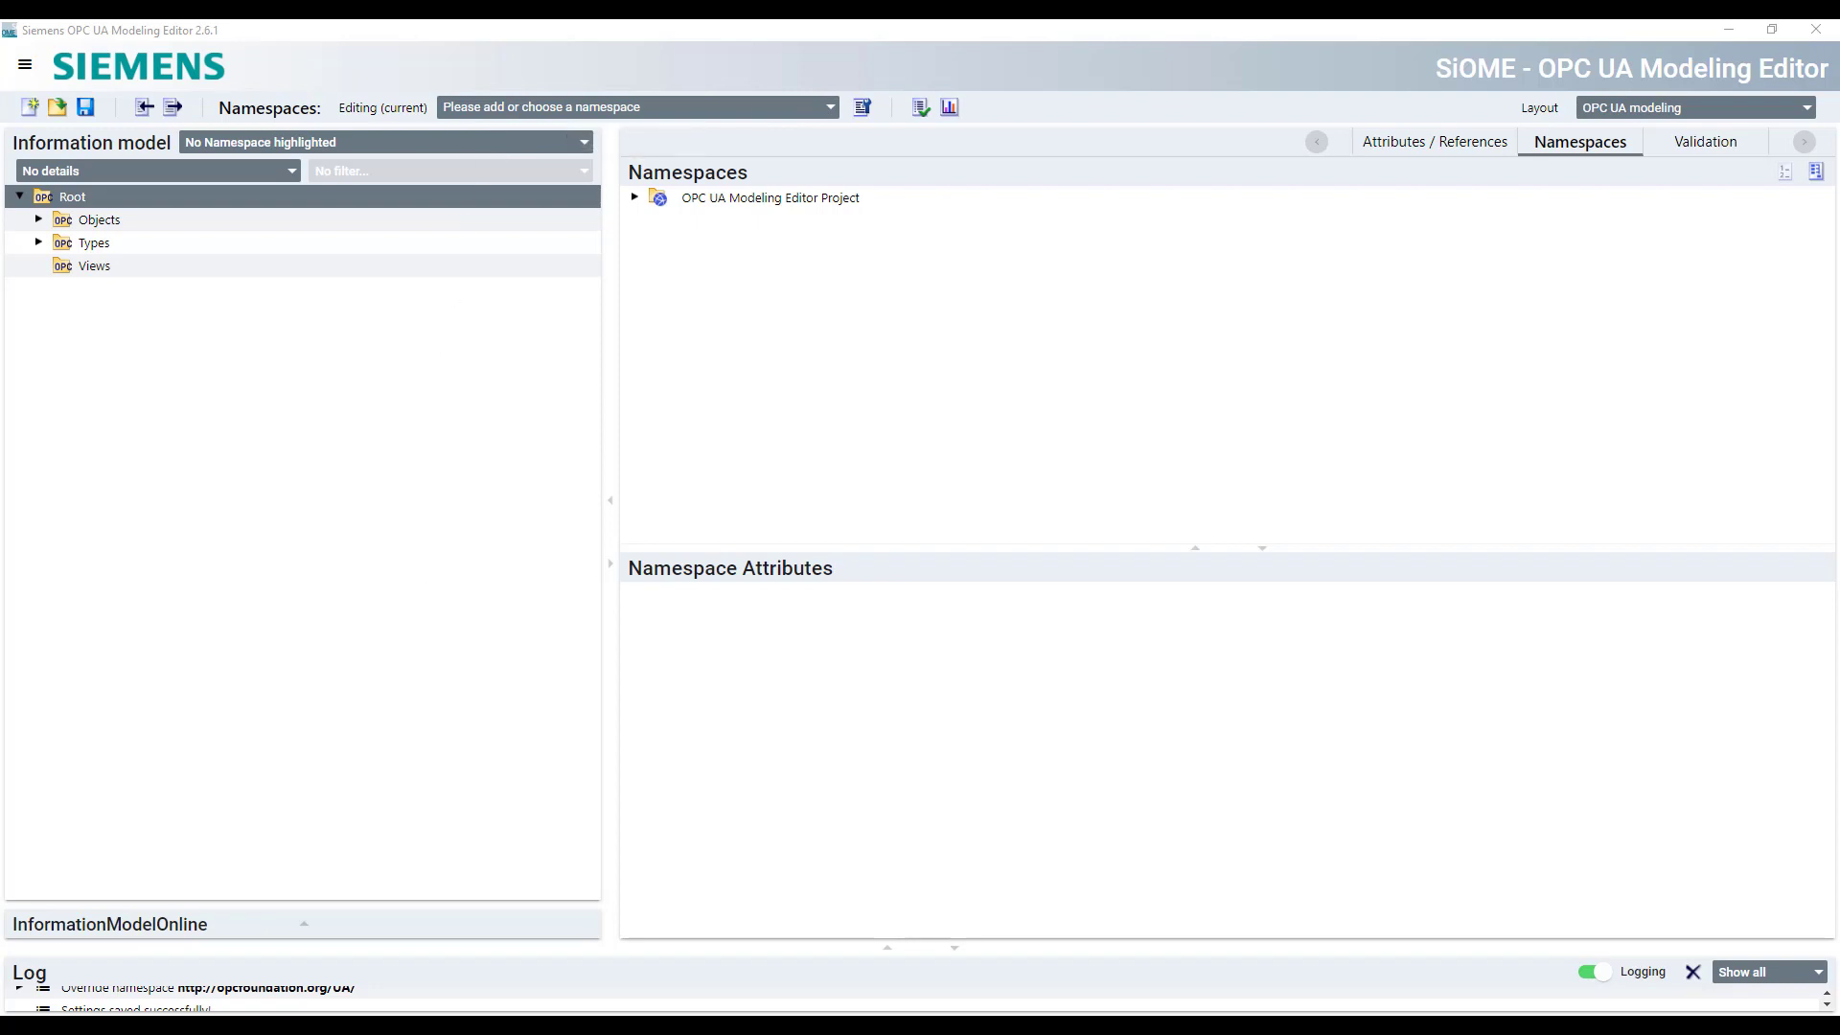
Import 01_Opc.Ua.Di.NodeSet2.xml and 02_Opc.Ua.Machinery.NodeSet2.xml from the RequiredCompanionSpecifications folder in File Explorer into the information model
key(alt+Tab)
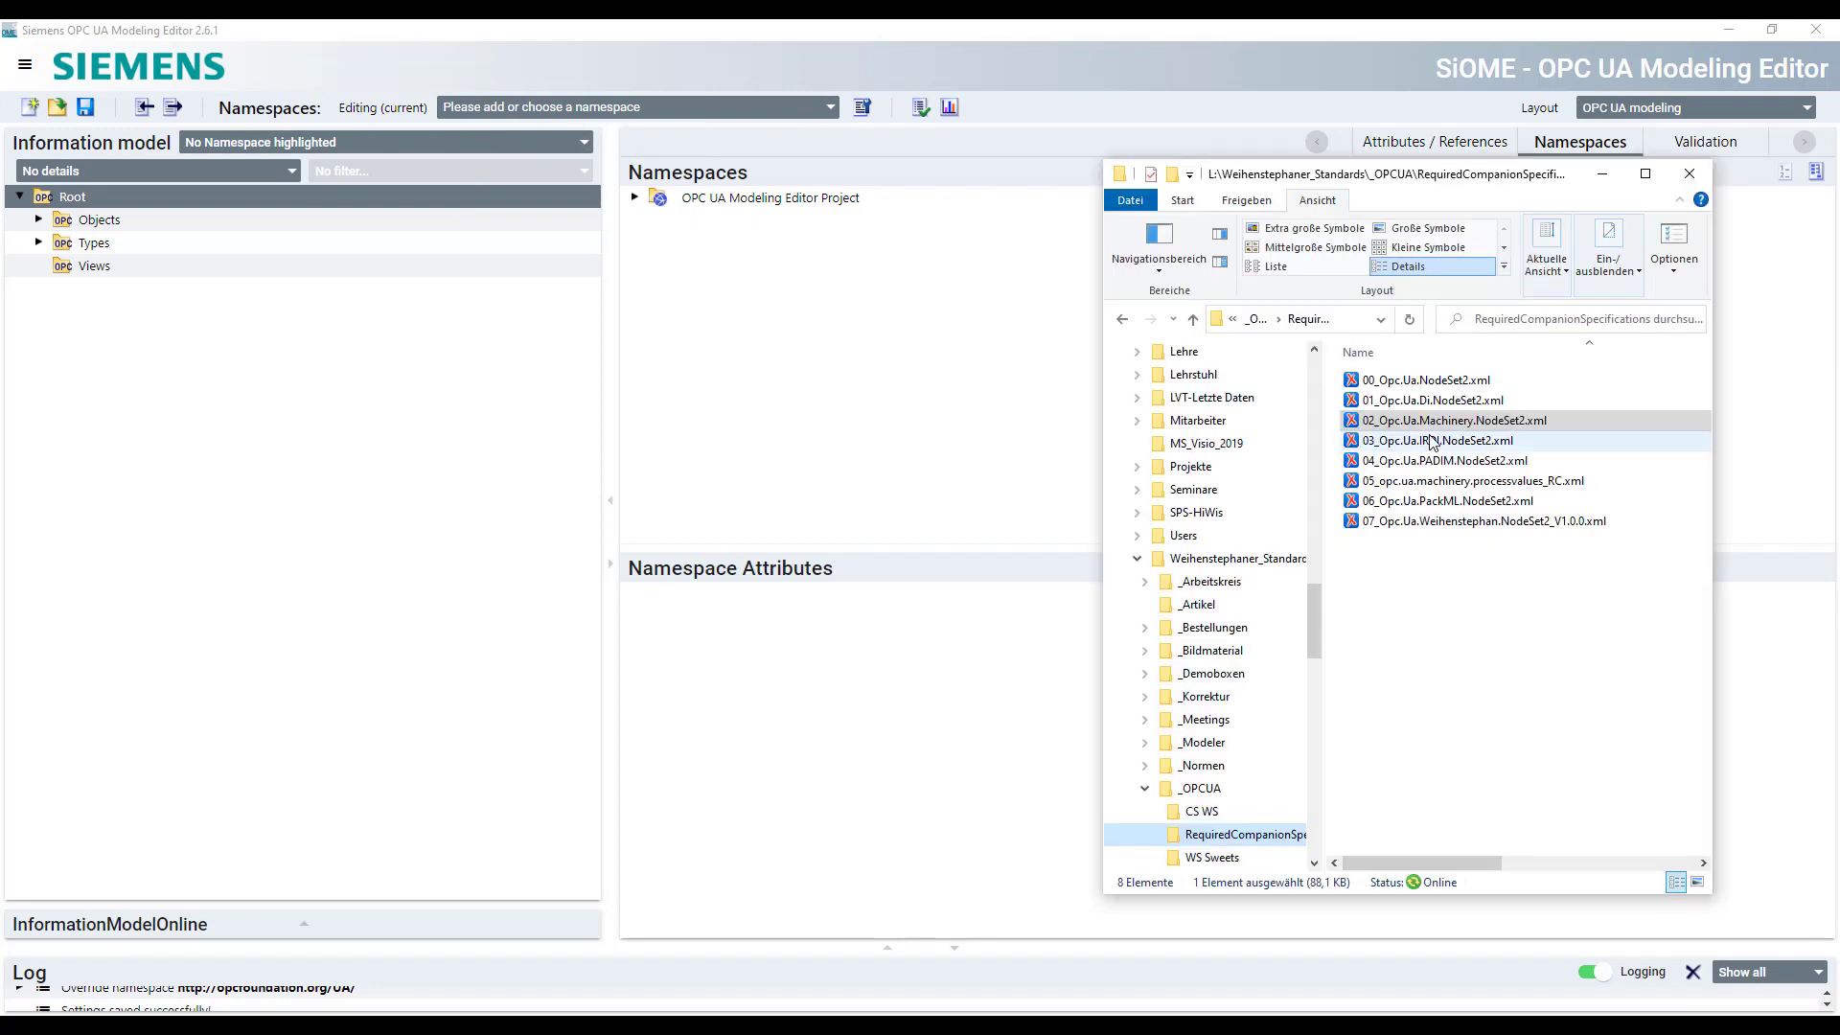
click(1455, 403)
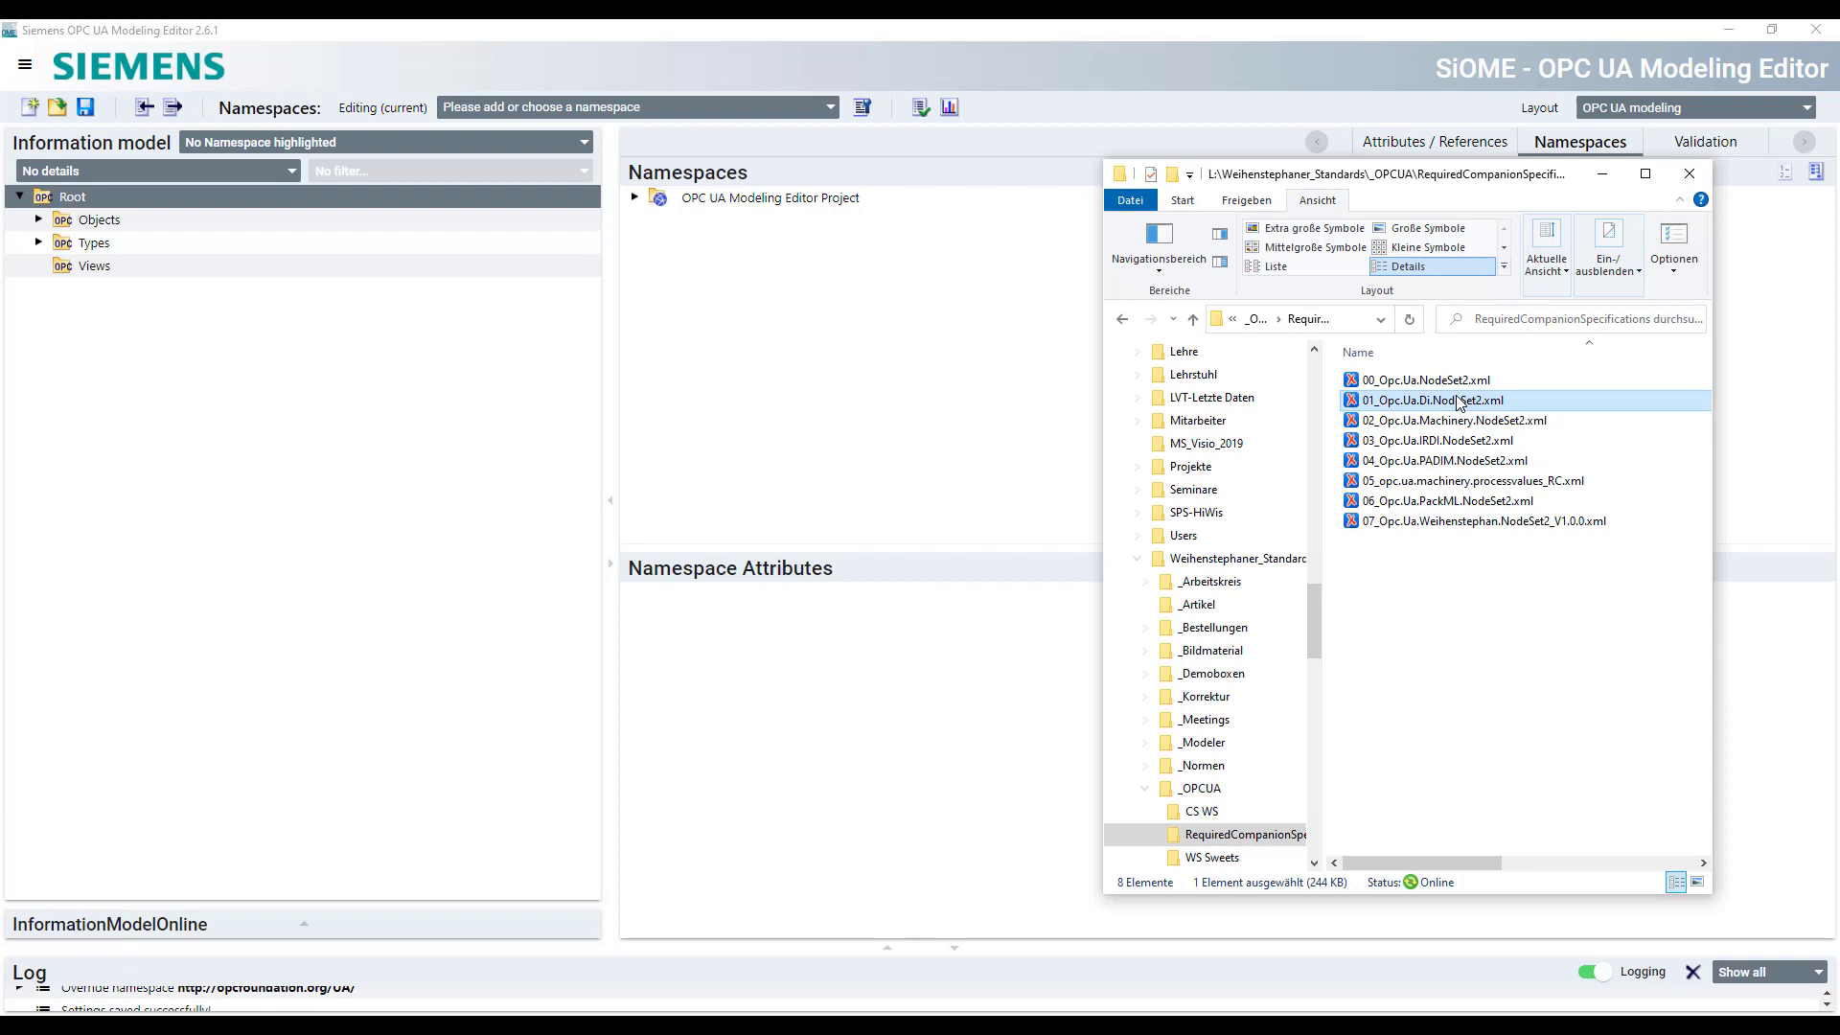
drag(1455, 402, 303, 428)
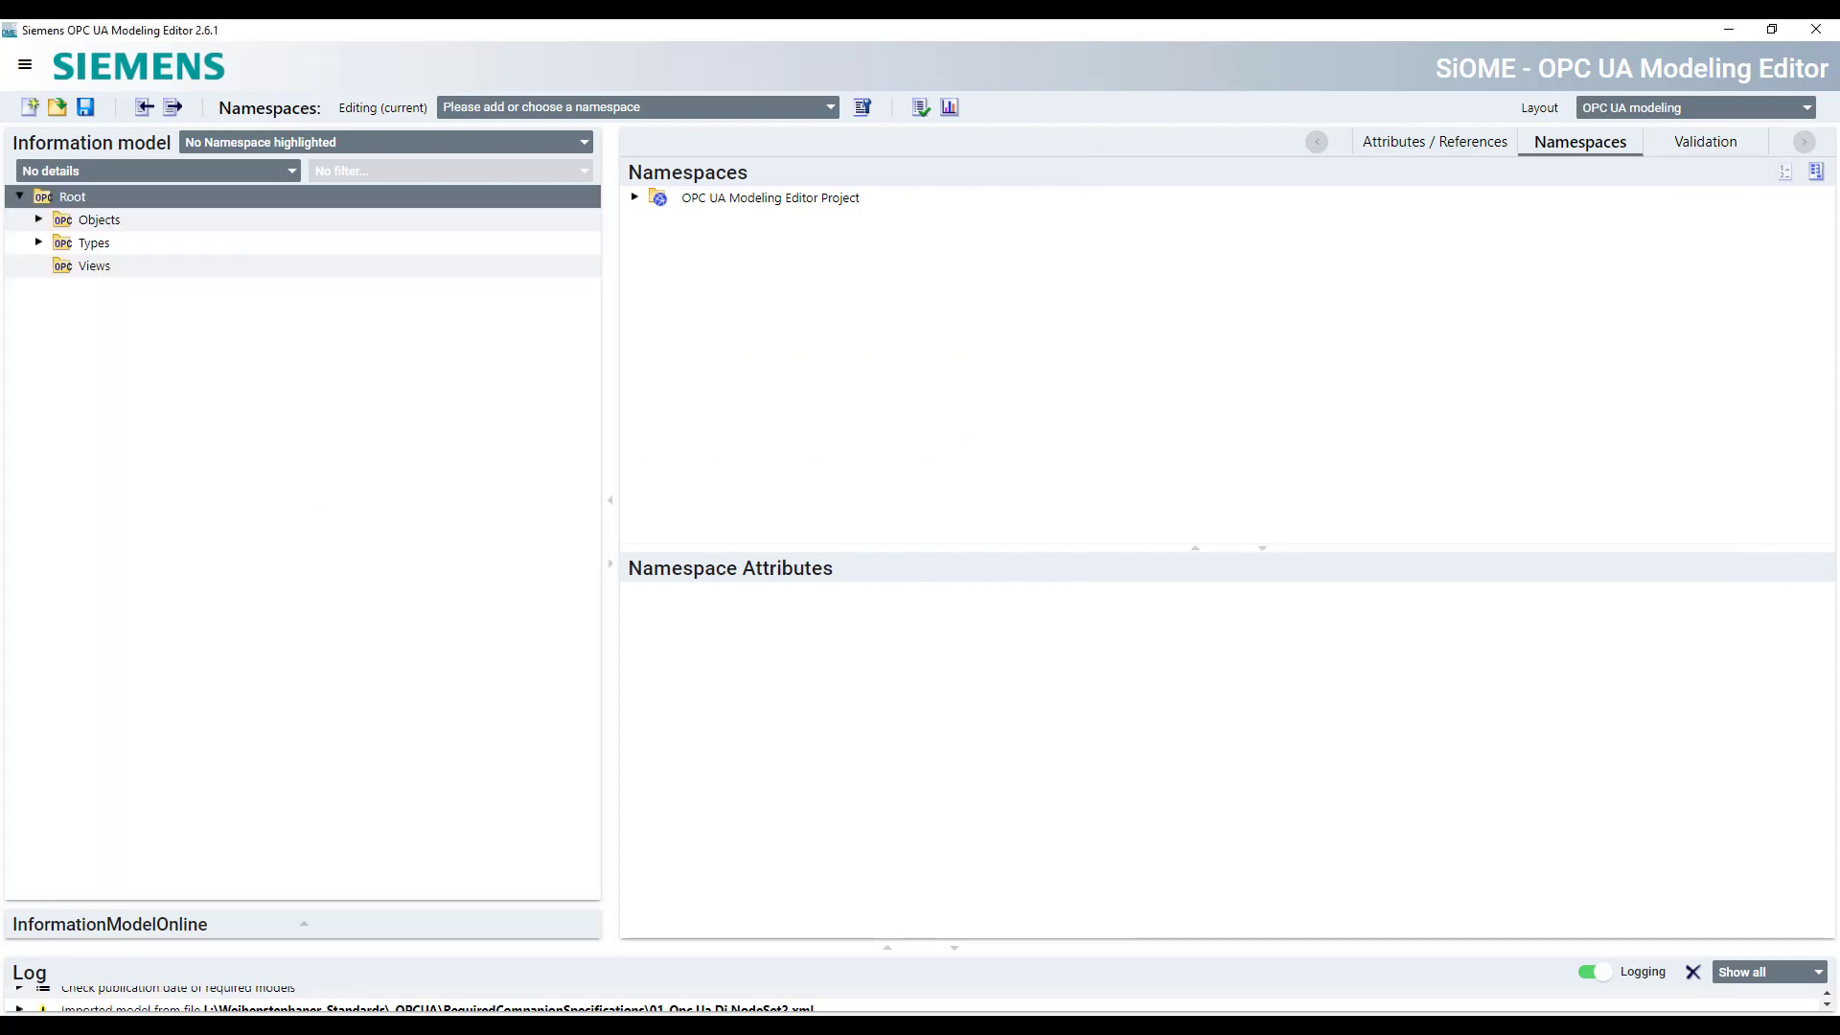
key(alt+Tab)
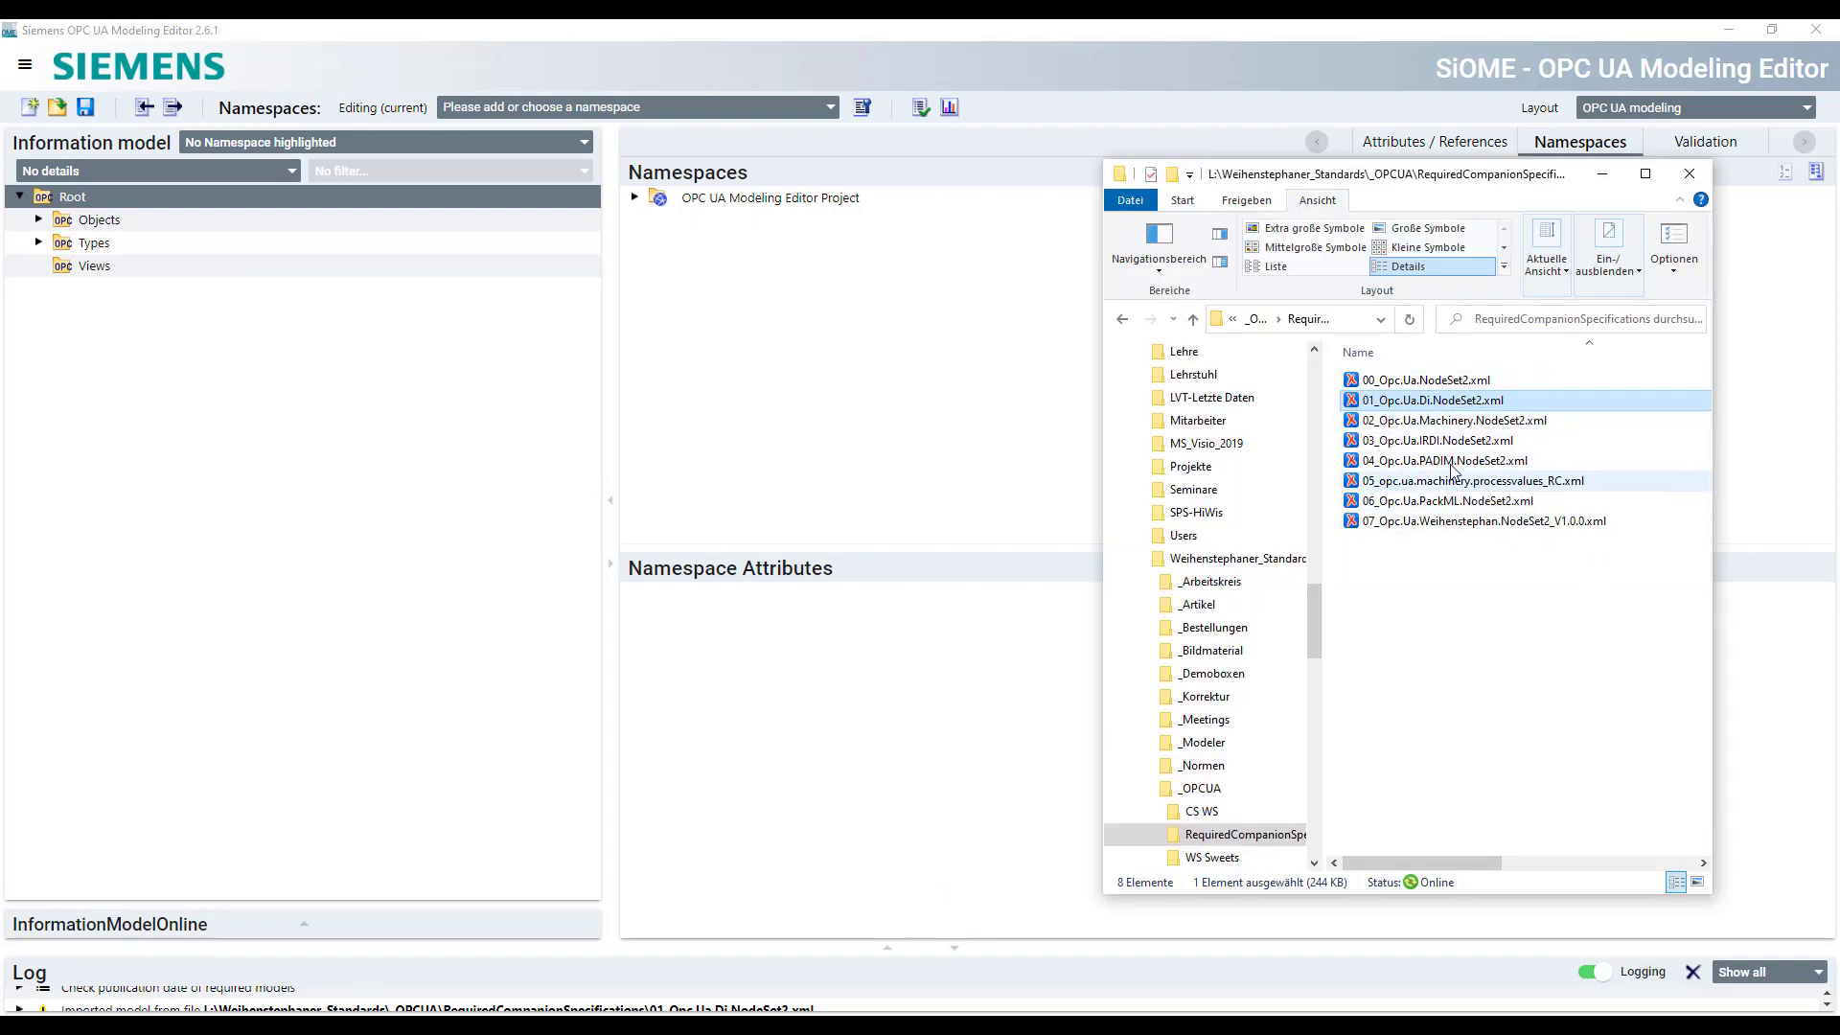
drag(1438, 419, 273, 513)
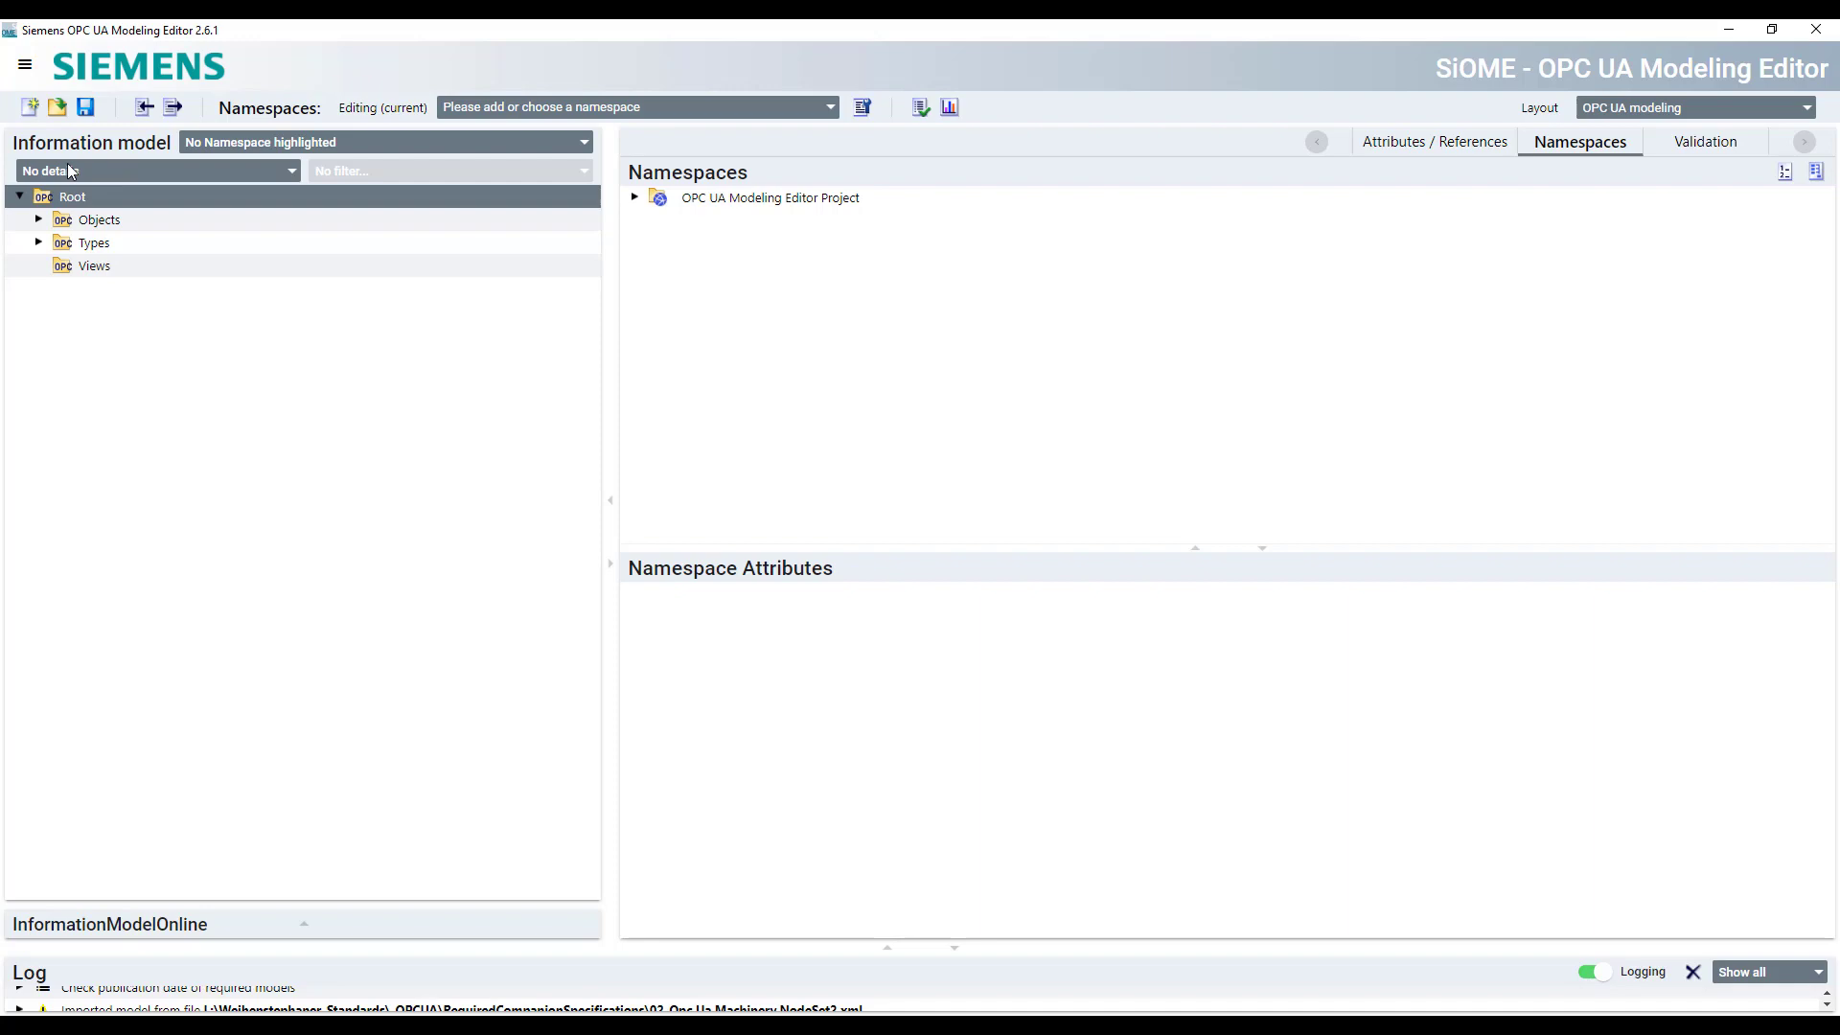
Enable nodesets 01 to 07, from Opc.Ua.Di to Opc.Ua.Weihenstephan, as default nodesets in the general settings
click(25, 64)
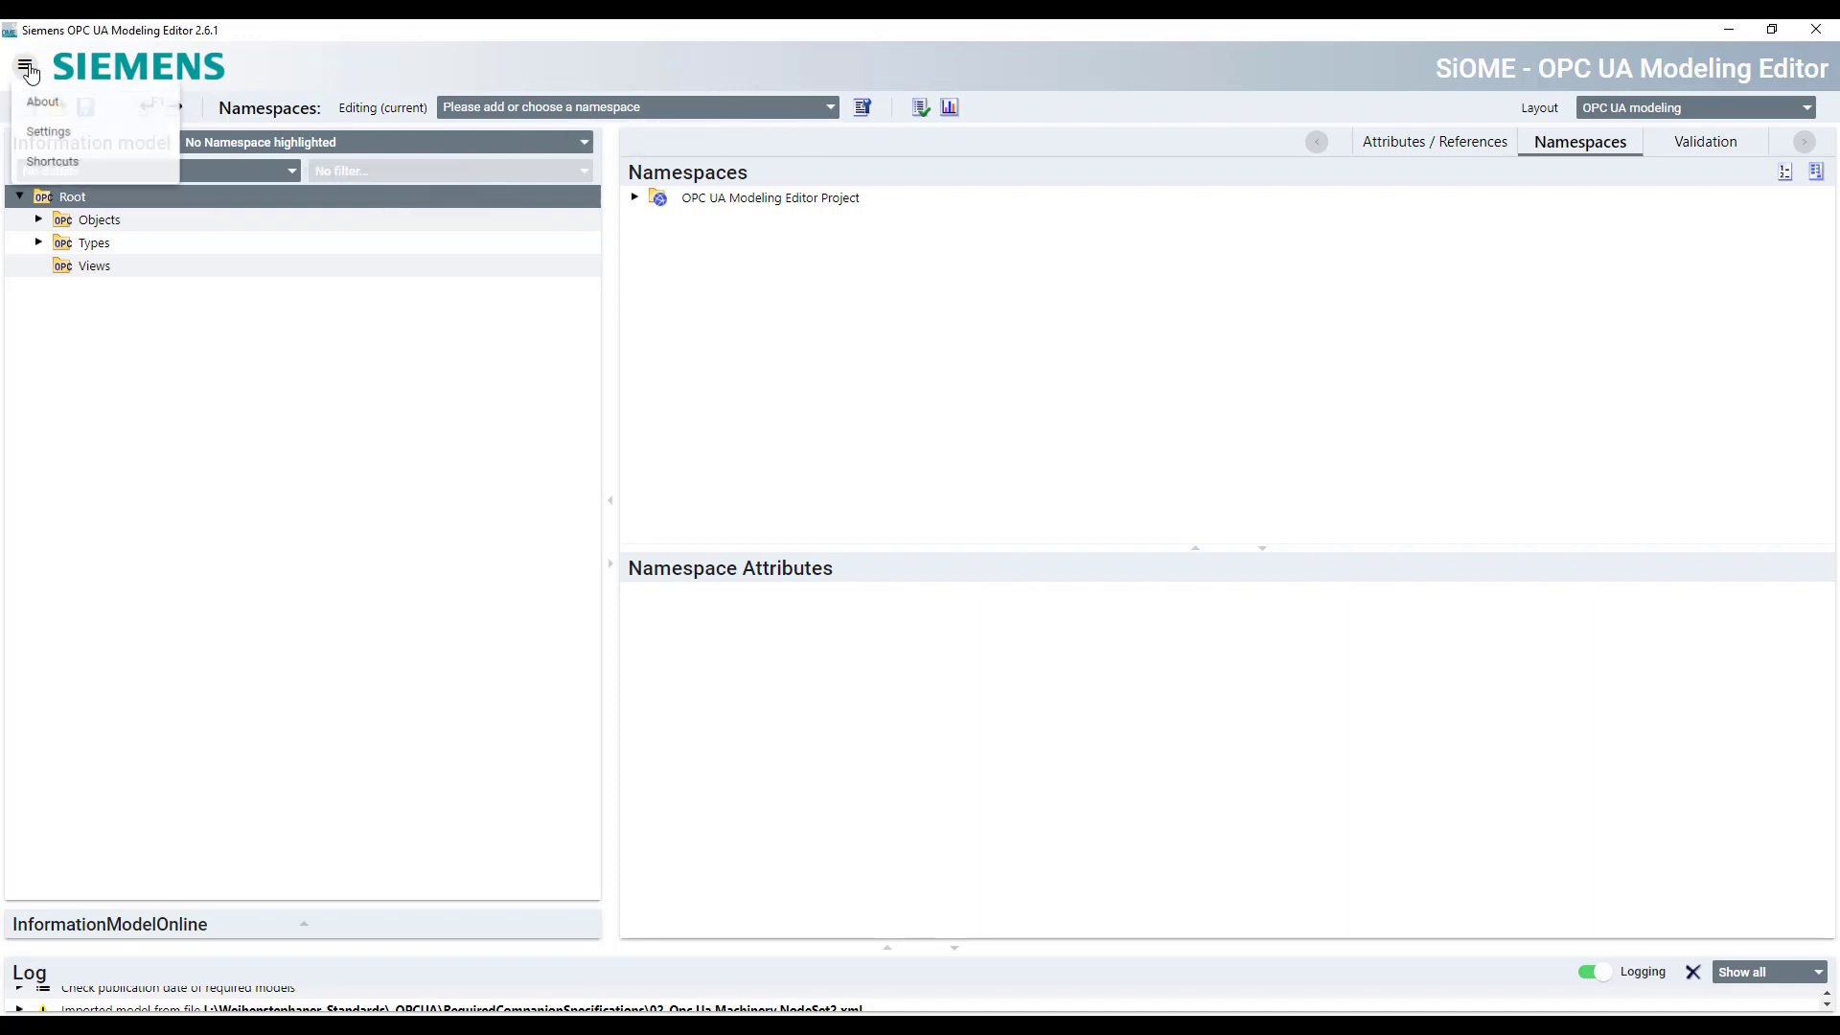
click(50, 132)
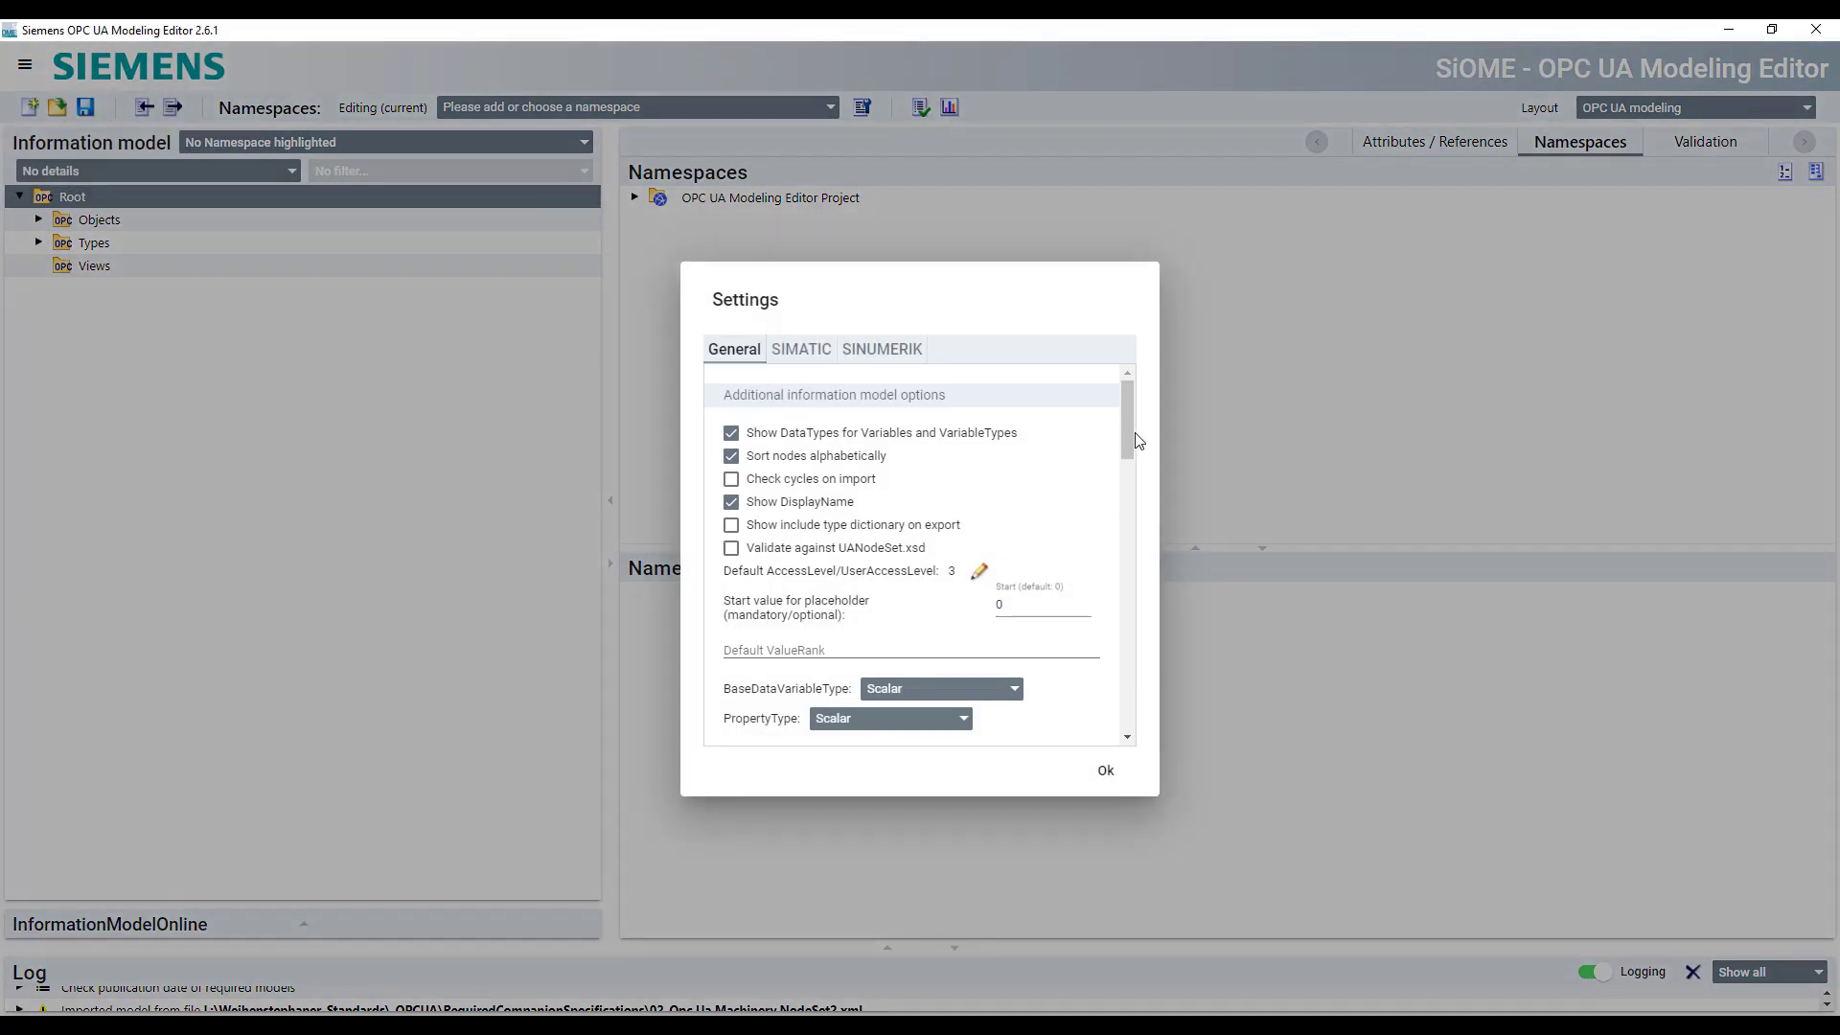
drag(1134, 440, 1145, 721)
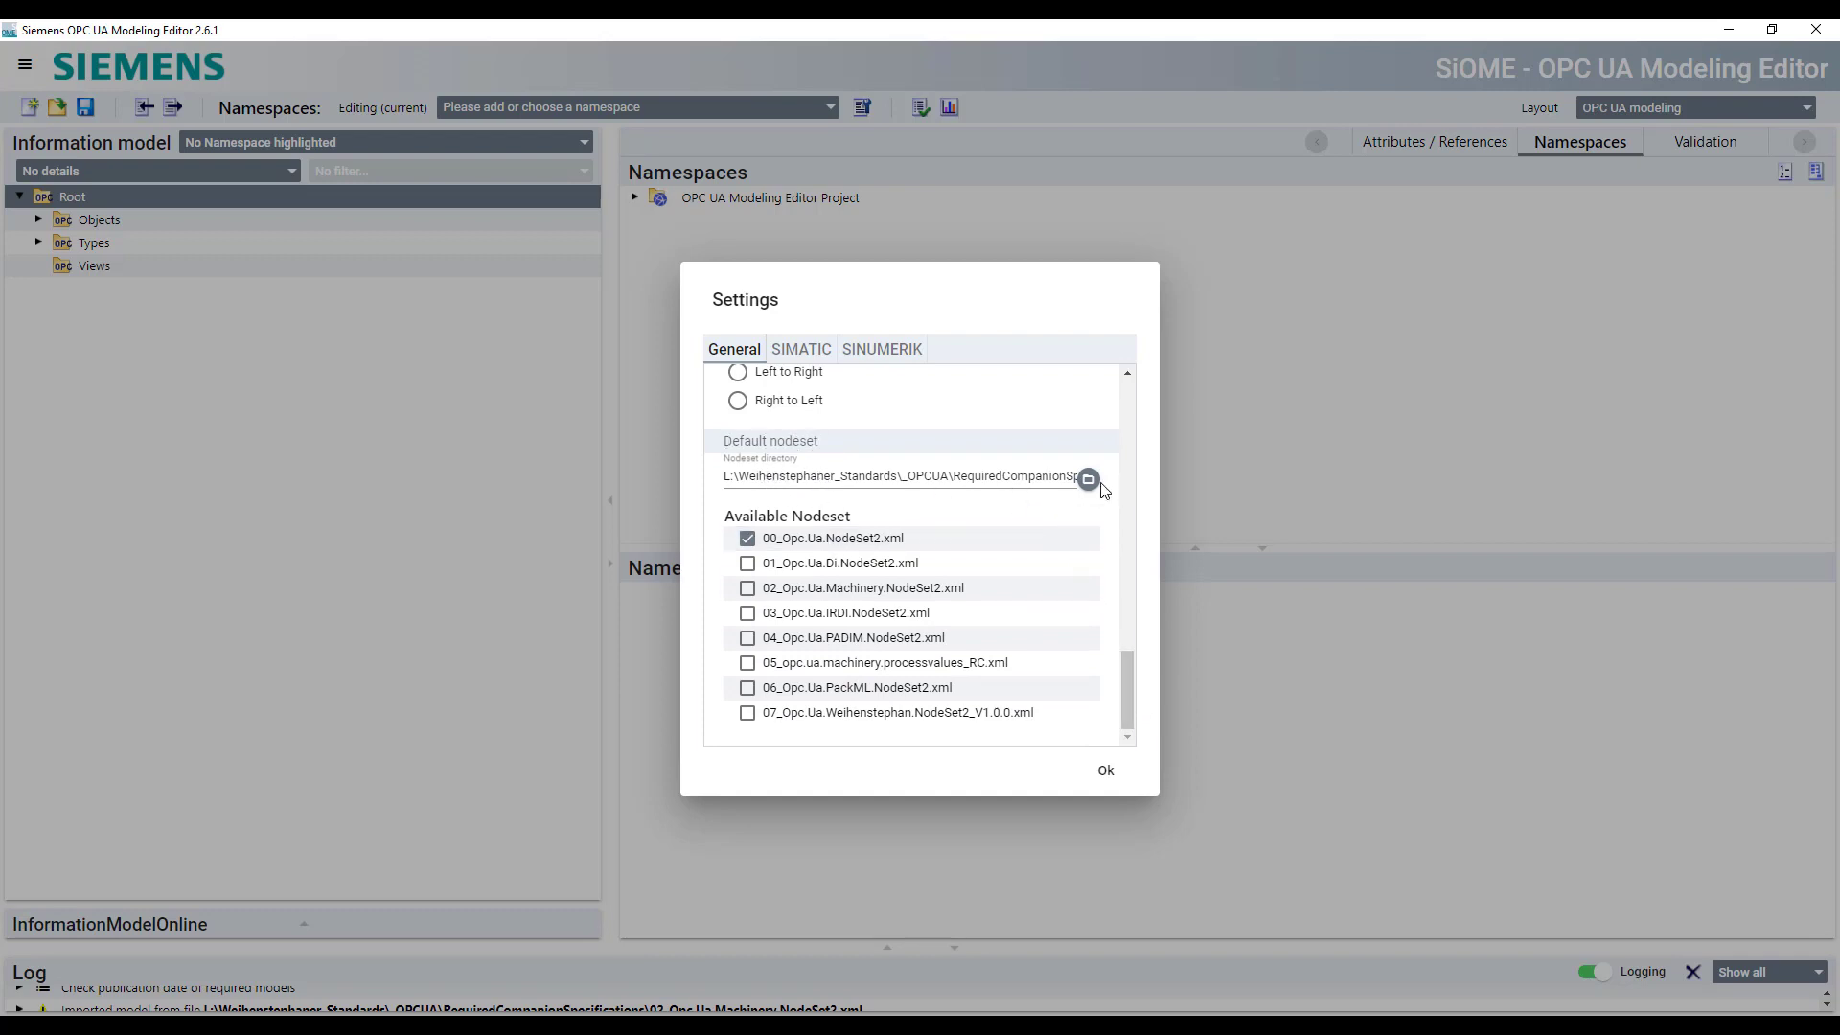
click(749, 564)
click(749, 588)
click(749, 614)
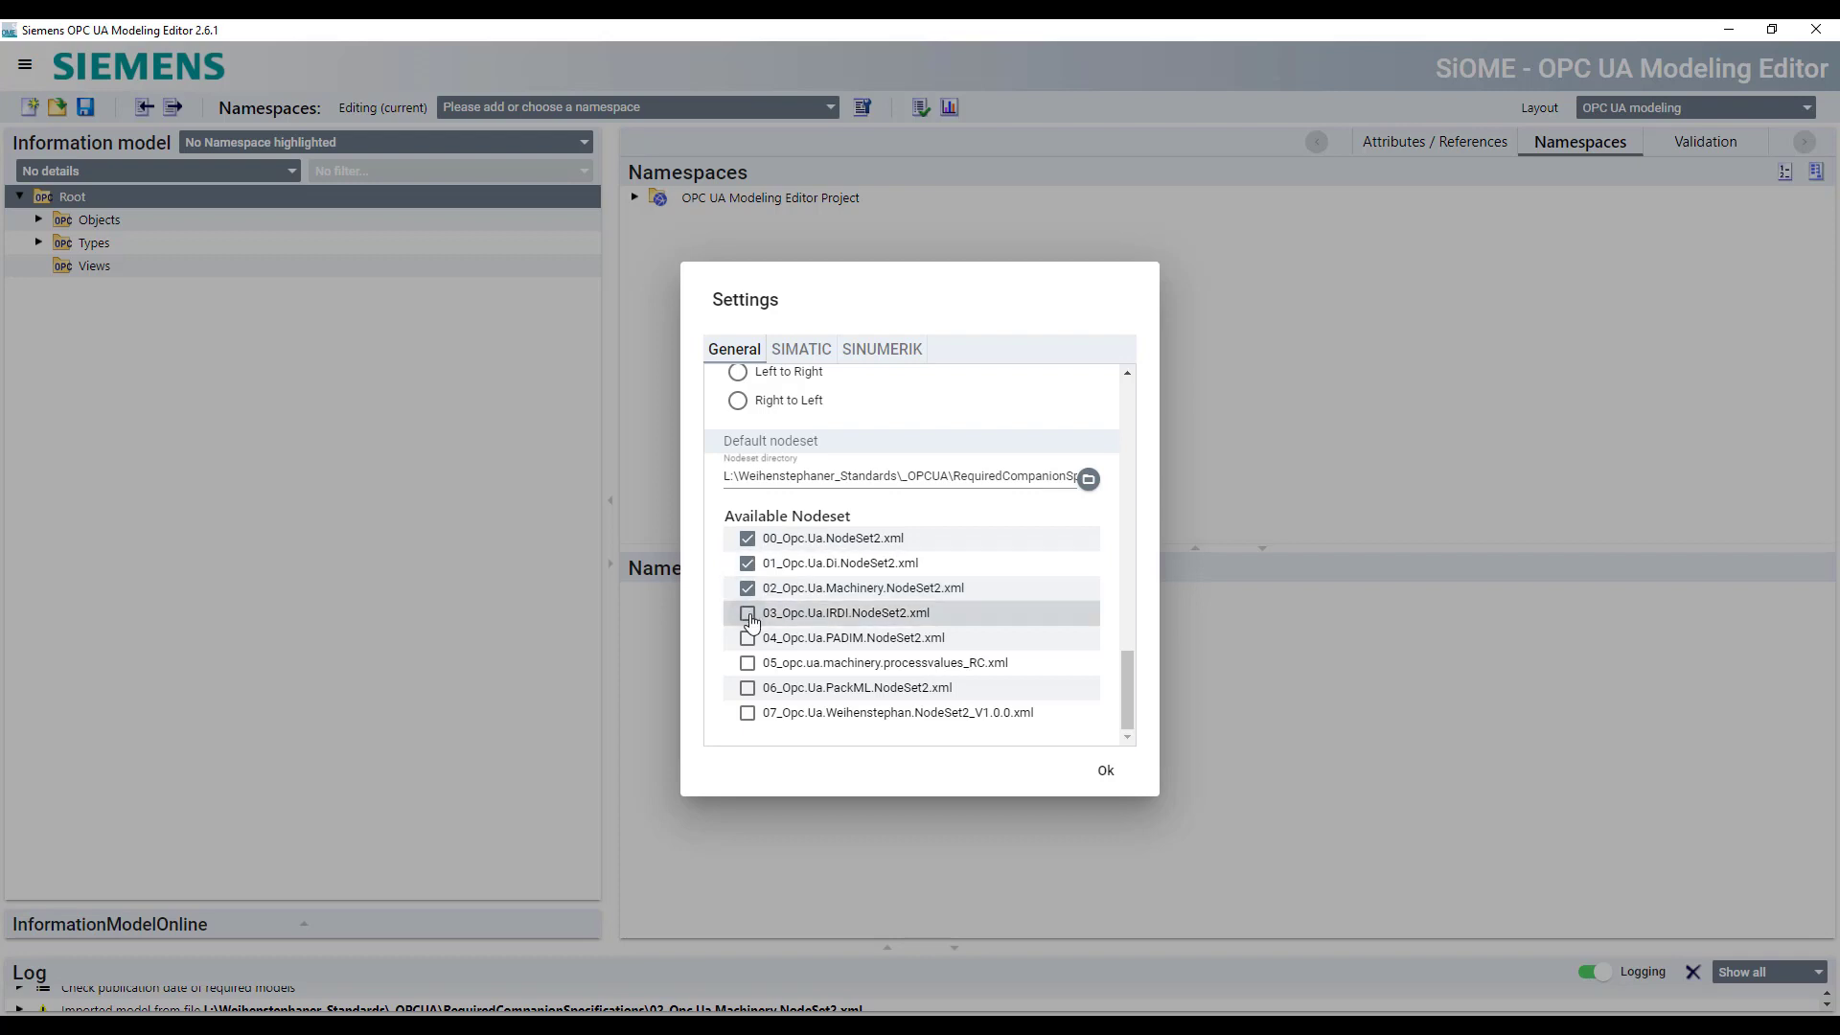
click(747, 638)
click(747, 663)
click(747, 688)
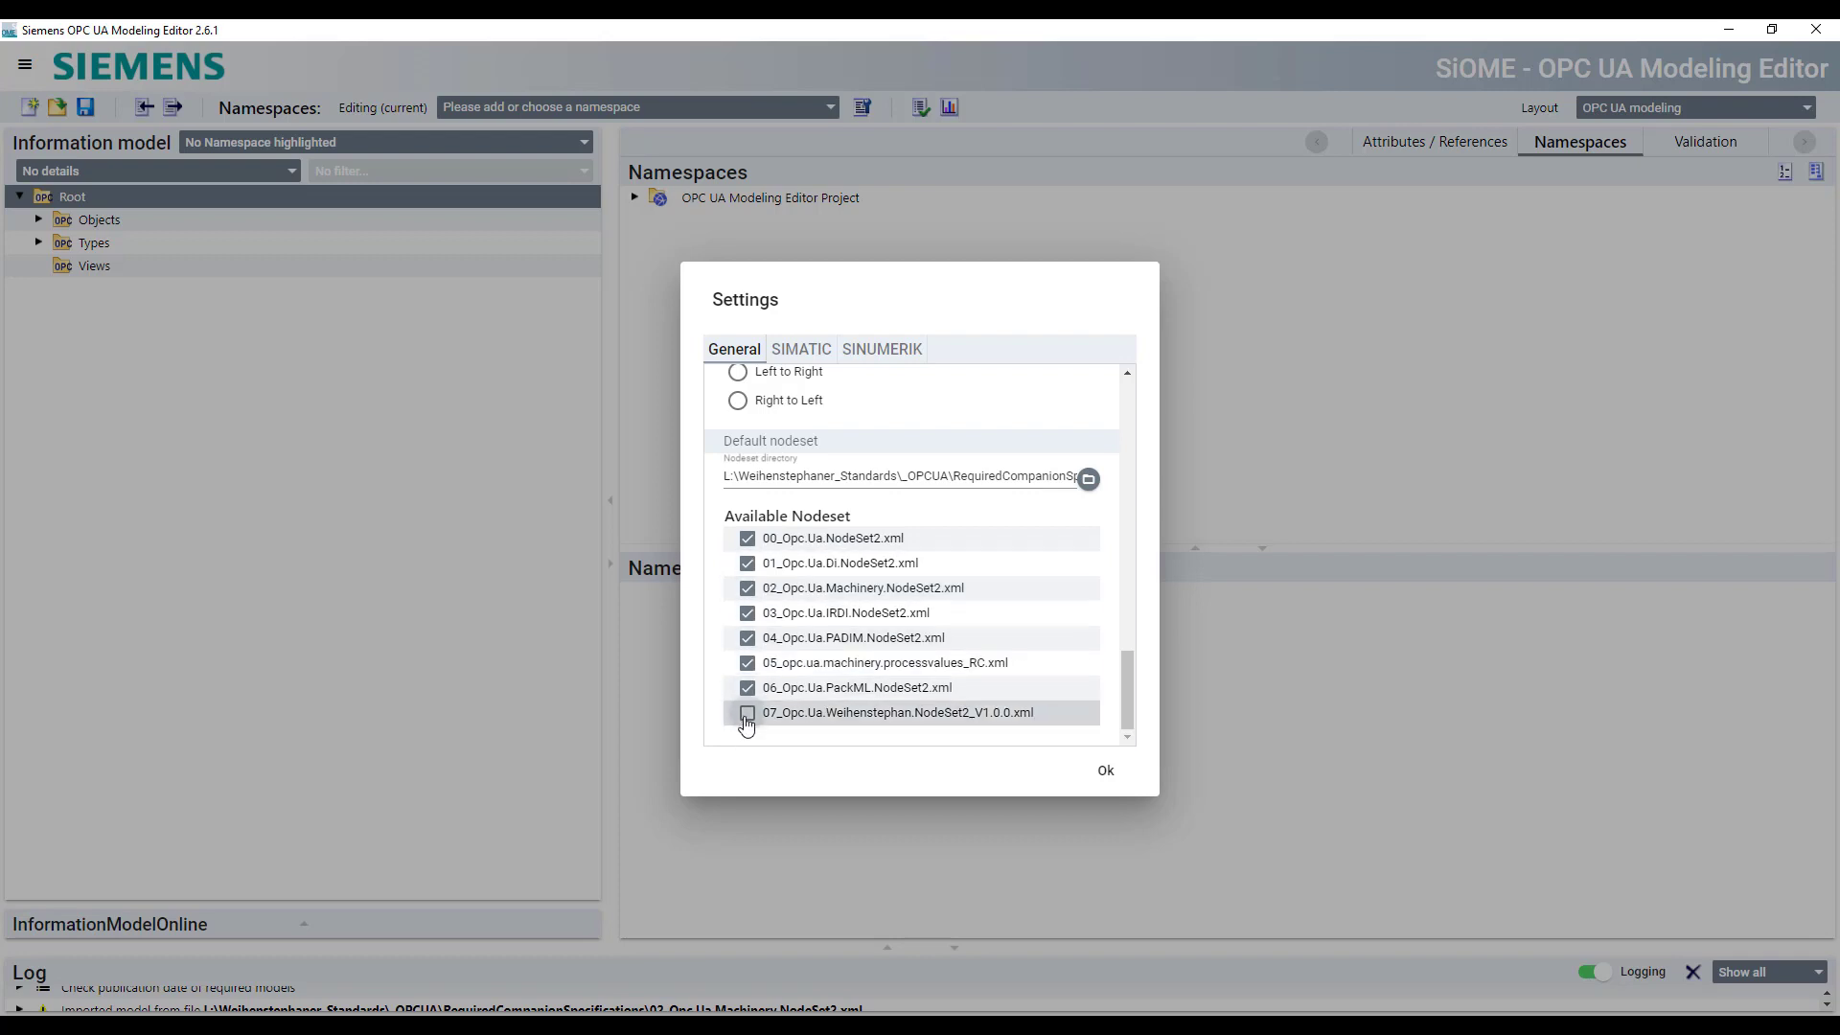
click(747, 713)
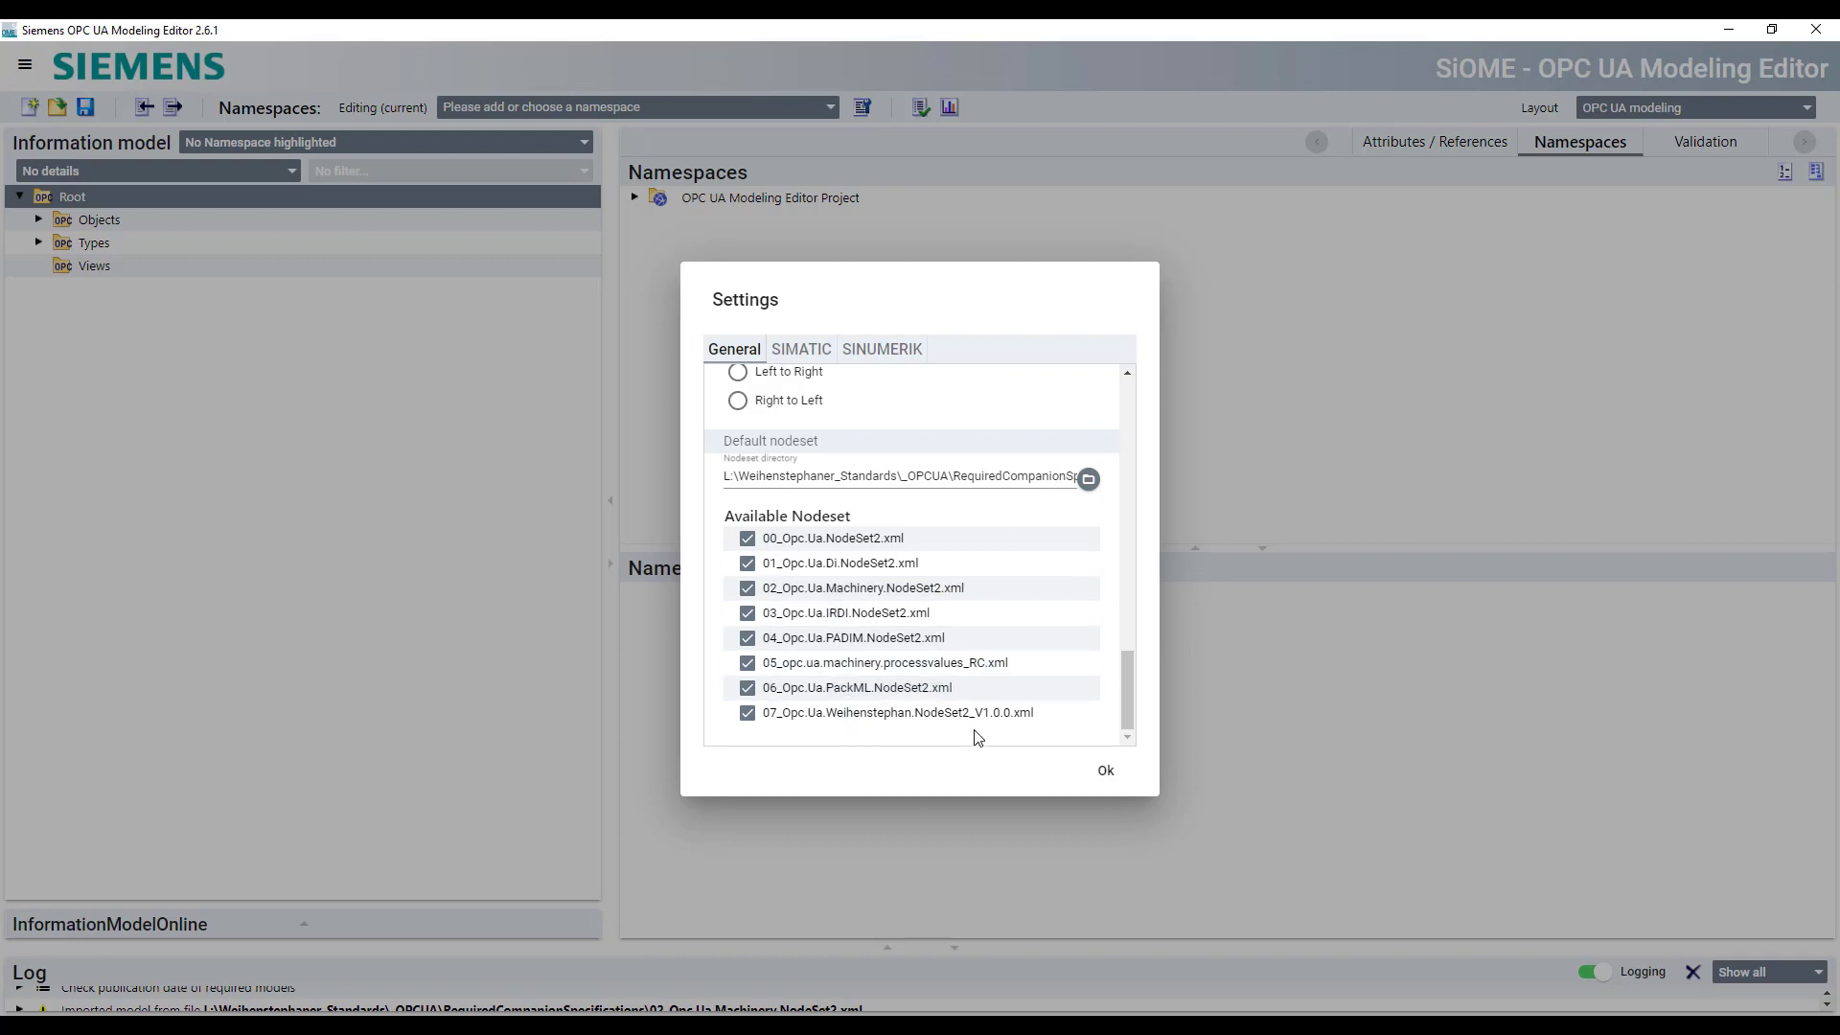
click(1107, 771)
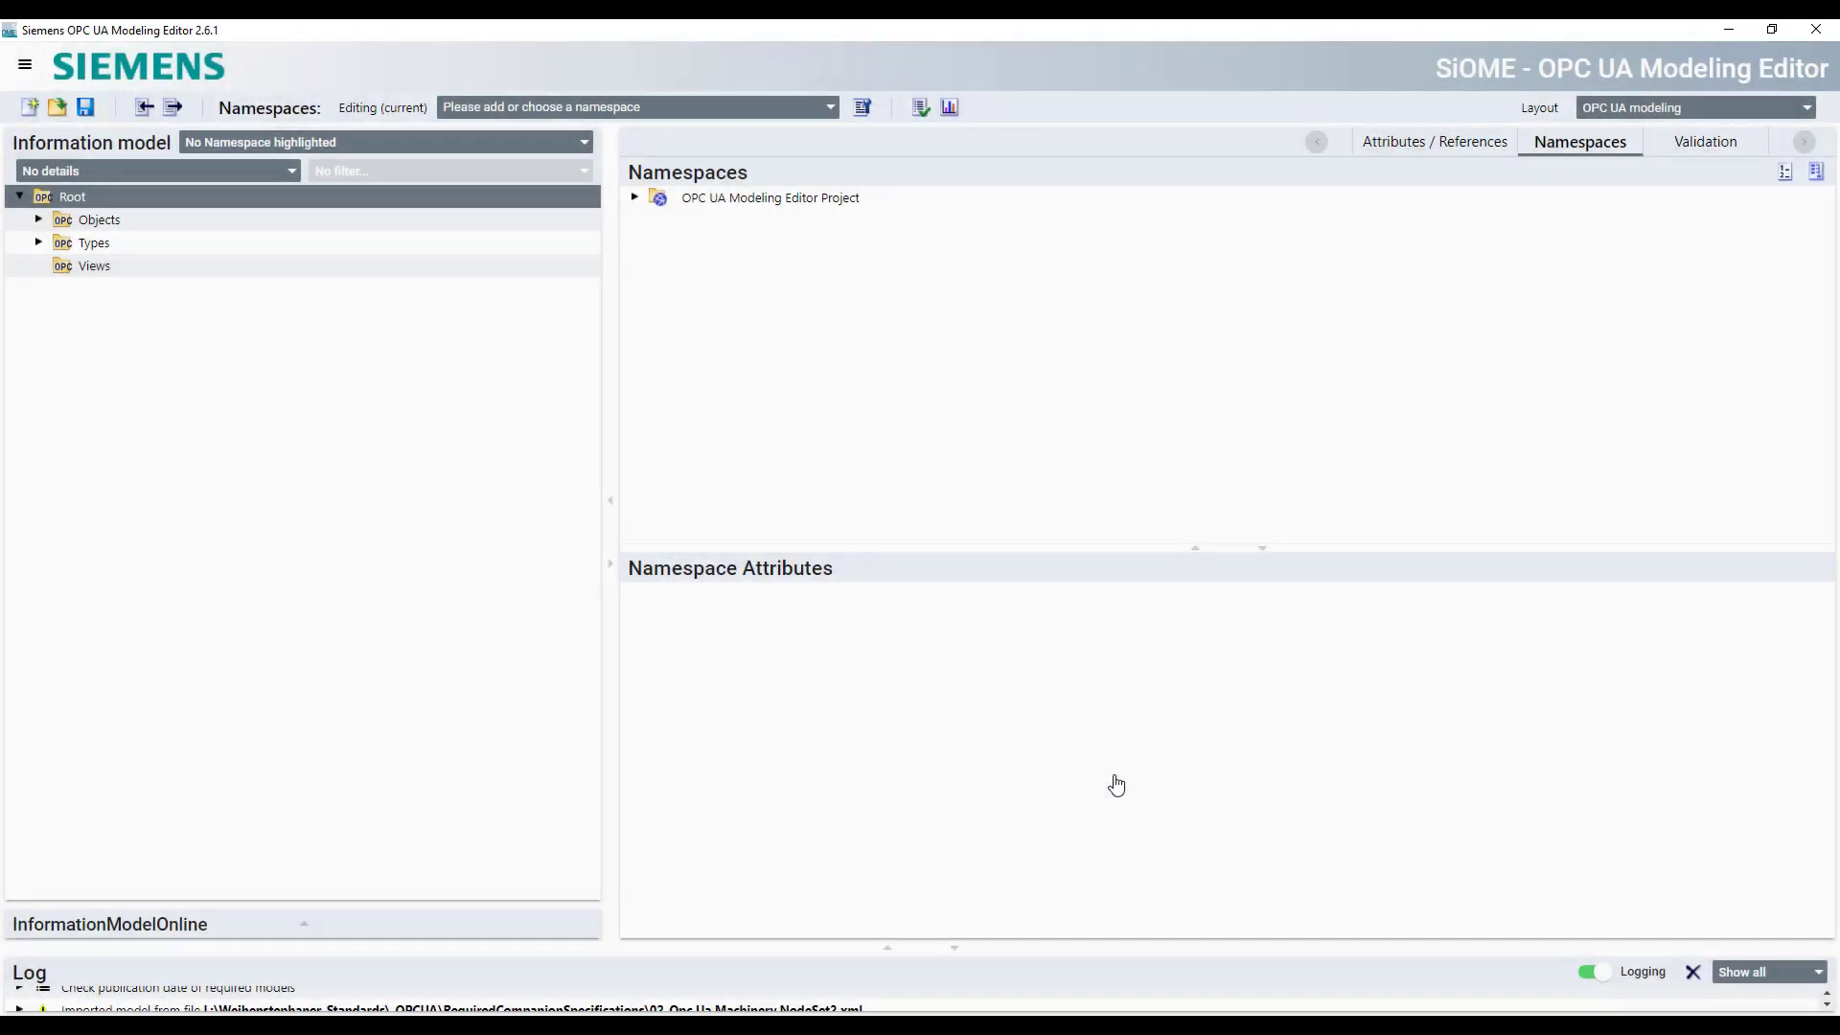
Create a new project, discarding the unsaved changes, and check the list of namespaces available for editing
click(30, 109)
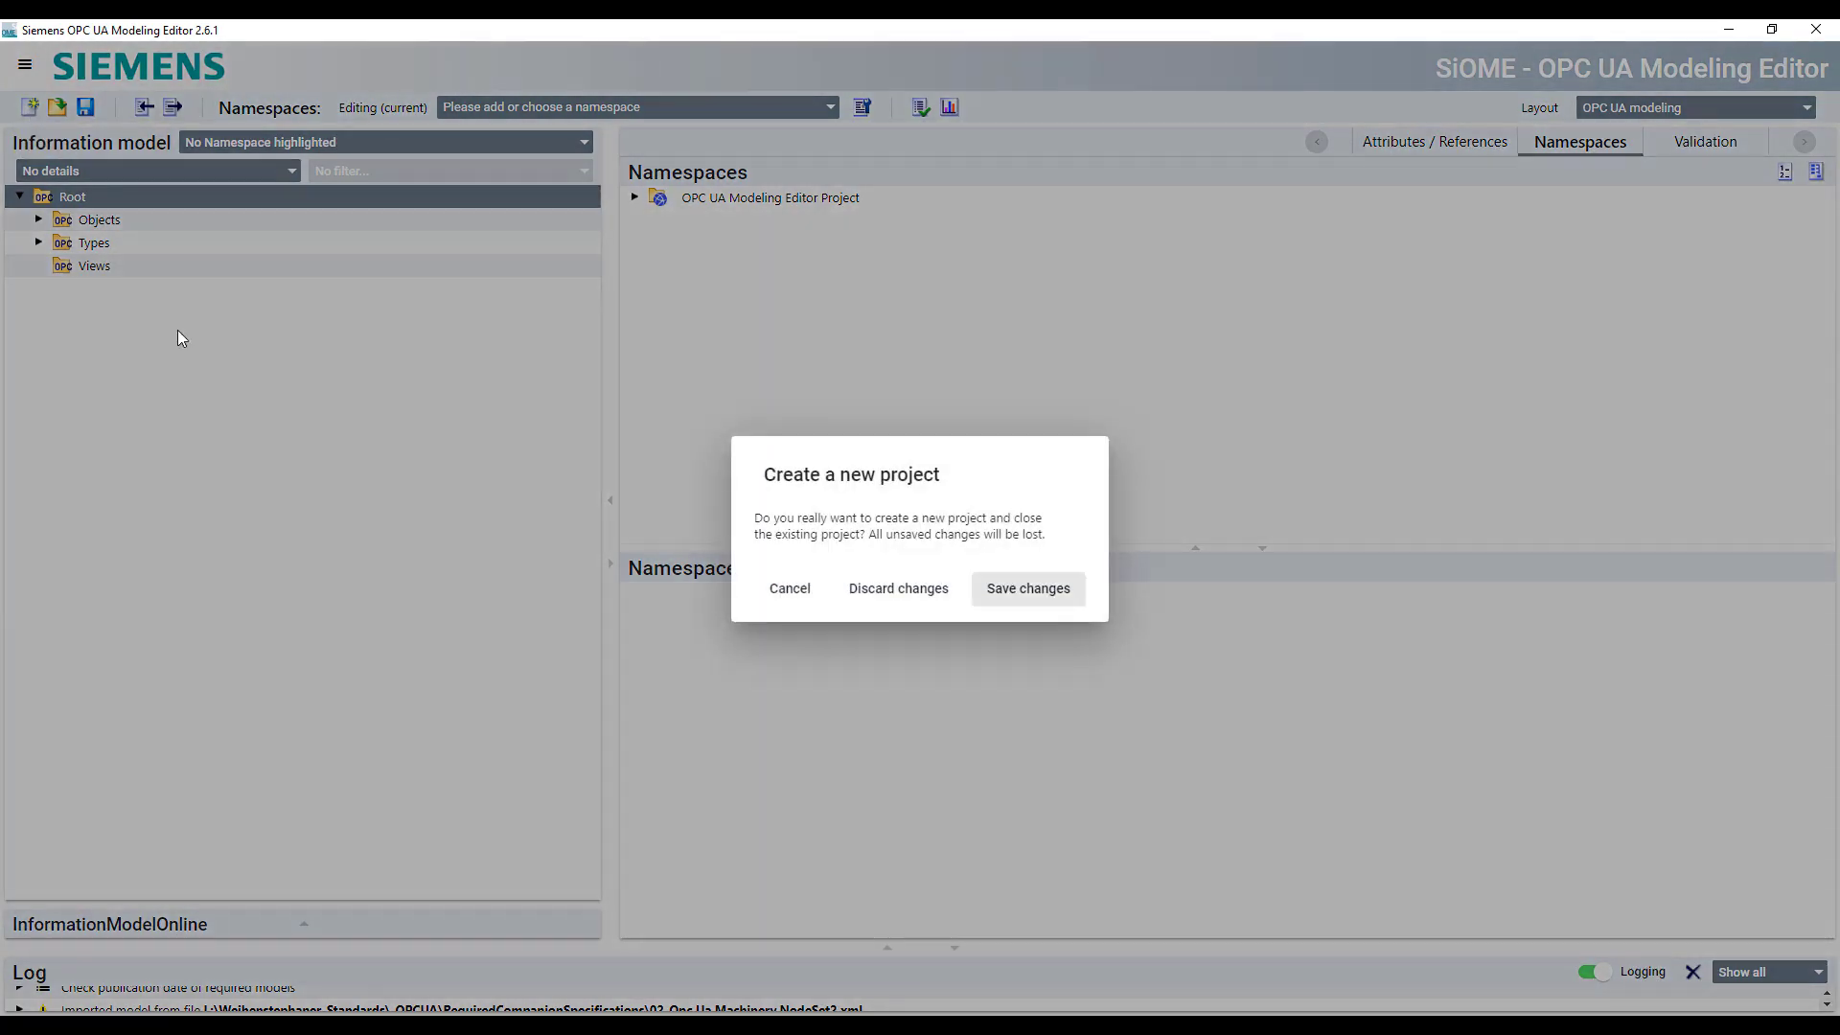
click(856, 595)
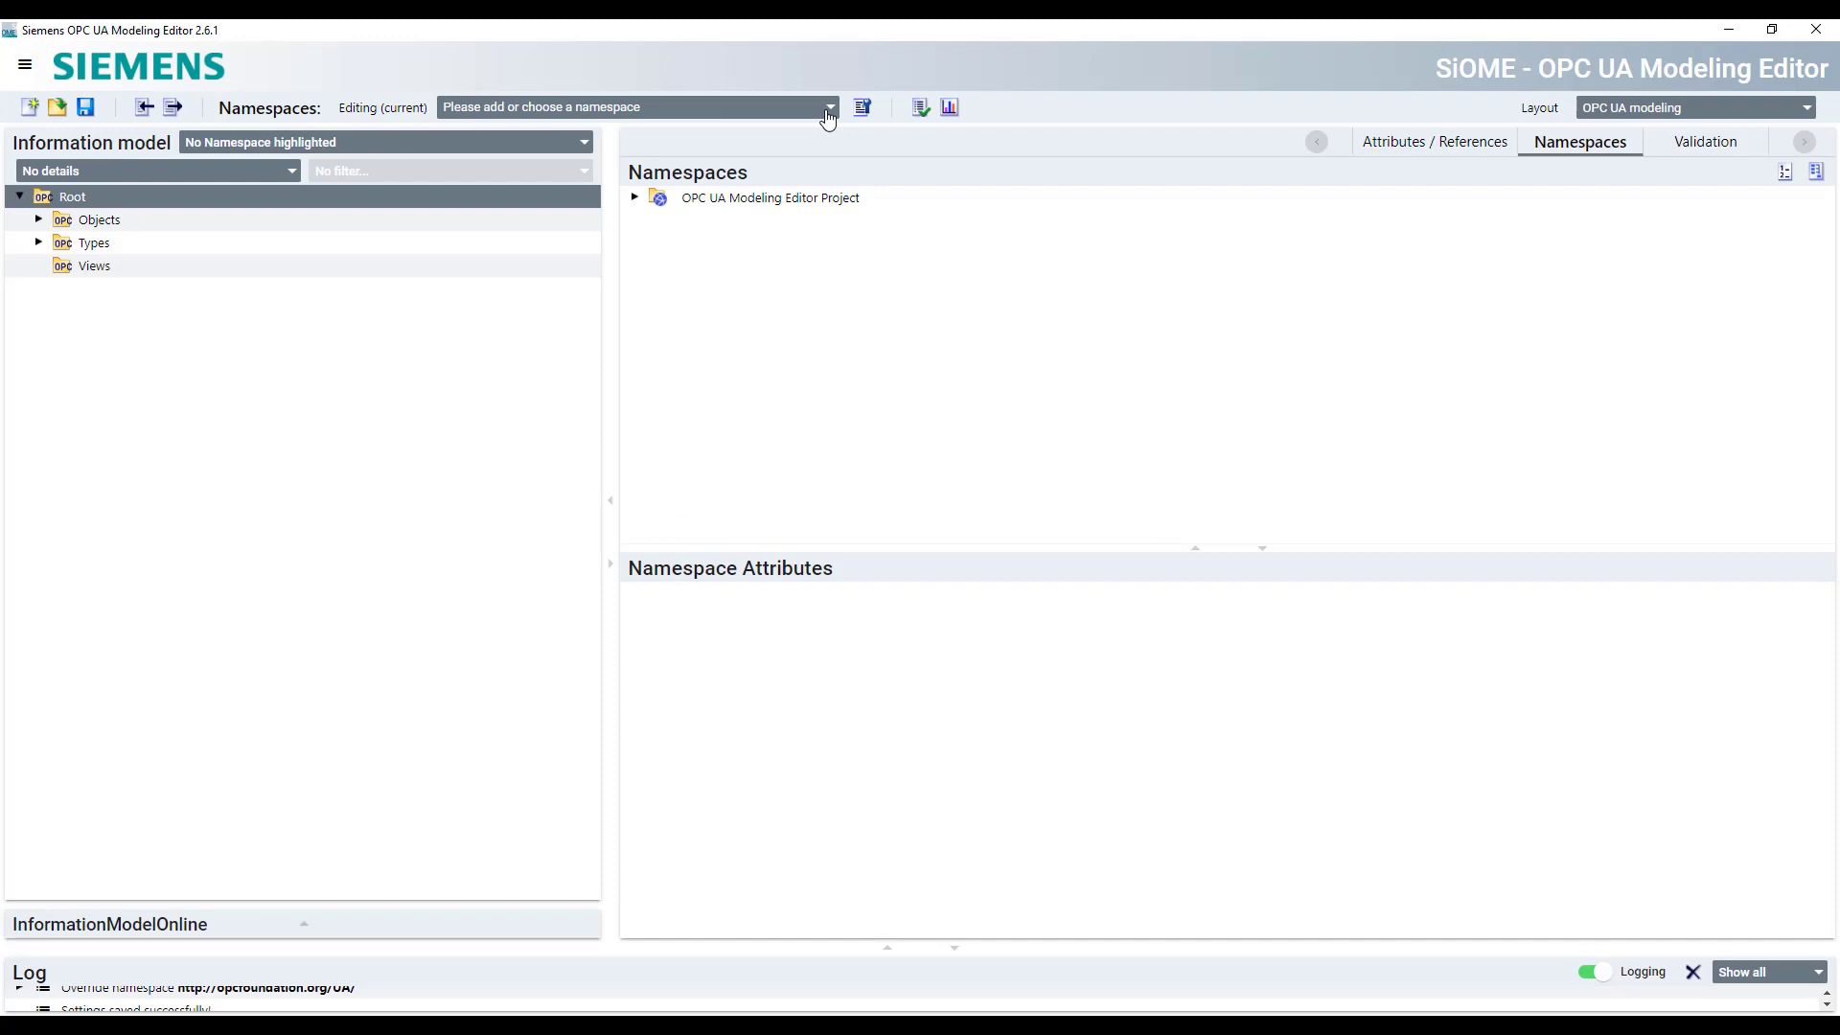
click(822, 115)
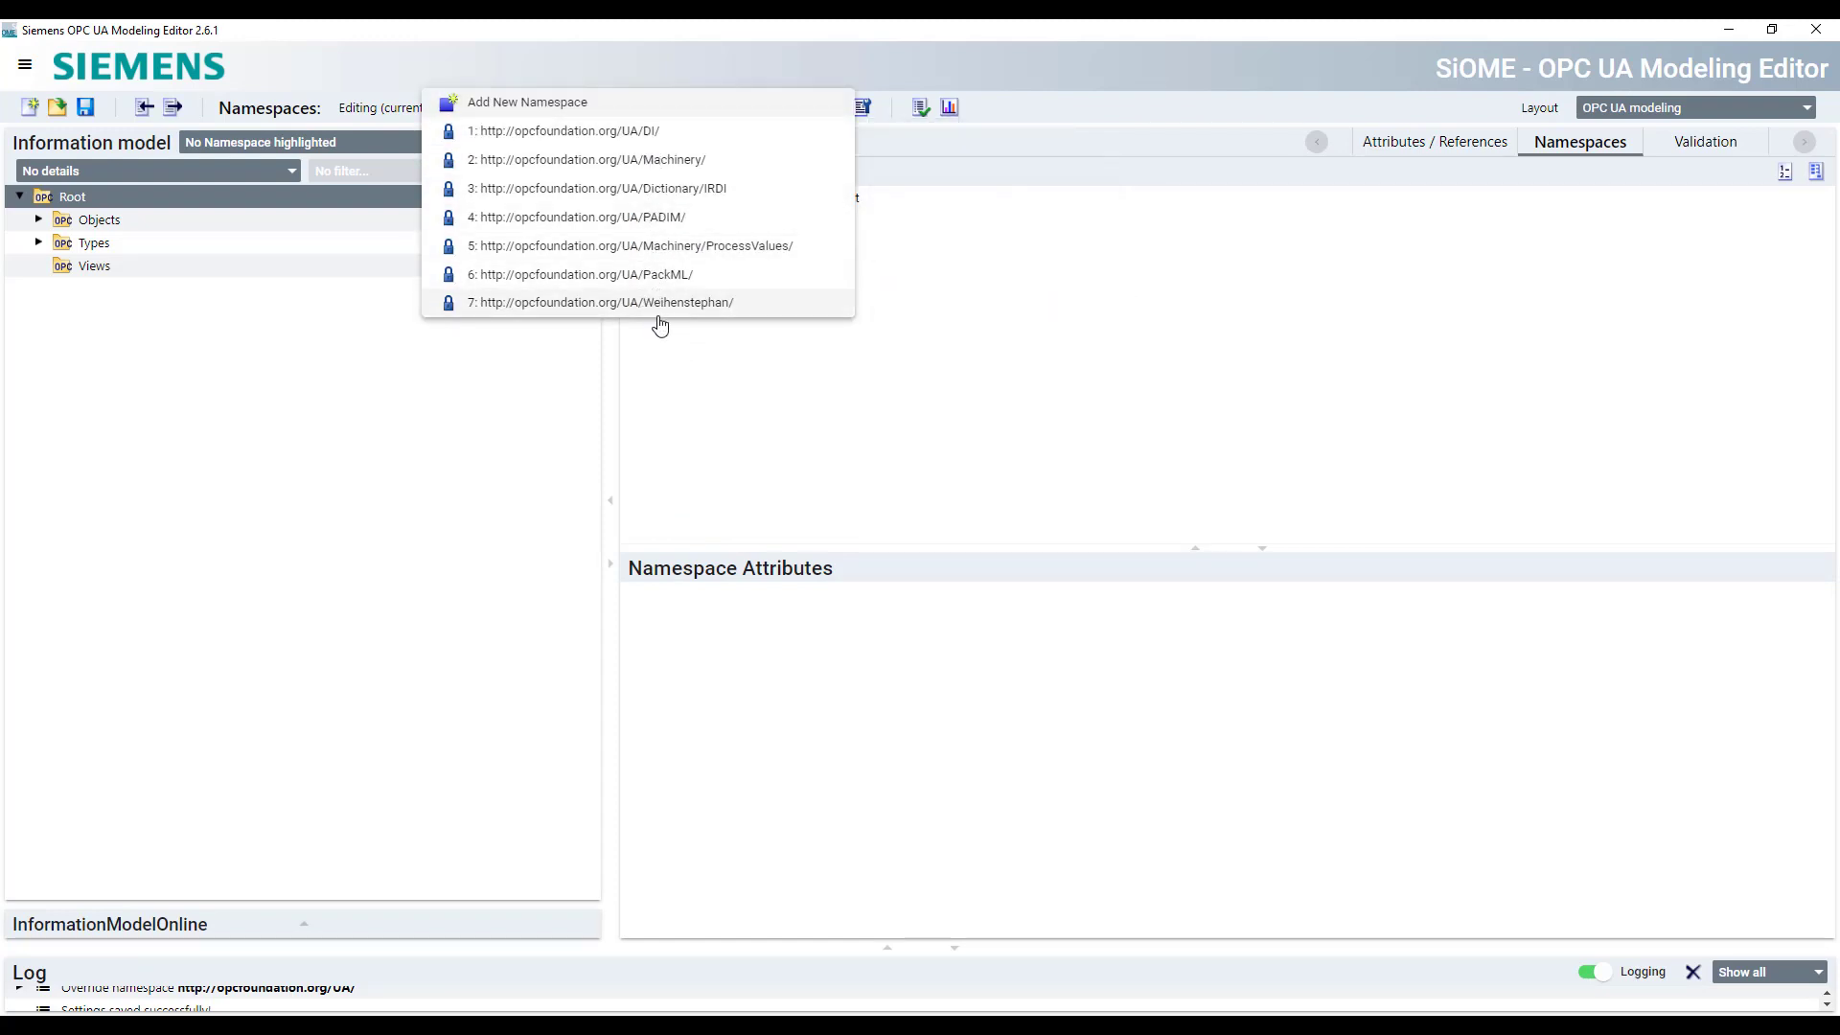
click(39, 224)
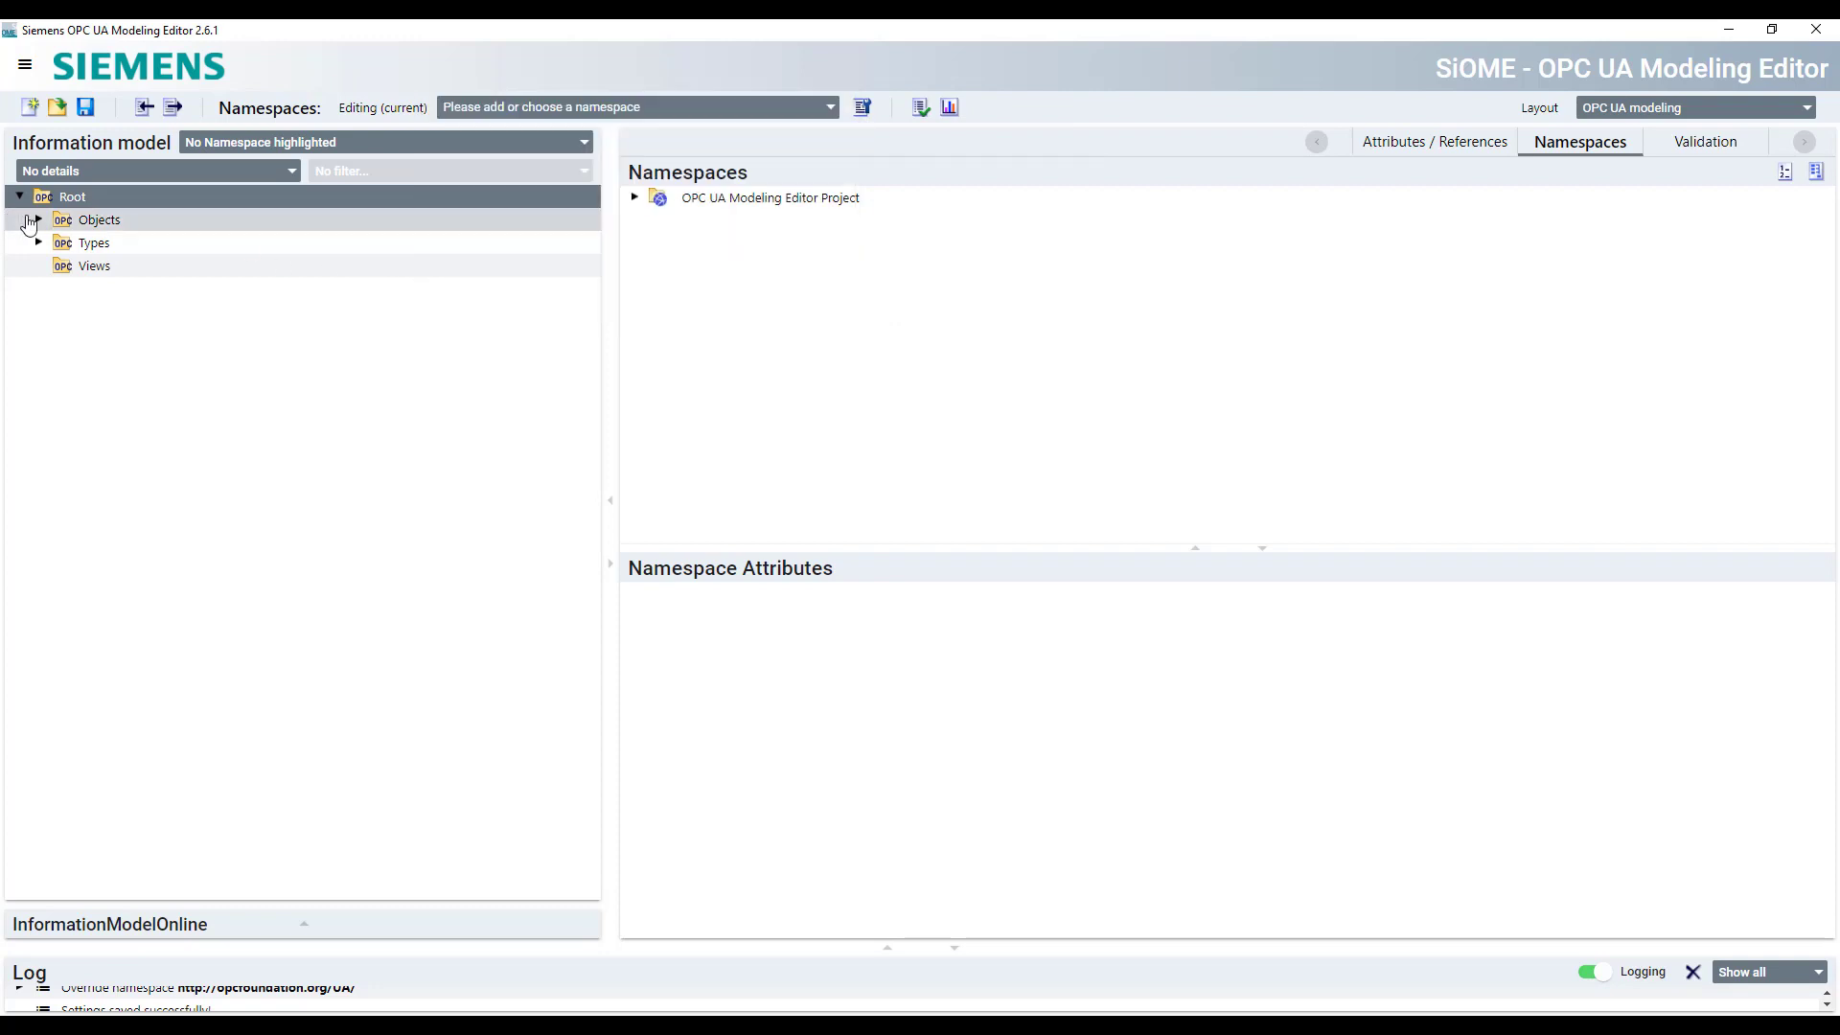
Look into the Objects folder, then expand the type tree through ObjectTypes to BaseObjectType
click(38, 226)
click(38, 222)
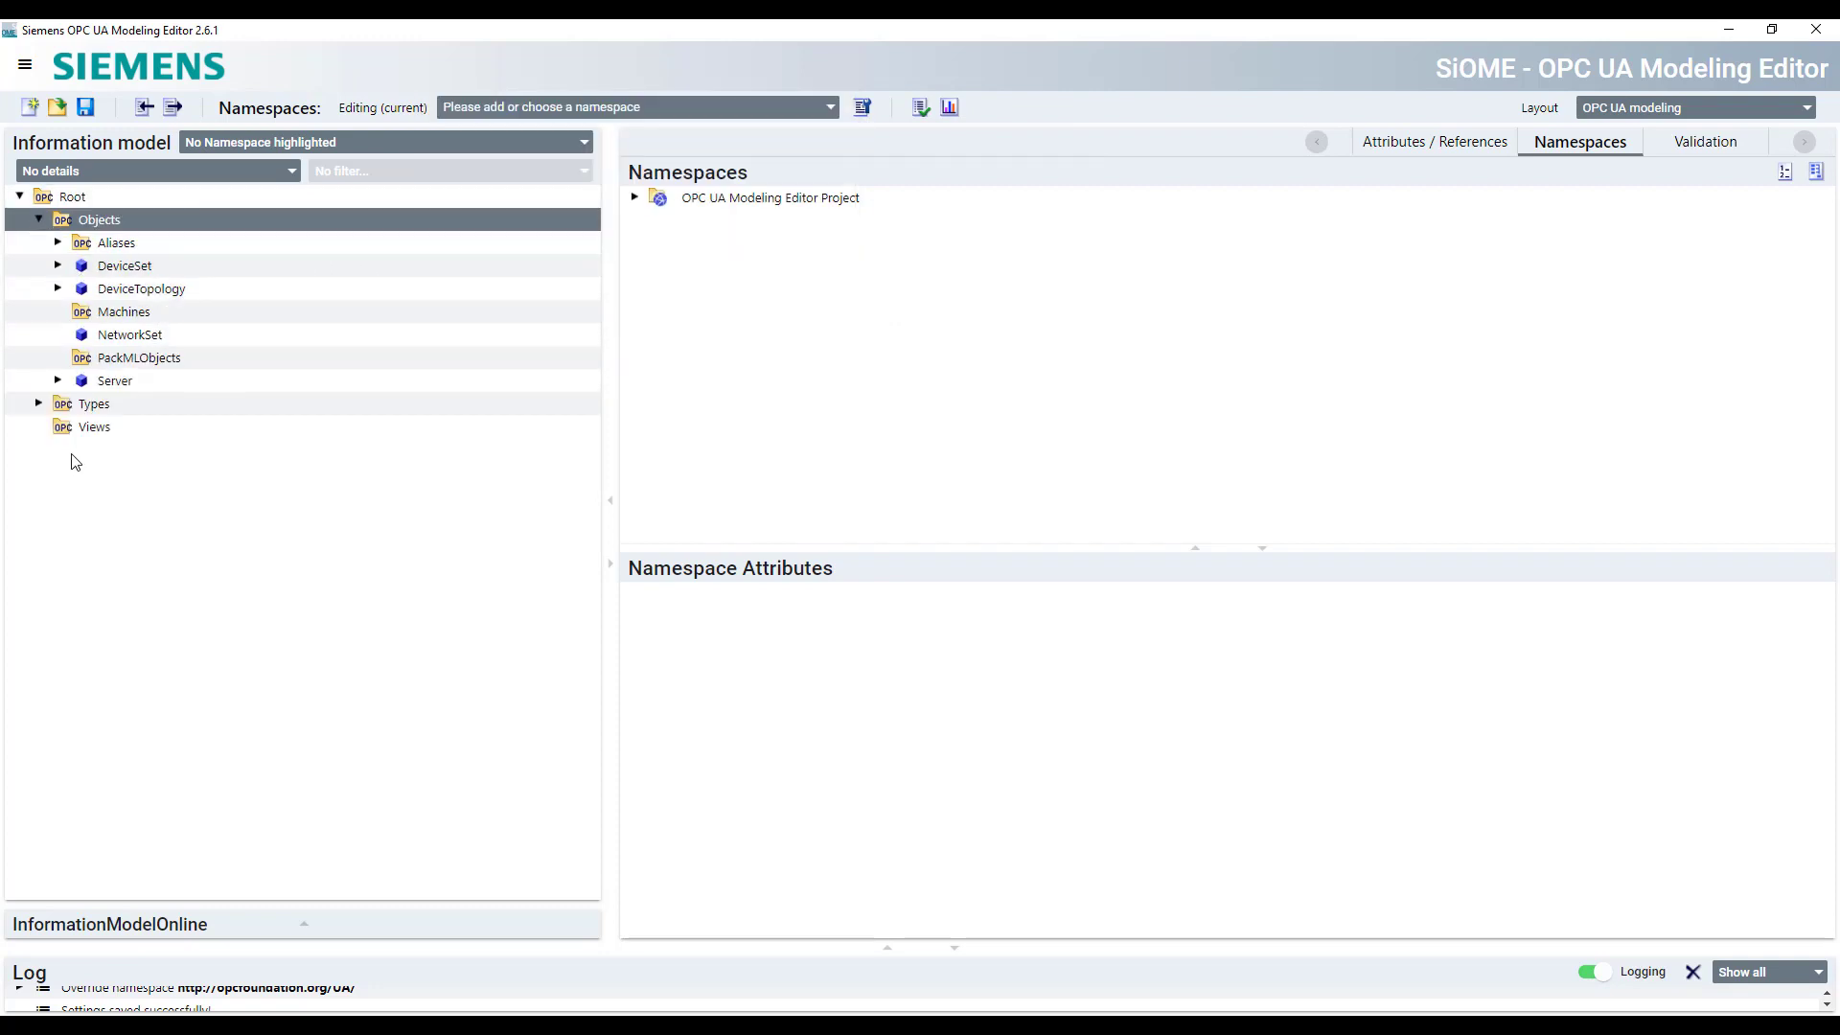
click(39, 221)
click(39, 243)
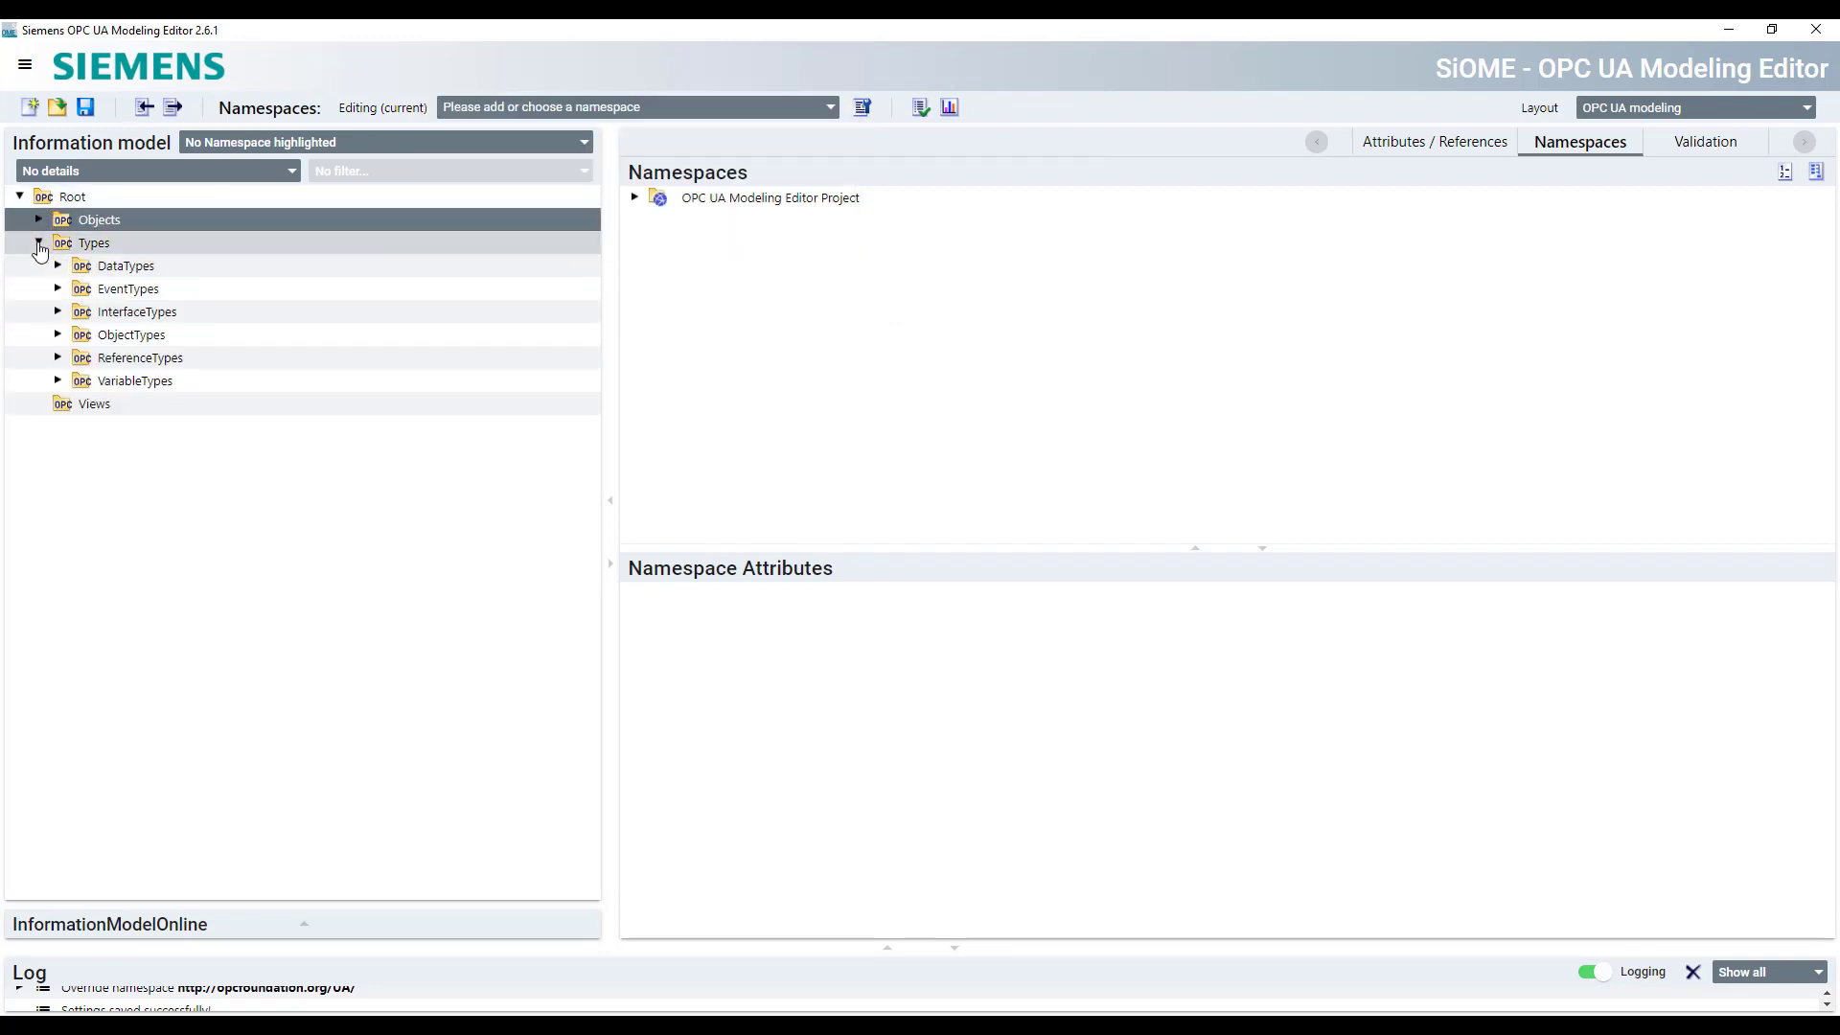
click(58, 335)
click(77, 357)
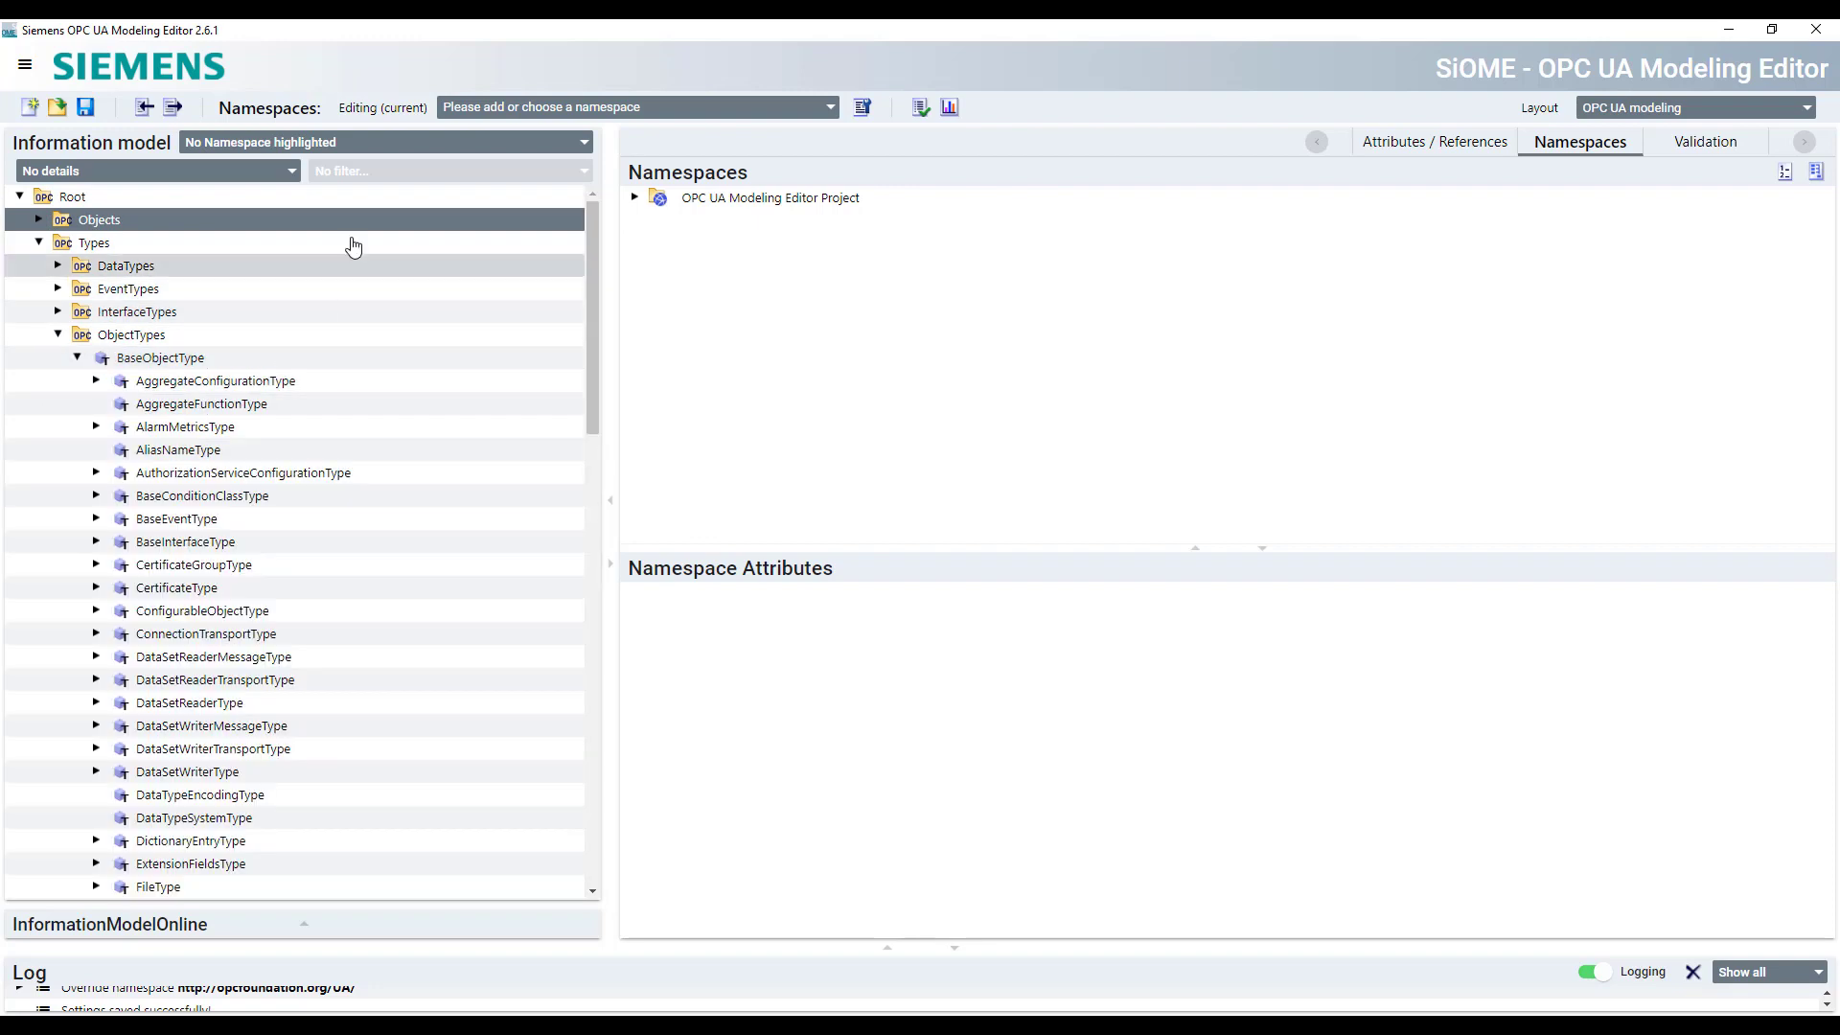
click(421, 142)
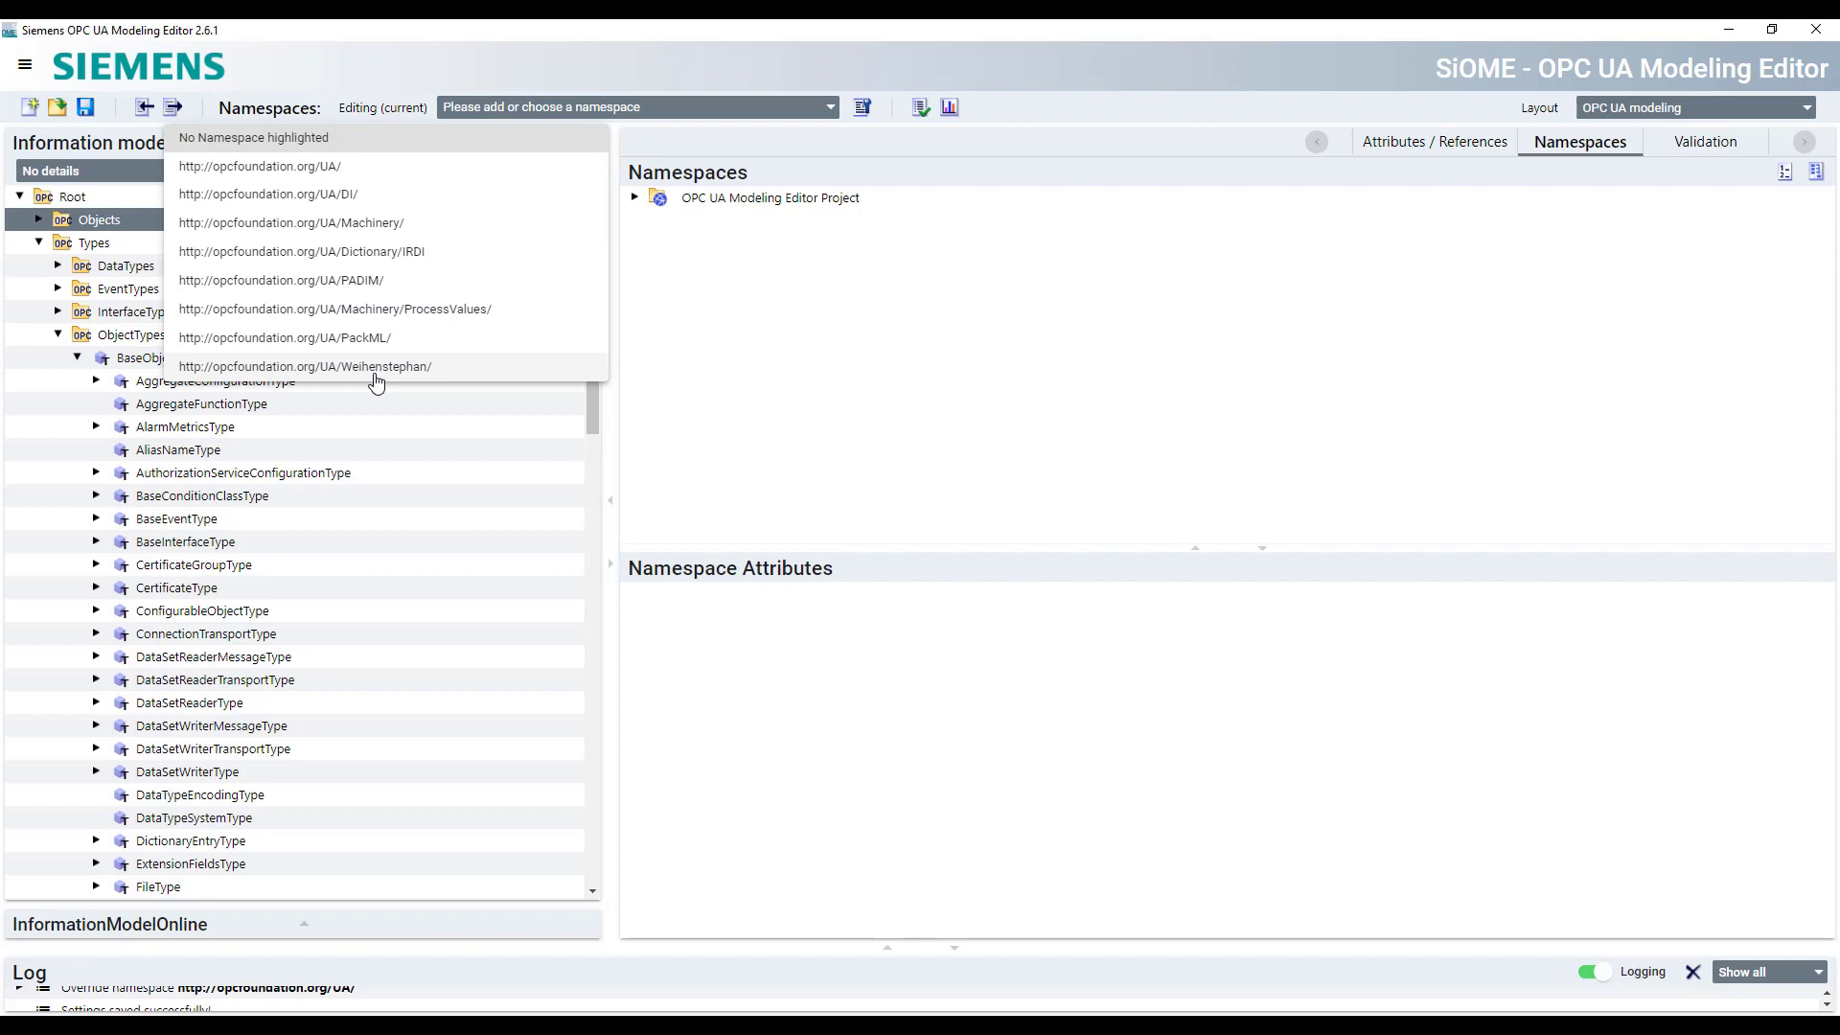
click(375, 369)
scroll(365, 431, down, 2)
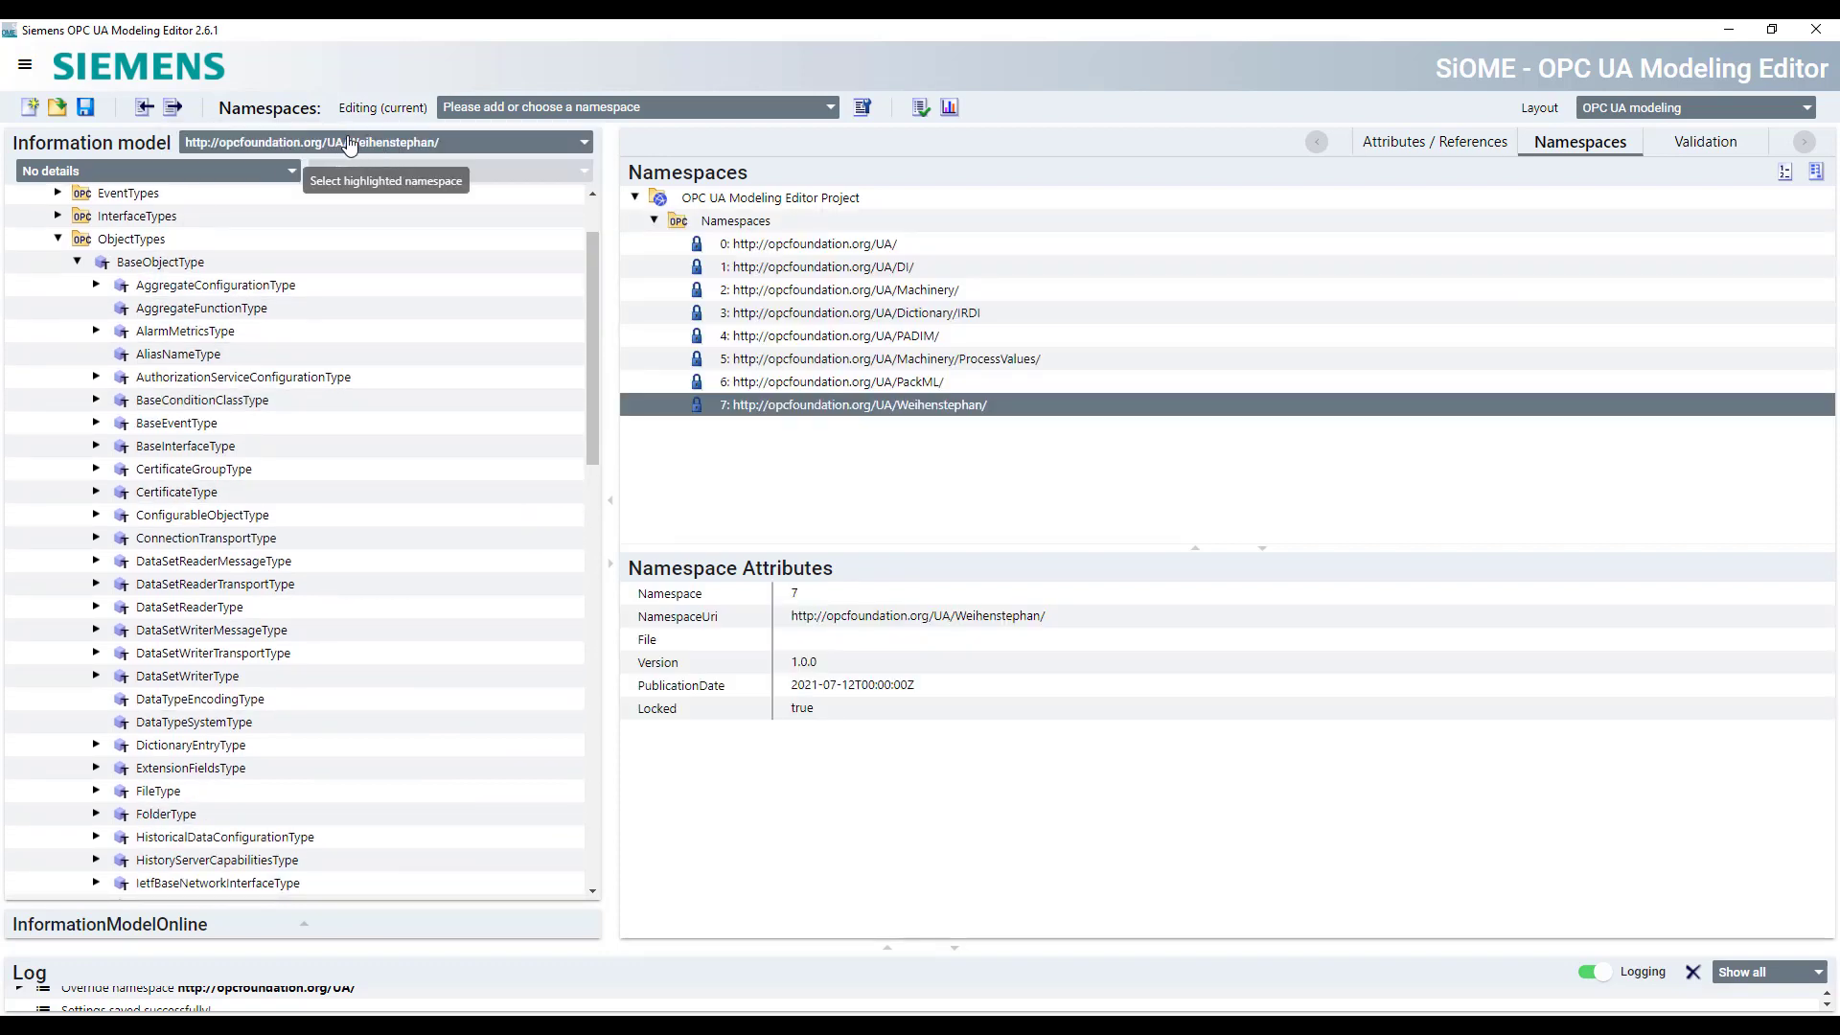
scroll(124, 767, down, 7)
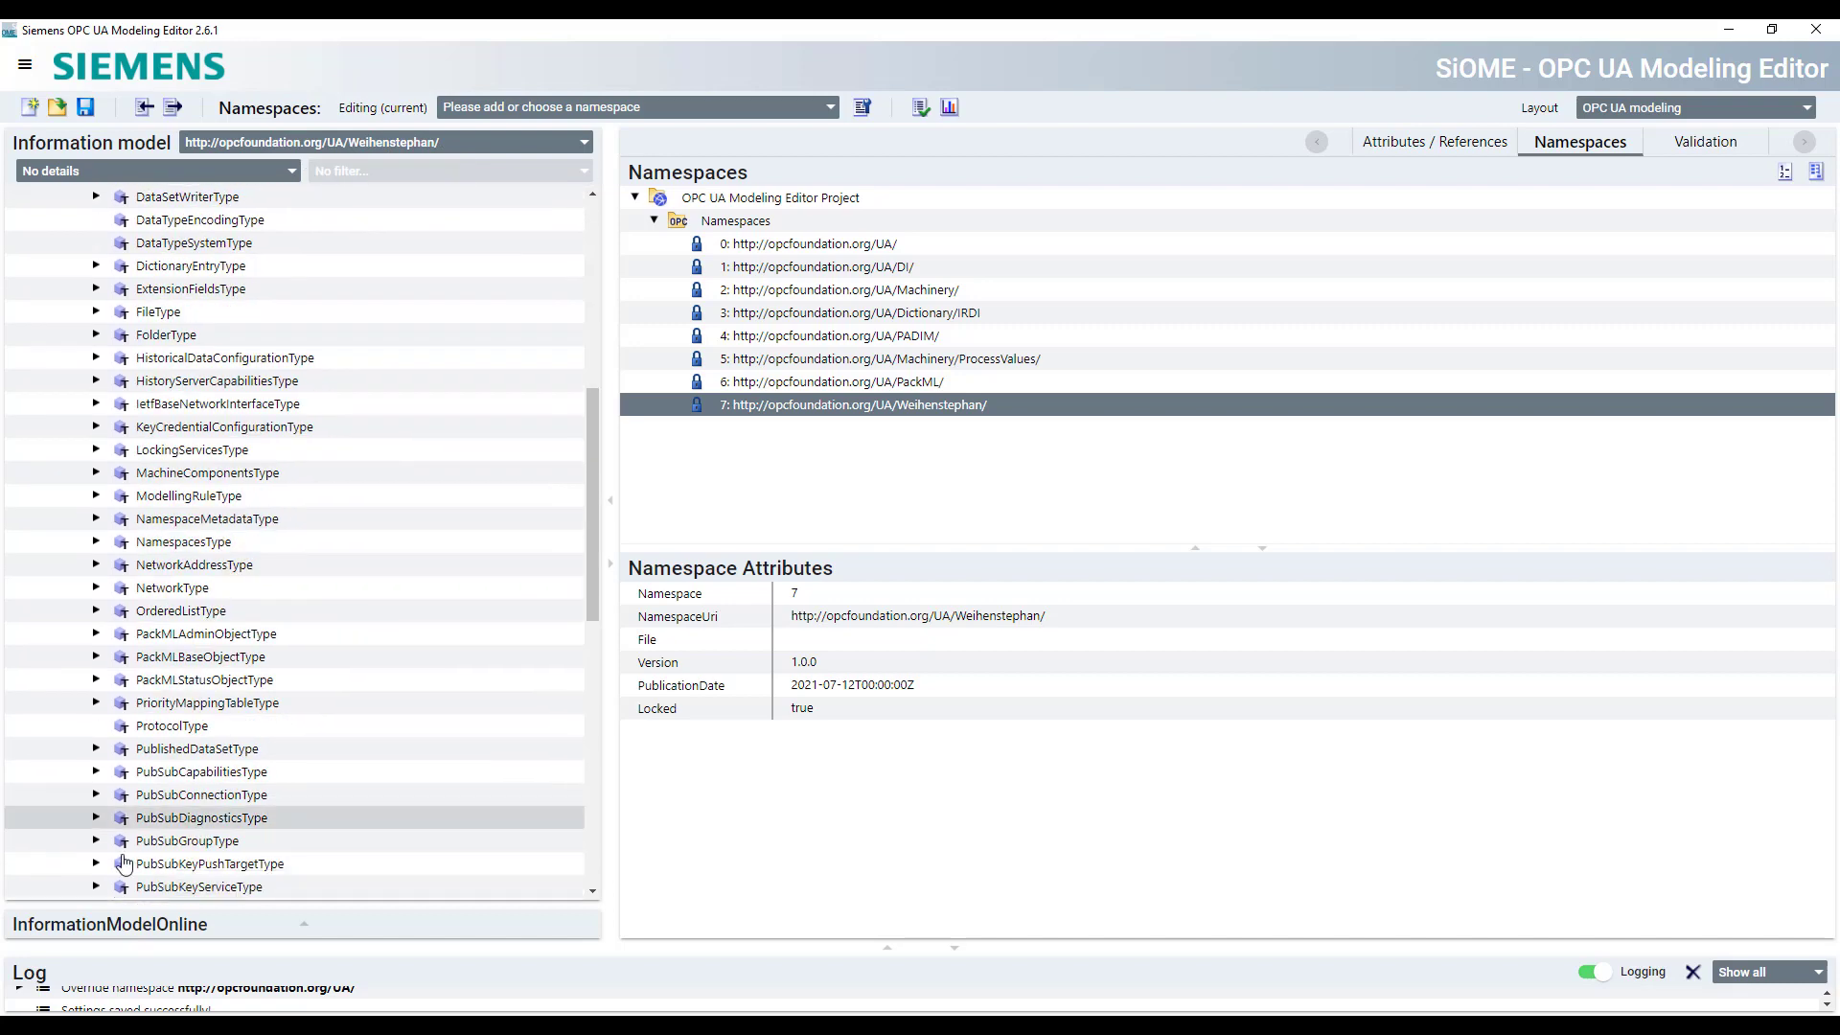
scroll(125, 863, down, 13)
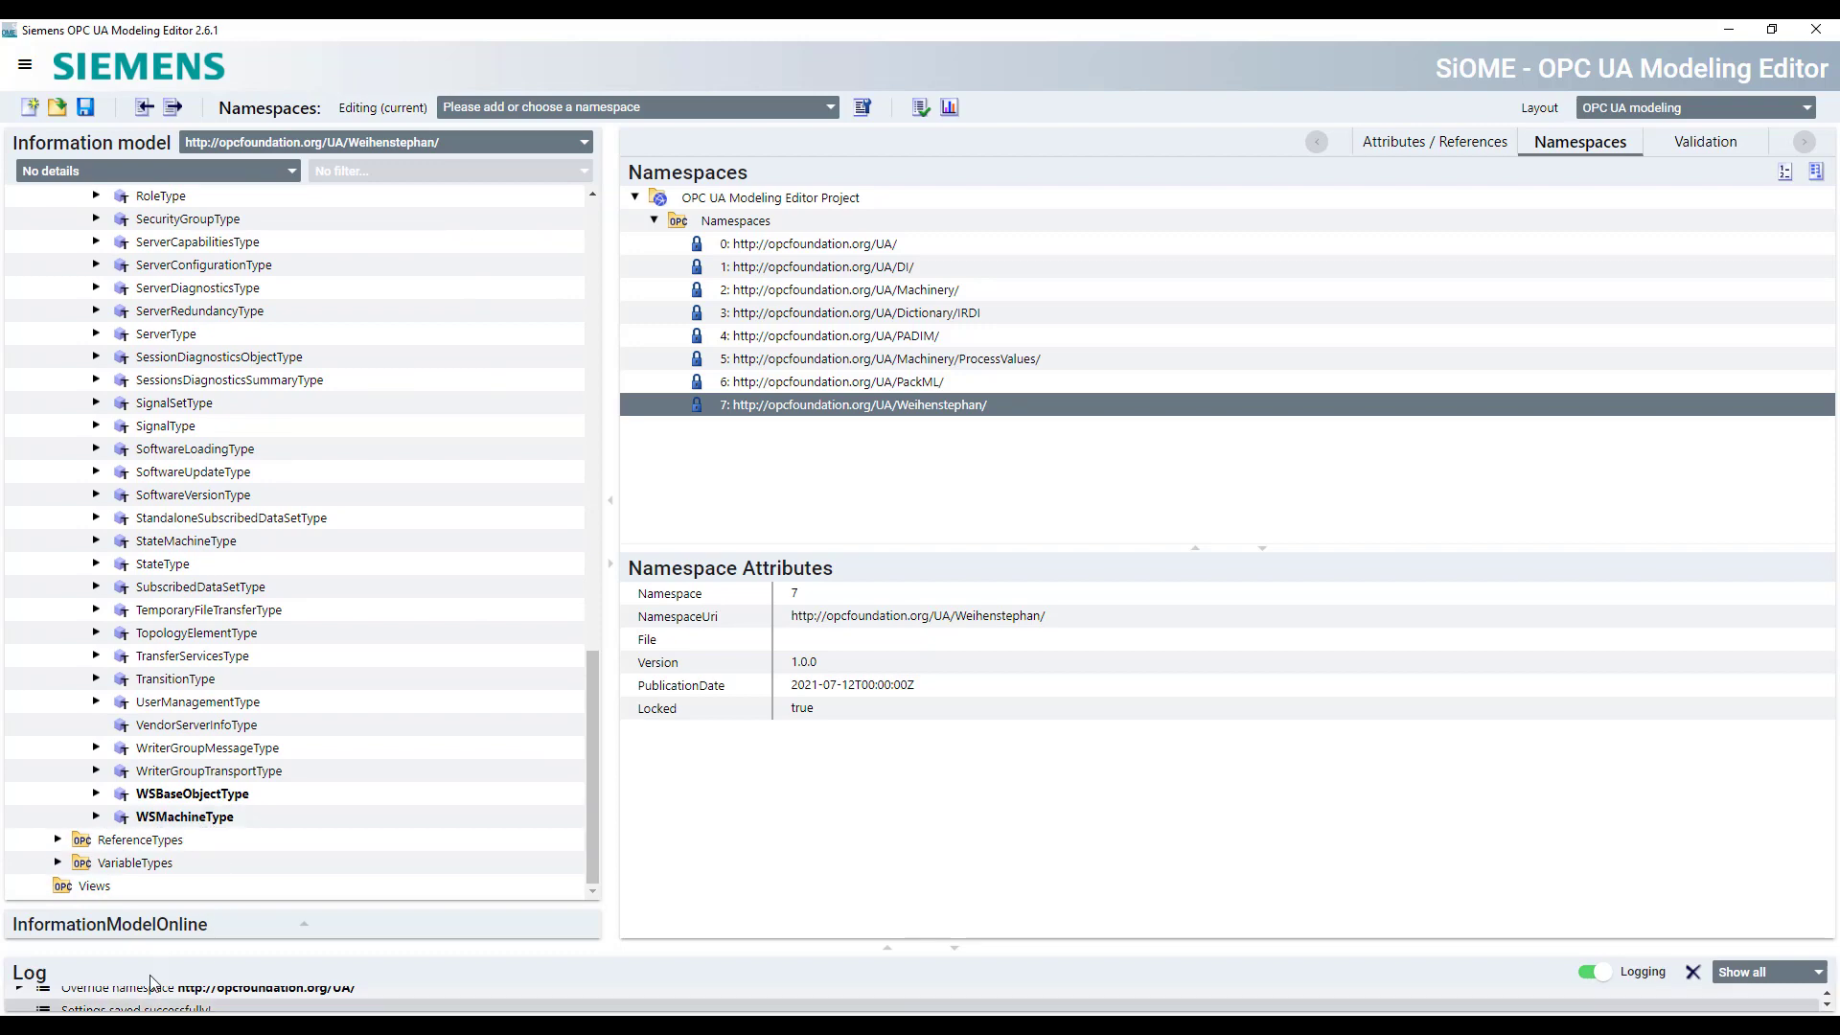
Import Opc.Ua.Weihenstephan.WSSweets.NodeSet2.xml from the WS Sweets folder in File Explorer into the information model
key(alt+Tab)
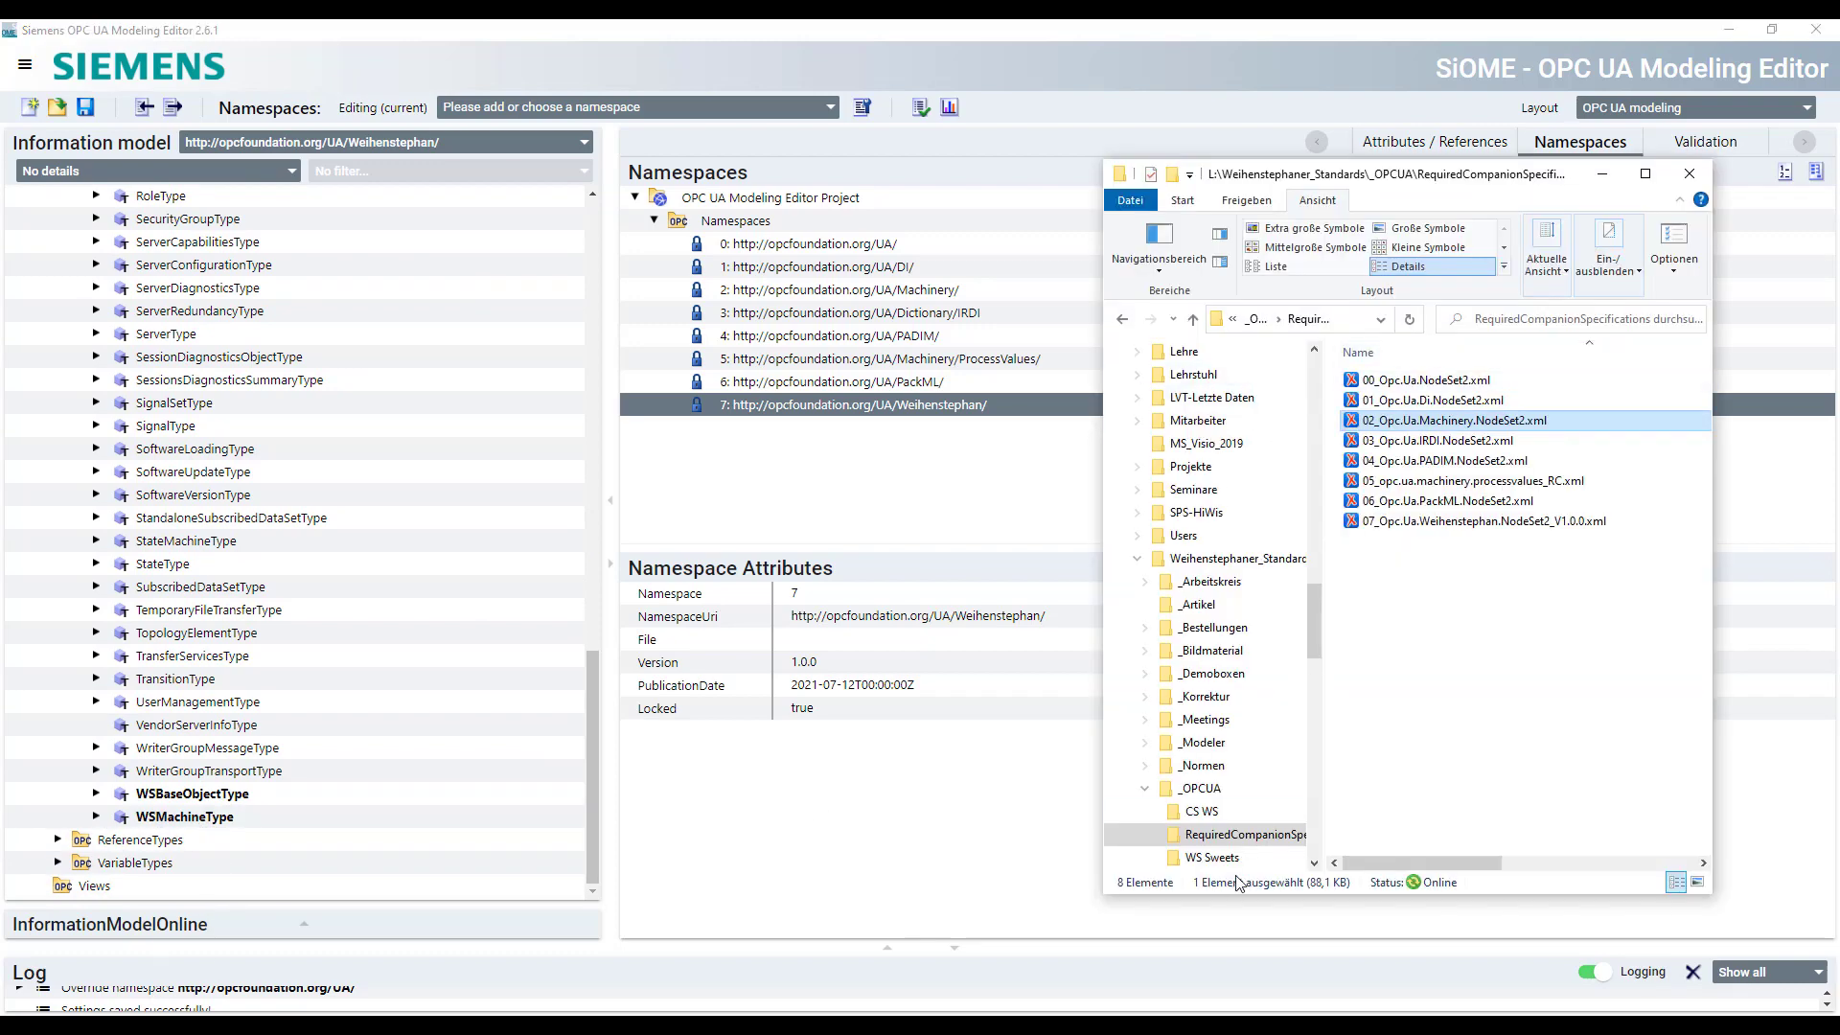
click(1200, 788)
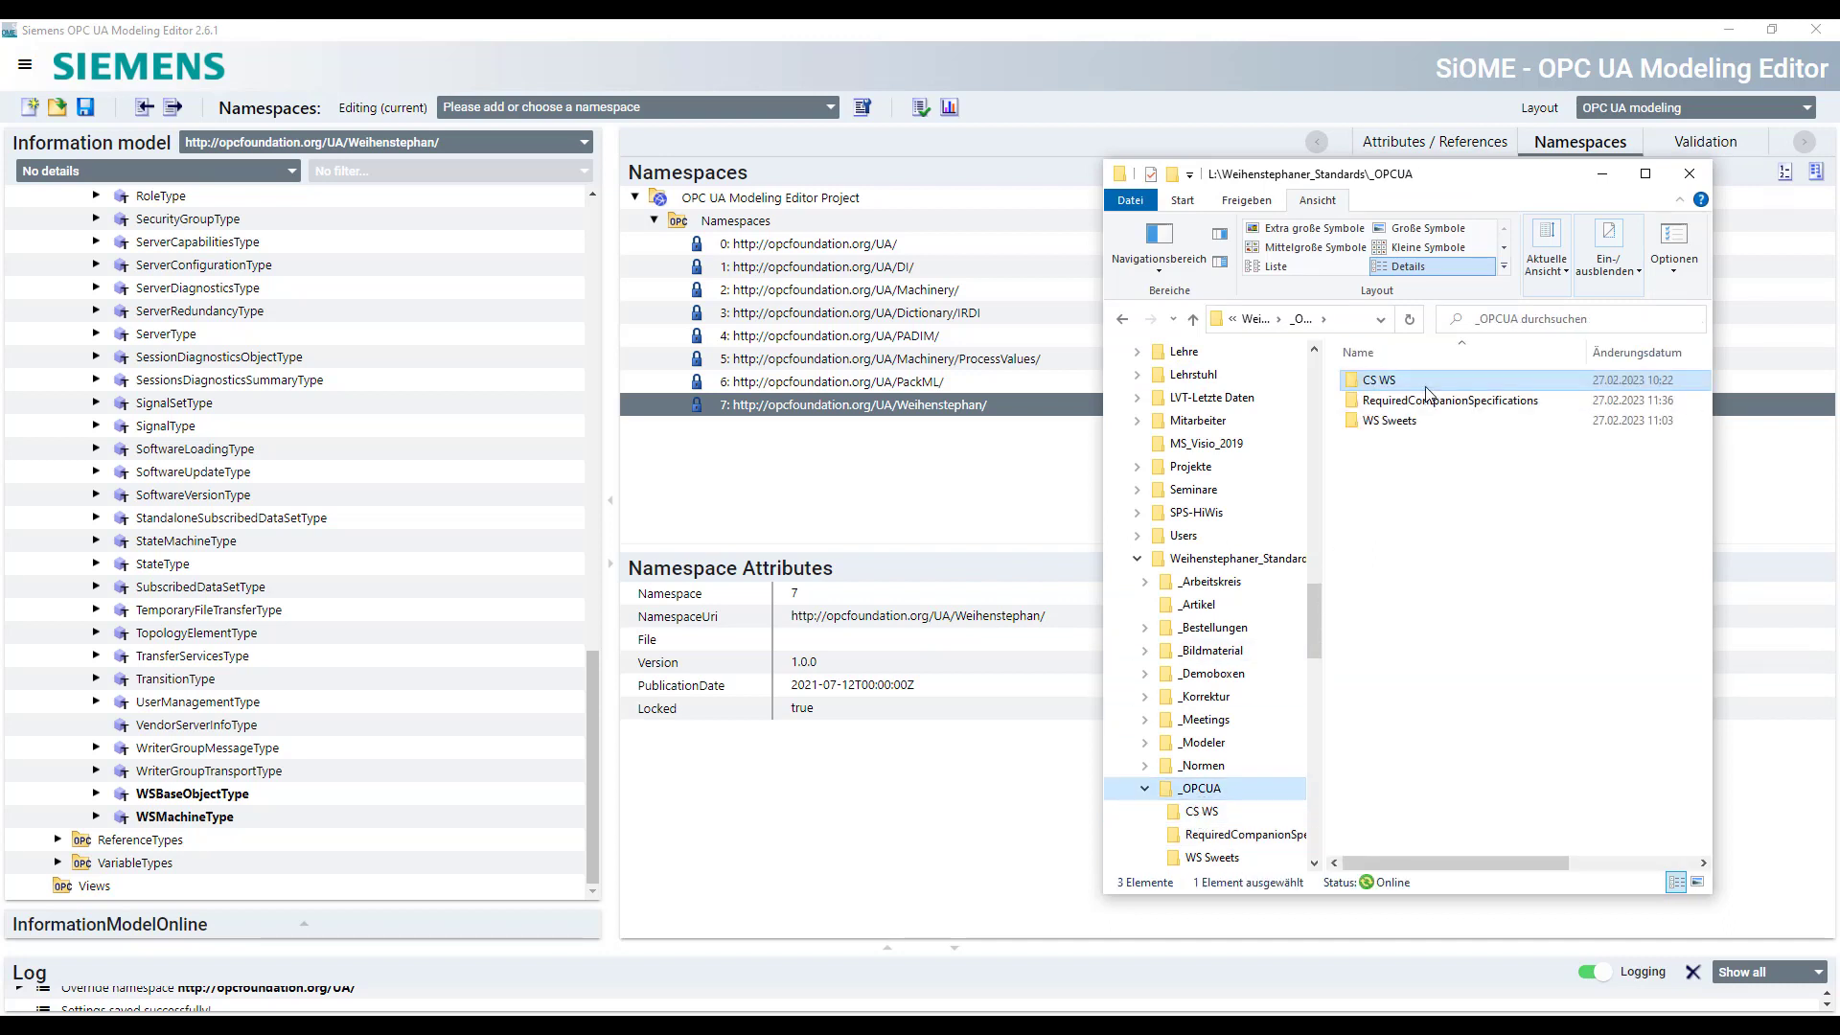
click(1402, 423)
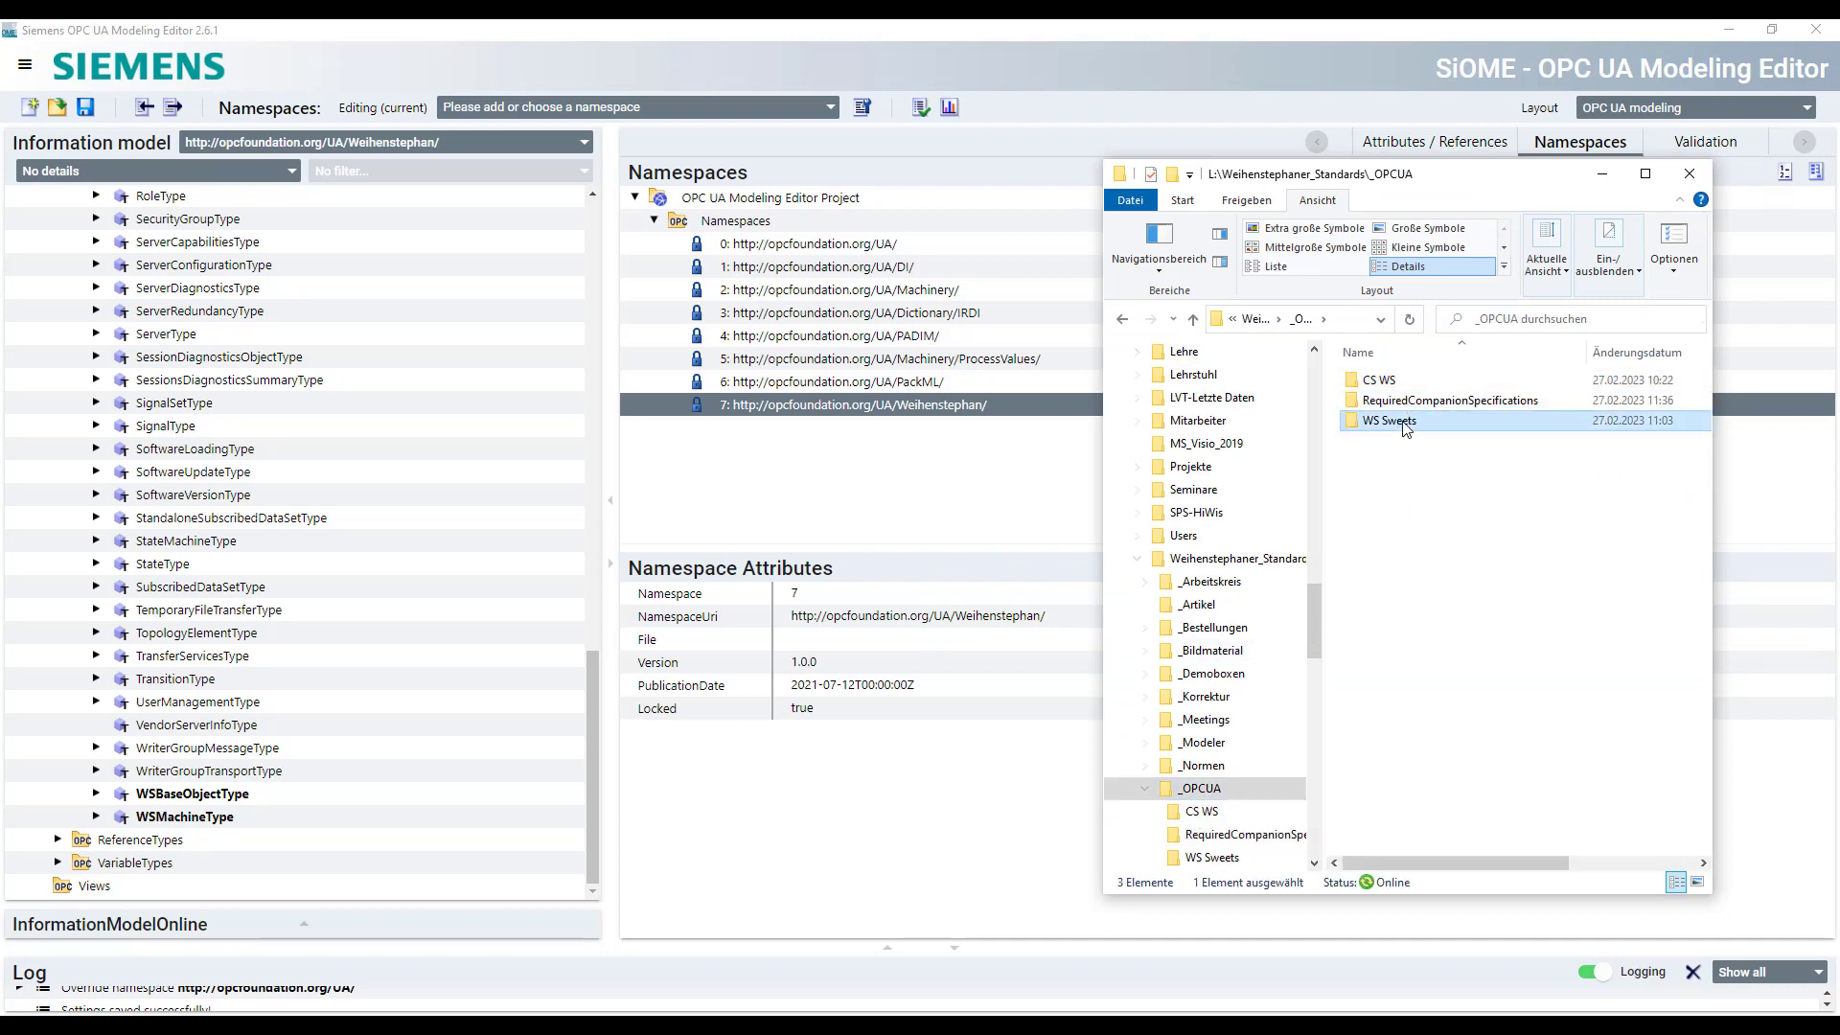
double_click(1404, 428)
click(1437, 402)
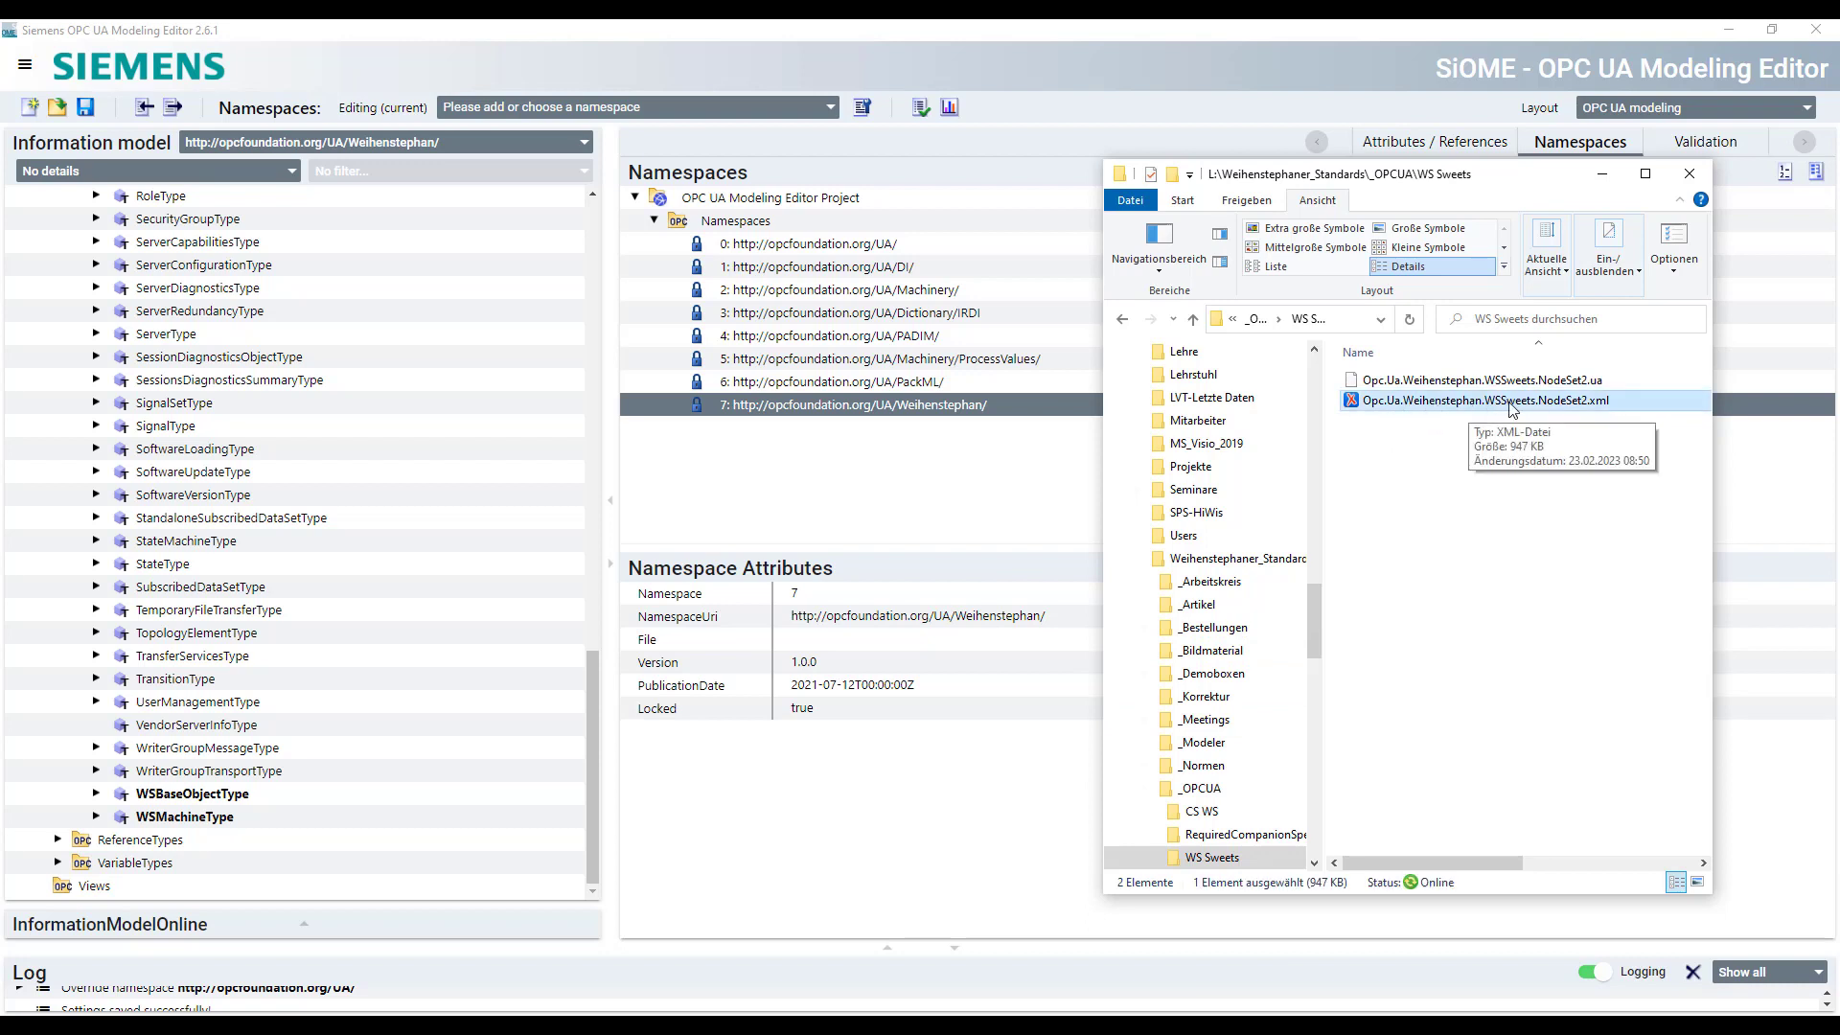
drag(1512, 407, 330, 512)
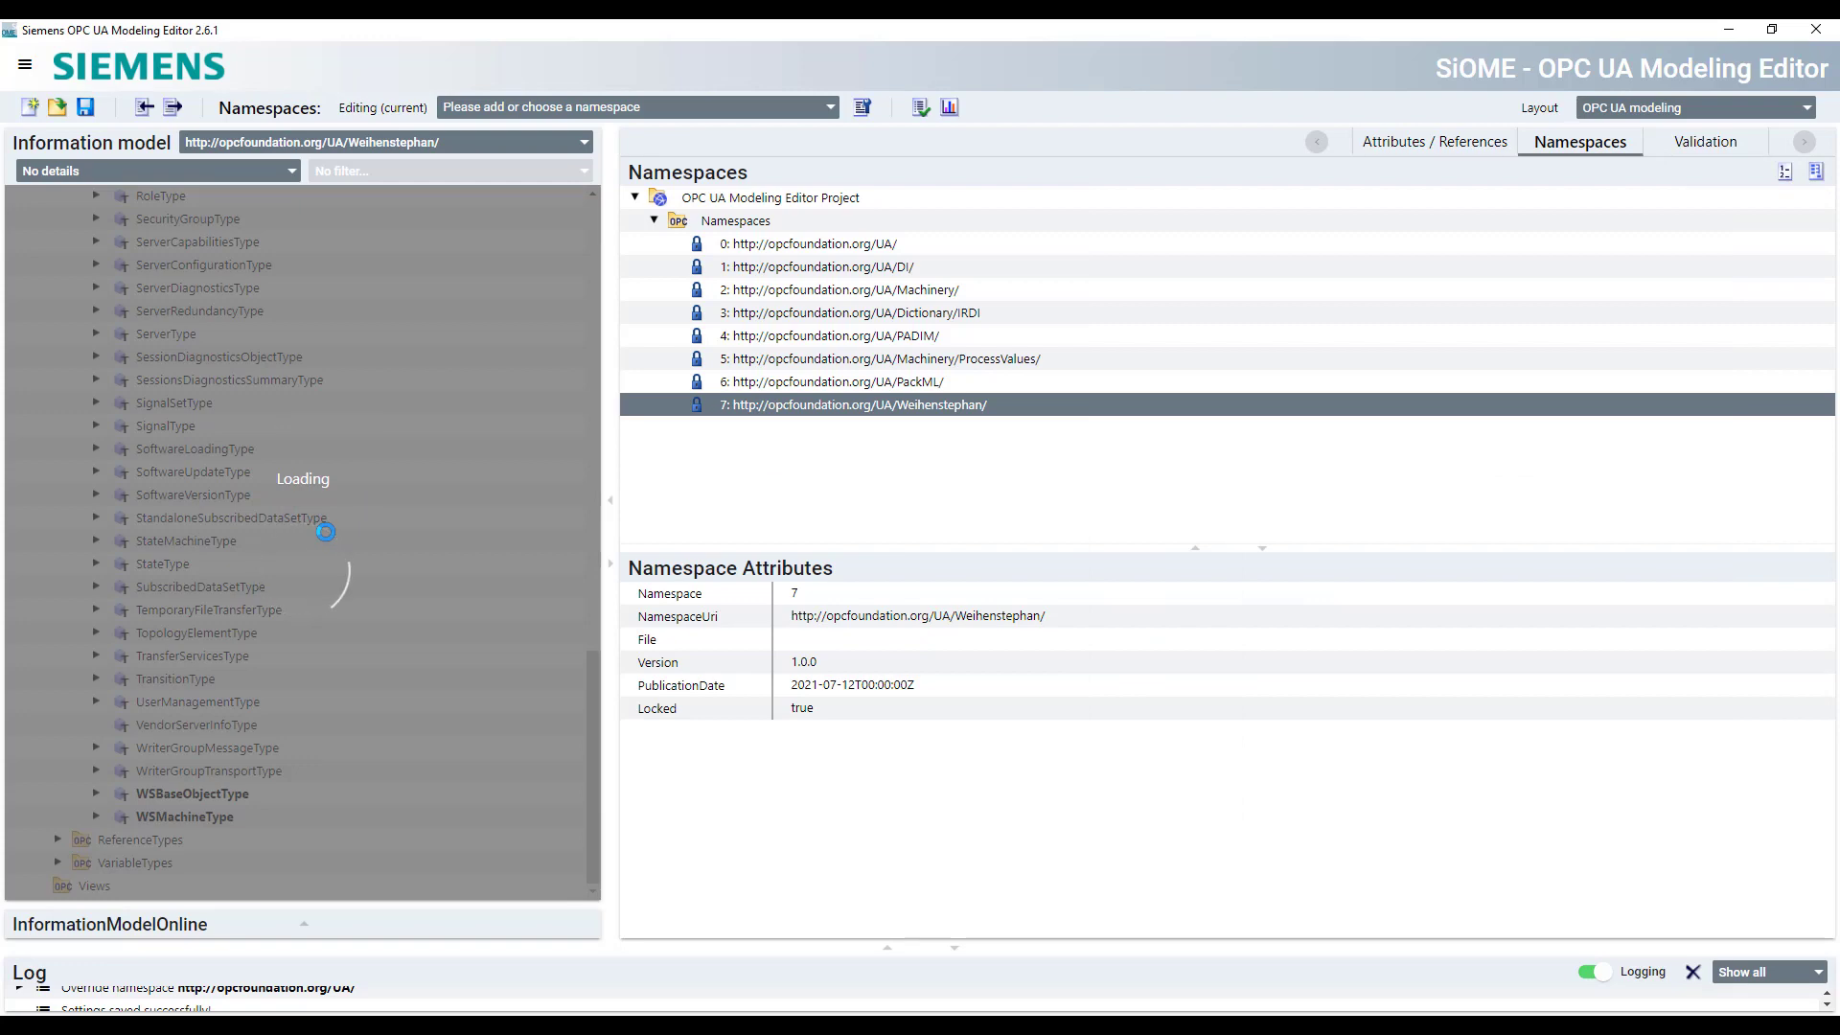
Expand WSMachineType and examine its components and the WSSweets machine subtypes
drag(594, 659, 594, 748)
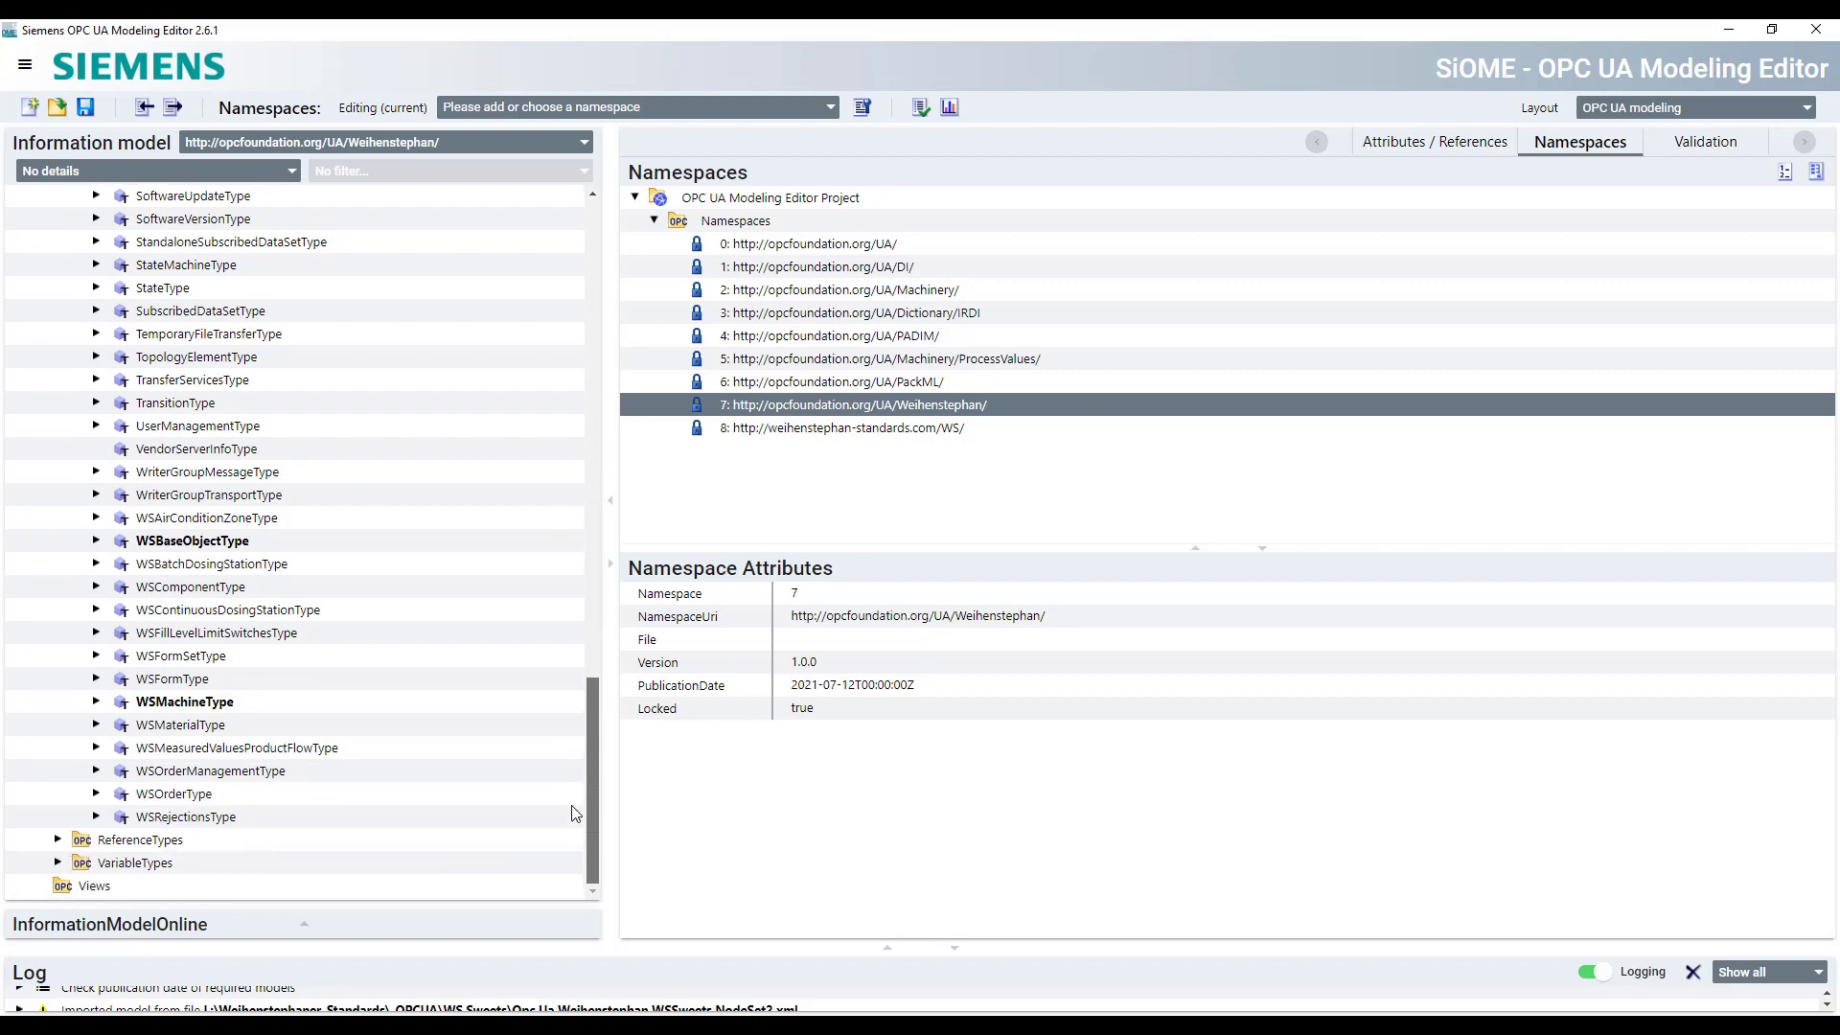
click(96, 701)
scroll(214, 516, down, 3)
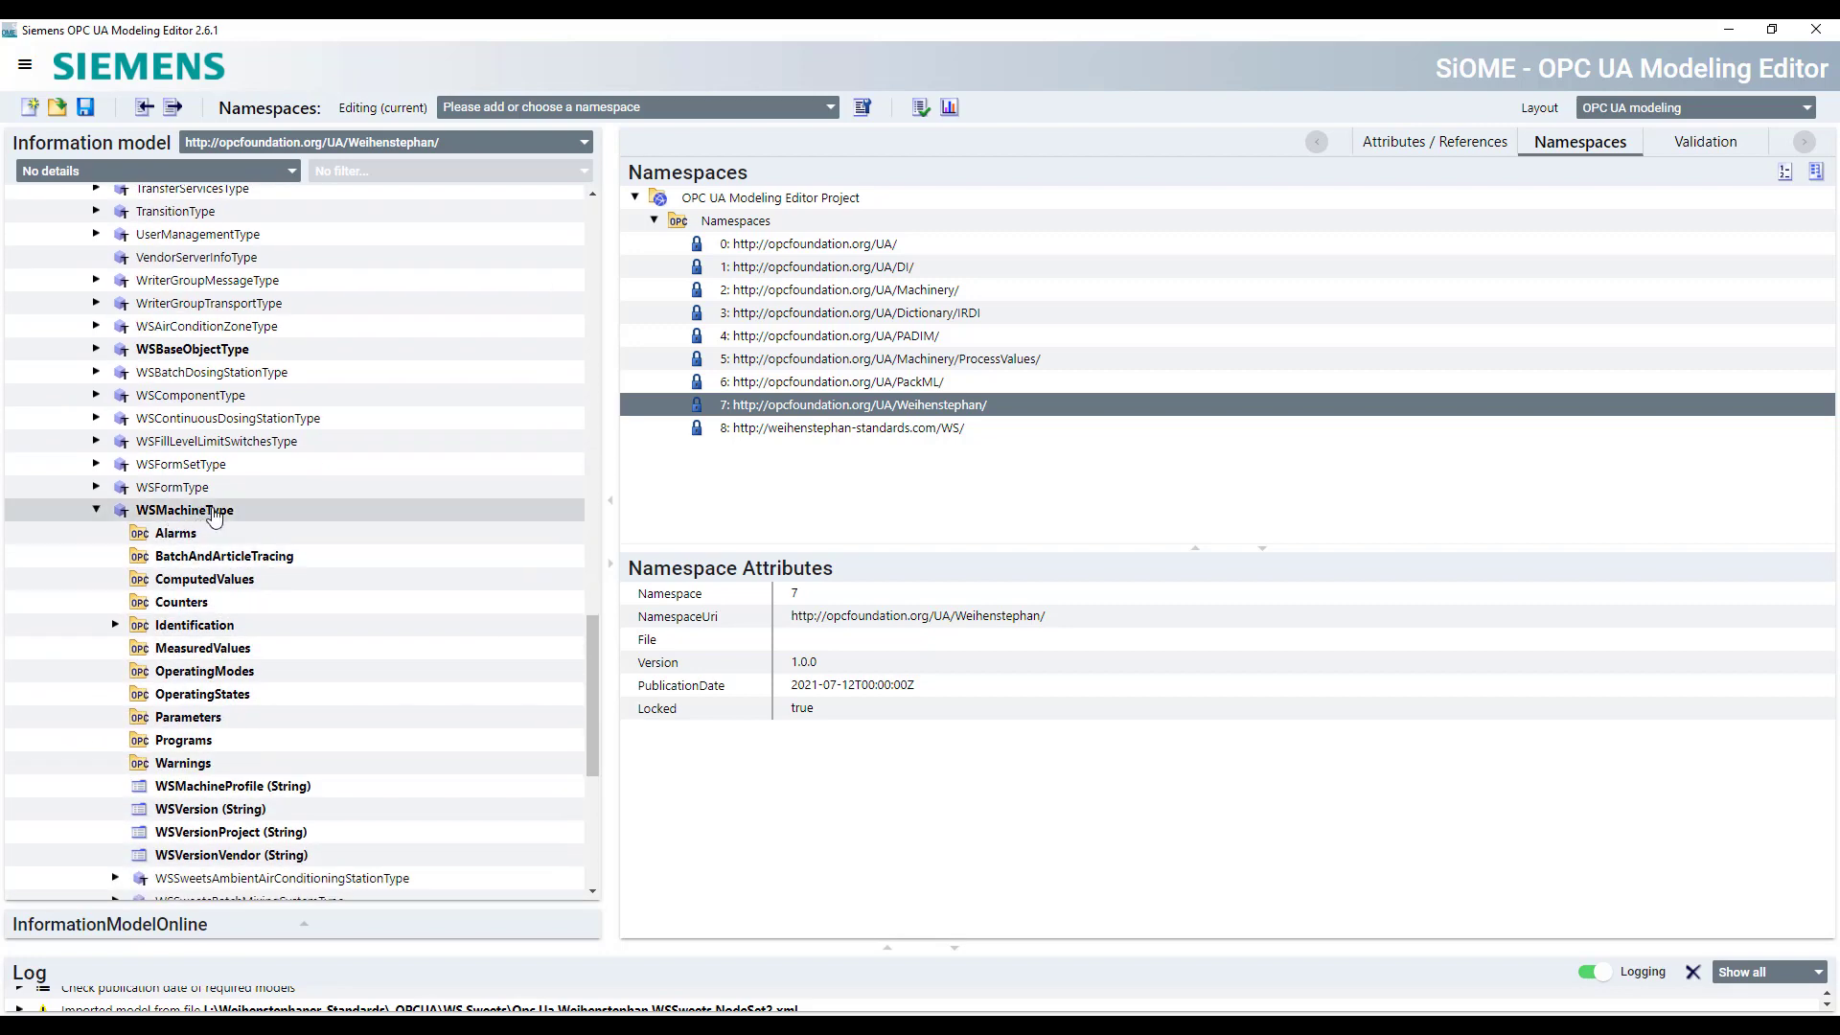
scroll(215, 516, down, 5)
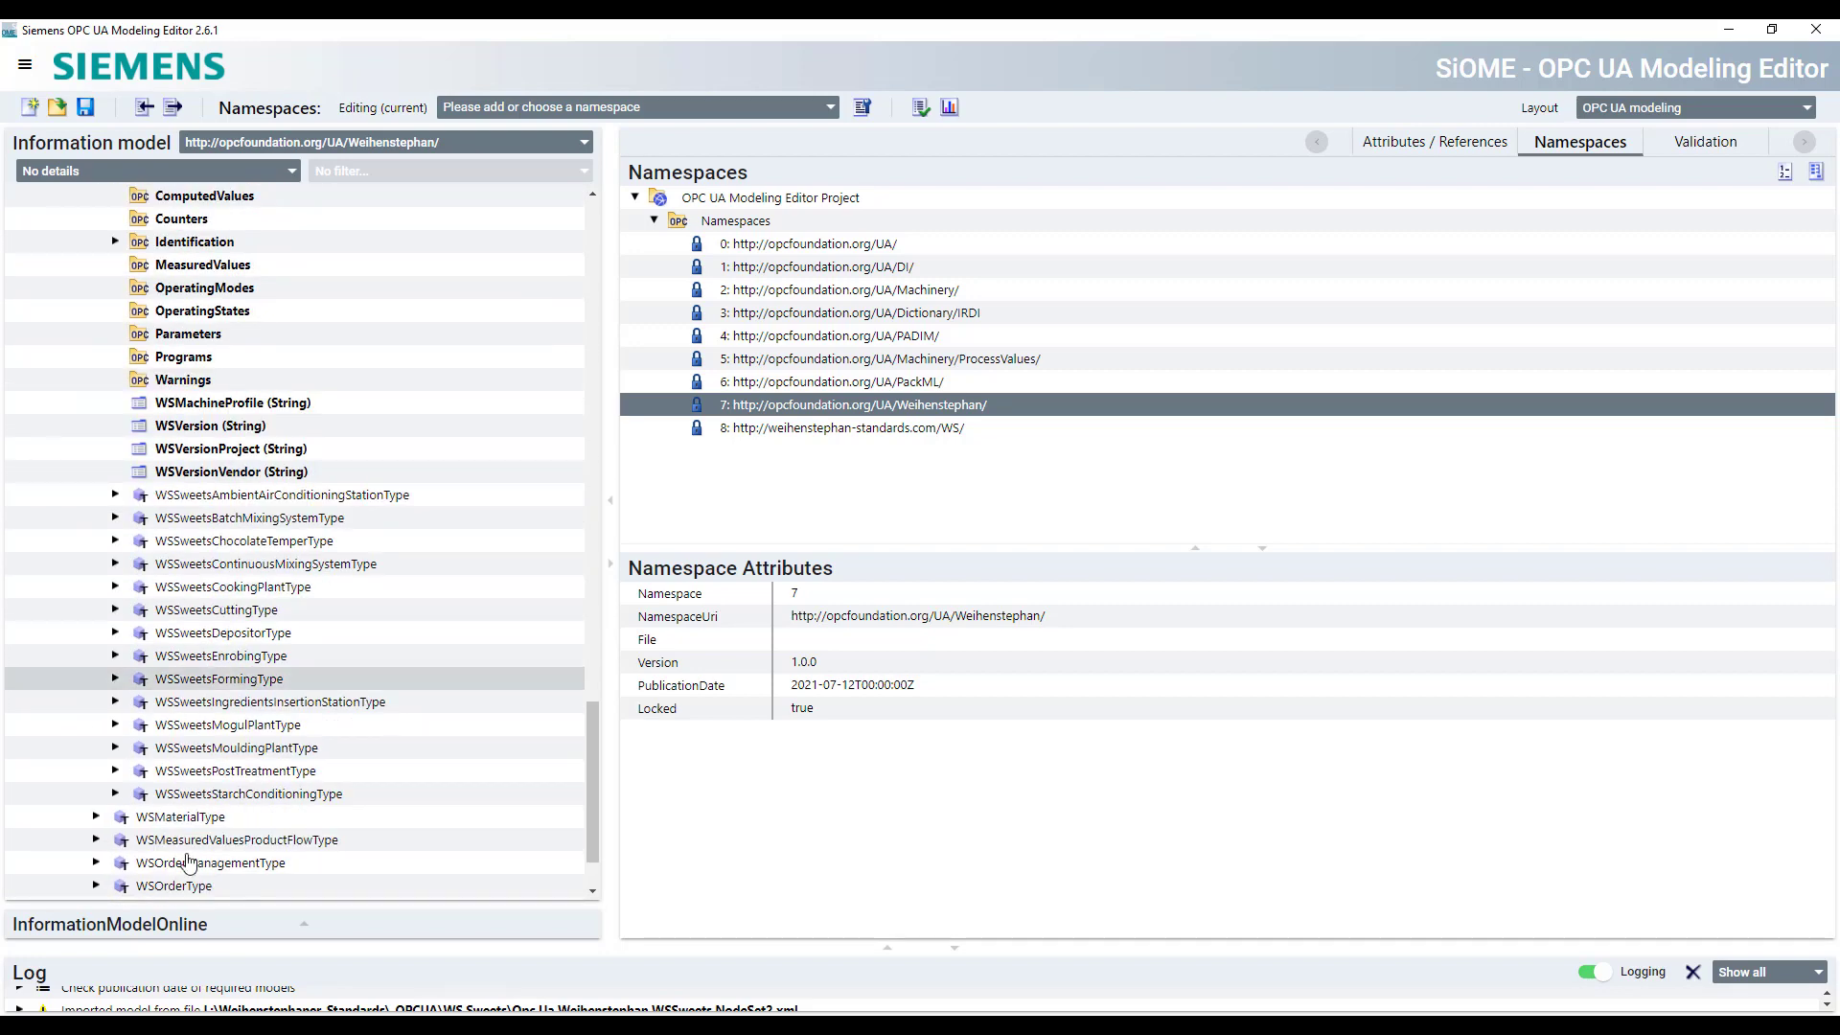
click(526, 153)
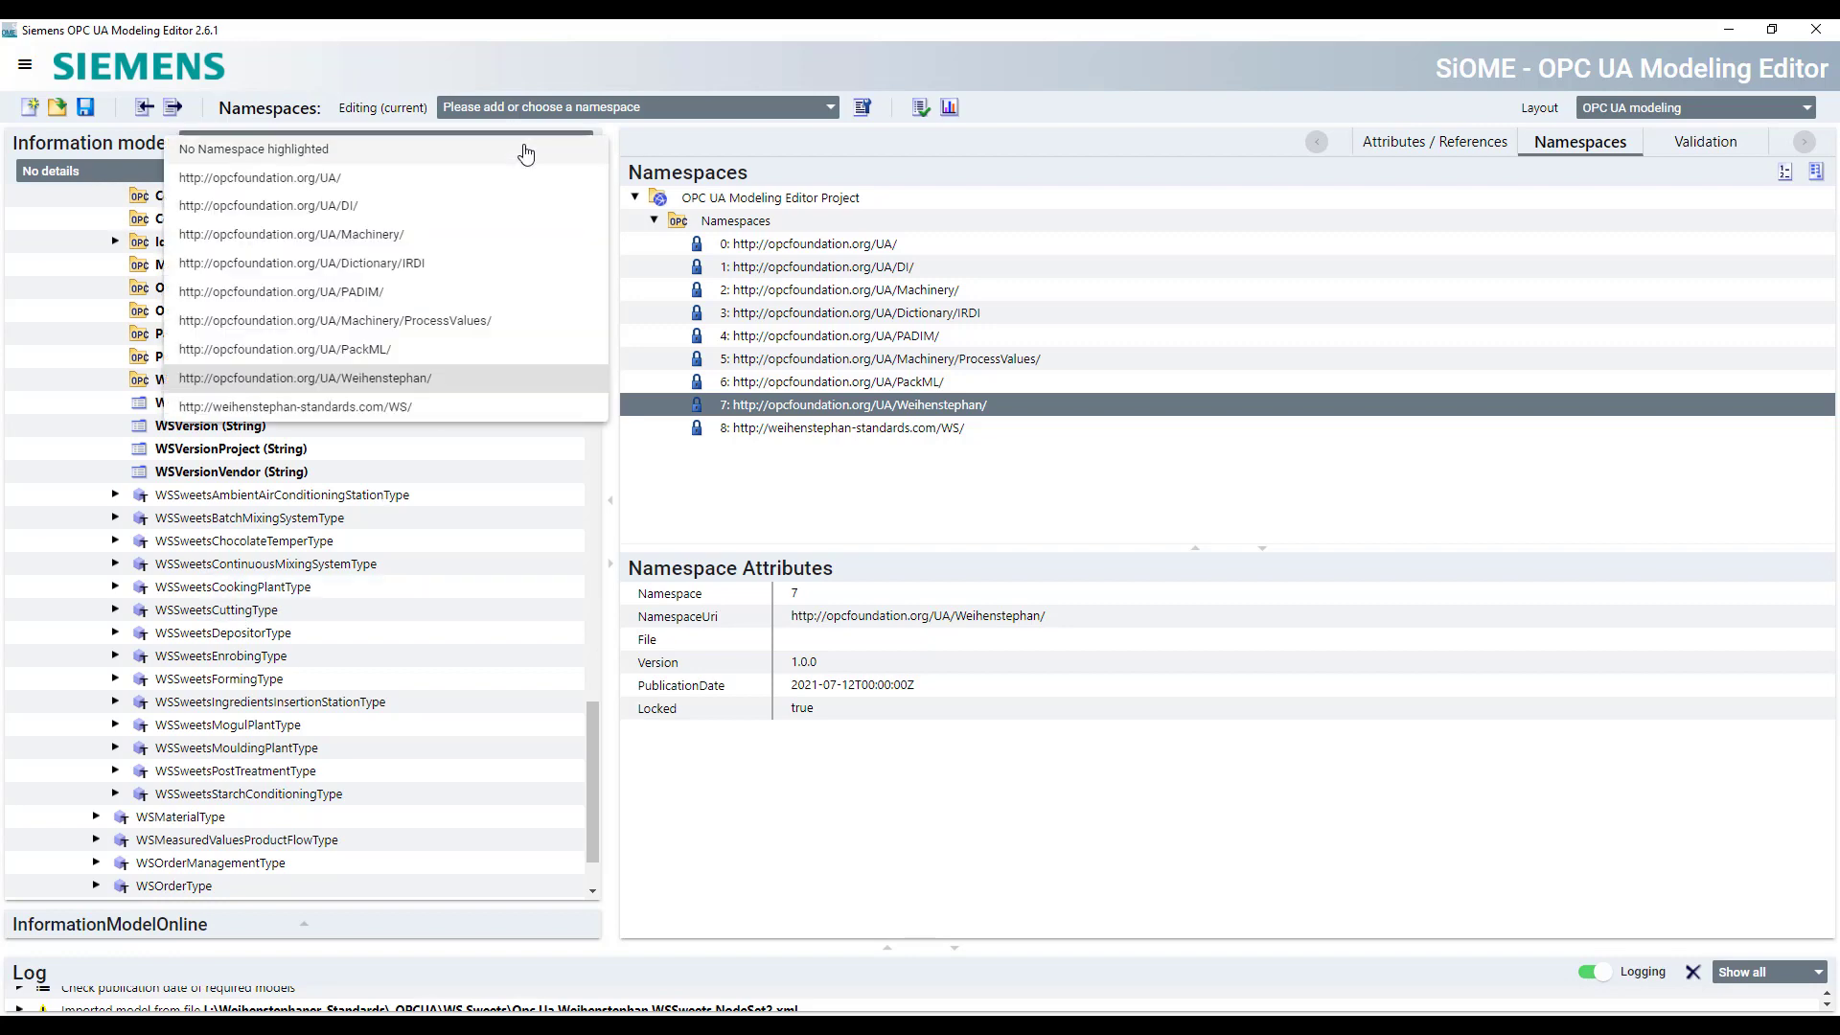
click(386, 408)
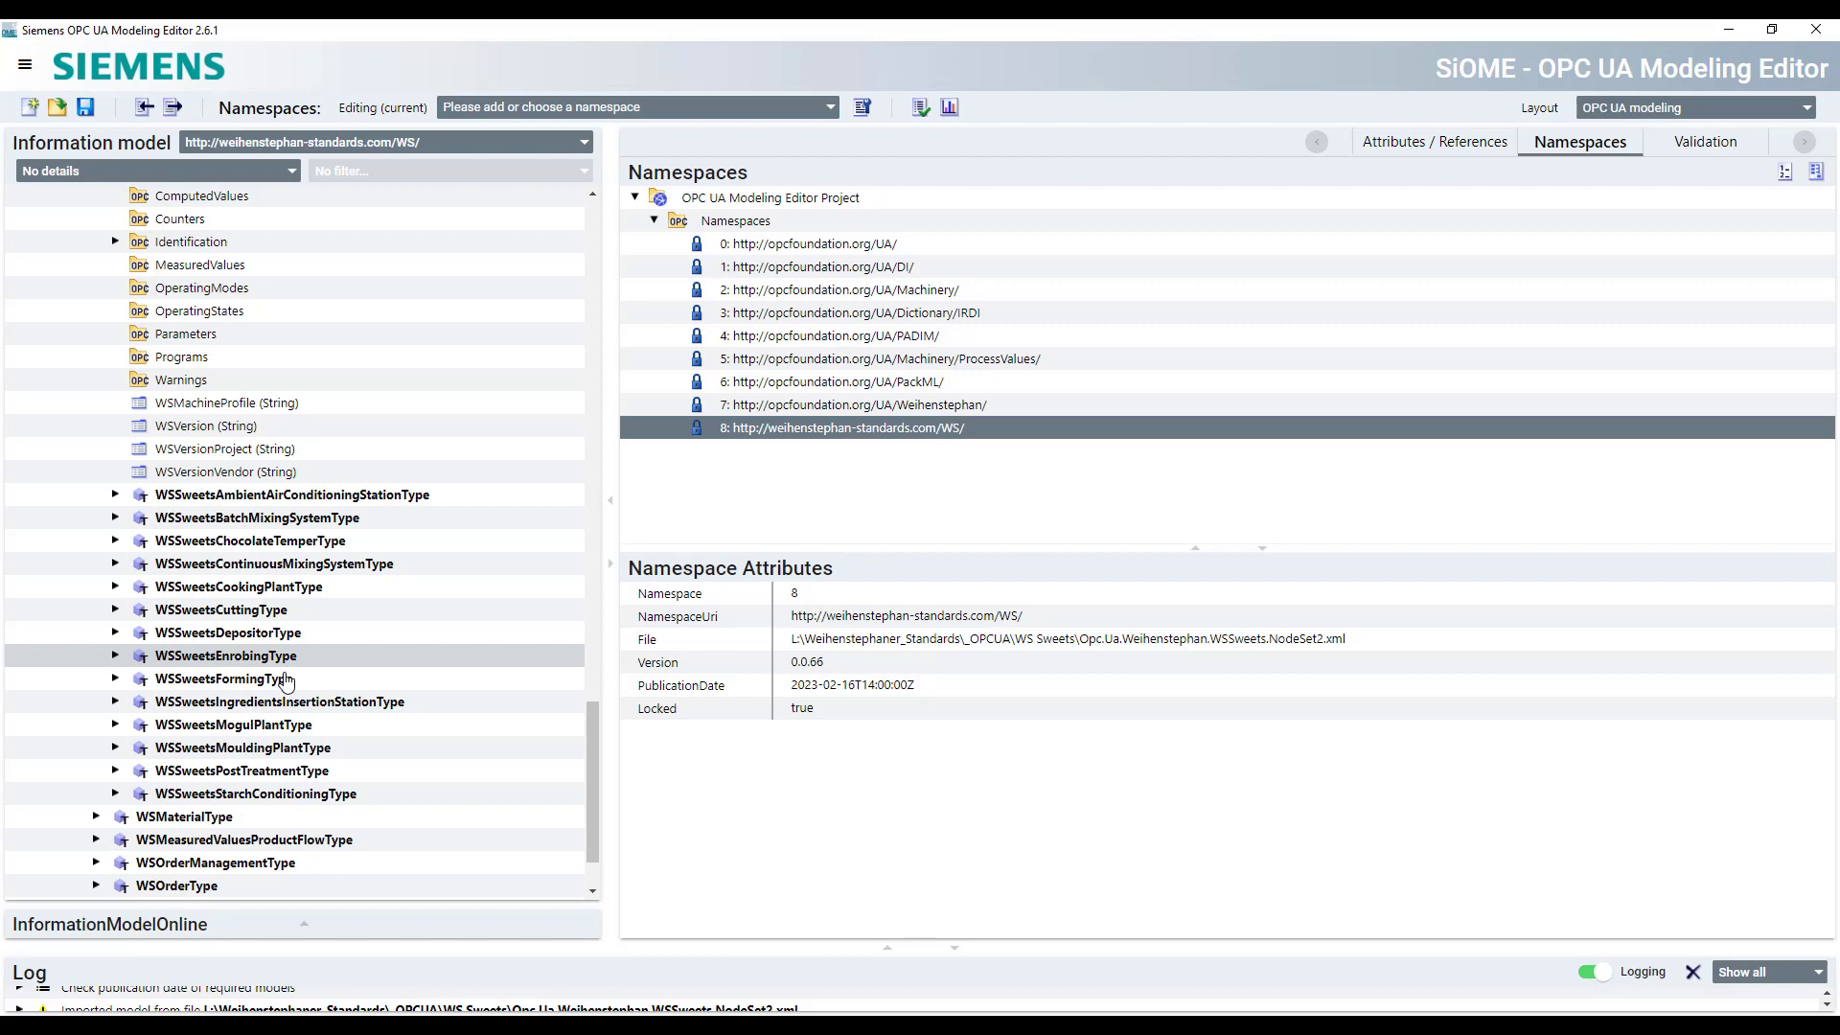
click(302, 748)
click(303, 727)
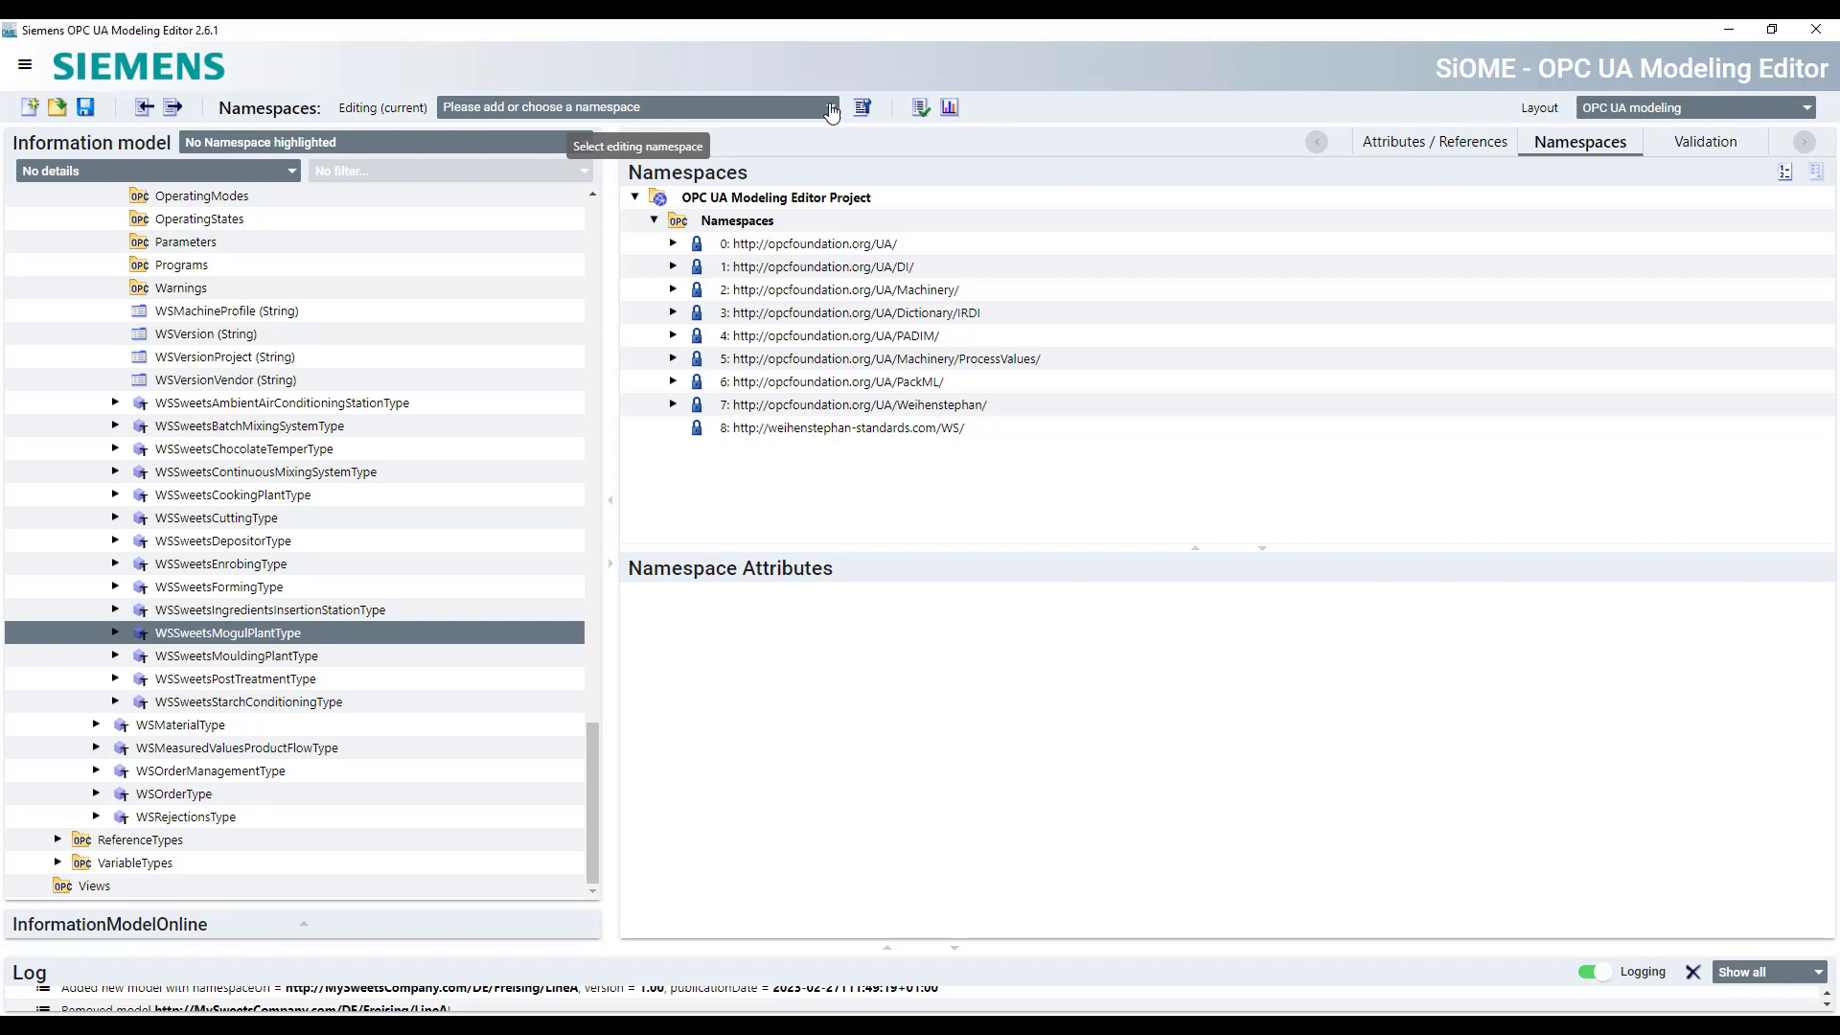
click(831, 109)
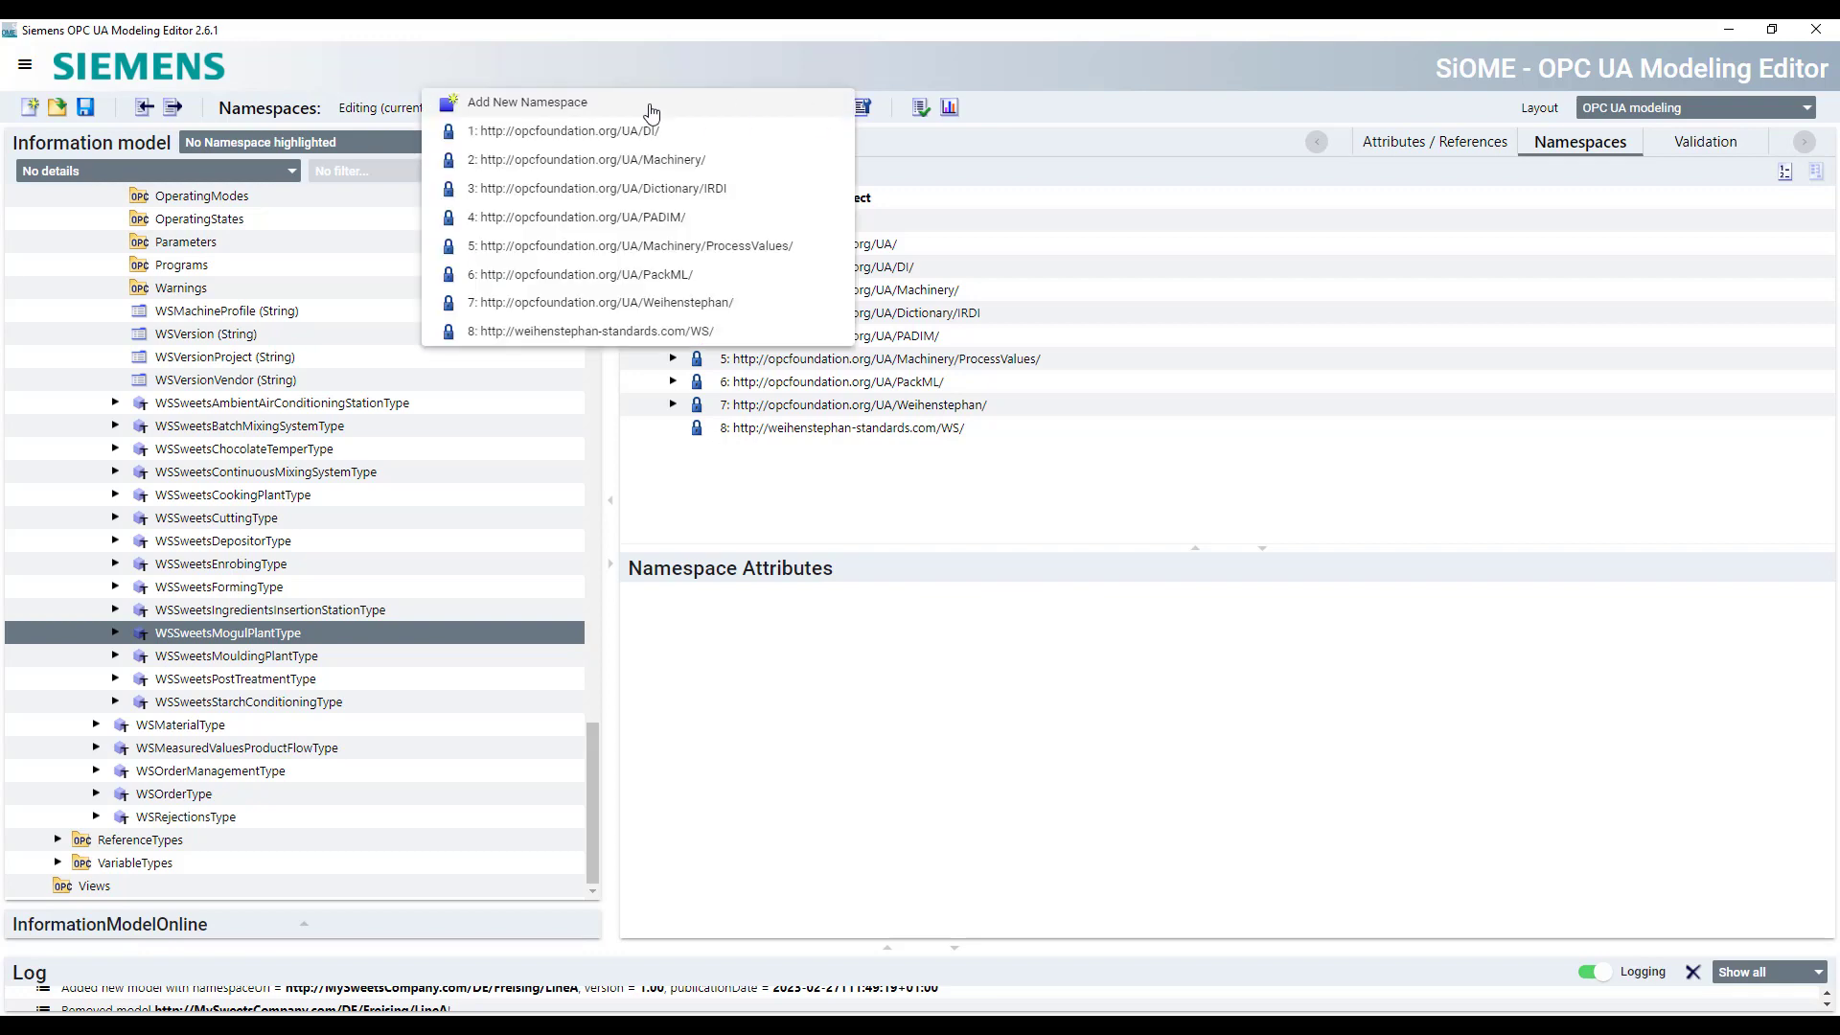
click(544, 106)
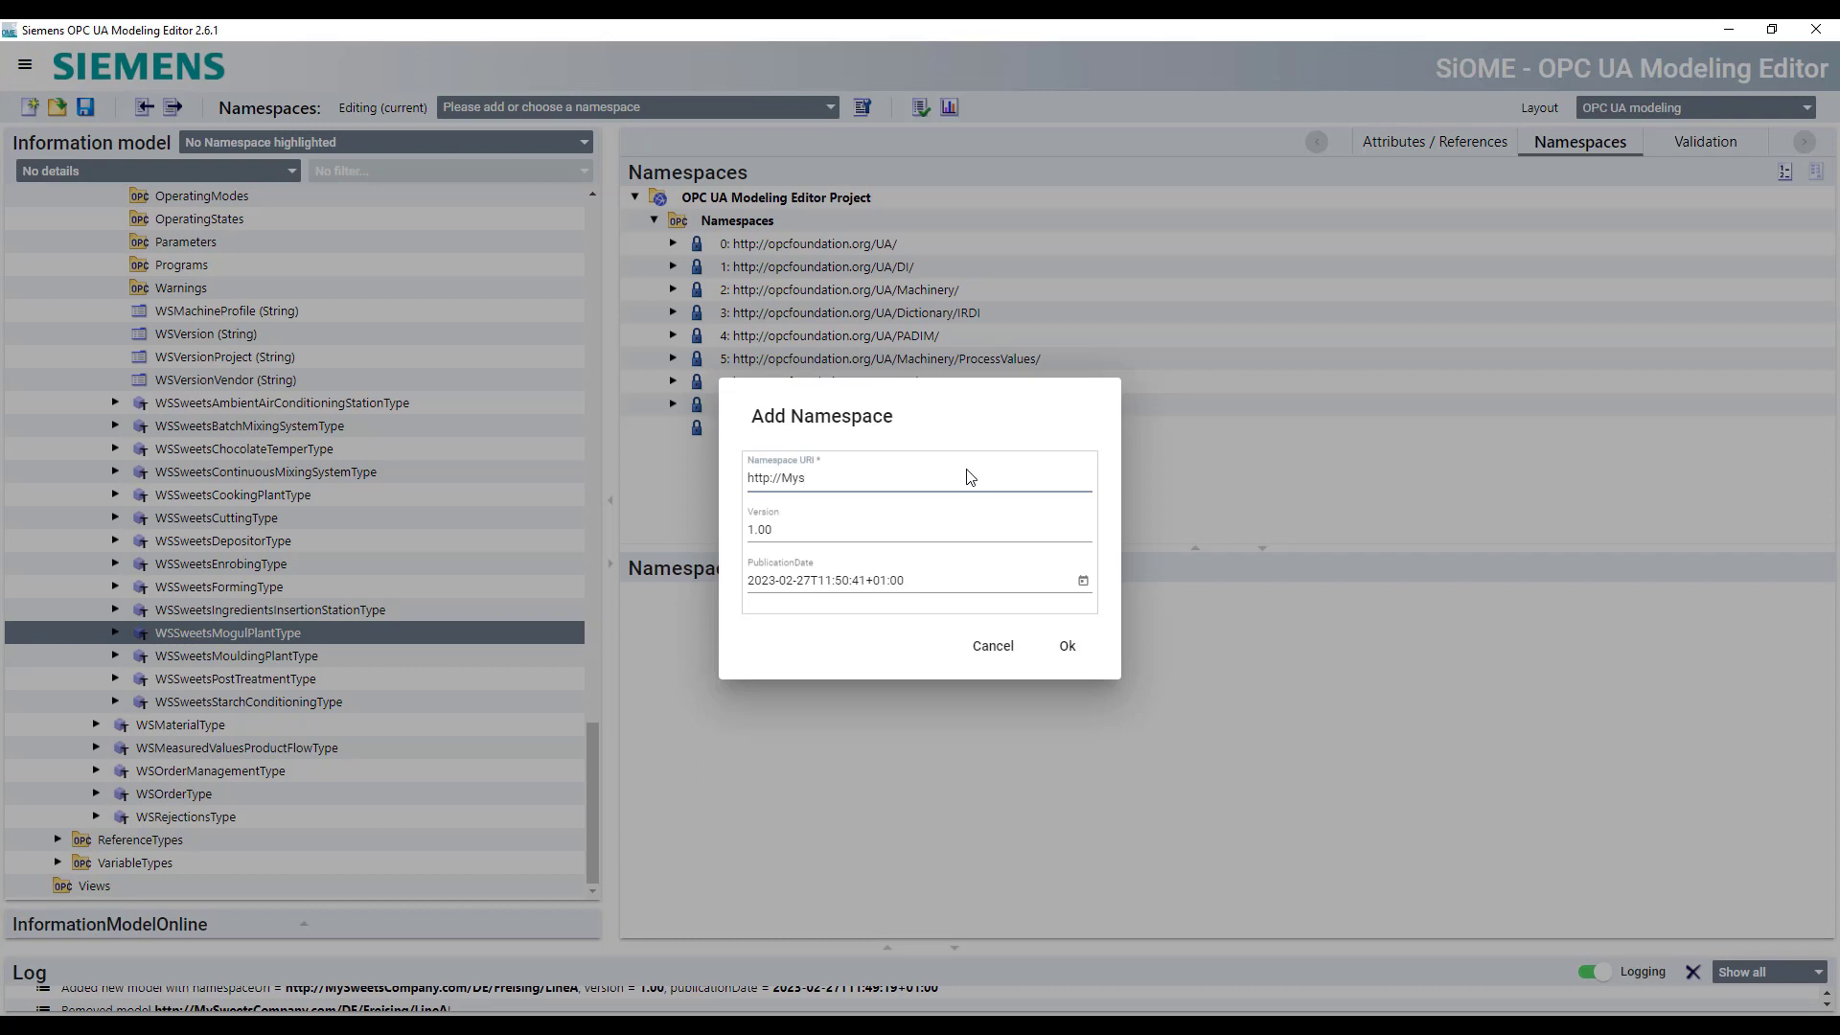
text(SweetsCompany.com/De/Freisin)
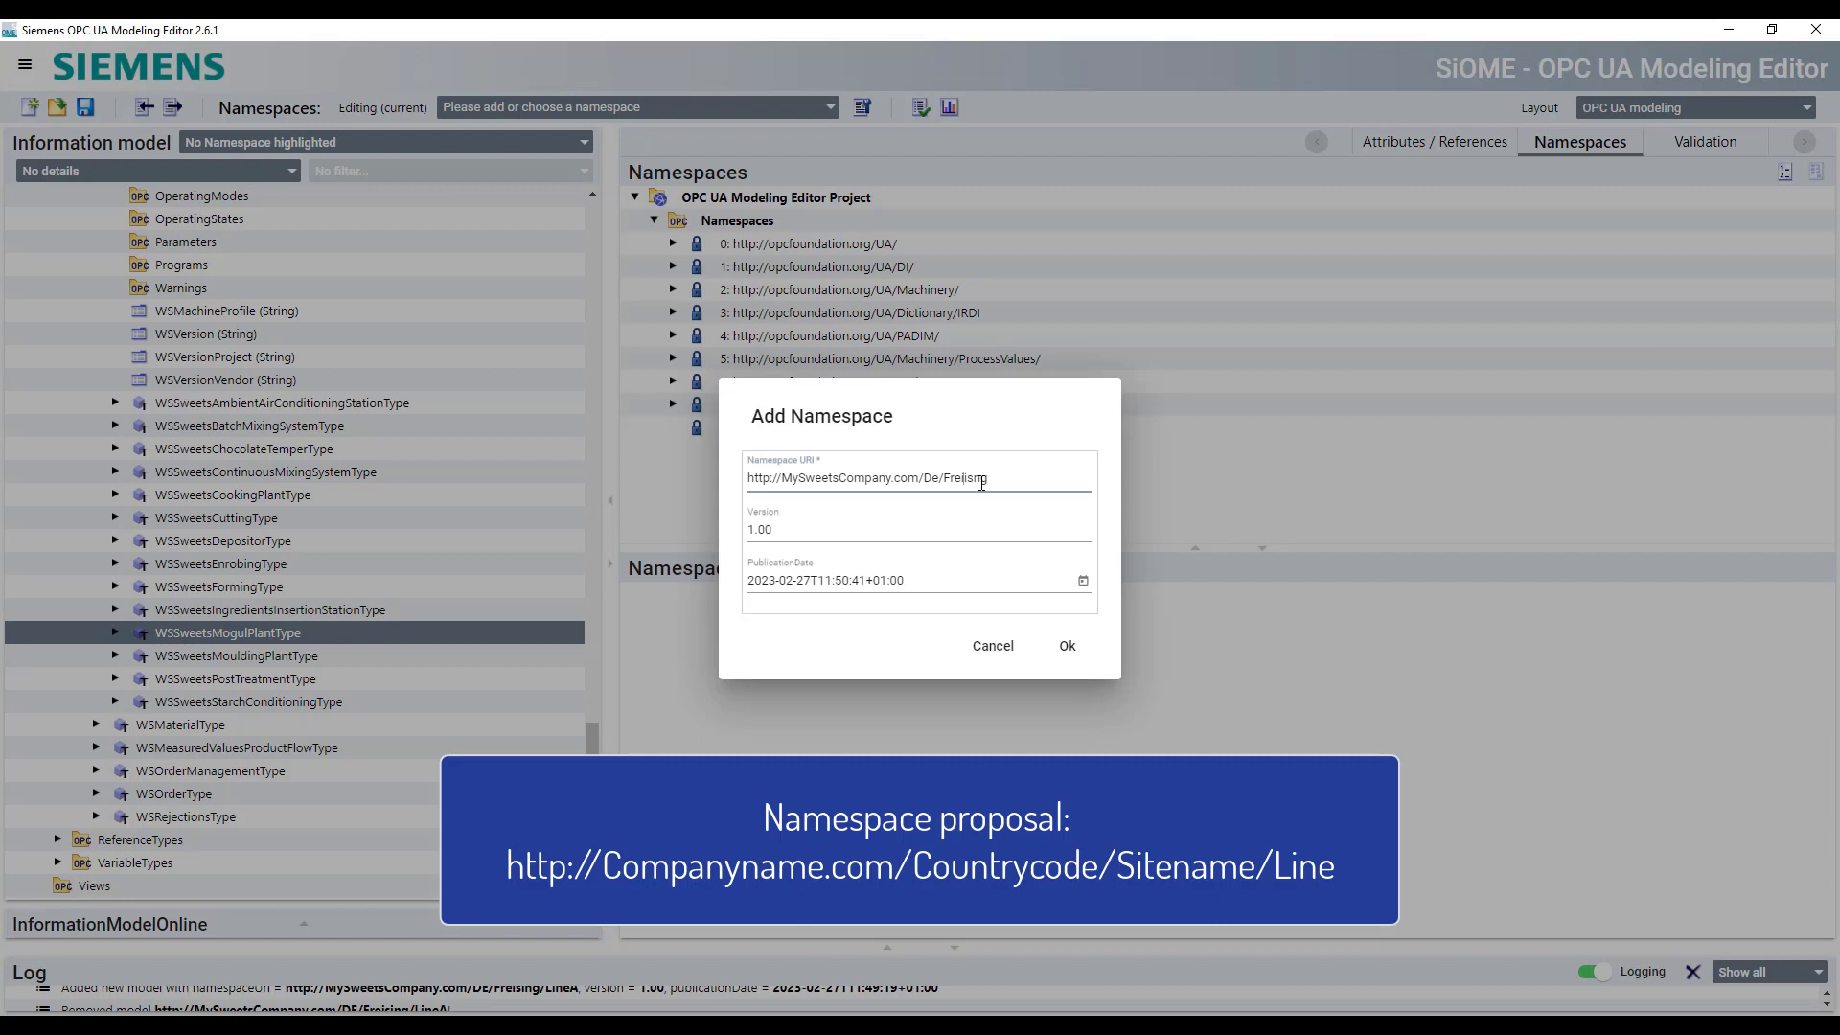
key(BackSpace)
text(ineA)
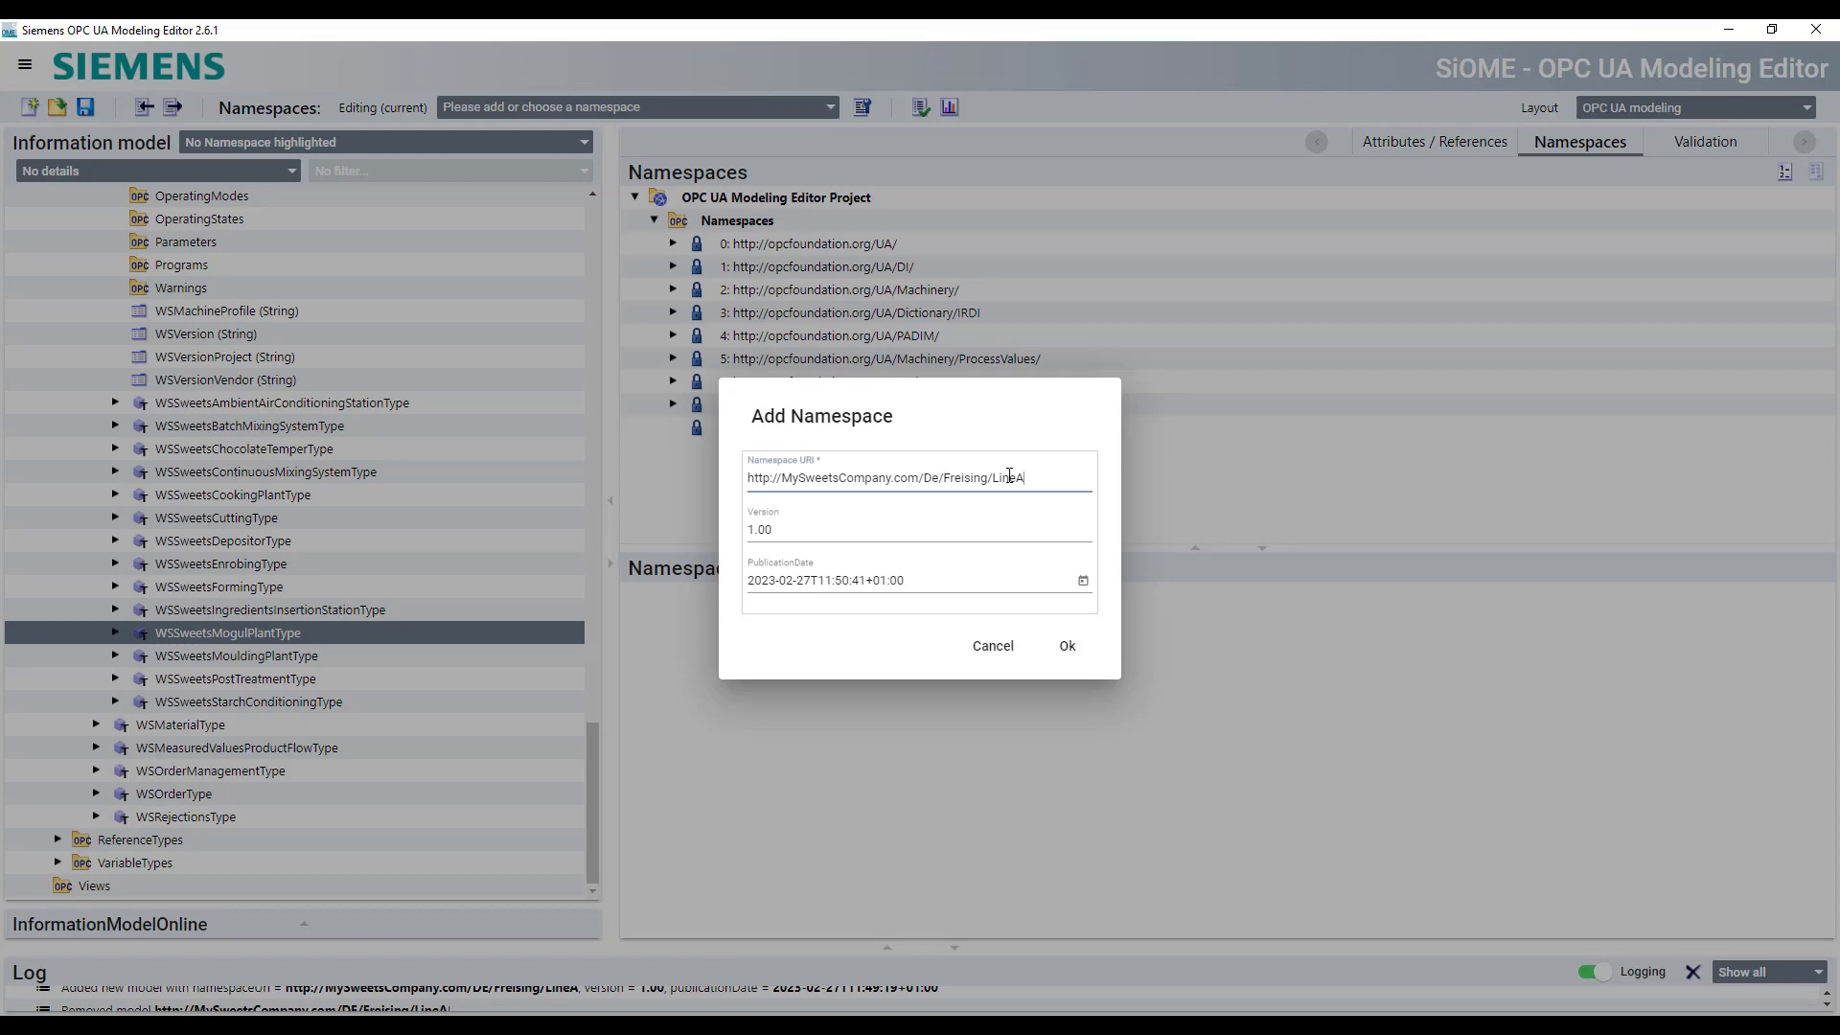
click(1067, 646)
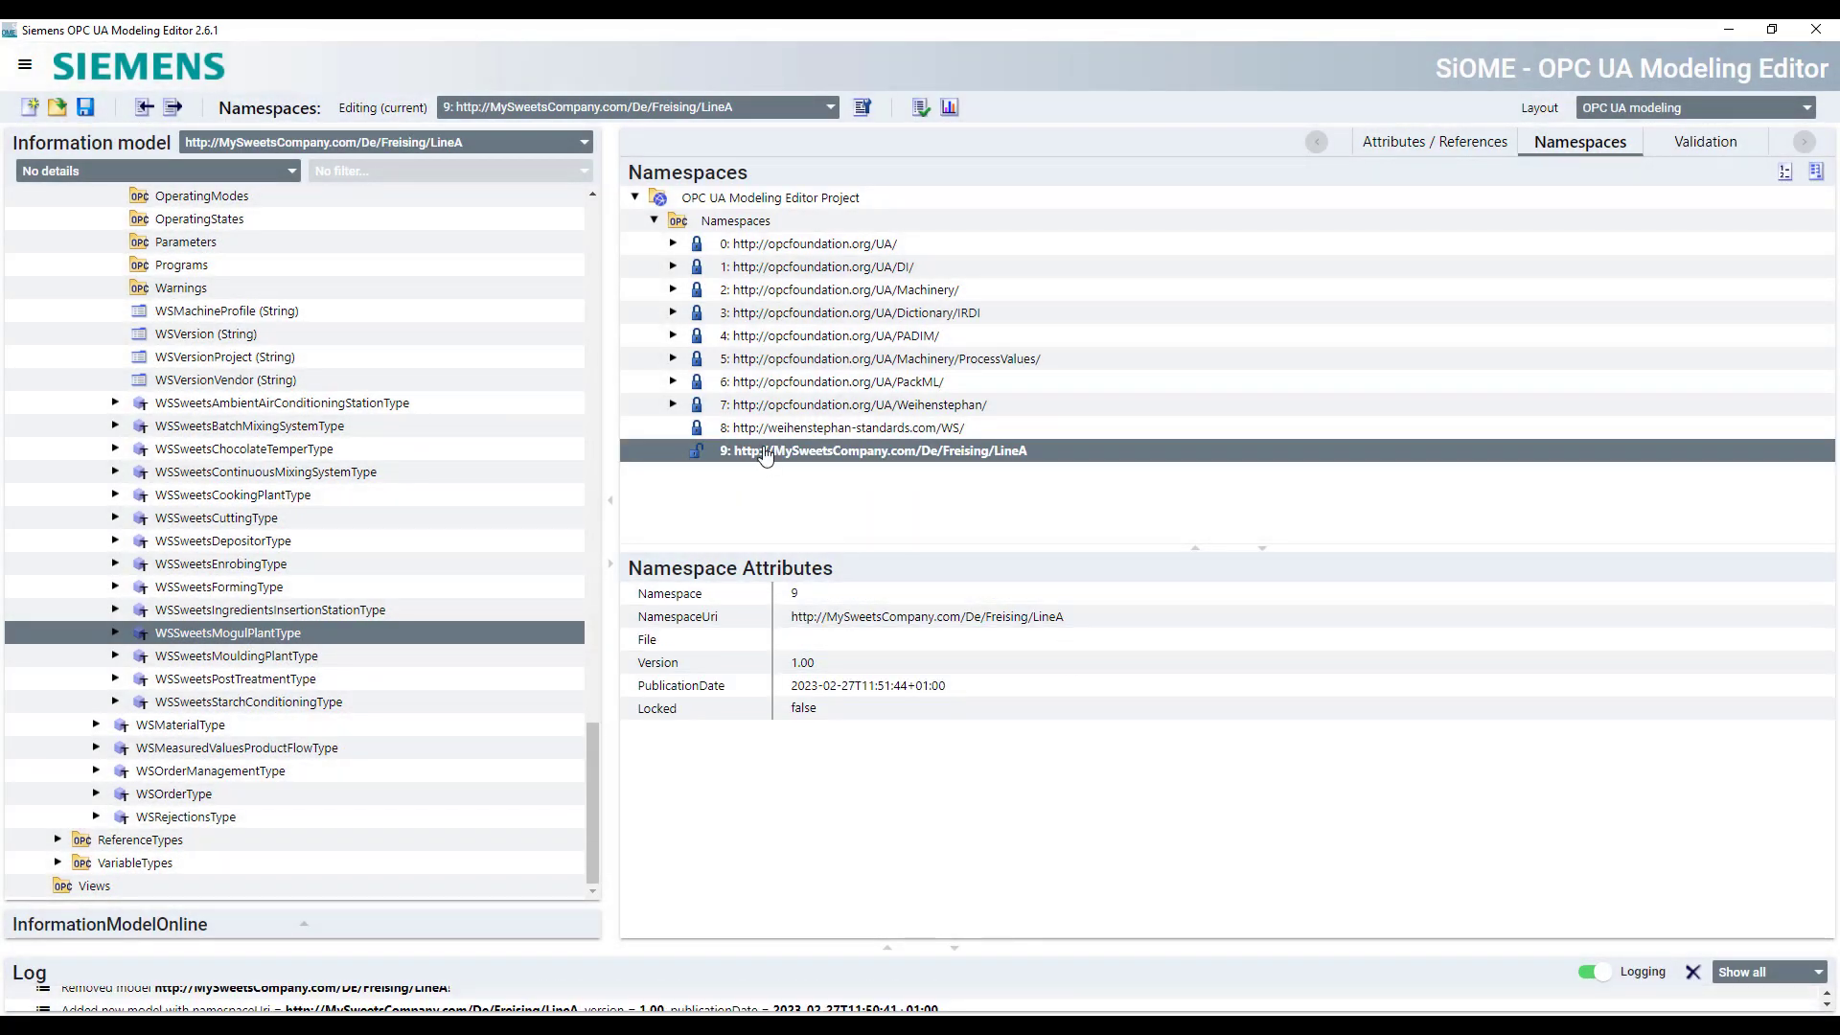
Lock the LineA namespace, unlock it again, and check its lock state in the list of editing namespaces
click(697, 451)
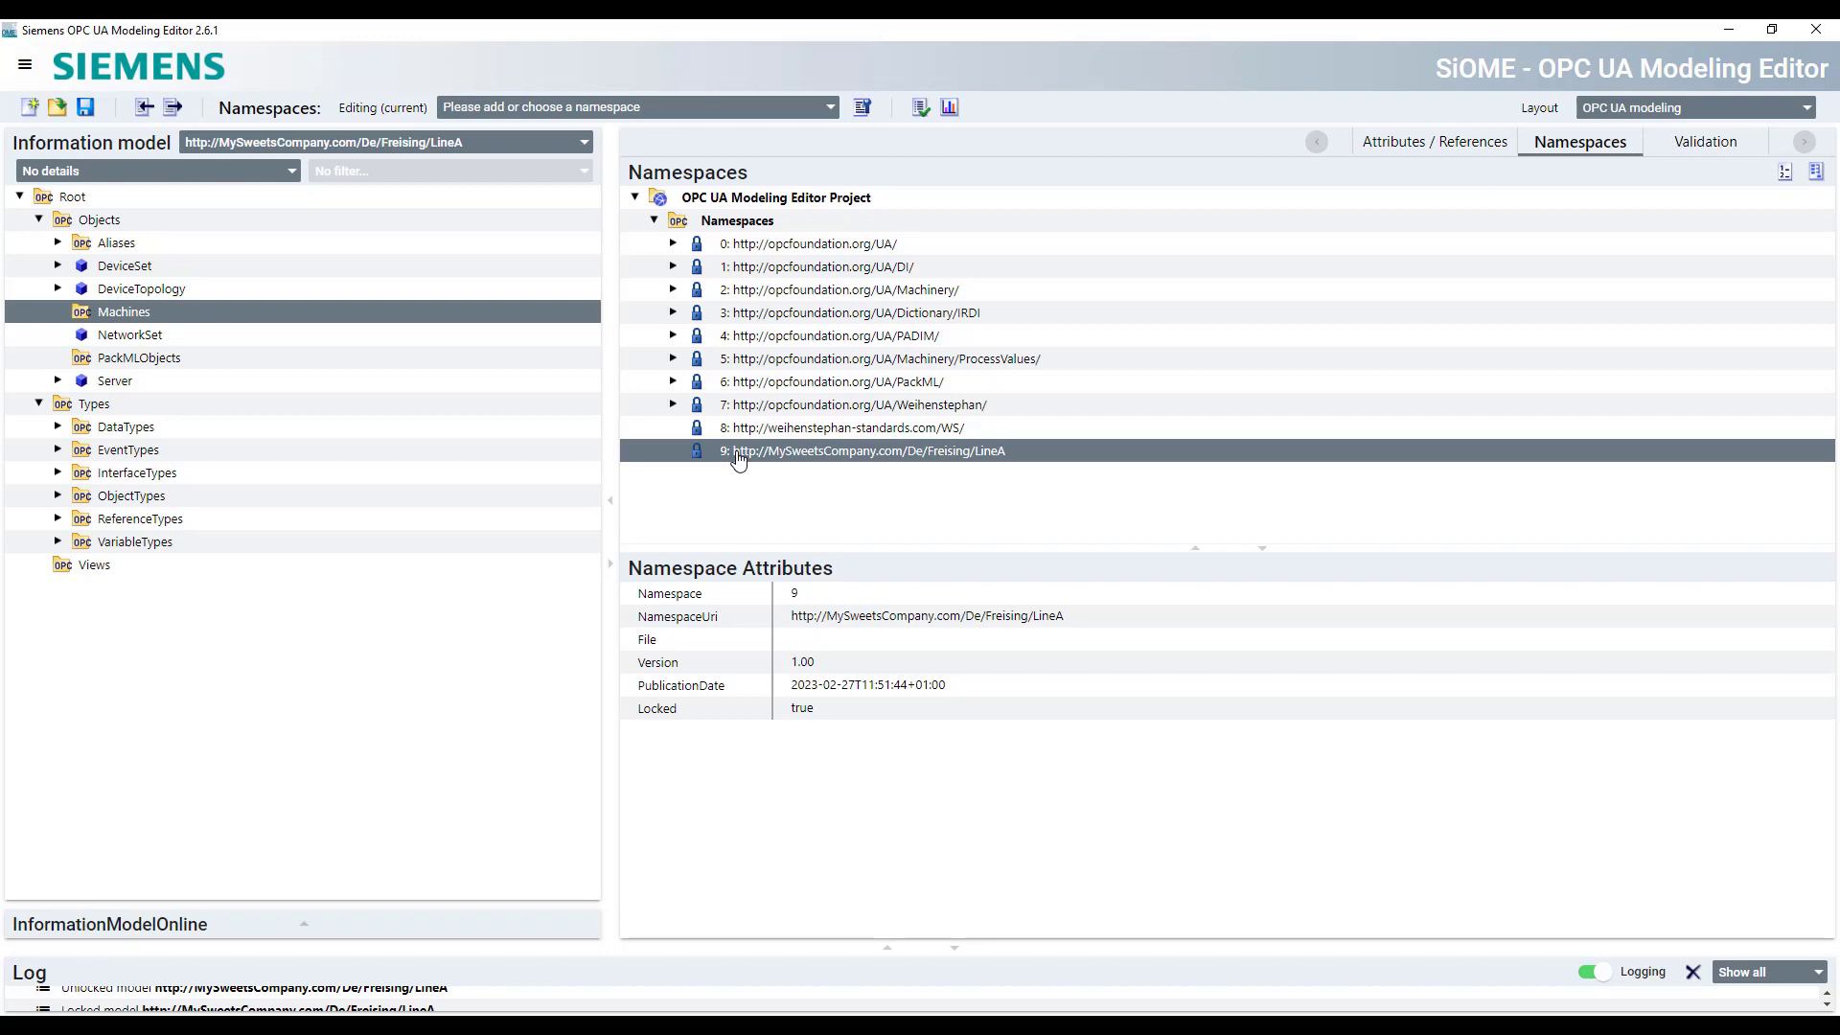
right_click(735, 464)
click(800, 535)
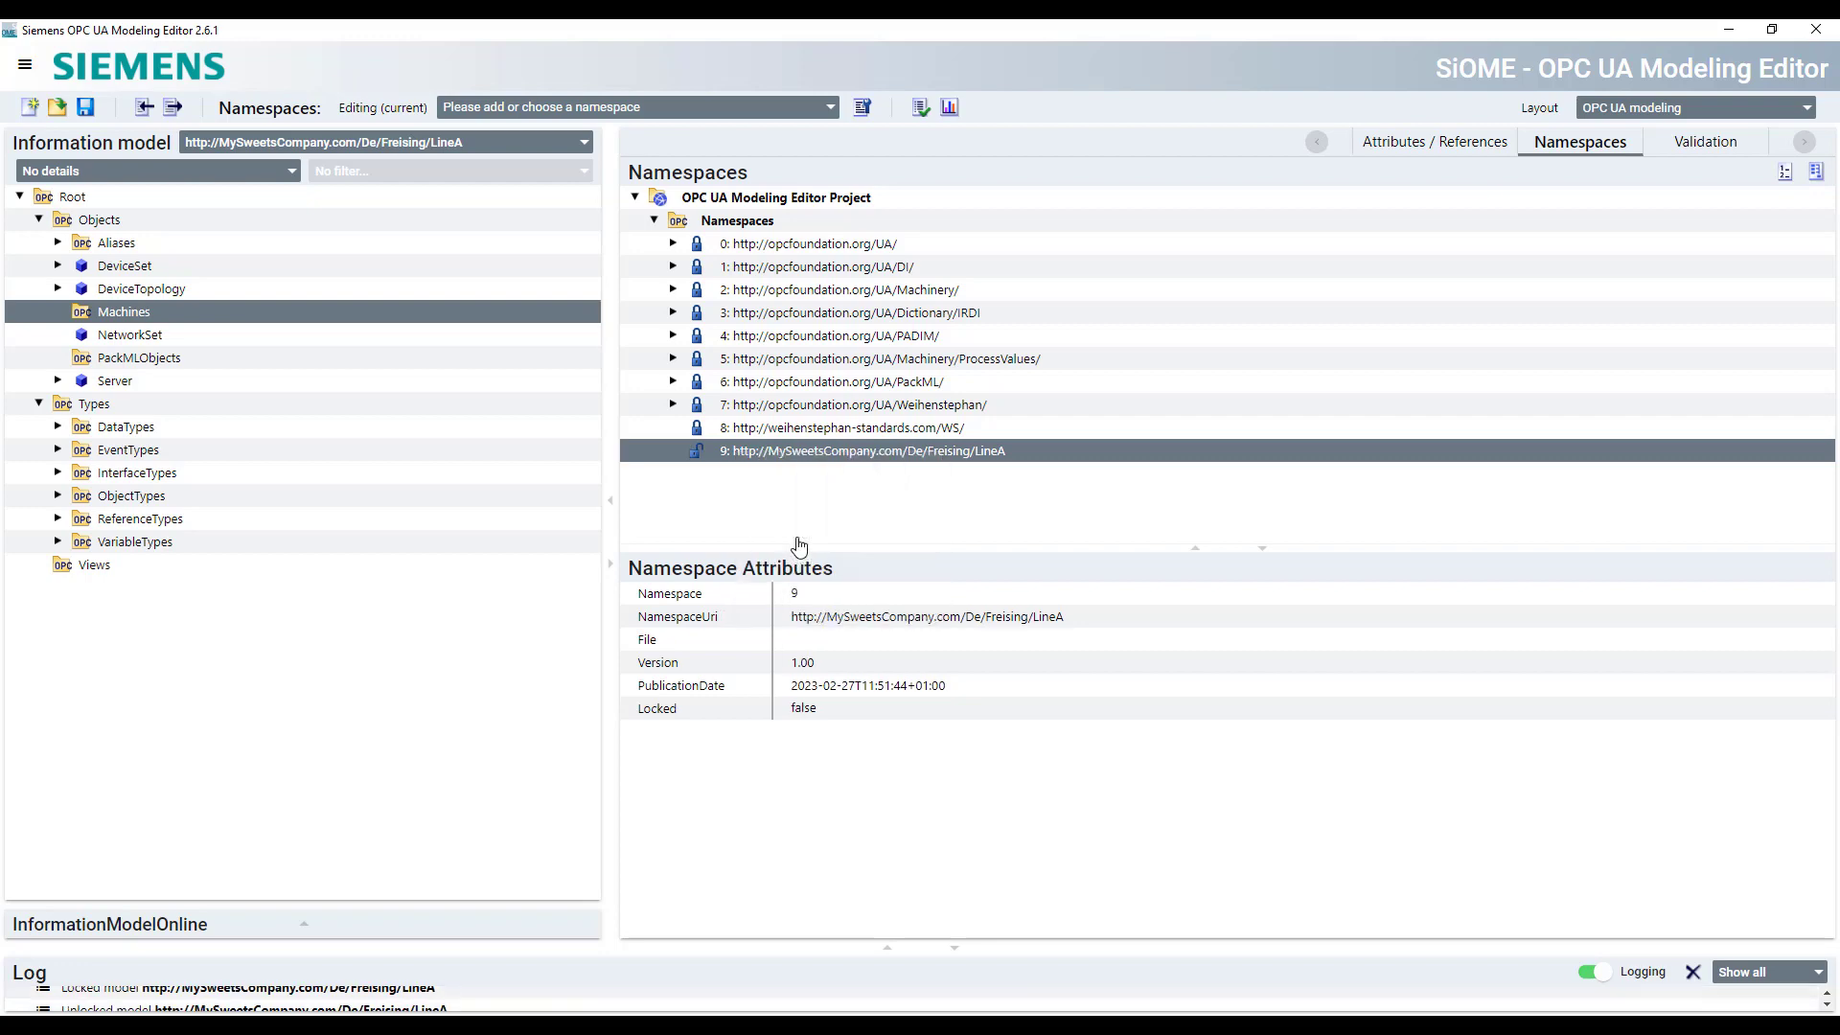
click(830, 107)
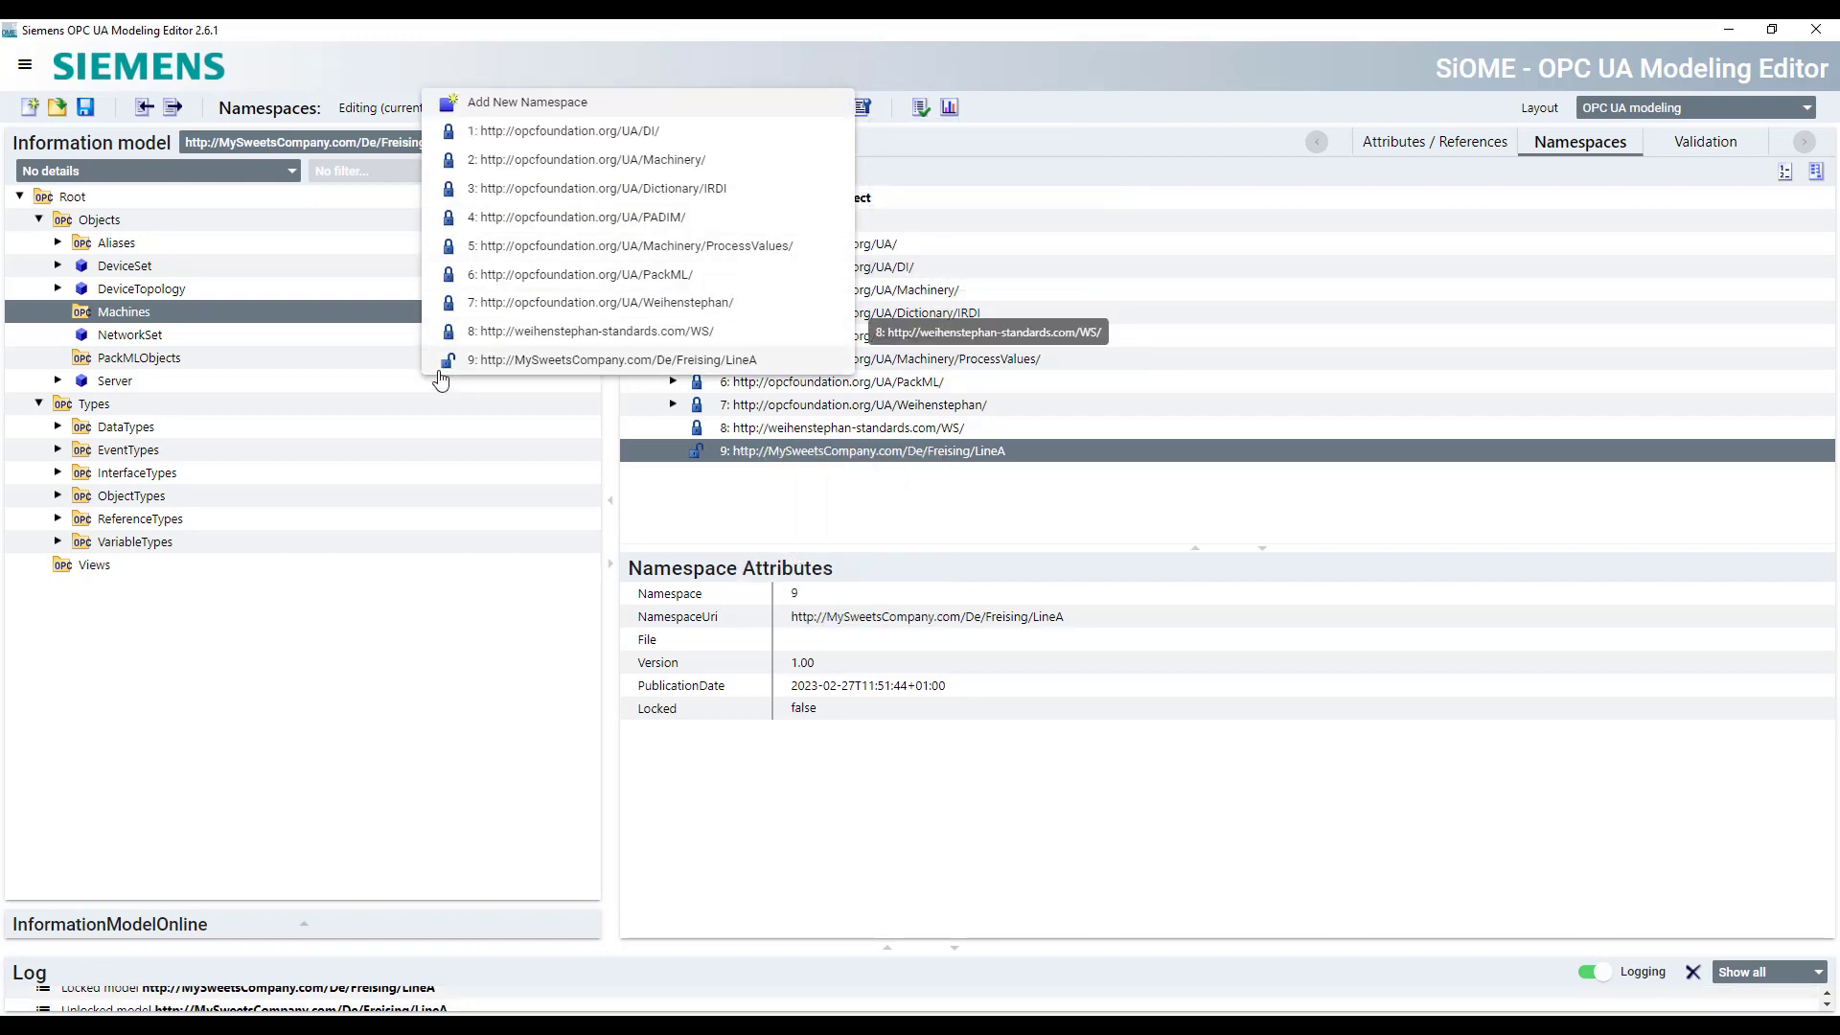
click(743, 458)
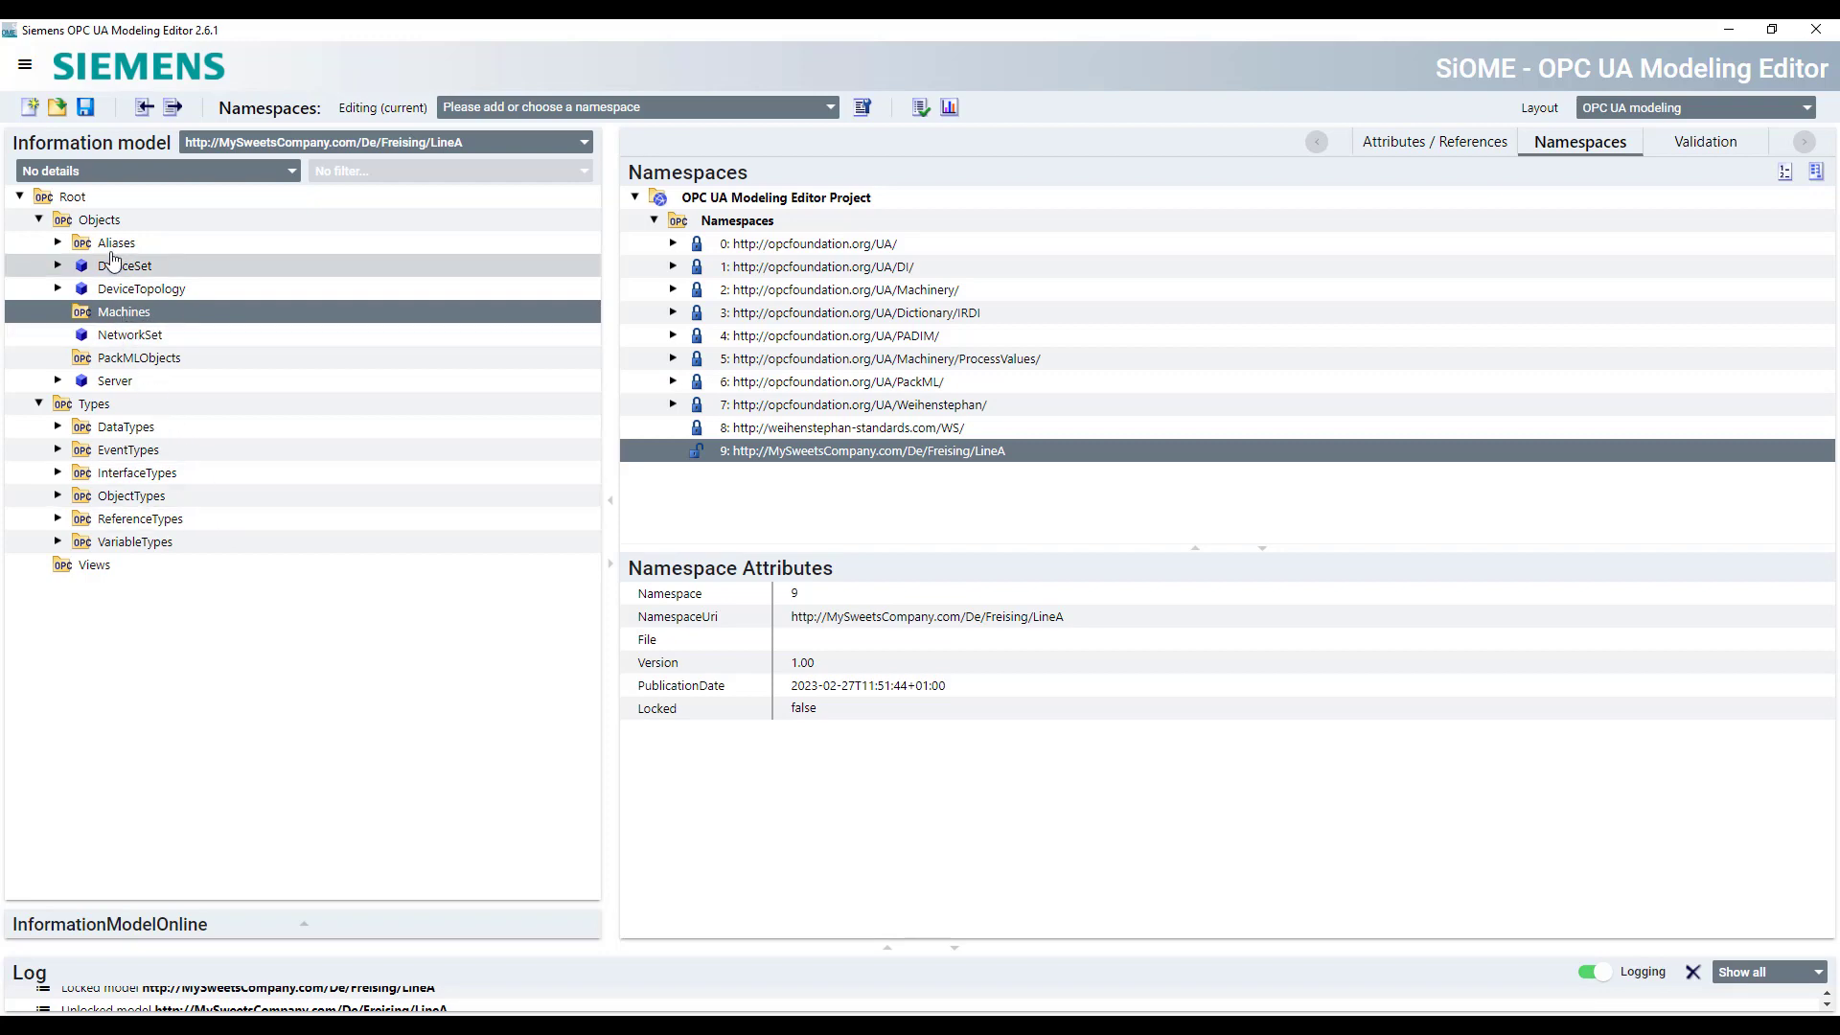
Begin a new instance named MyMouldingPlant under the Machines folder and open the selection of its type definition
click(103, 221)
click(107, 316)
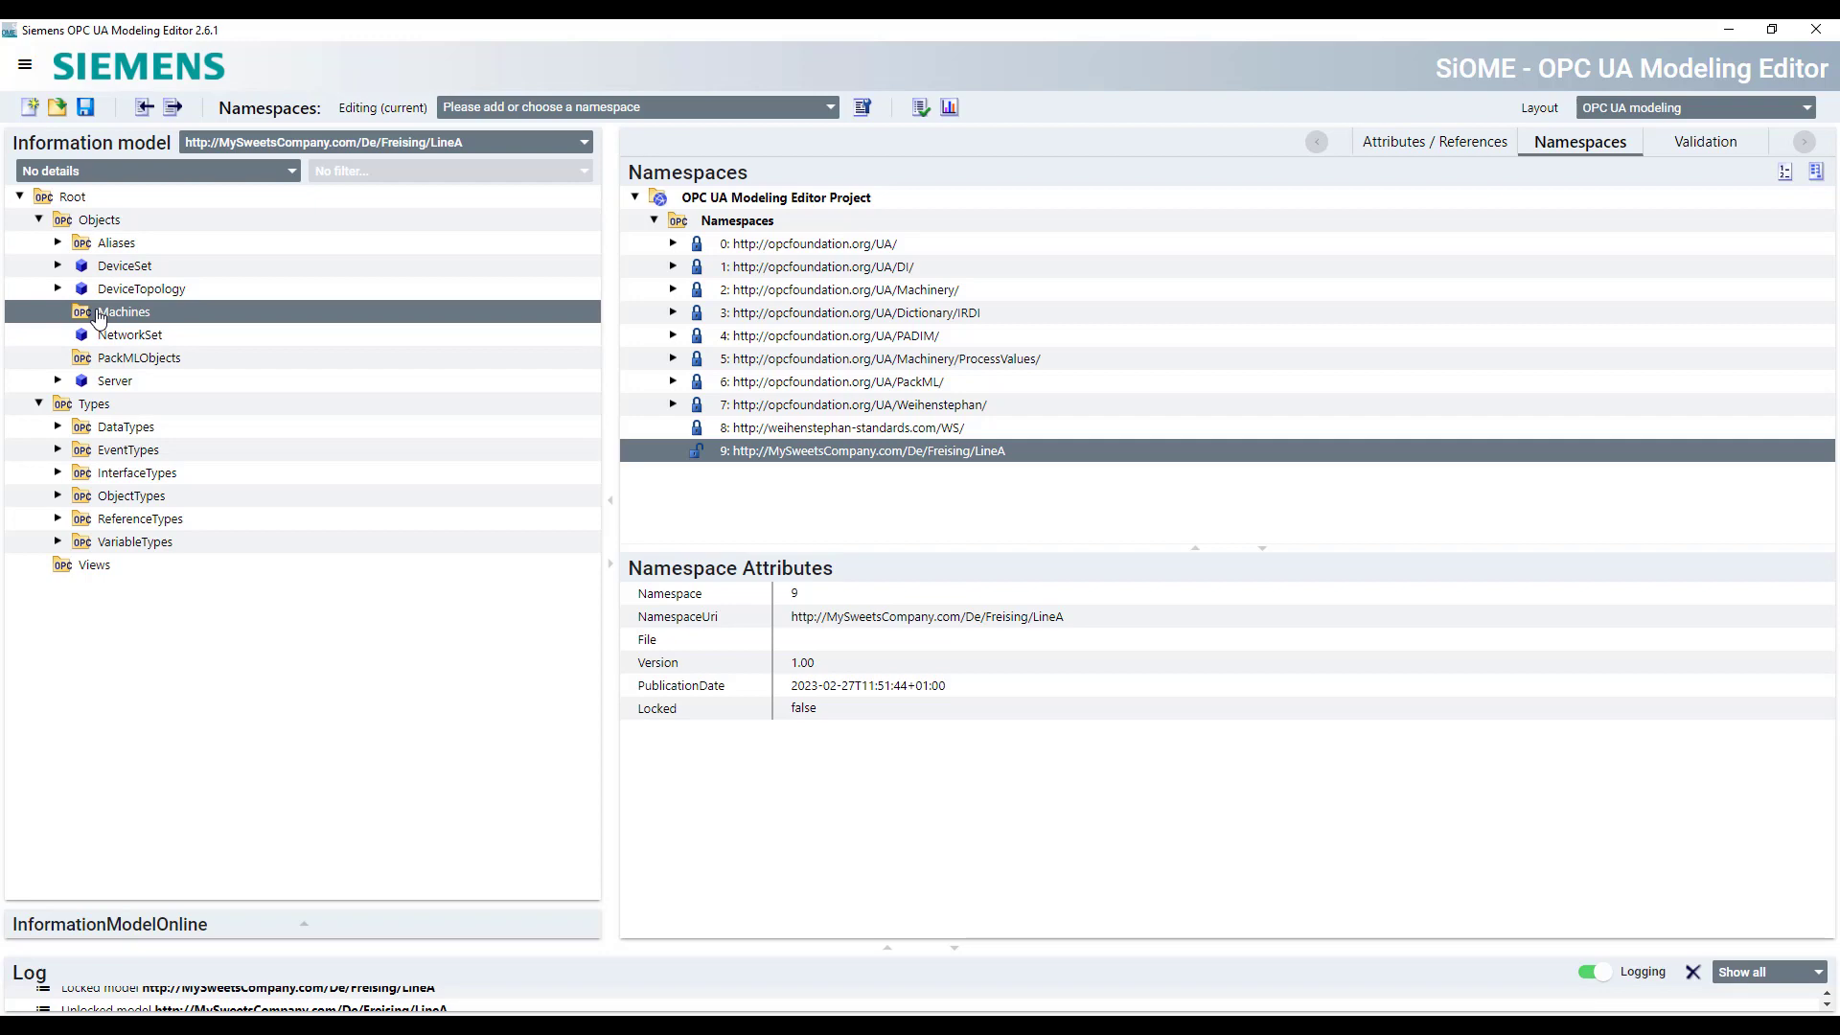
right_click(137, 314)
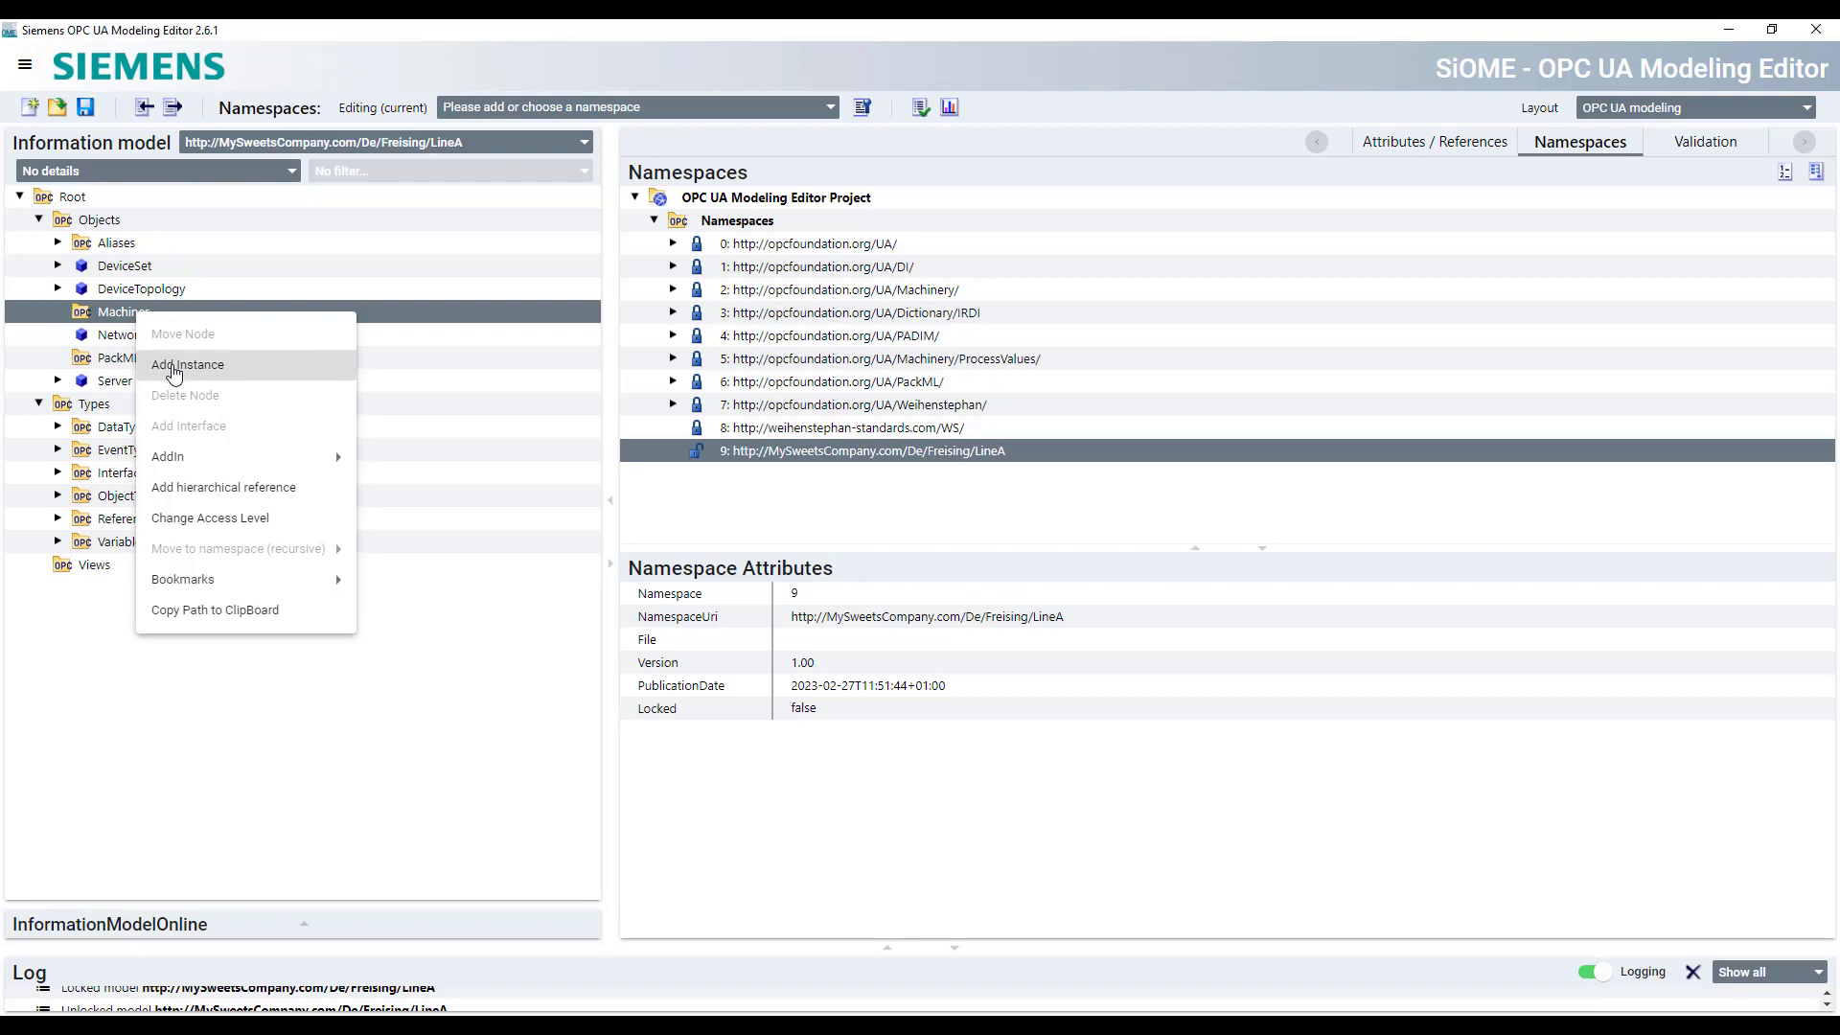
click(174, 373)
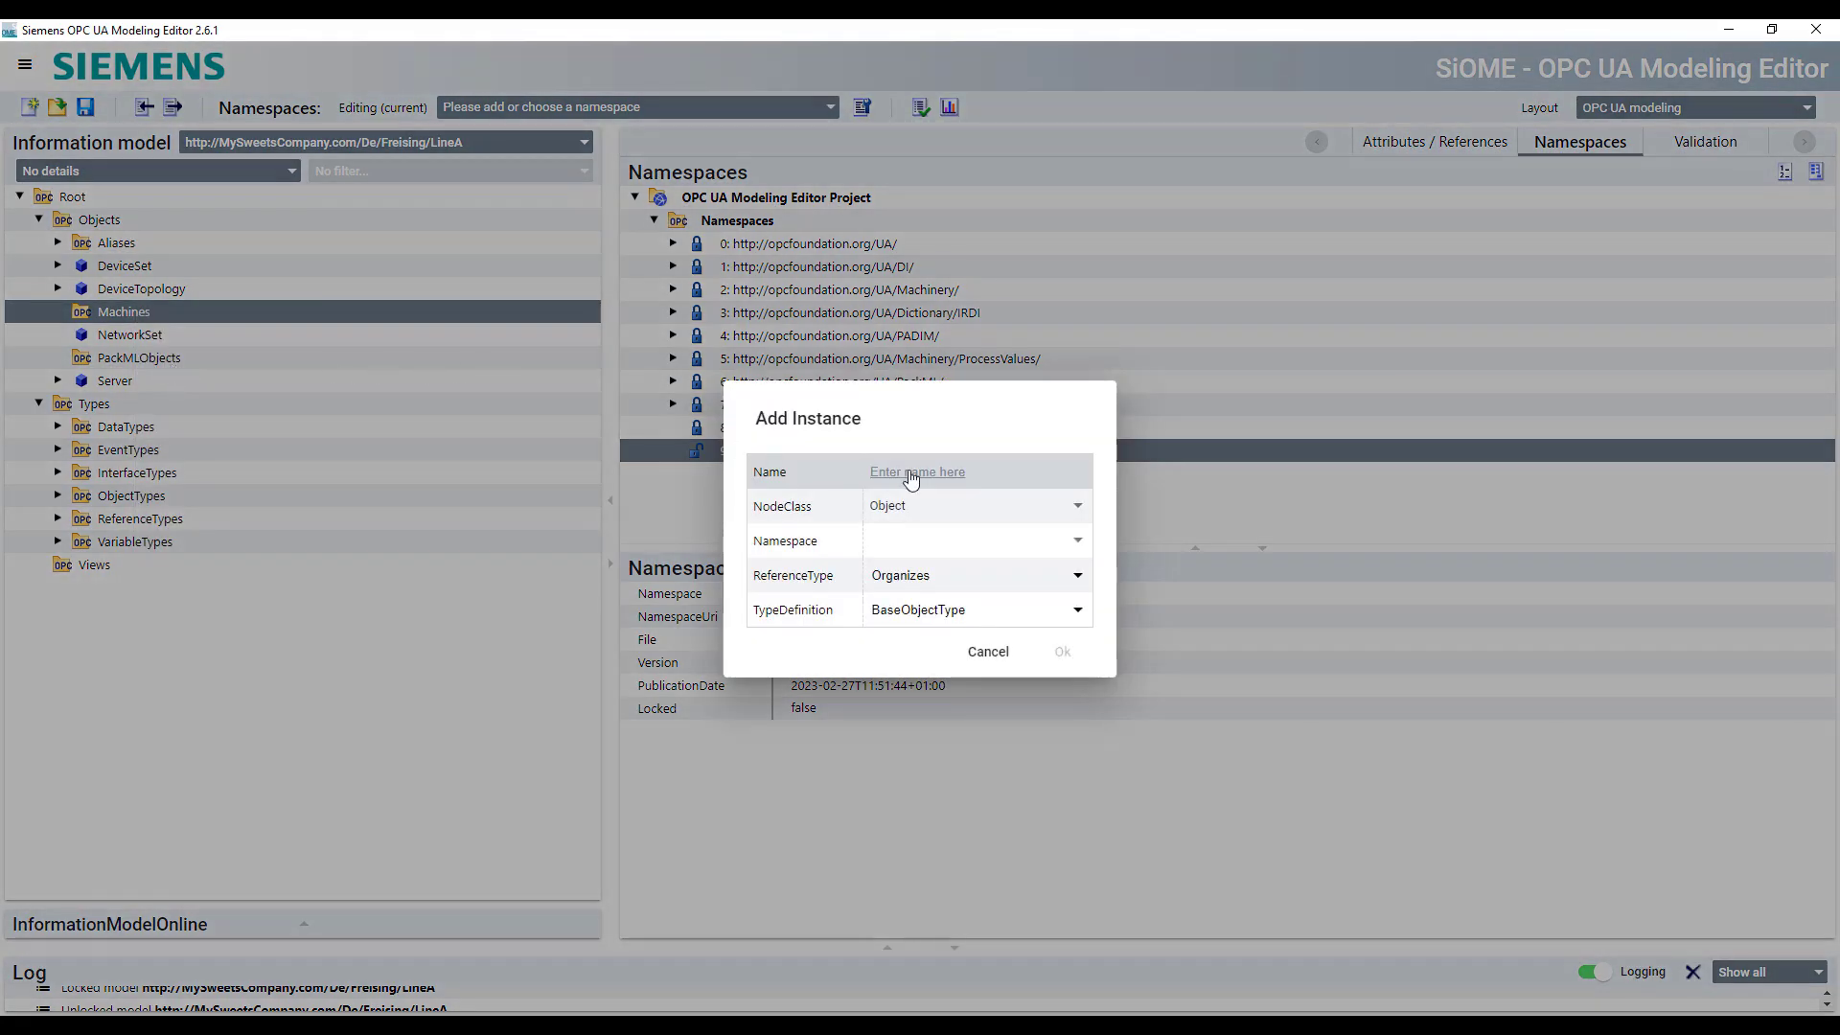
click(911, 477)
text(My)
text(Mod)
text(ldingPLant)
click(961, 476)
key(BackSpace)
text(l)
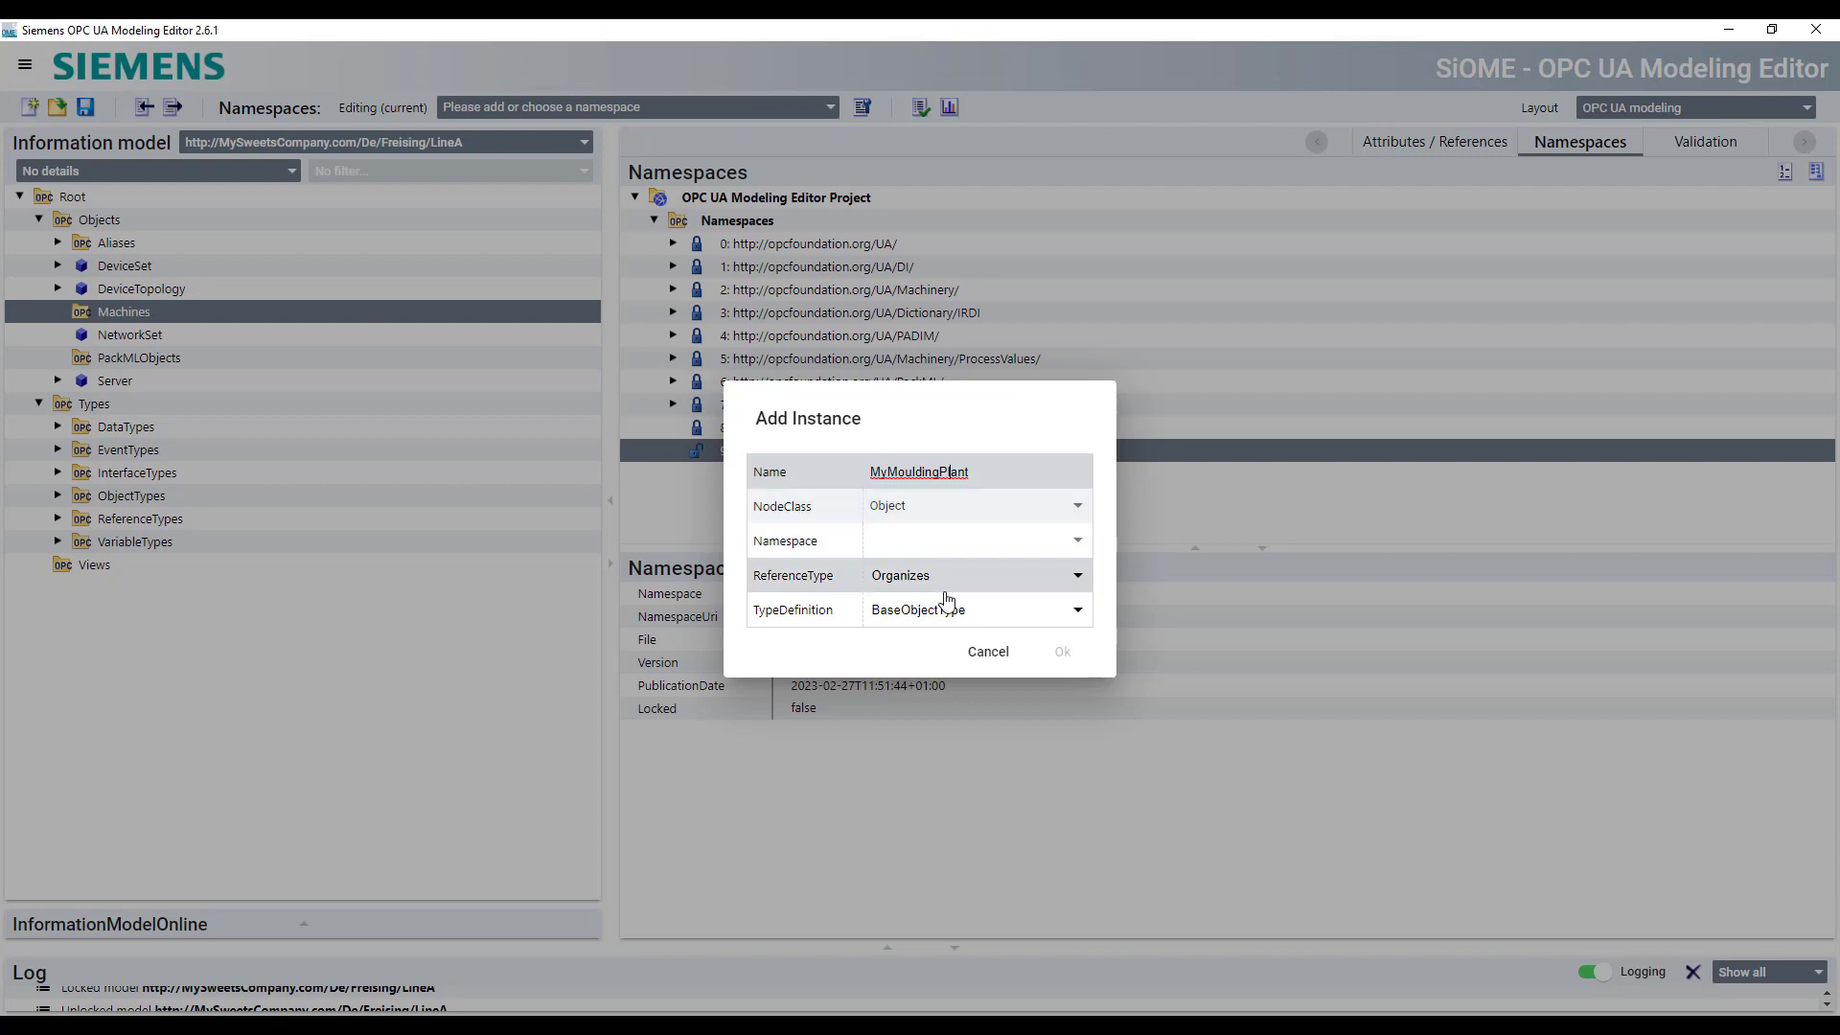
click(1079, 616)
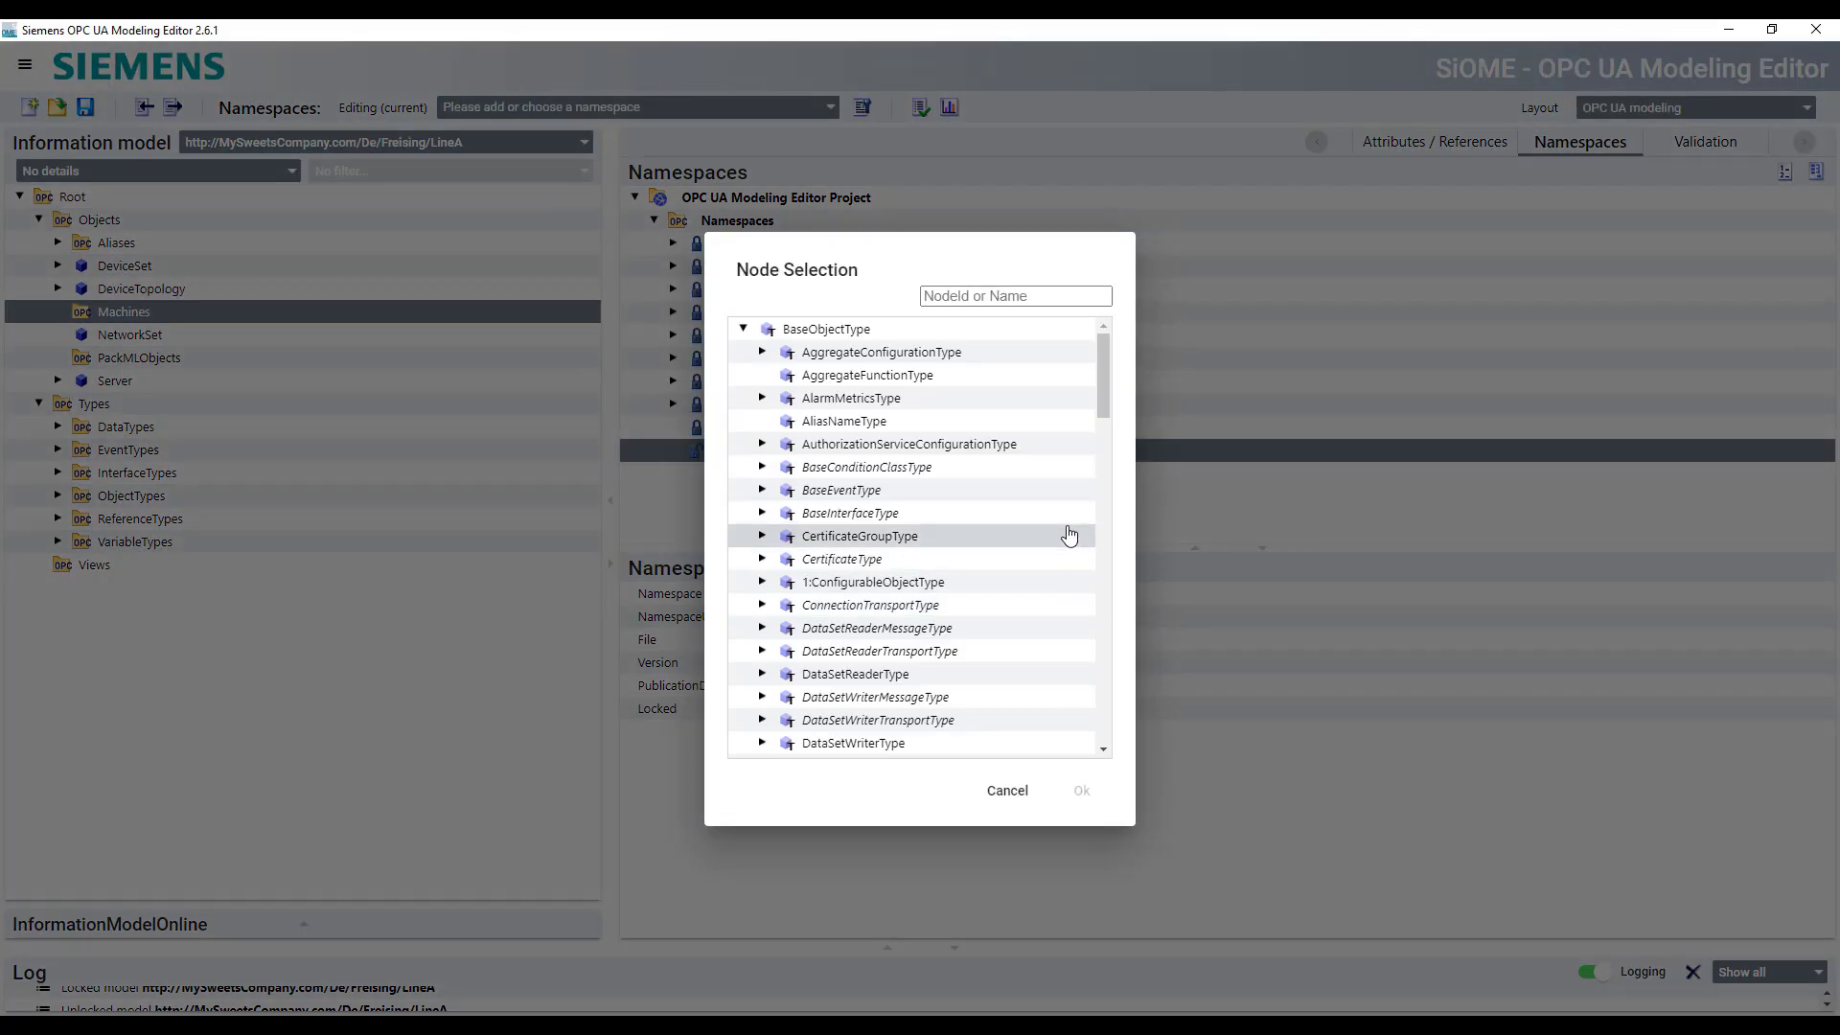
Browse the object types to WSMachineType, select WSSweetsMouldingPlantType among its subtypes, and collapse the BaseObjectType tree
click(1026, 299)
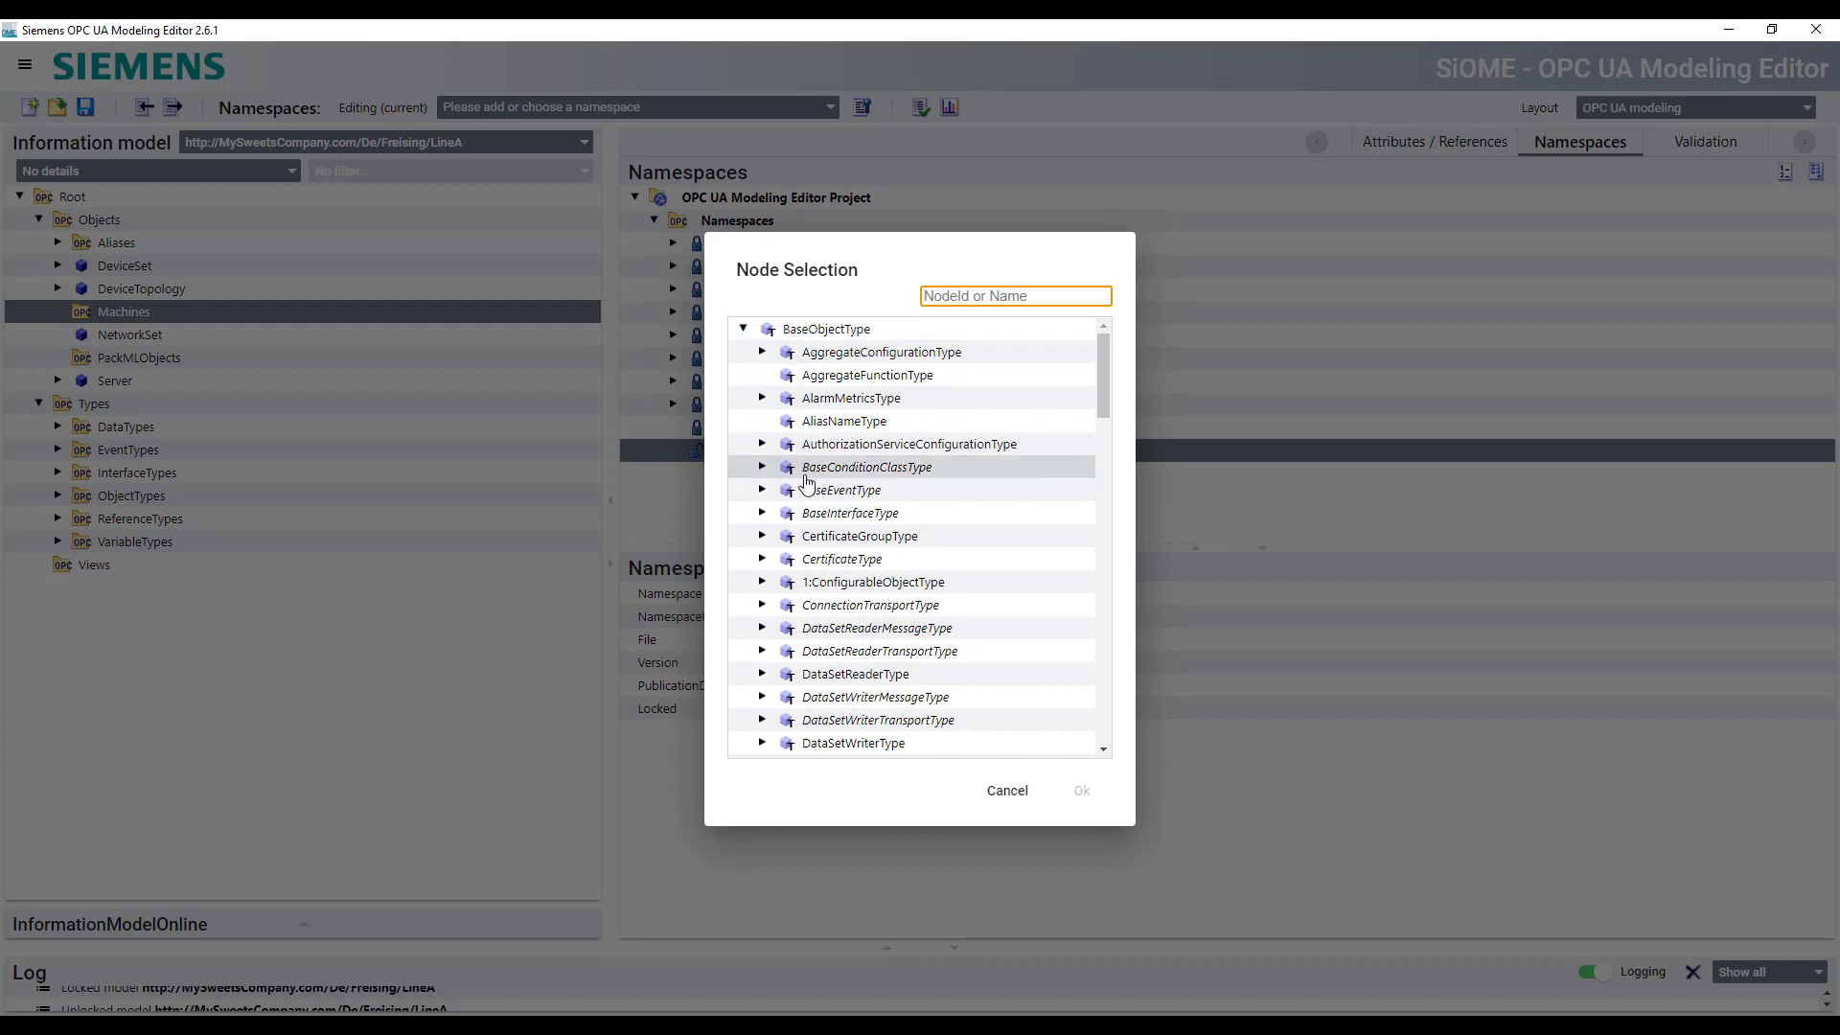
scroll(808, 482, down, 10)
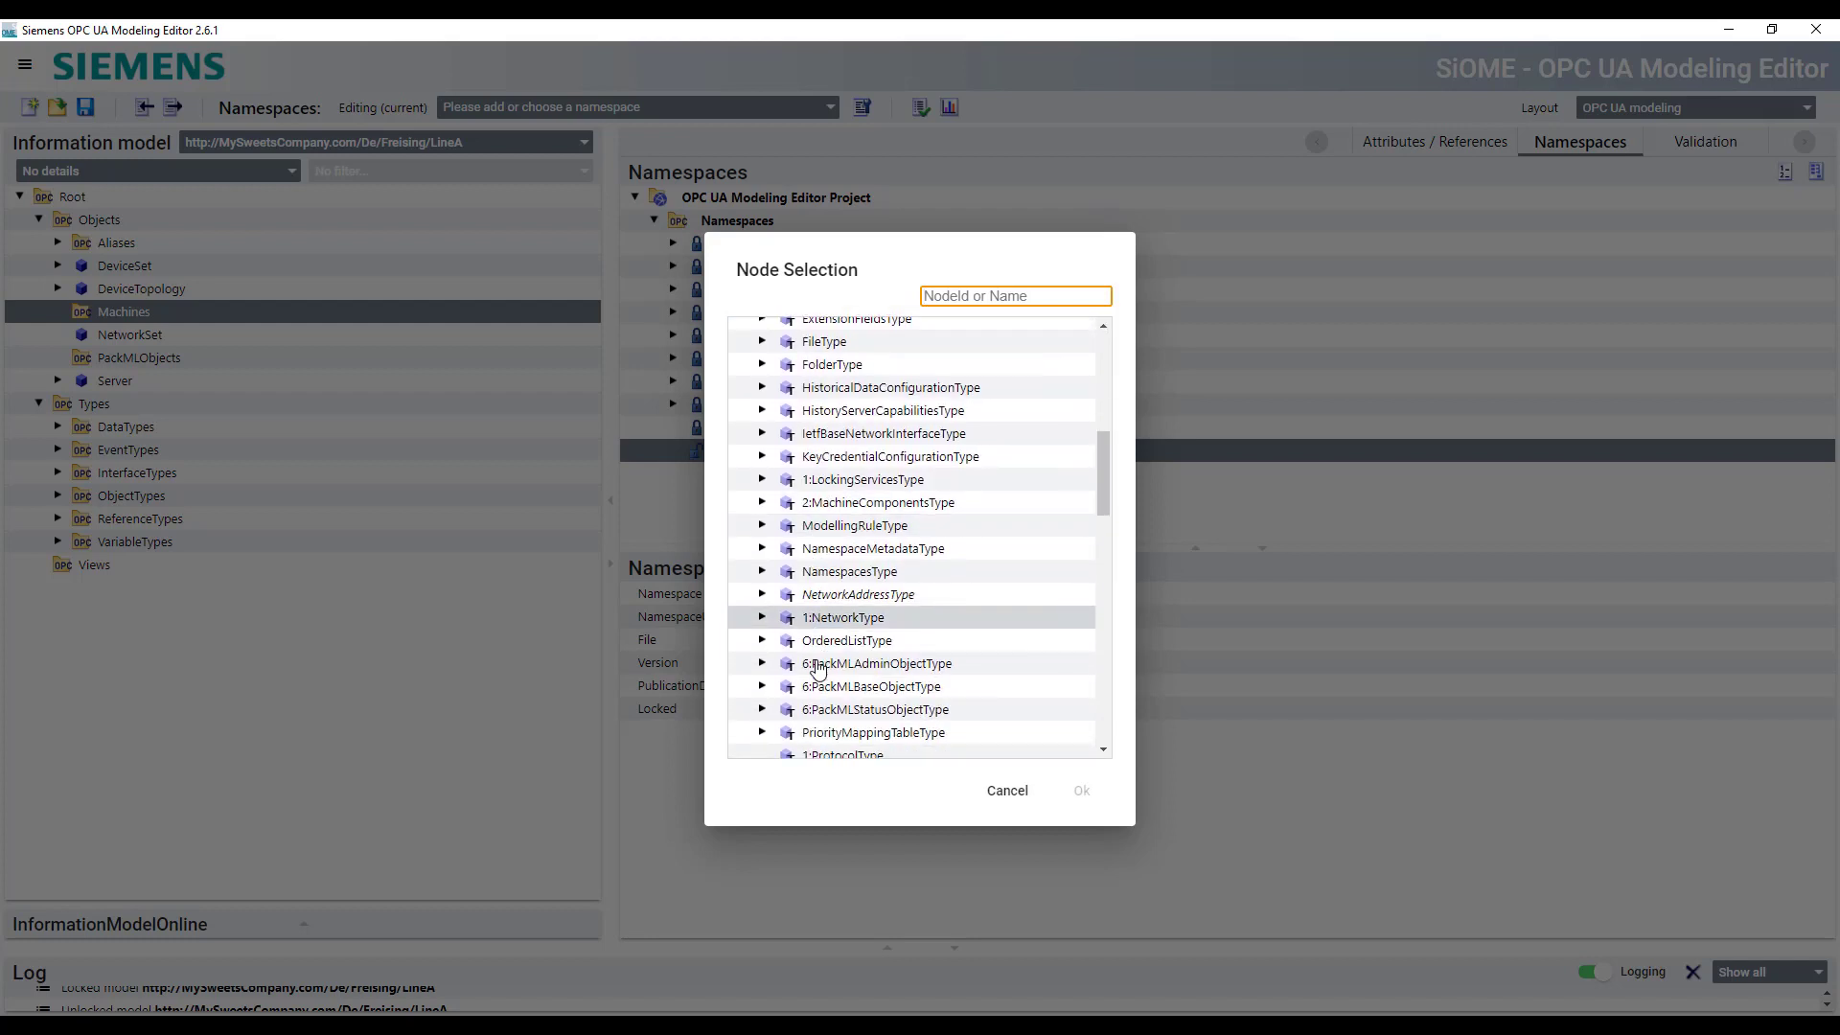
scroll(820, 575, down, 1)
scroll(833, 585, up, 3)
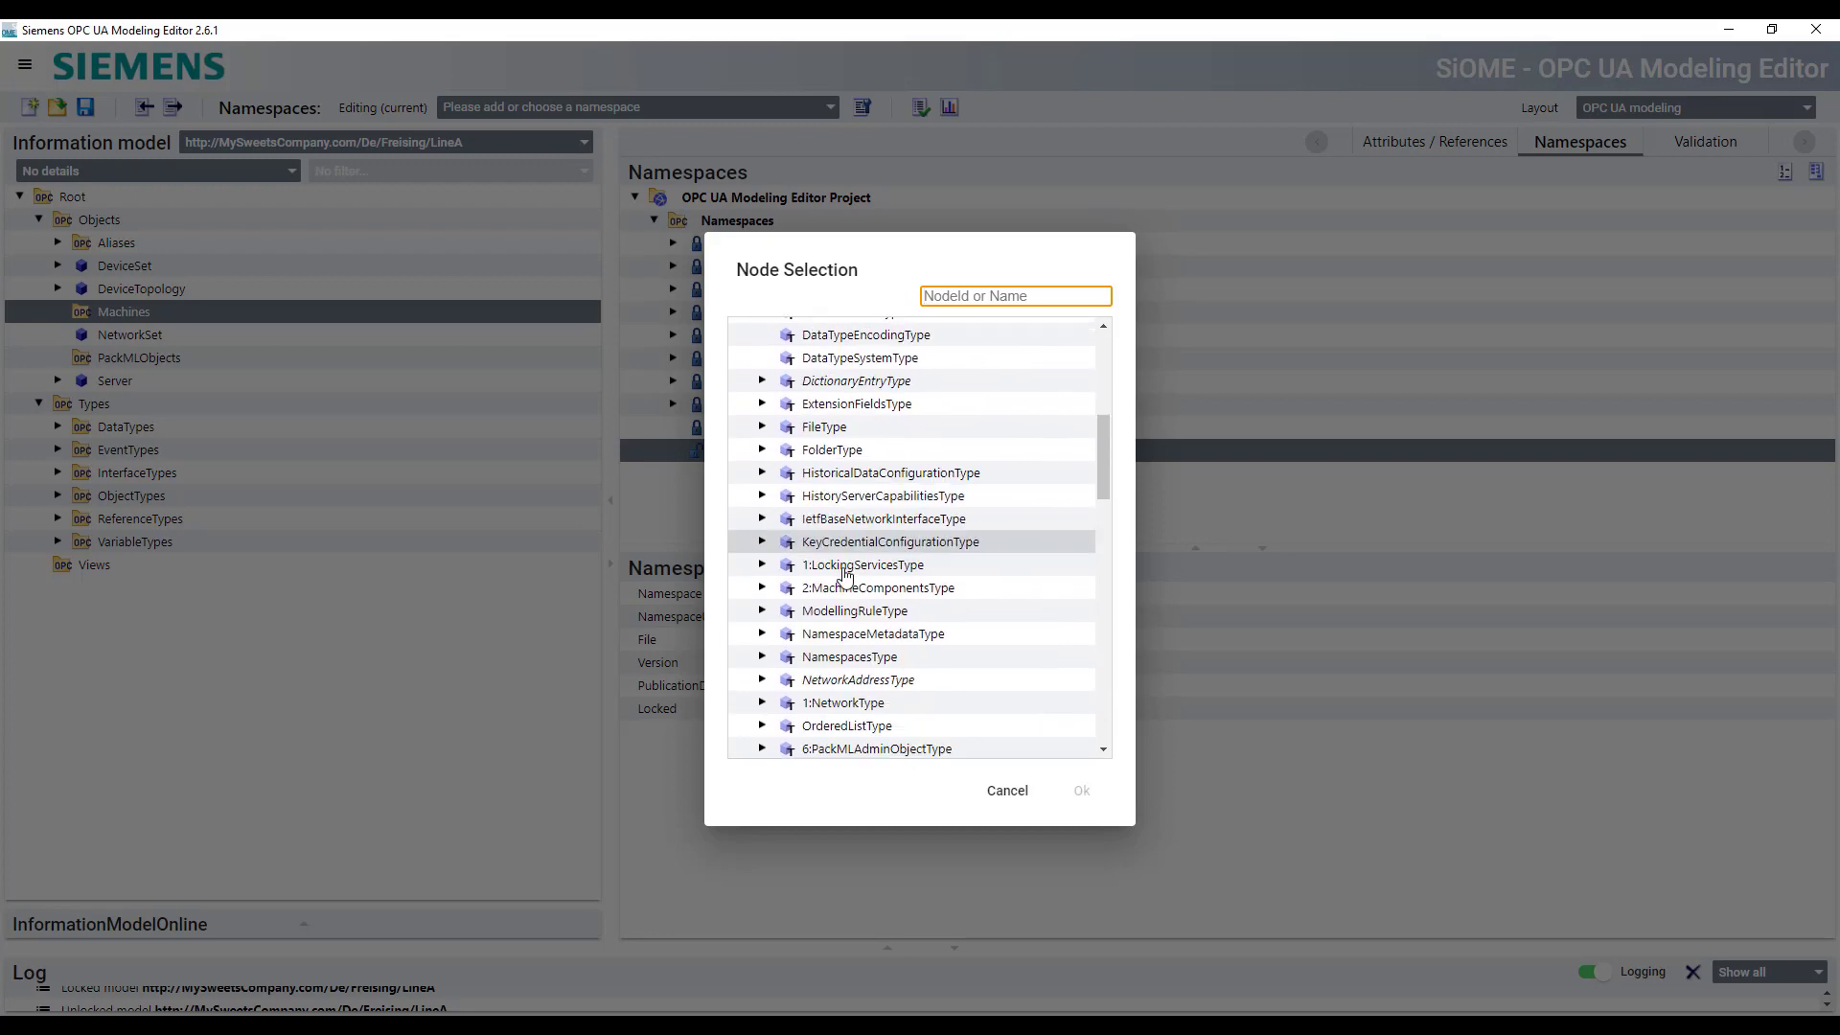
scroll(845, 575, down, 3)
scroll(815, 517, up, 12)
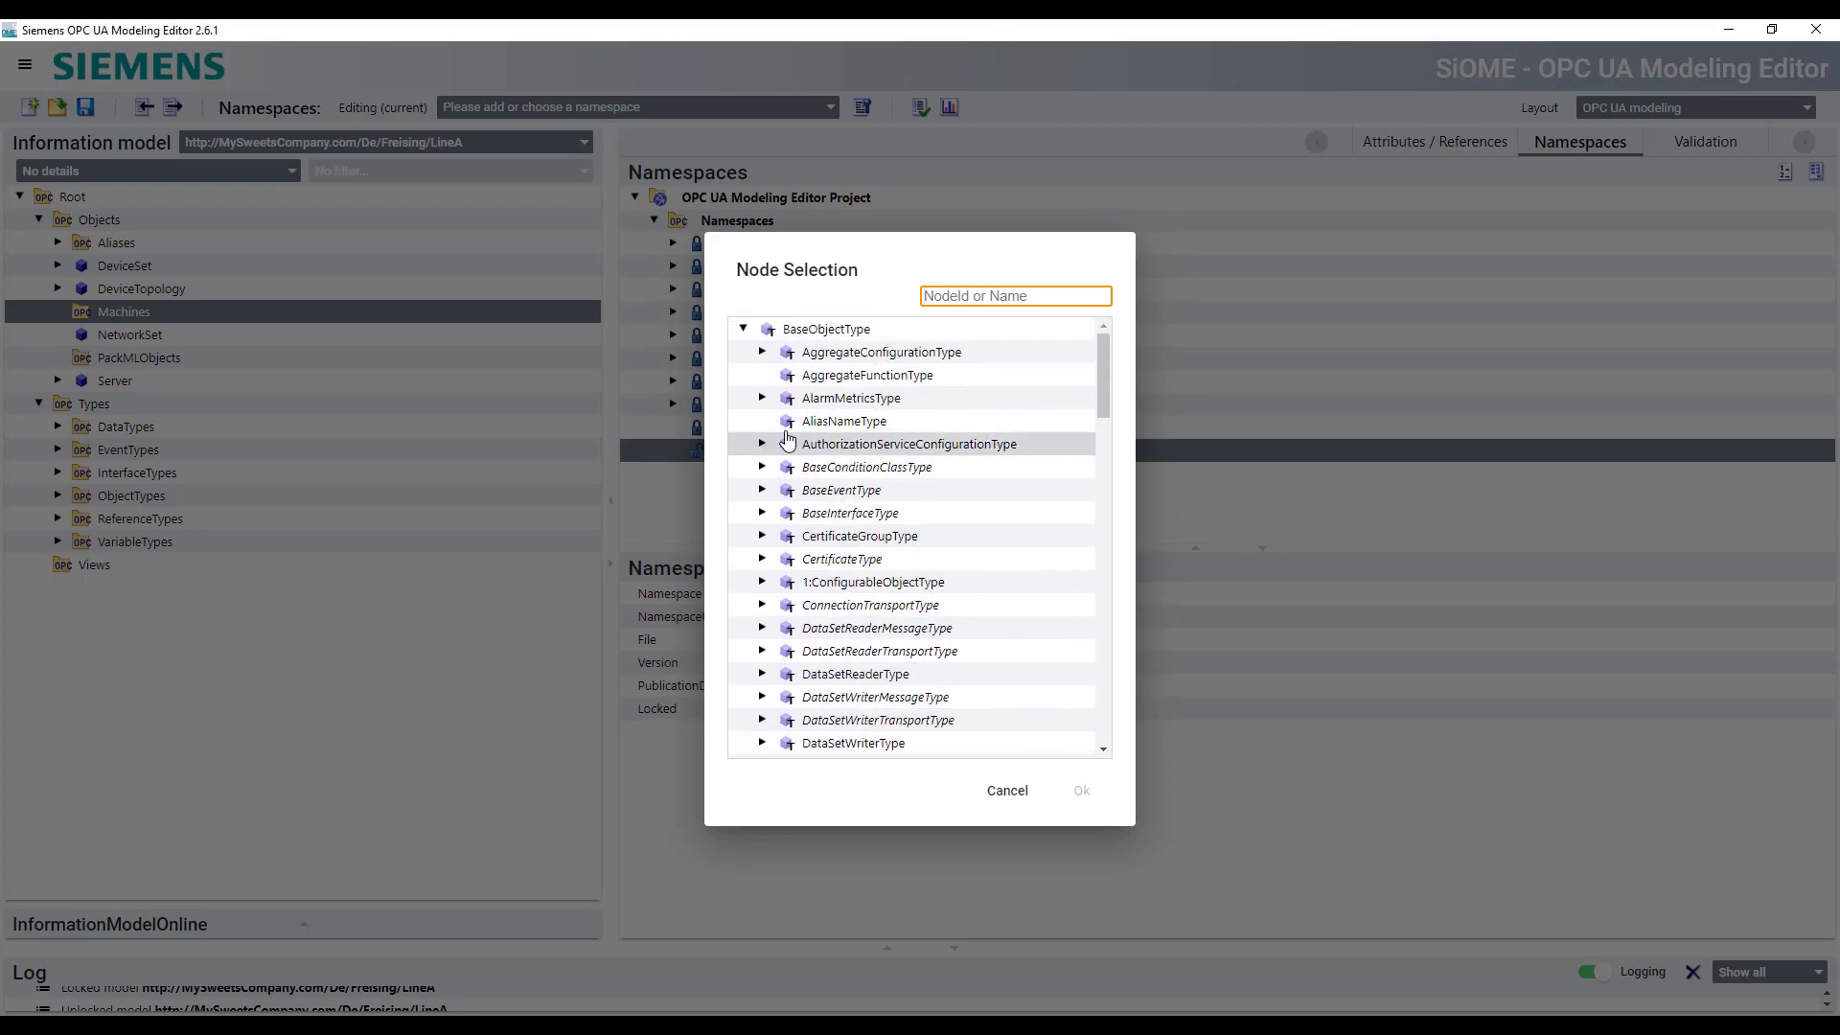
scroll(867, 526, down, 7)
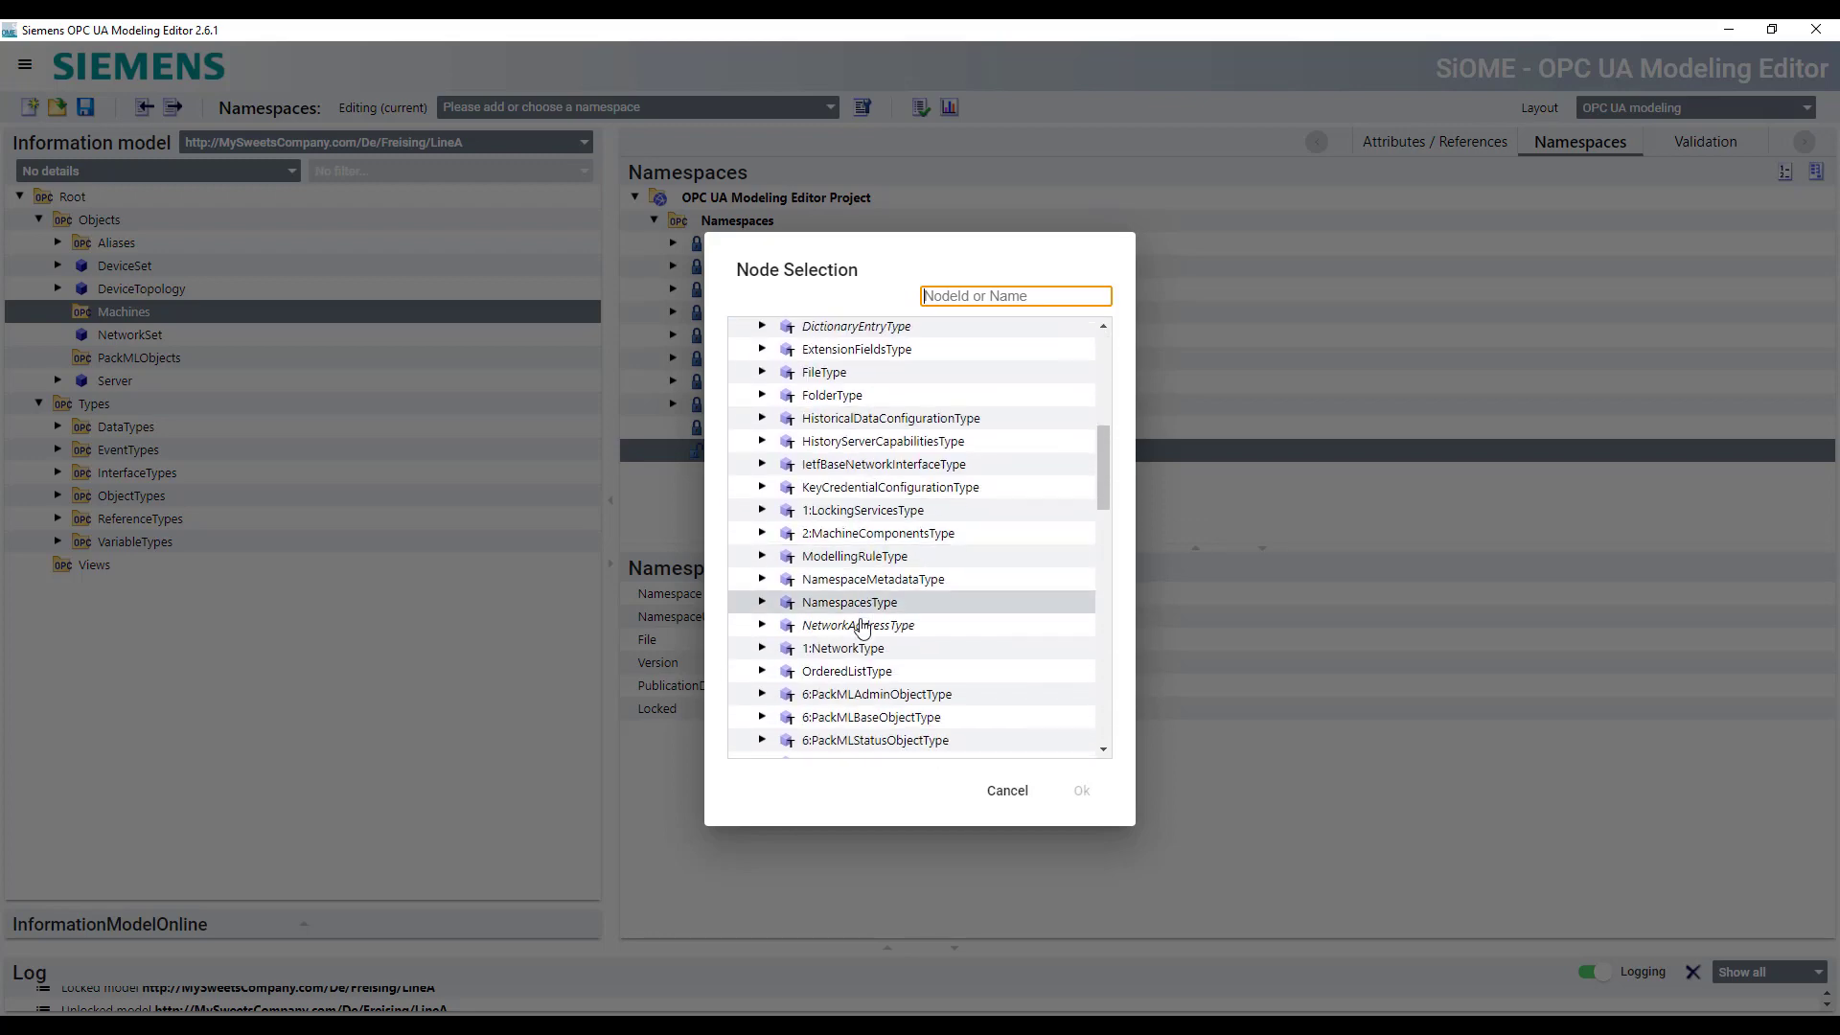
scroll(862, 627, down, 12)
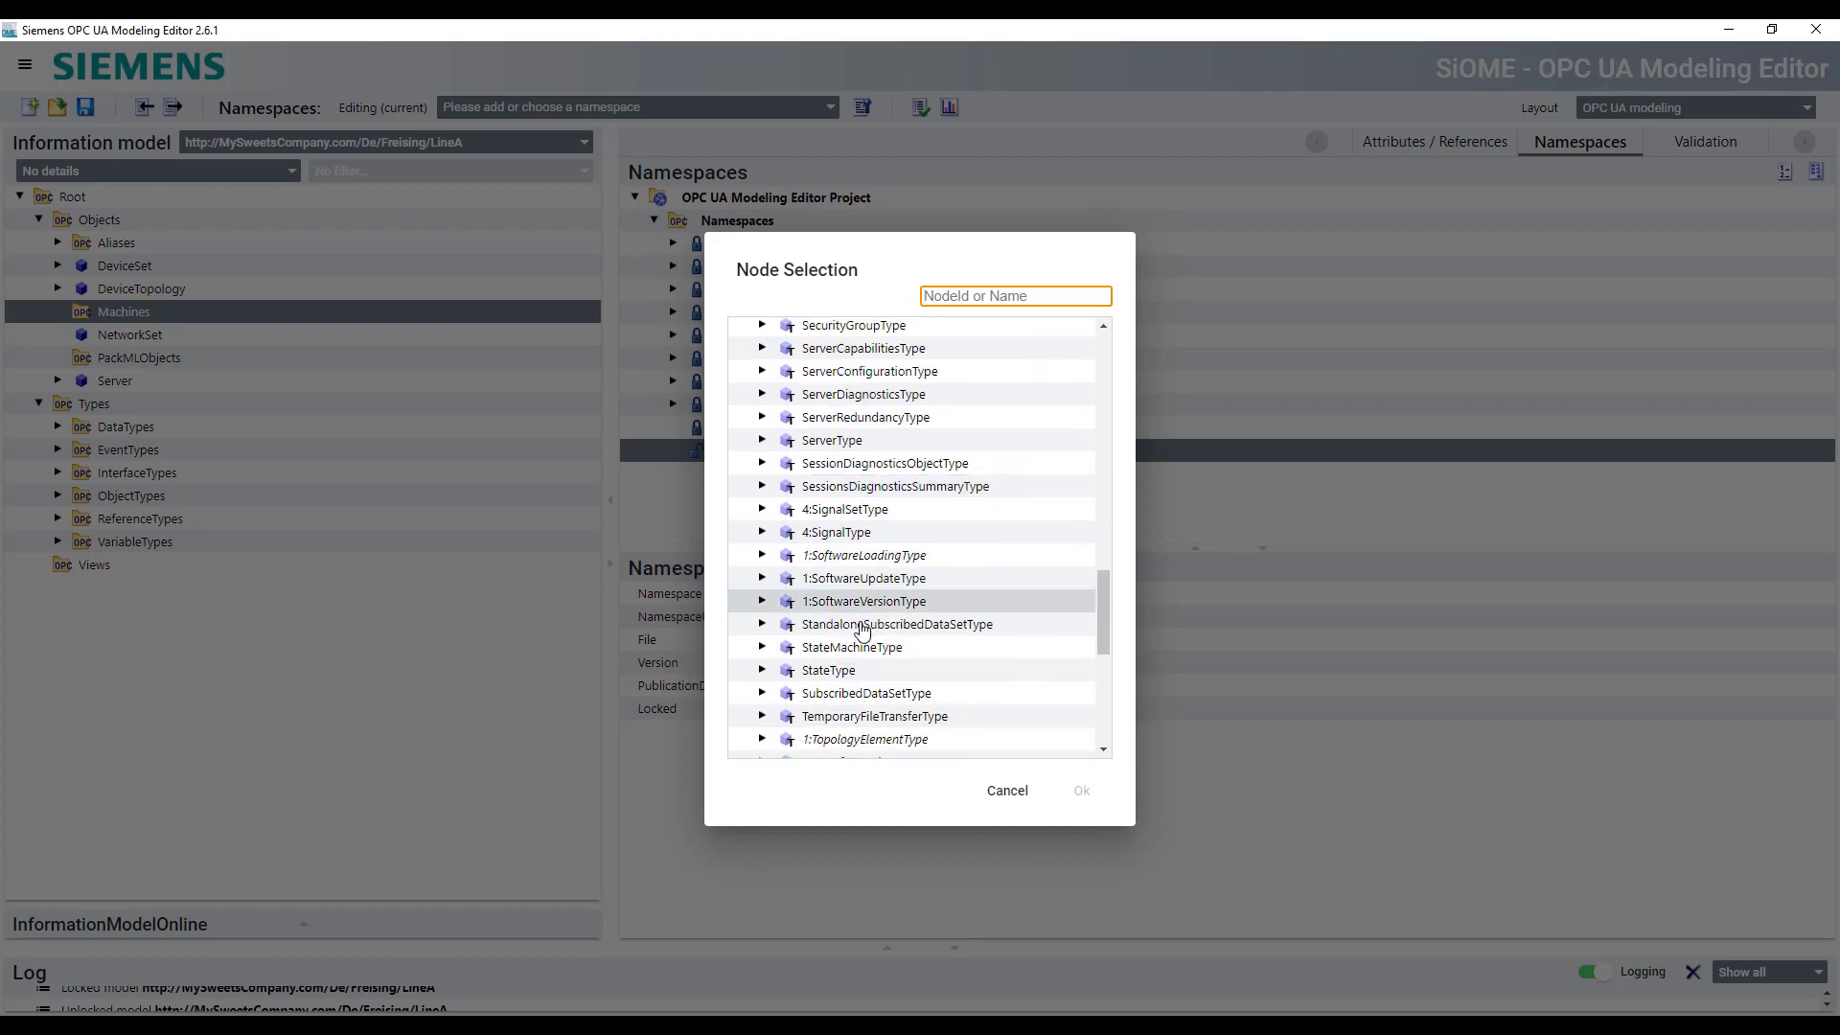
scroll(857, 634, down, 6)
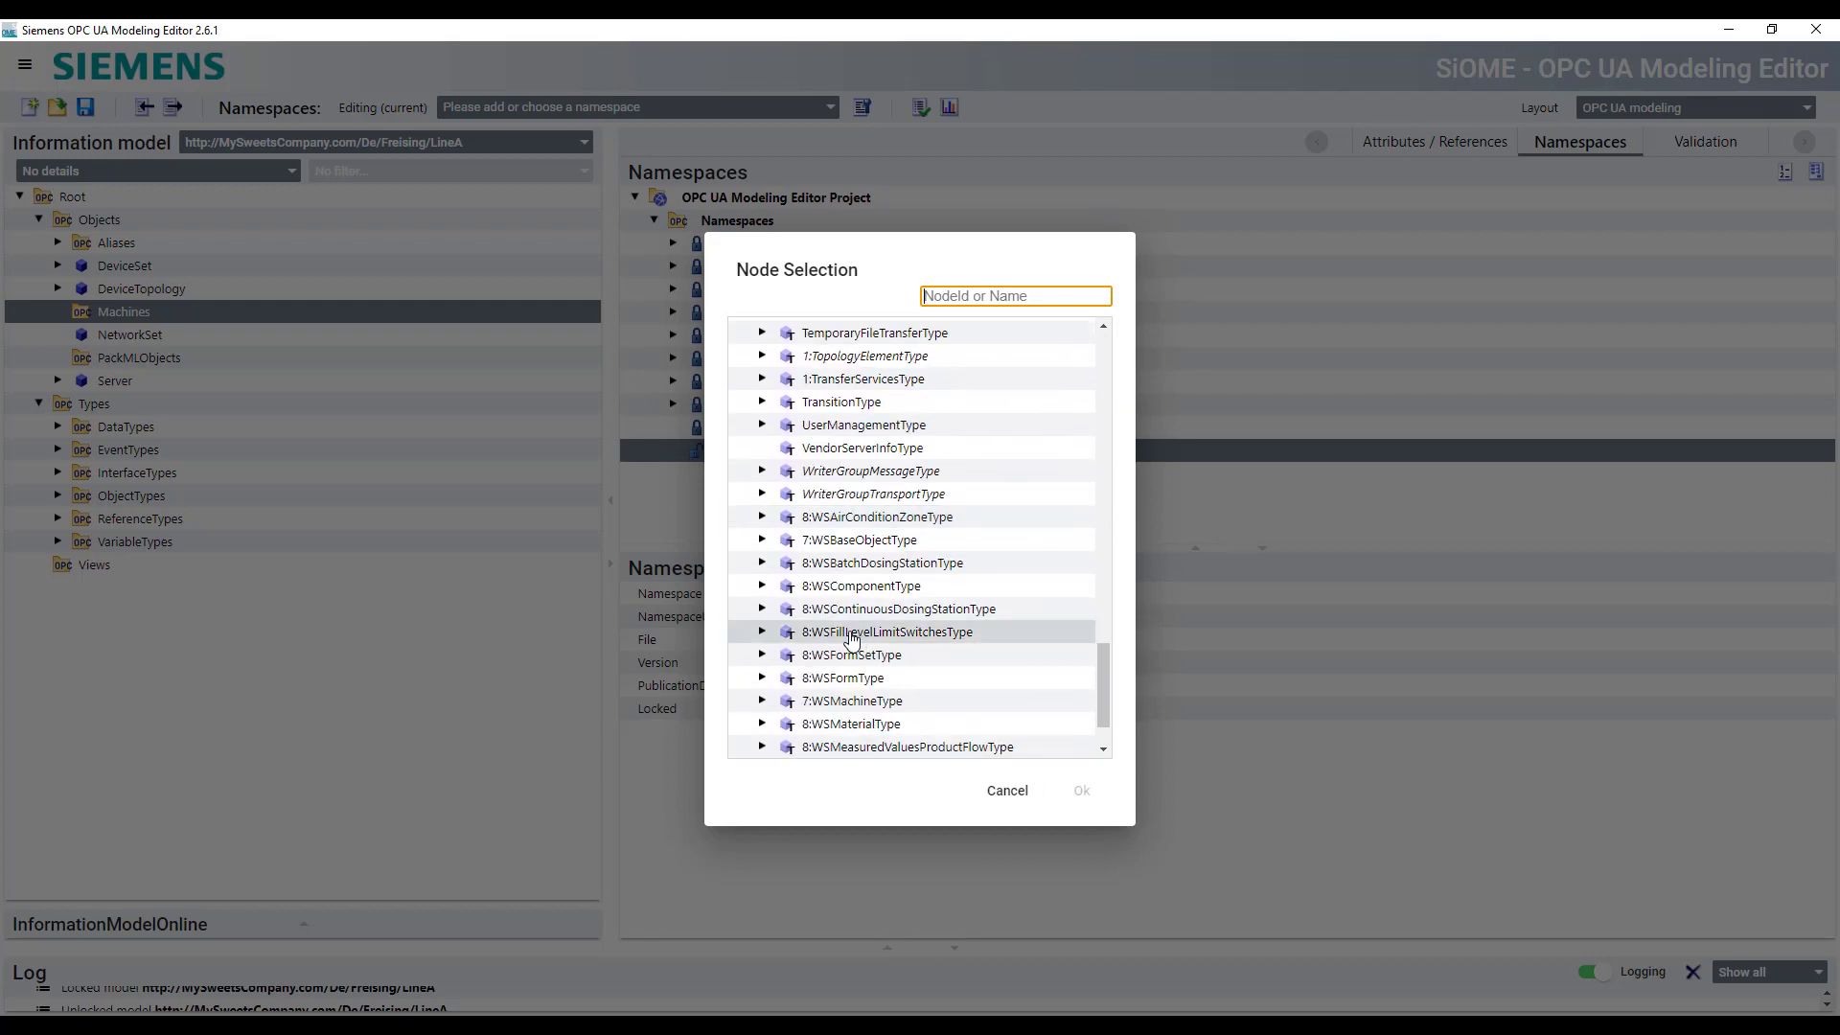
scroll(852, 637, down, 1)
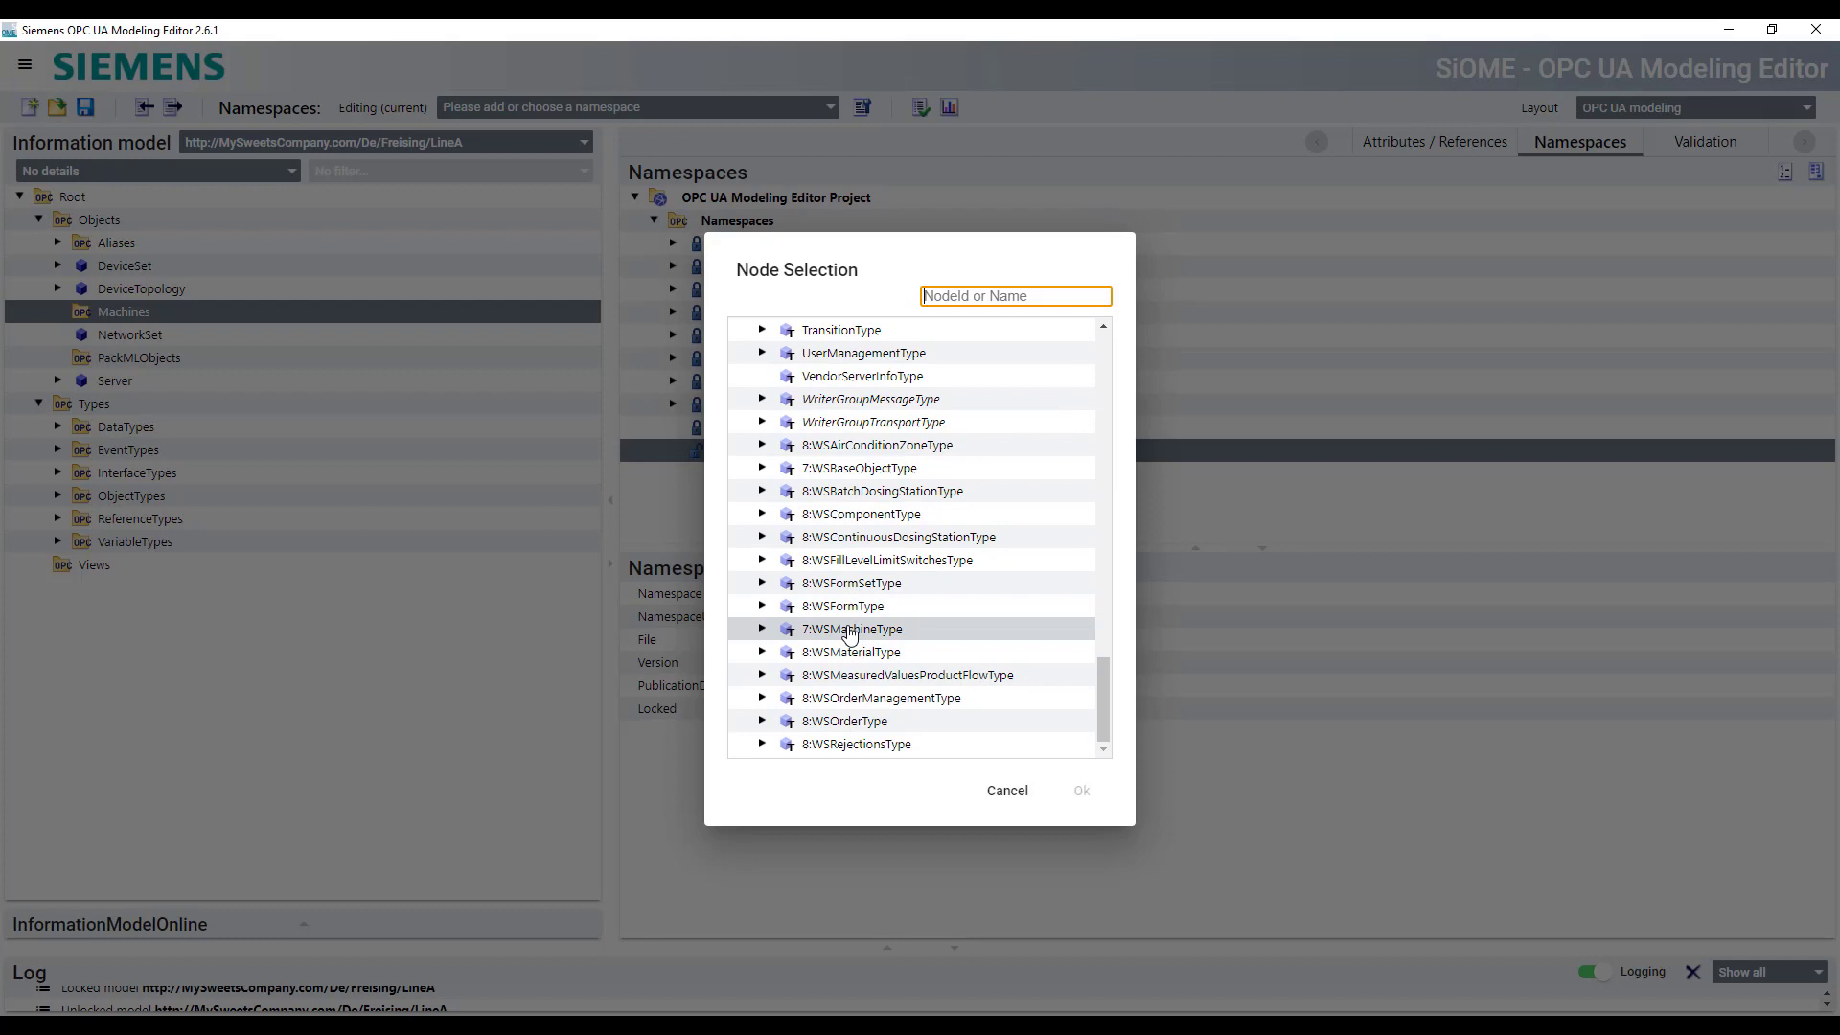
click(763, 630)
scroll(843, 645, down, 2)
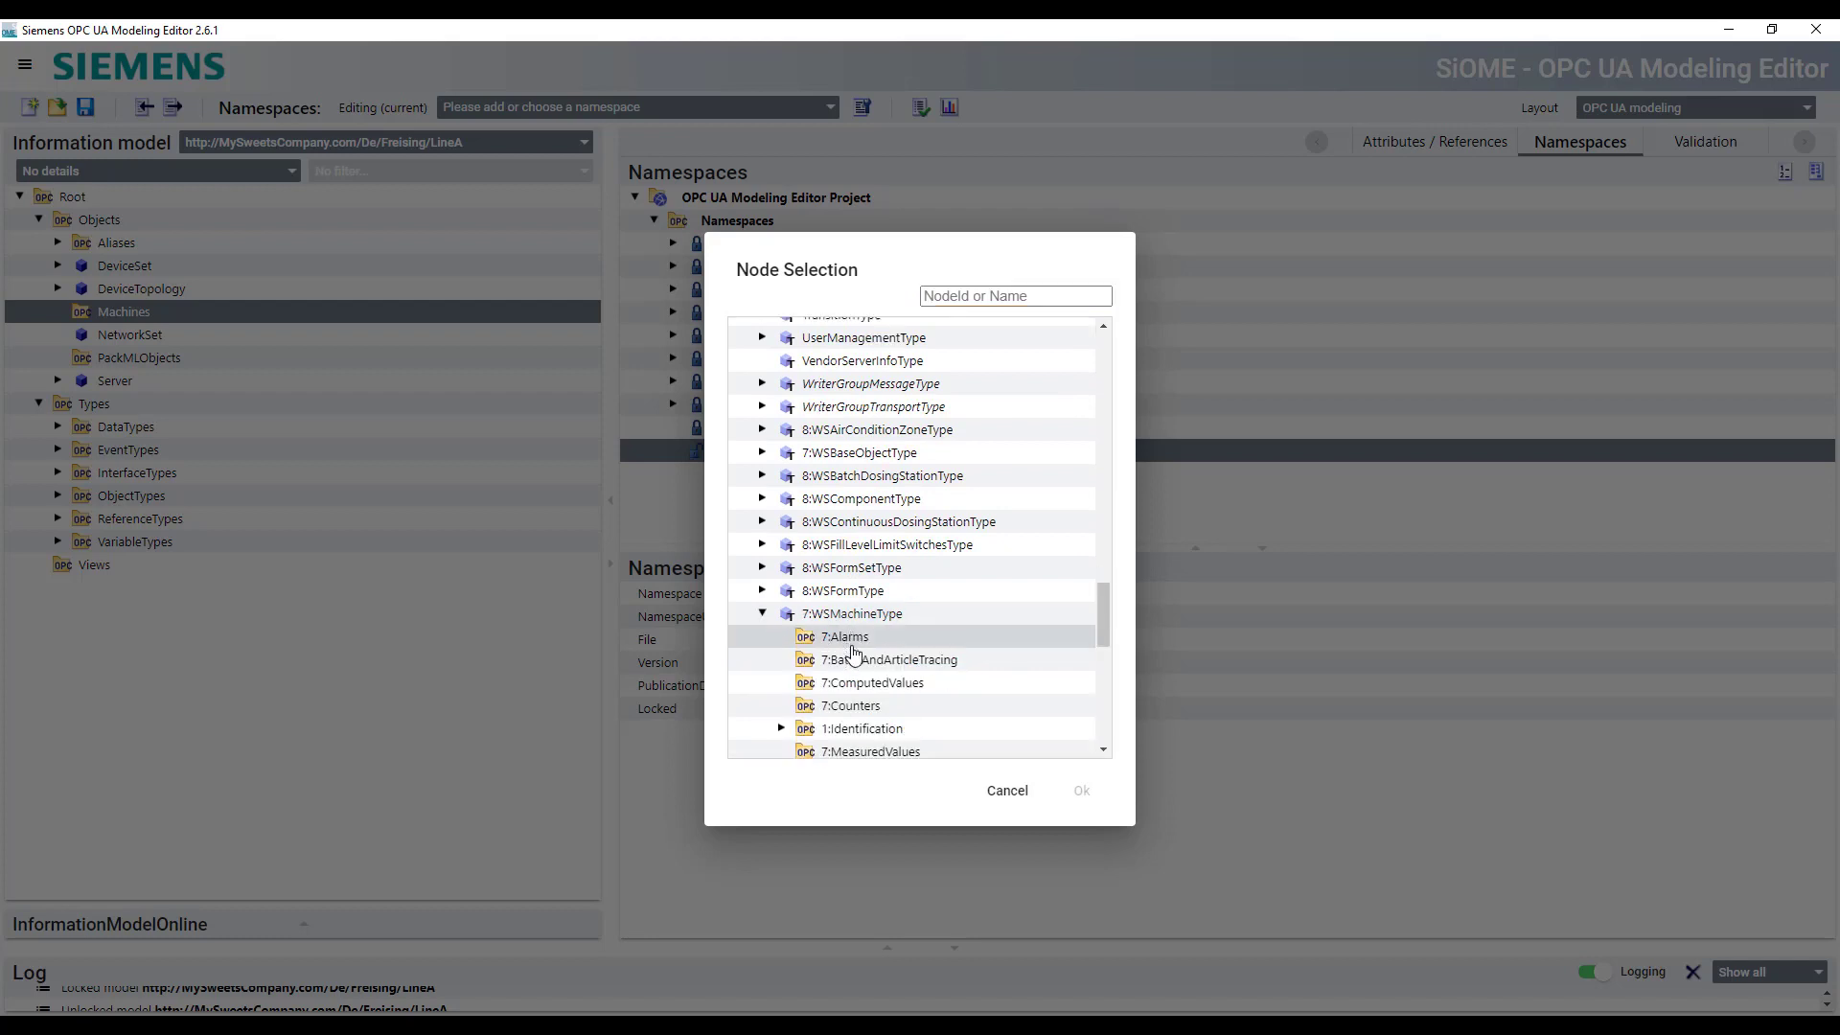
click(851, 527)
scroll(887, 685, down, 4)
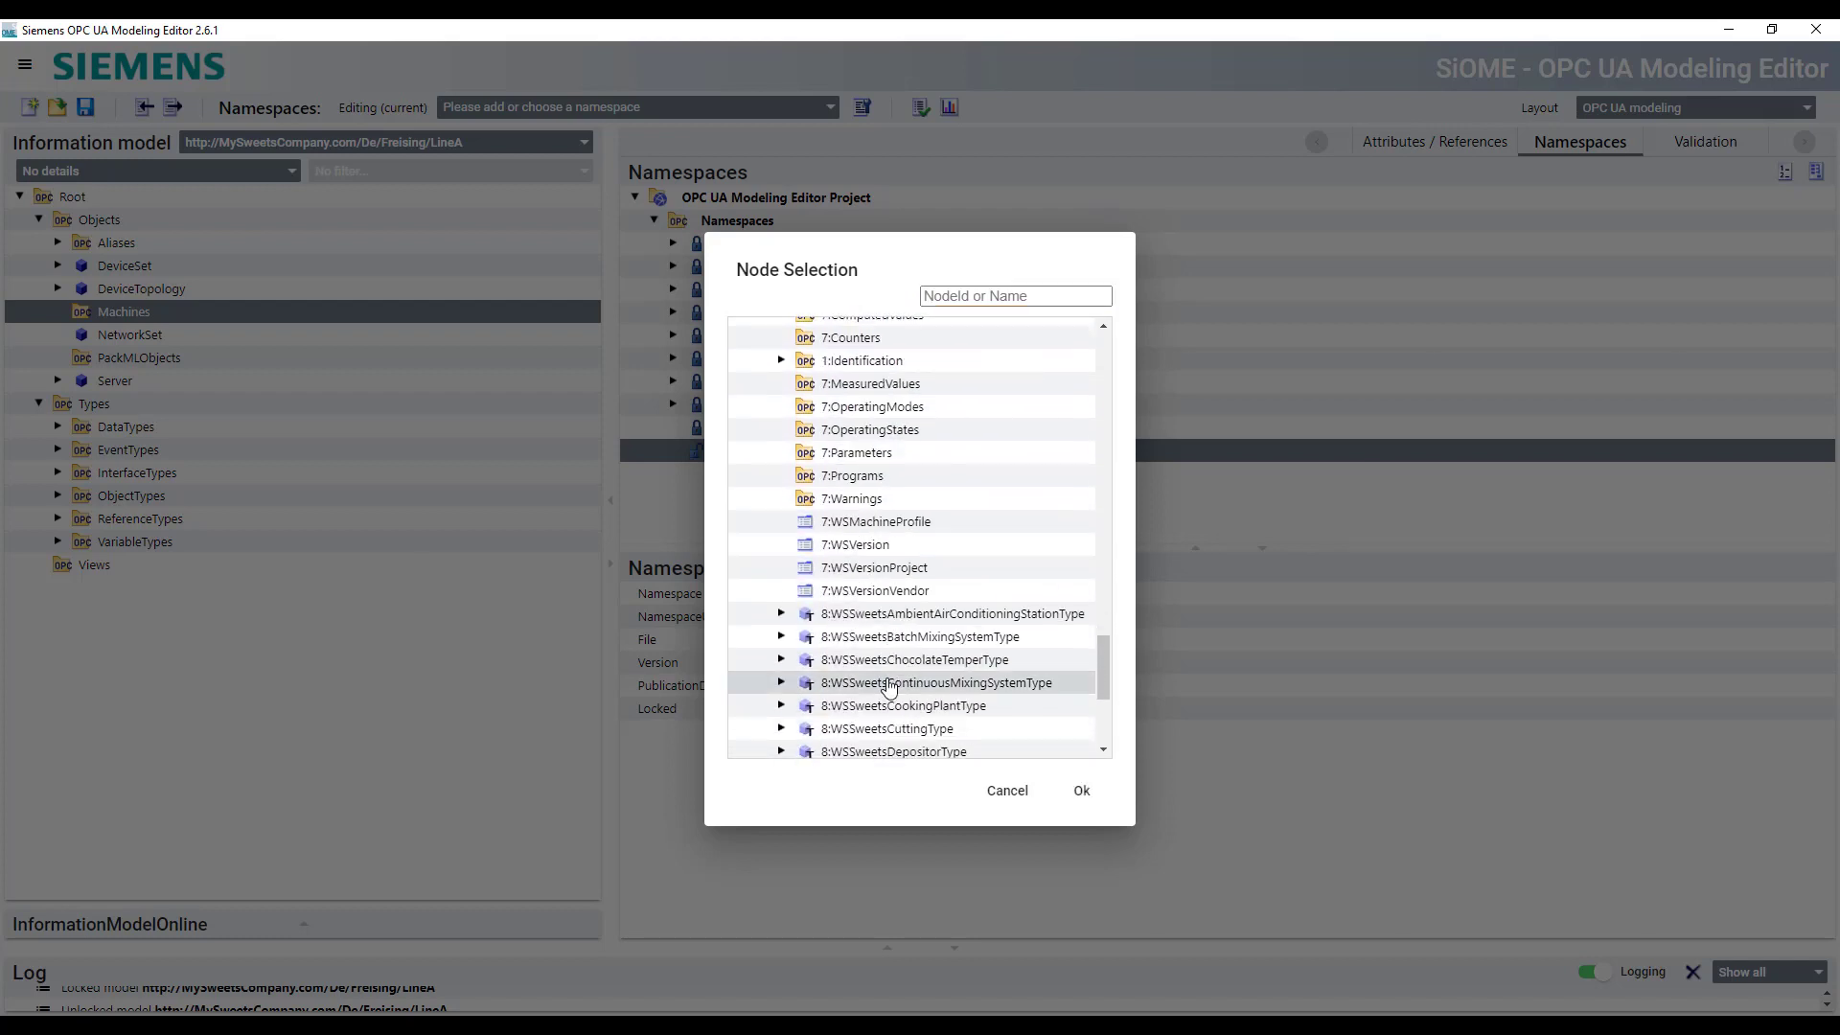
scroll(941, 668, down, 2)
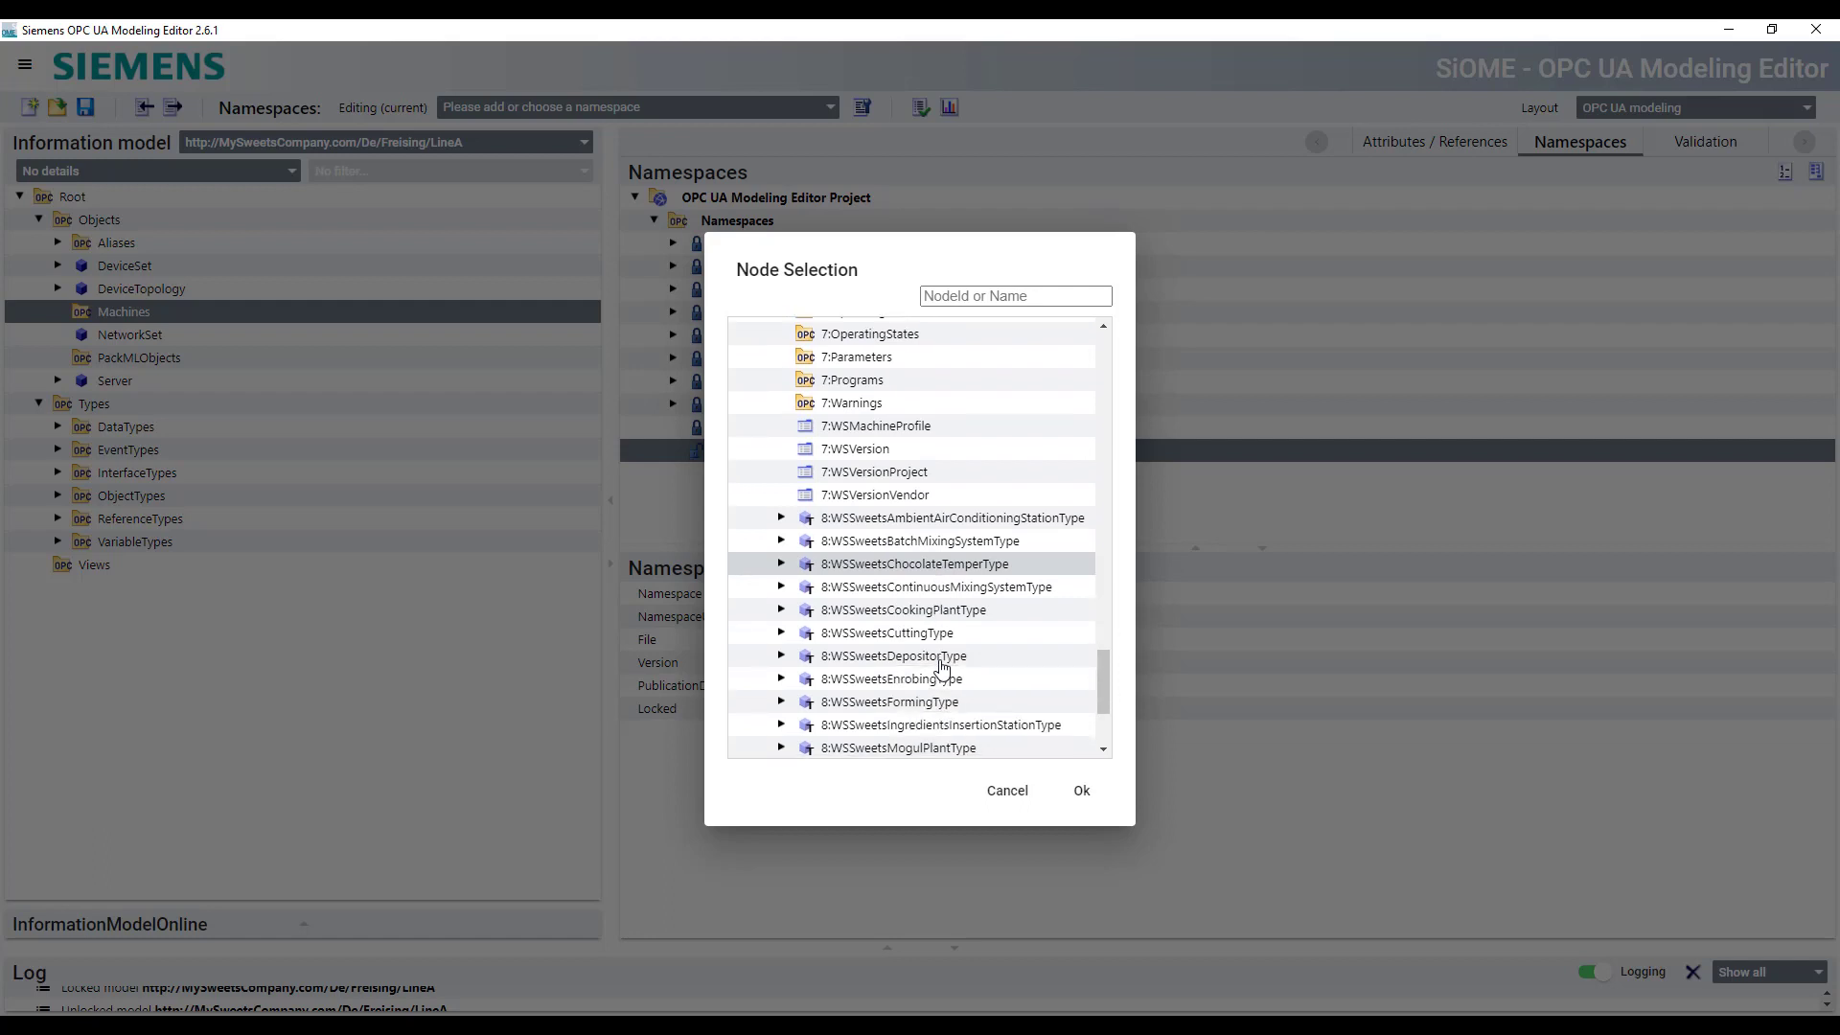
scroll(953, 728, down, 2)
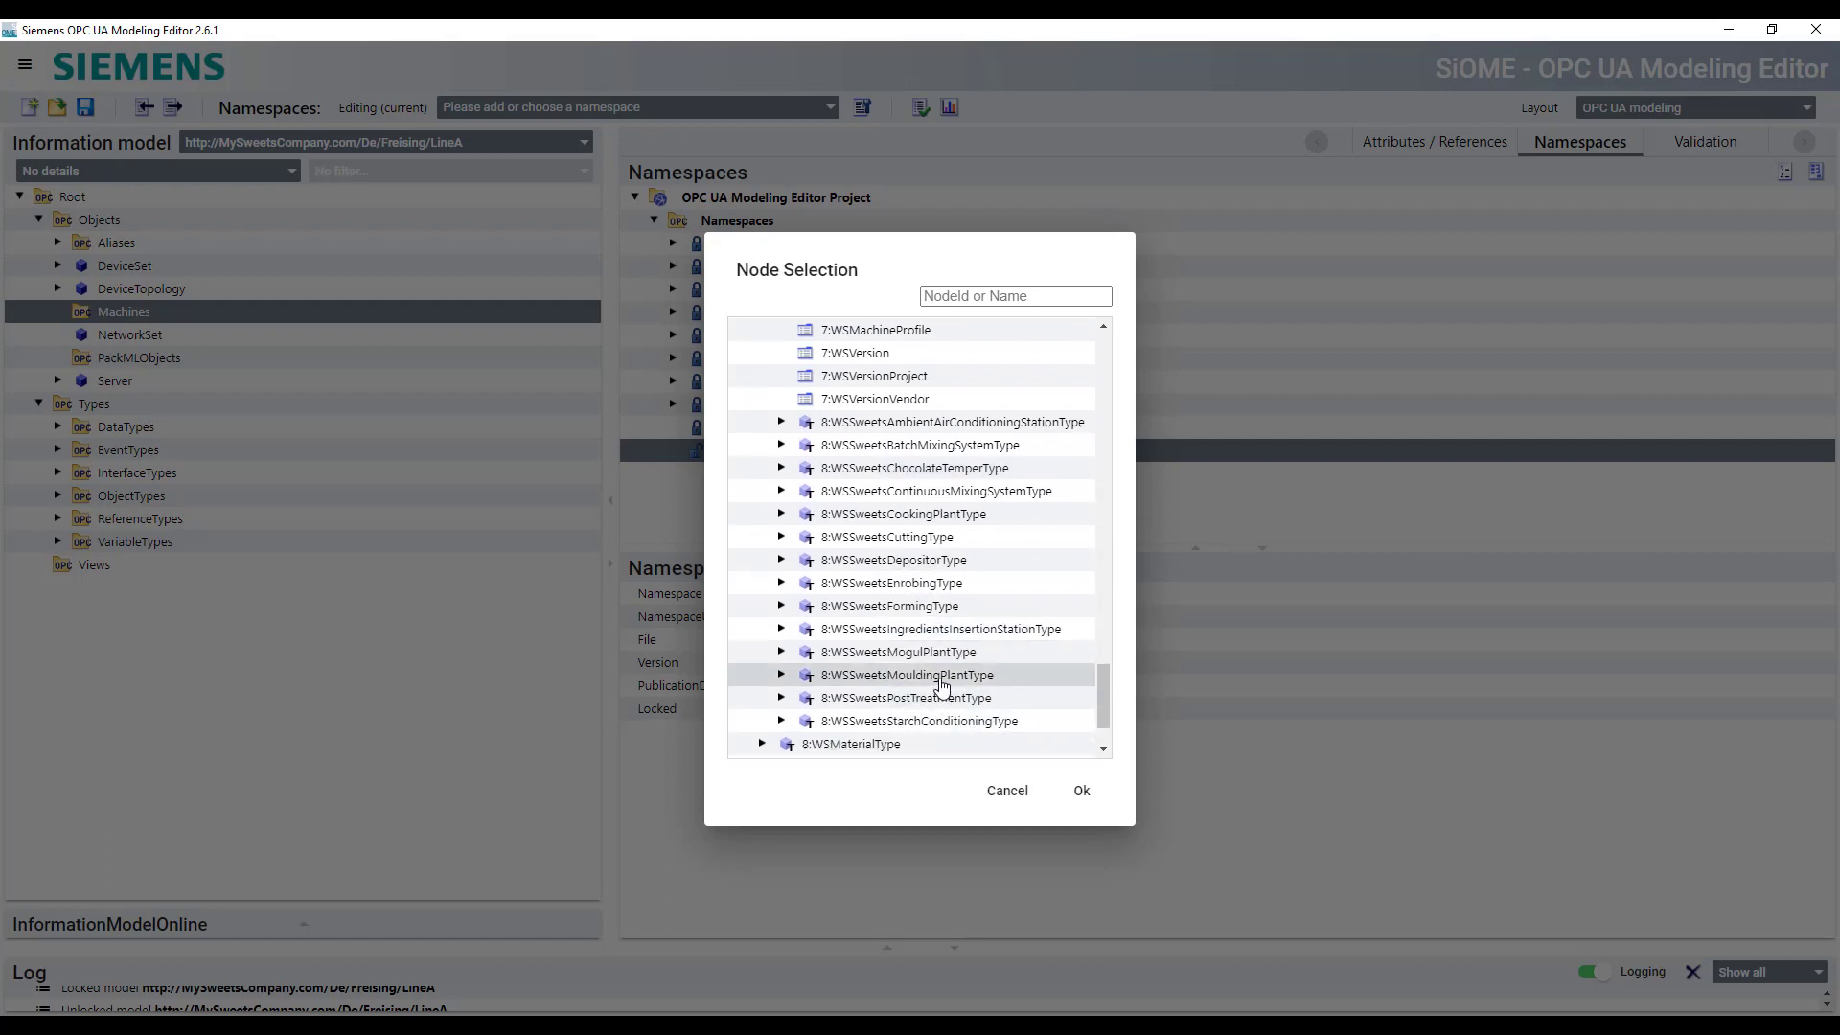
click(942, 678)
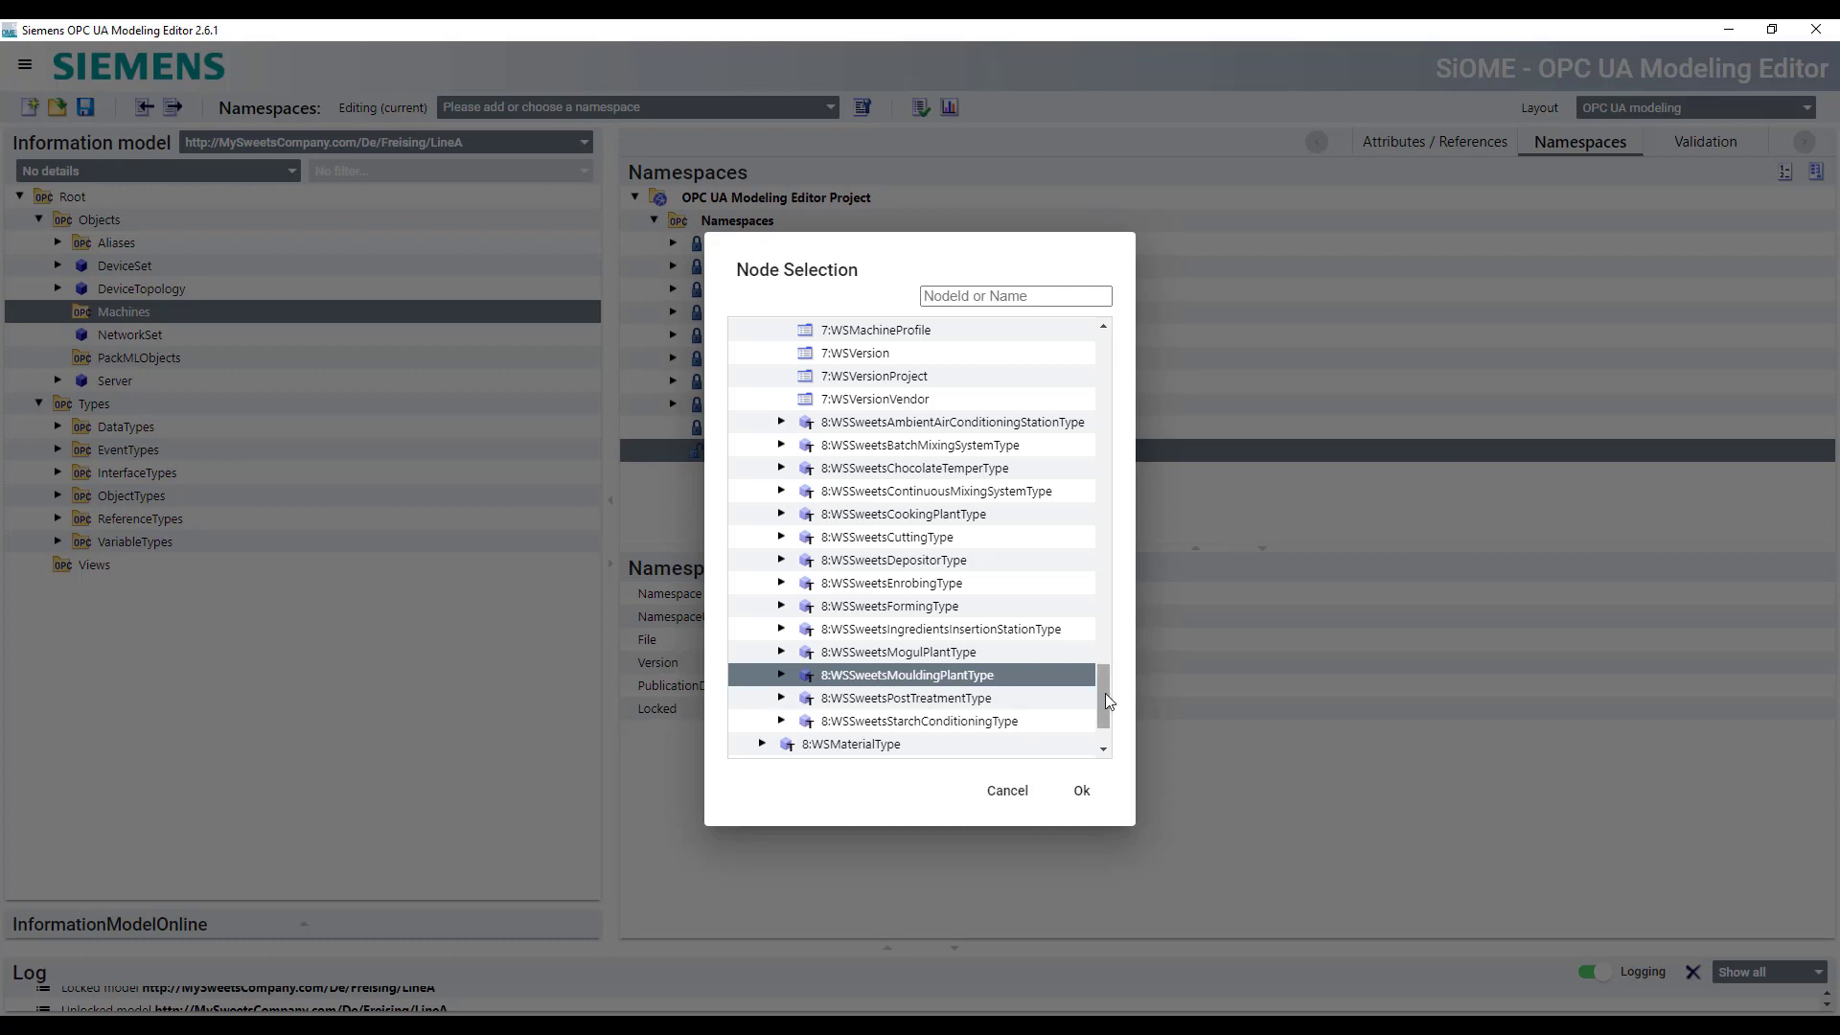
drag(1105, 693, 1095, 329)
click(745, 328)
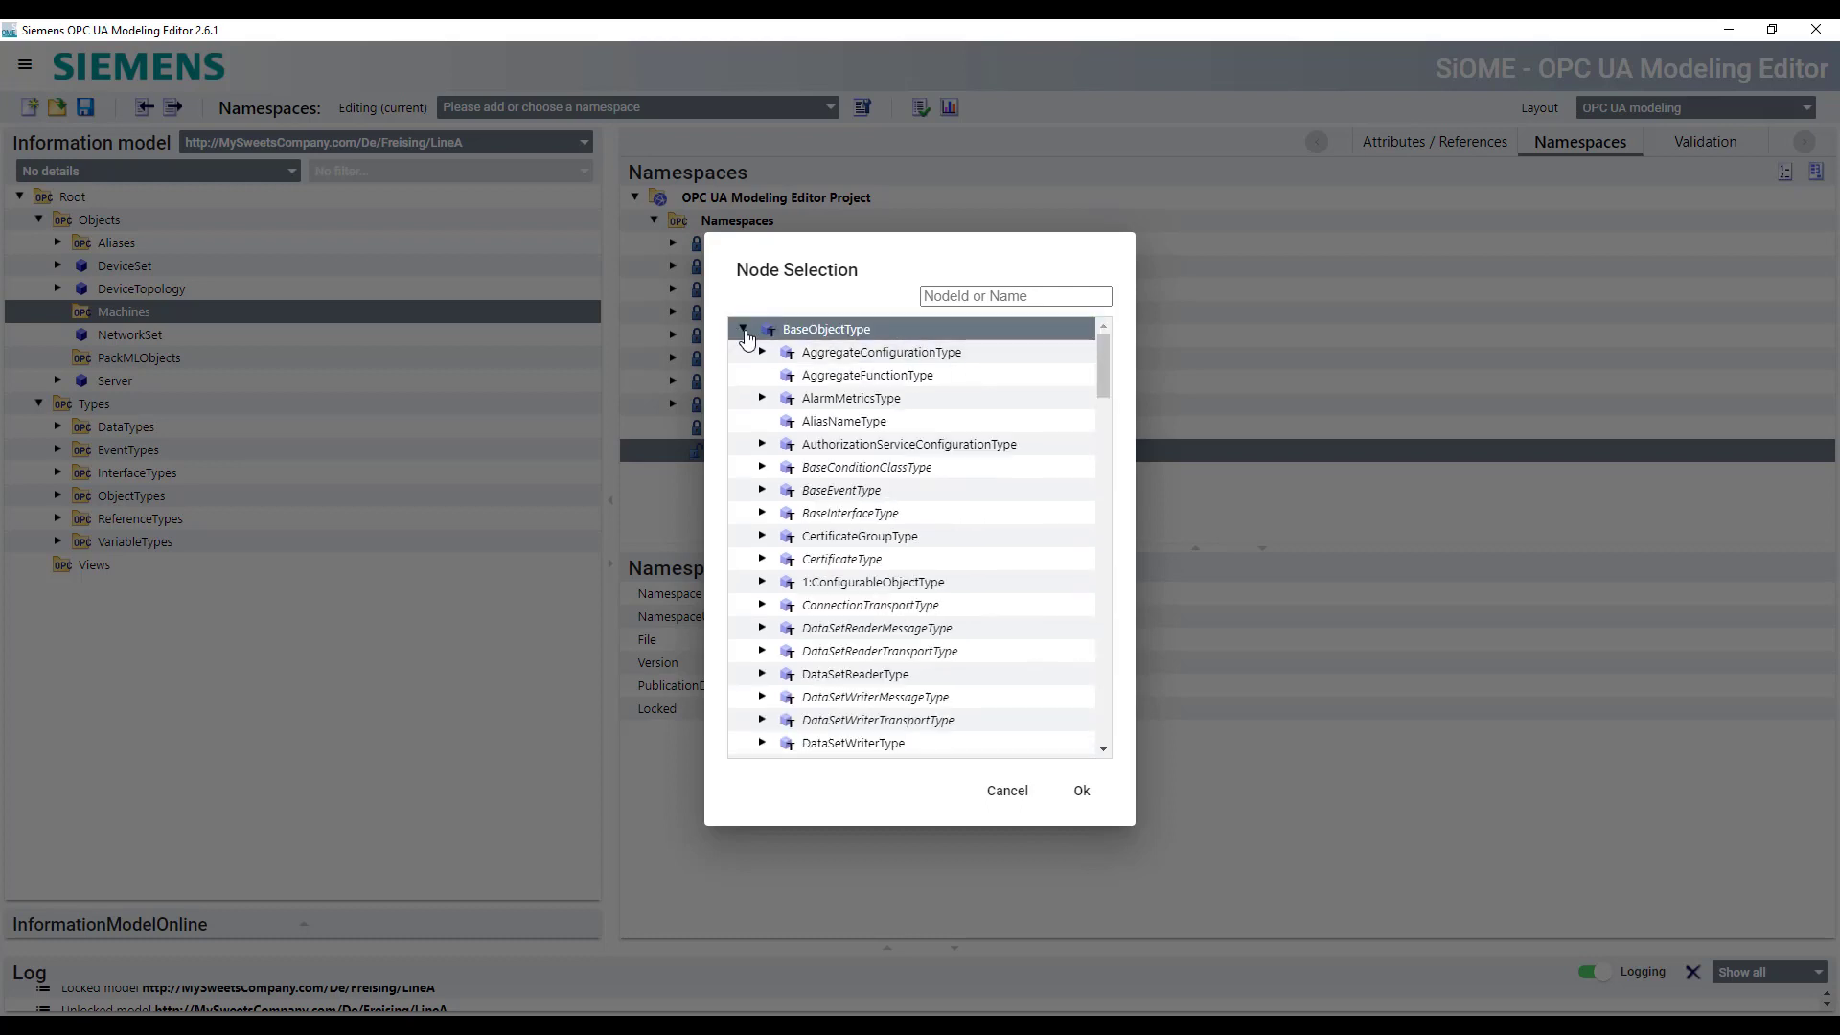
click(744, 330)
Search the object types for Mould and set WSSweetsMouldingPlantType as the instance's type definition
click(985, 297)
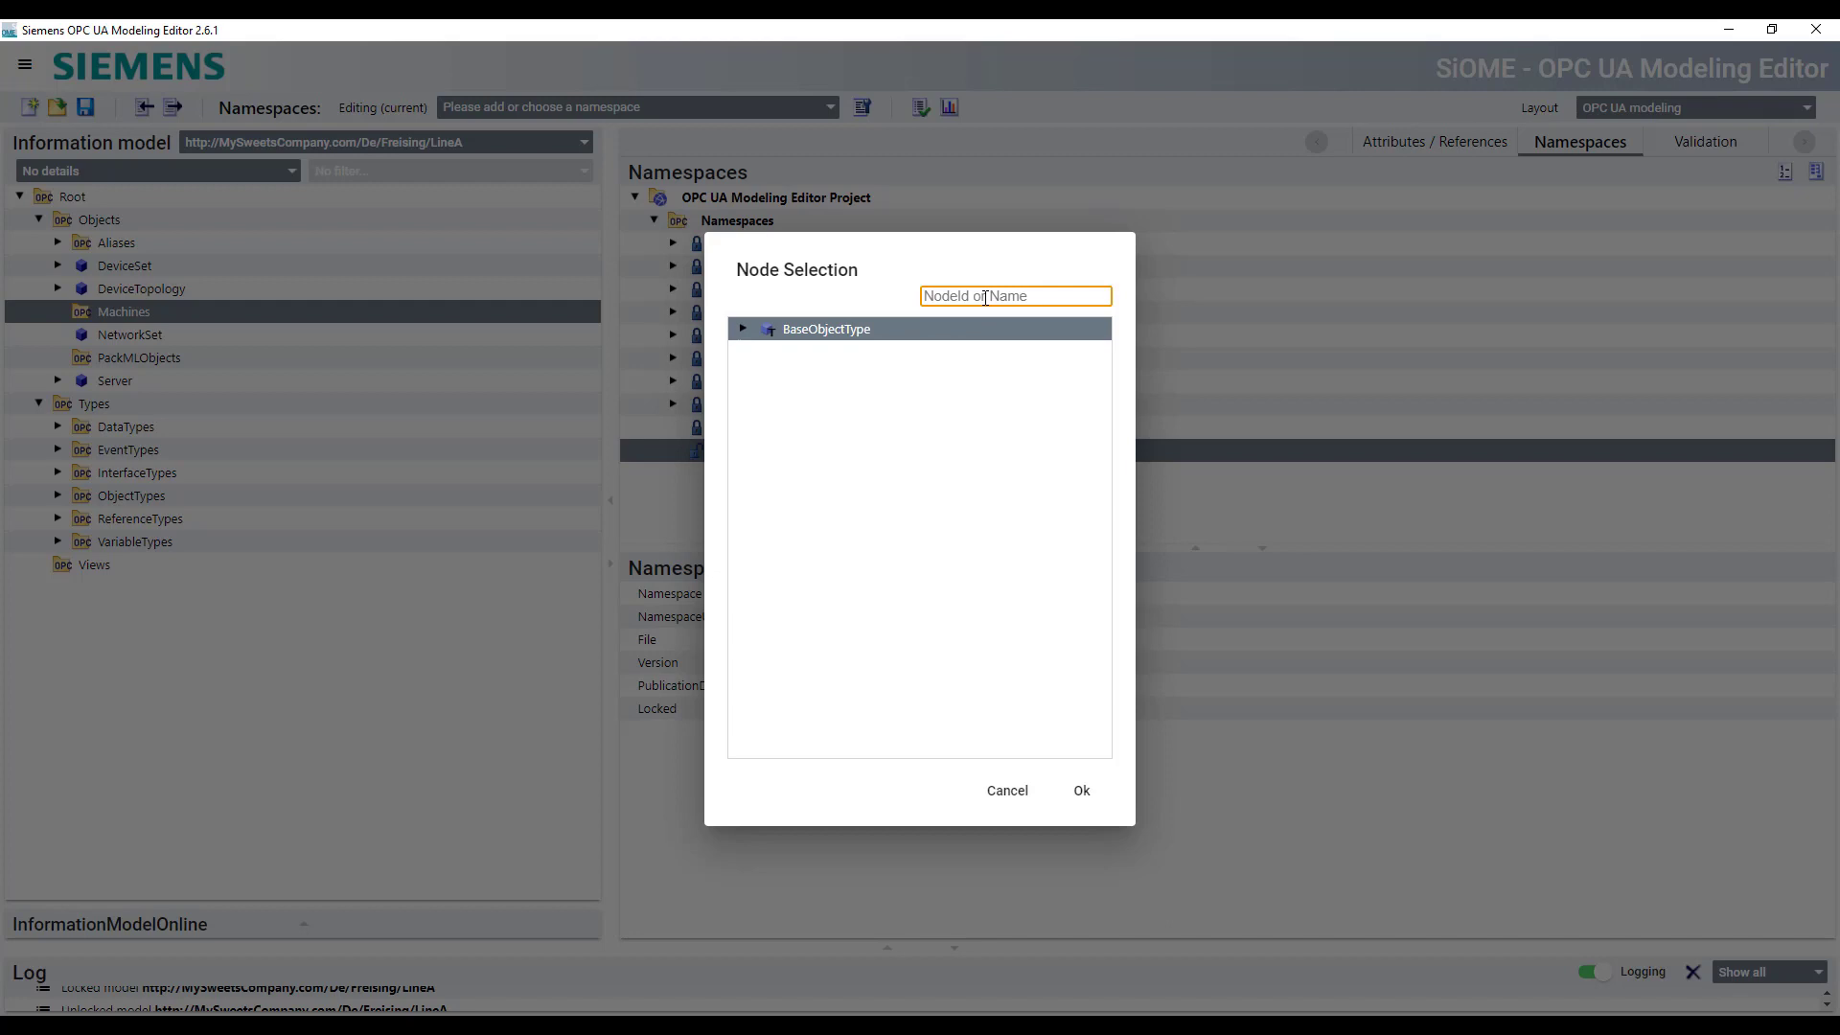
text(Mould)
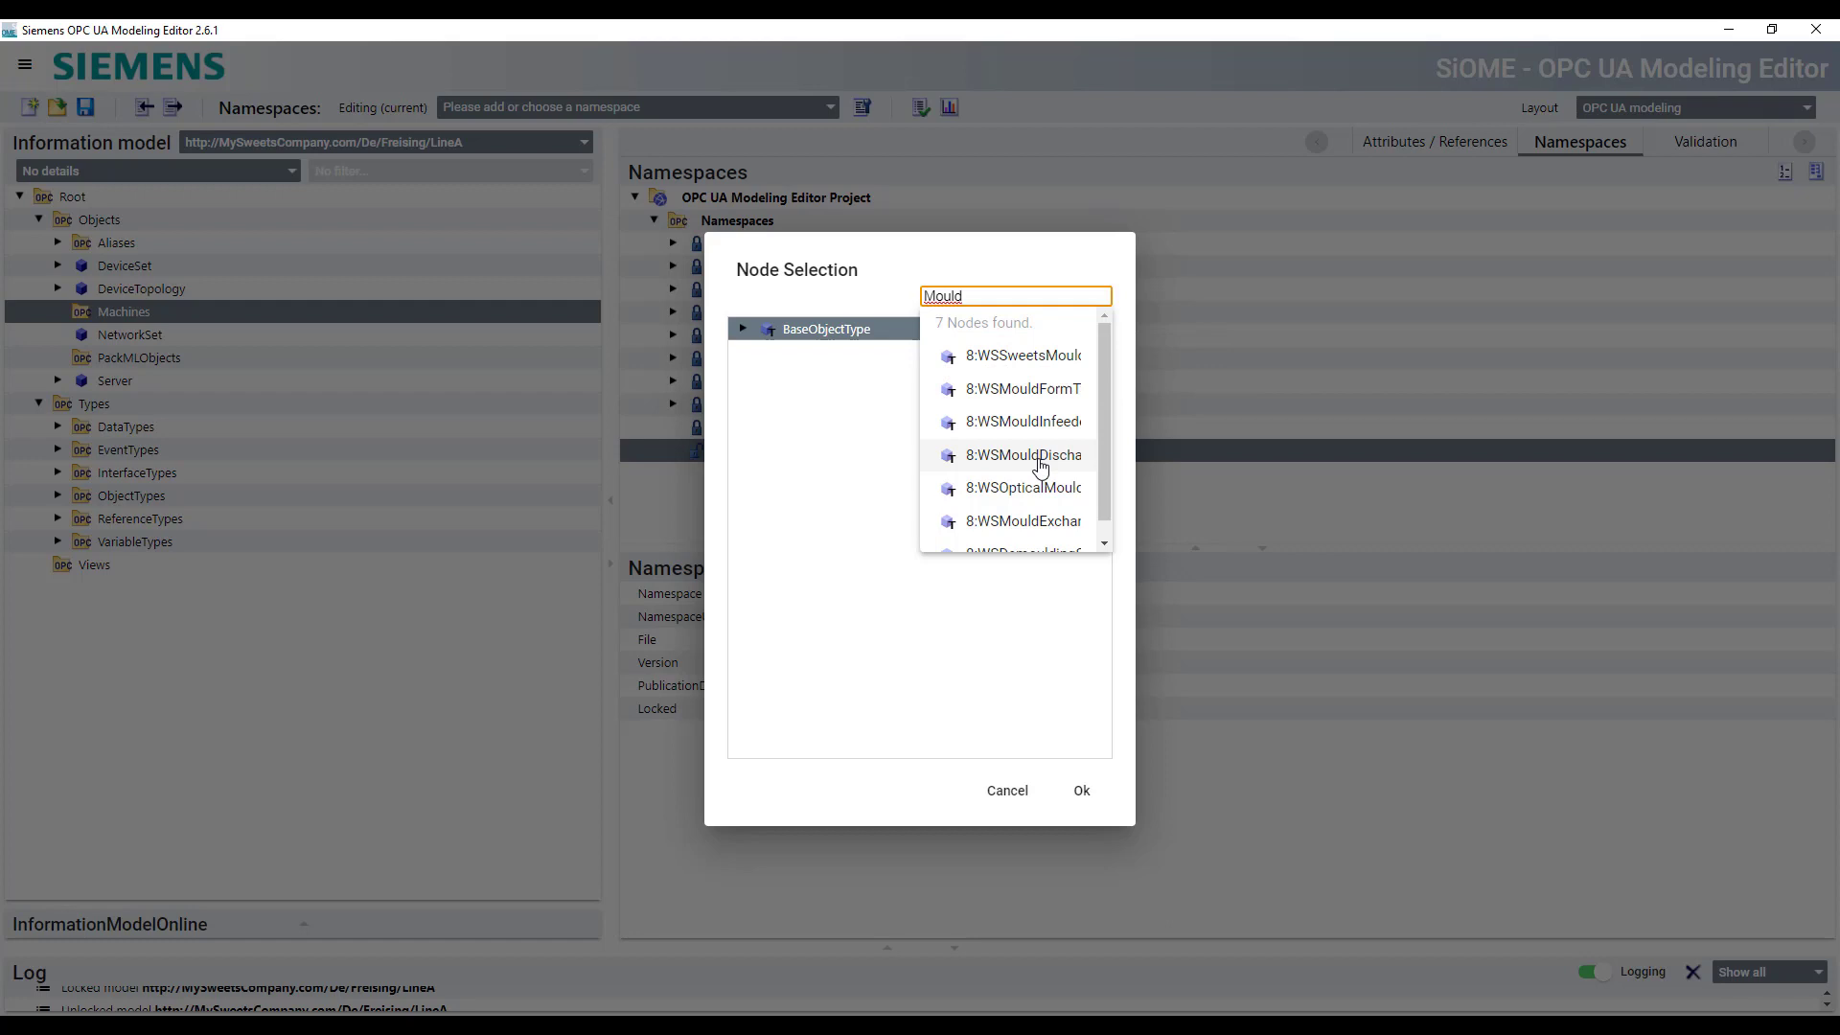
drag(1106, 458, 1102, 502)
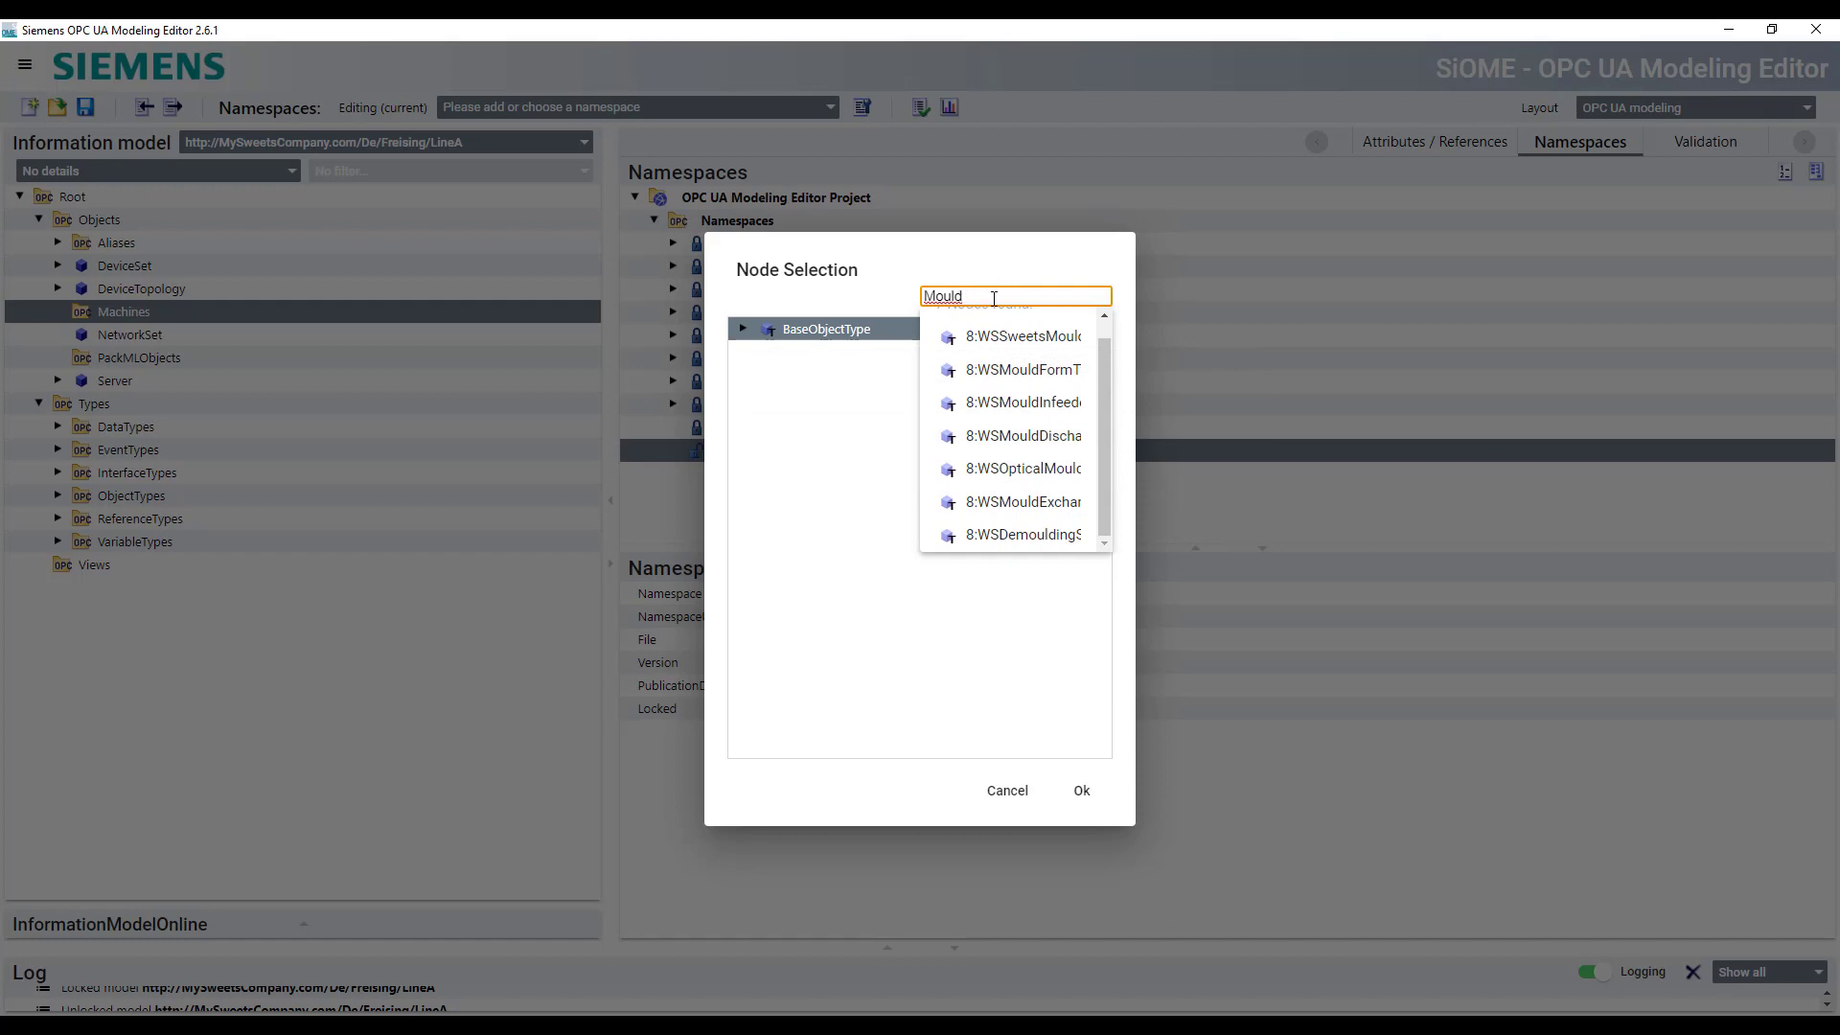
click(997, 336)
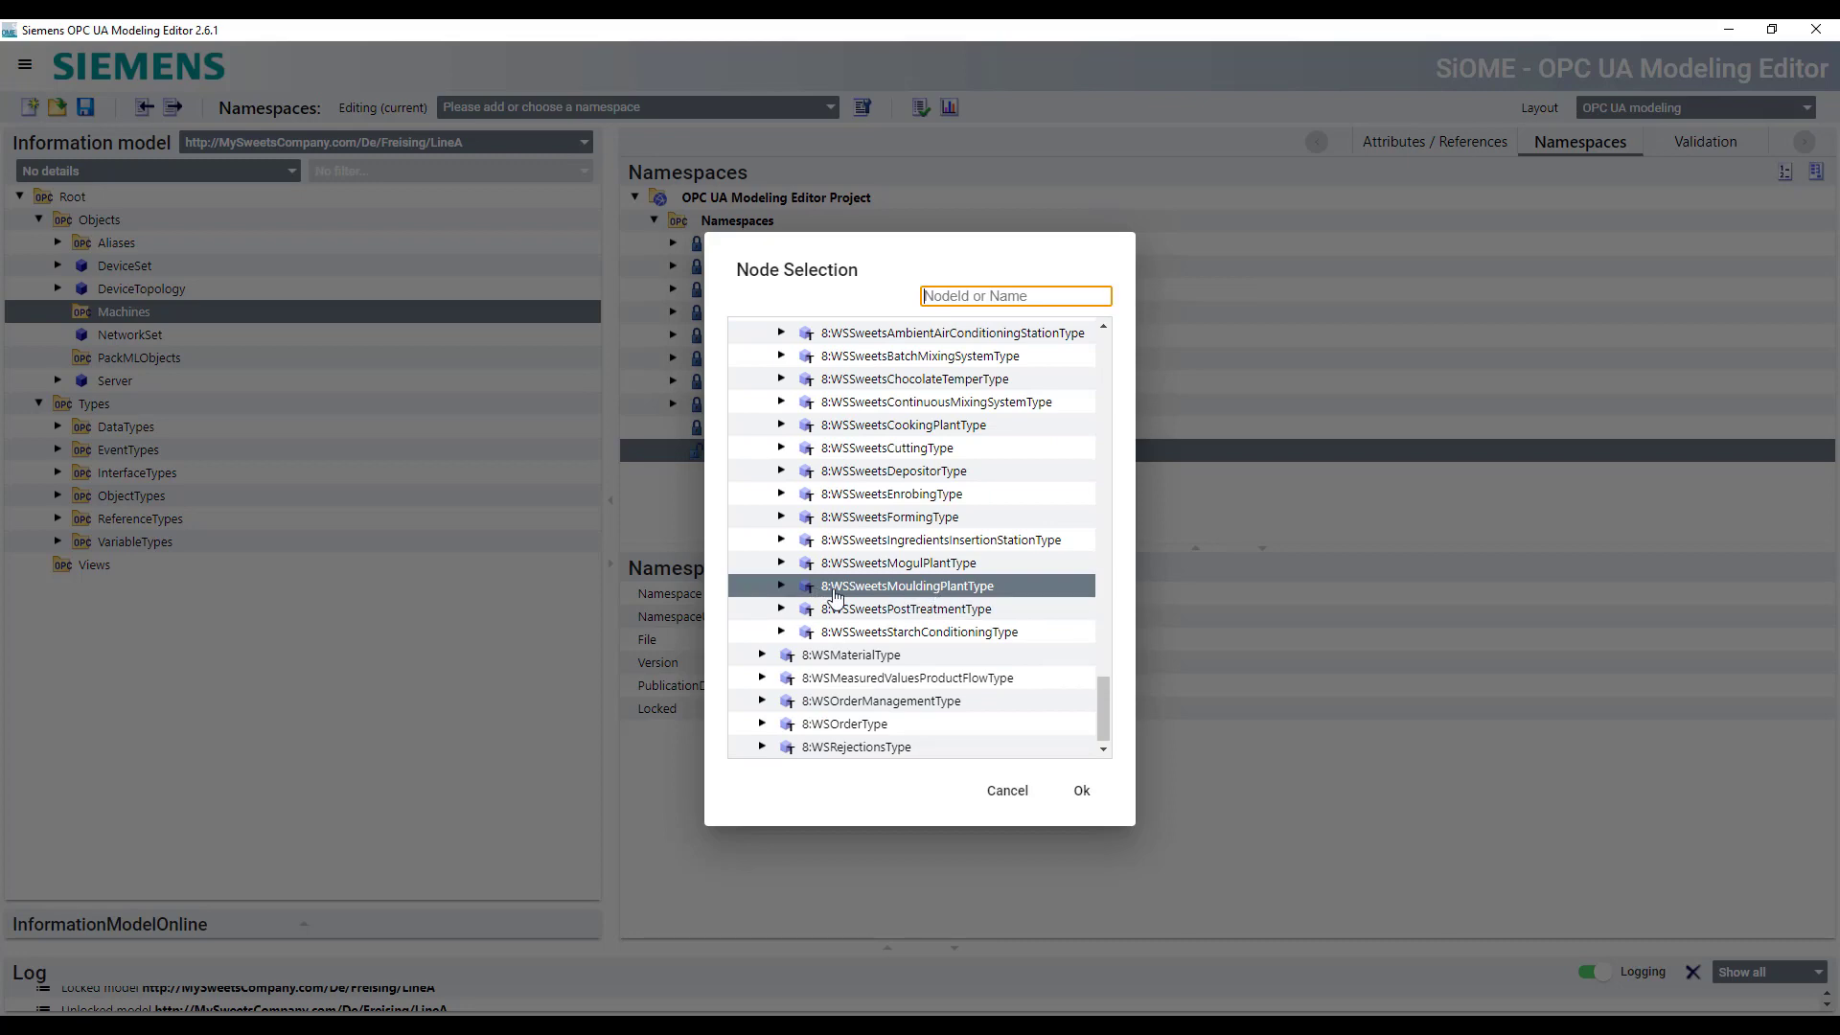
click(1086, 795)
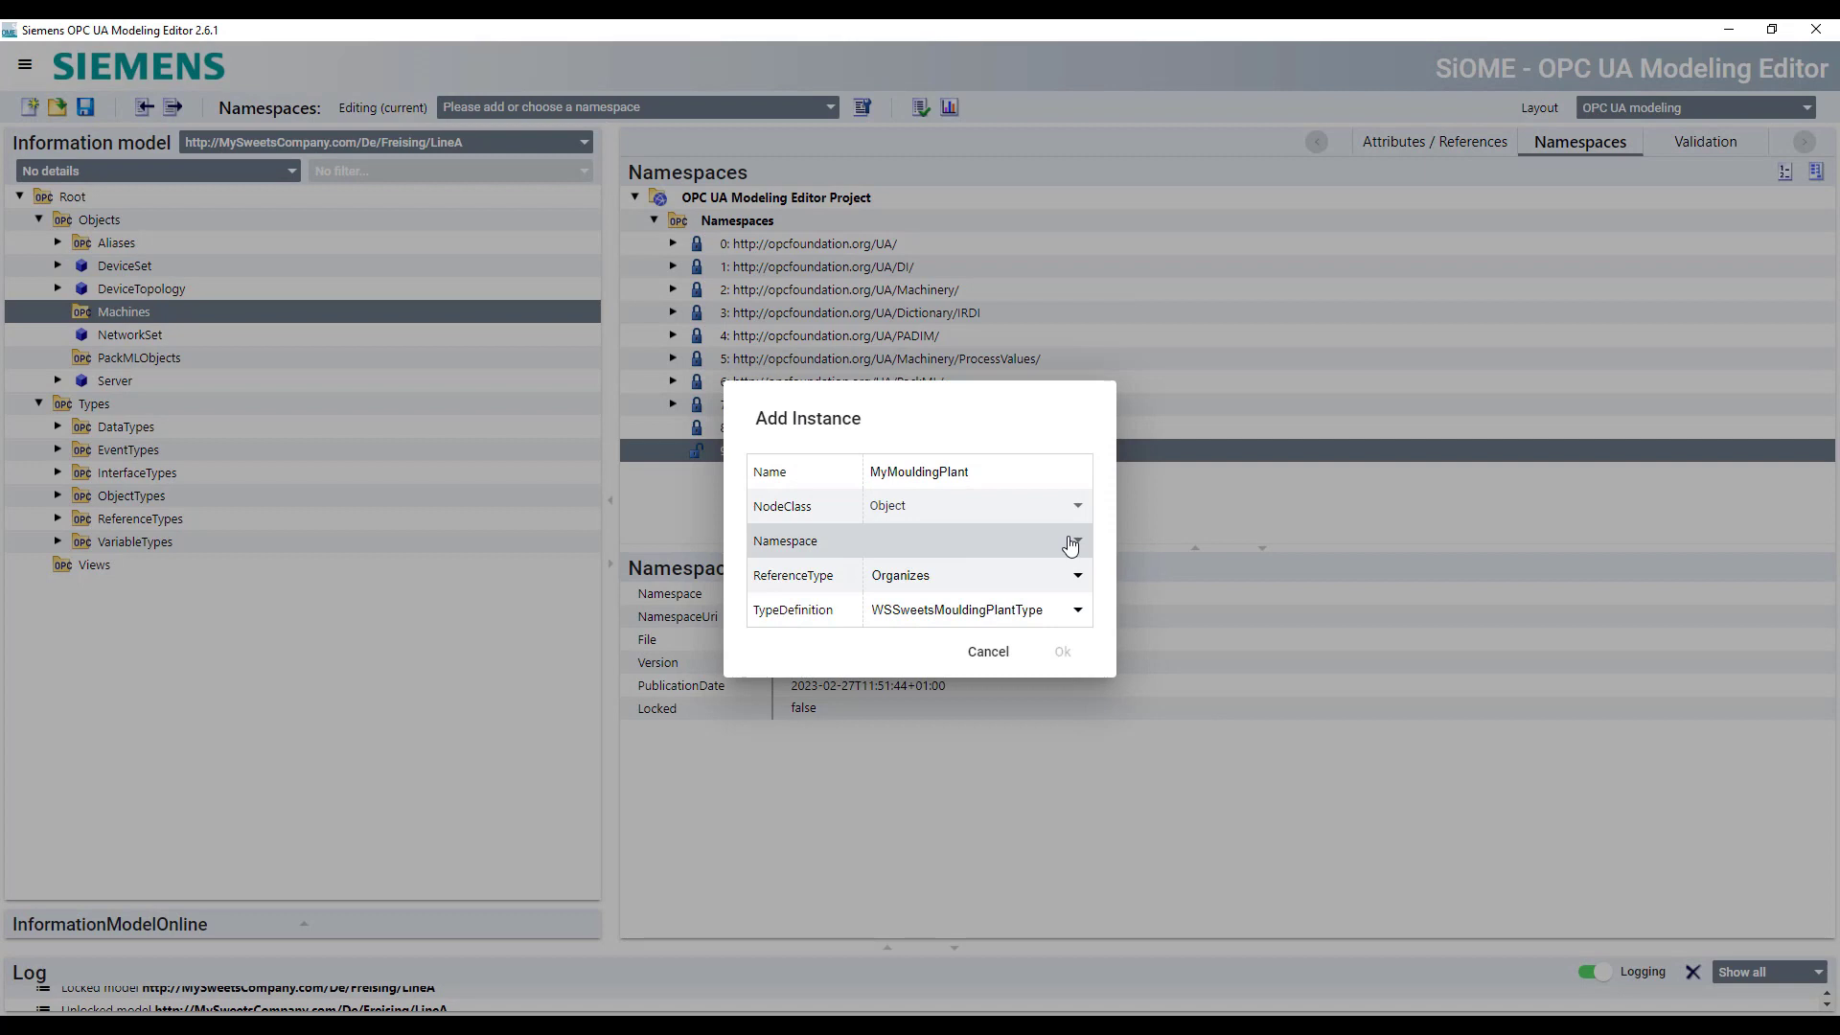
click(1077, 541)
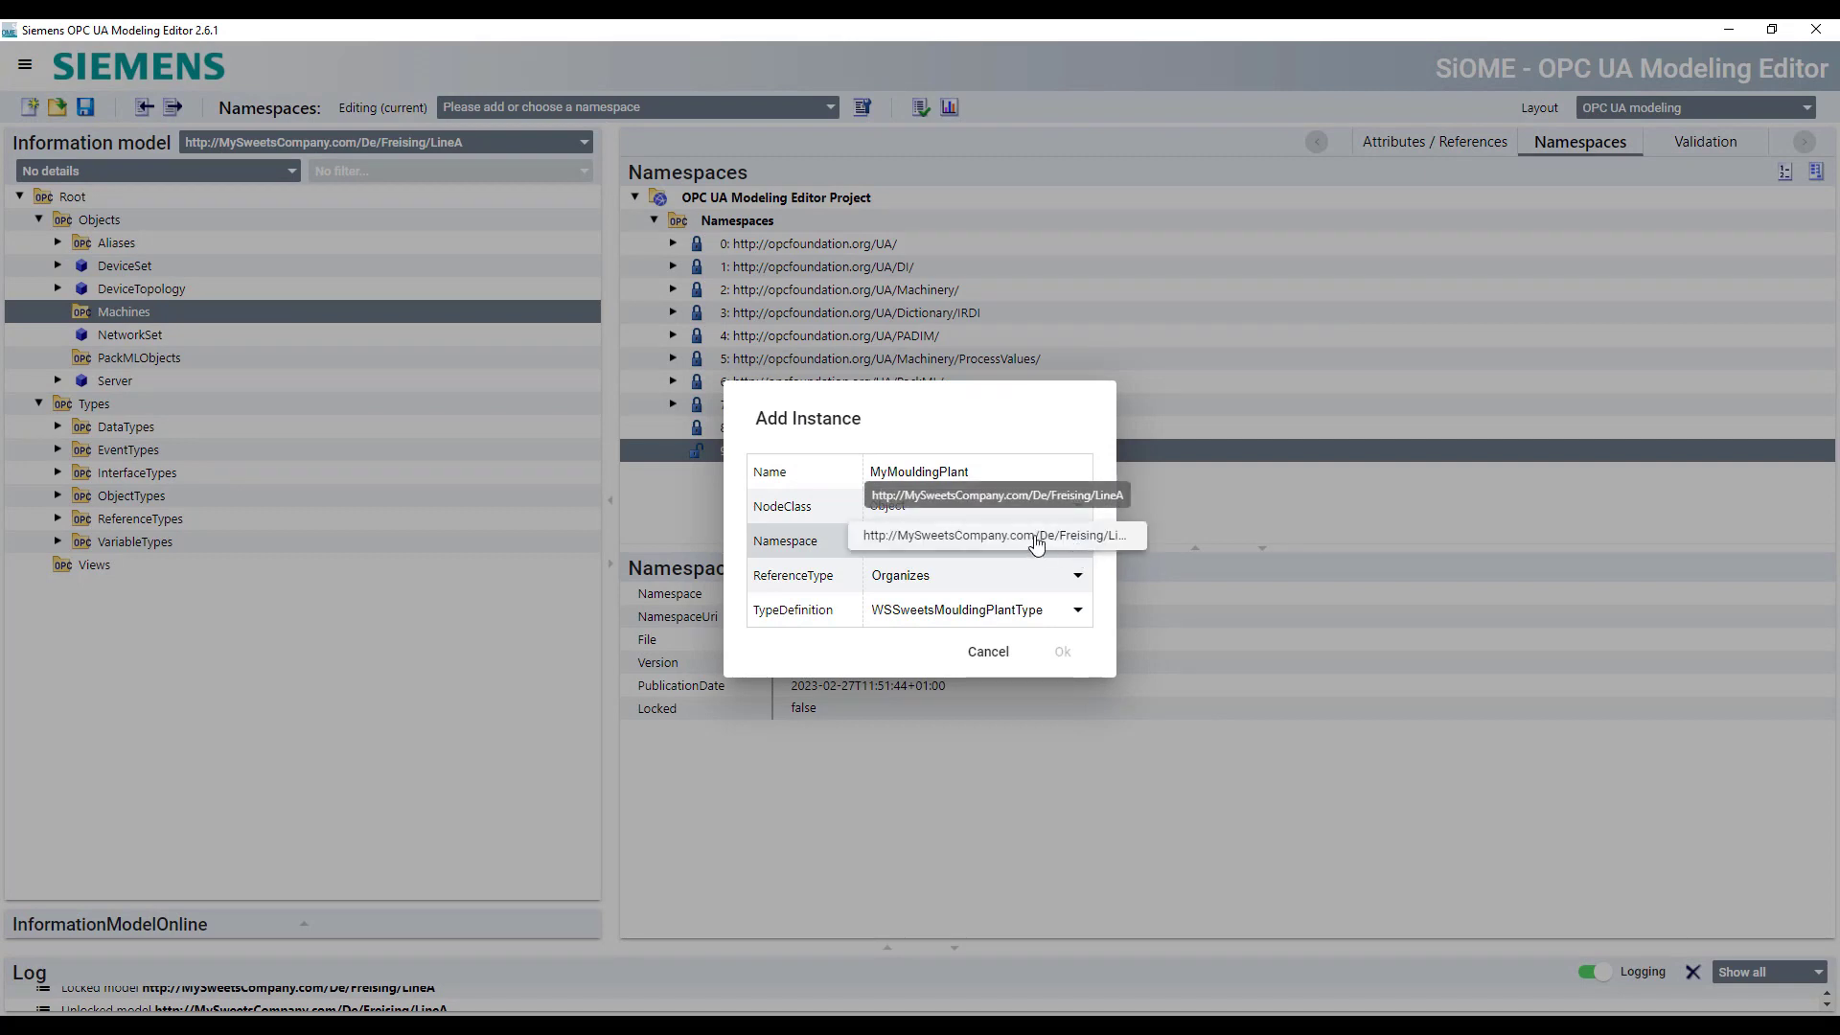
click(1036, 543)
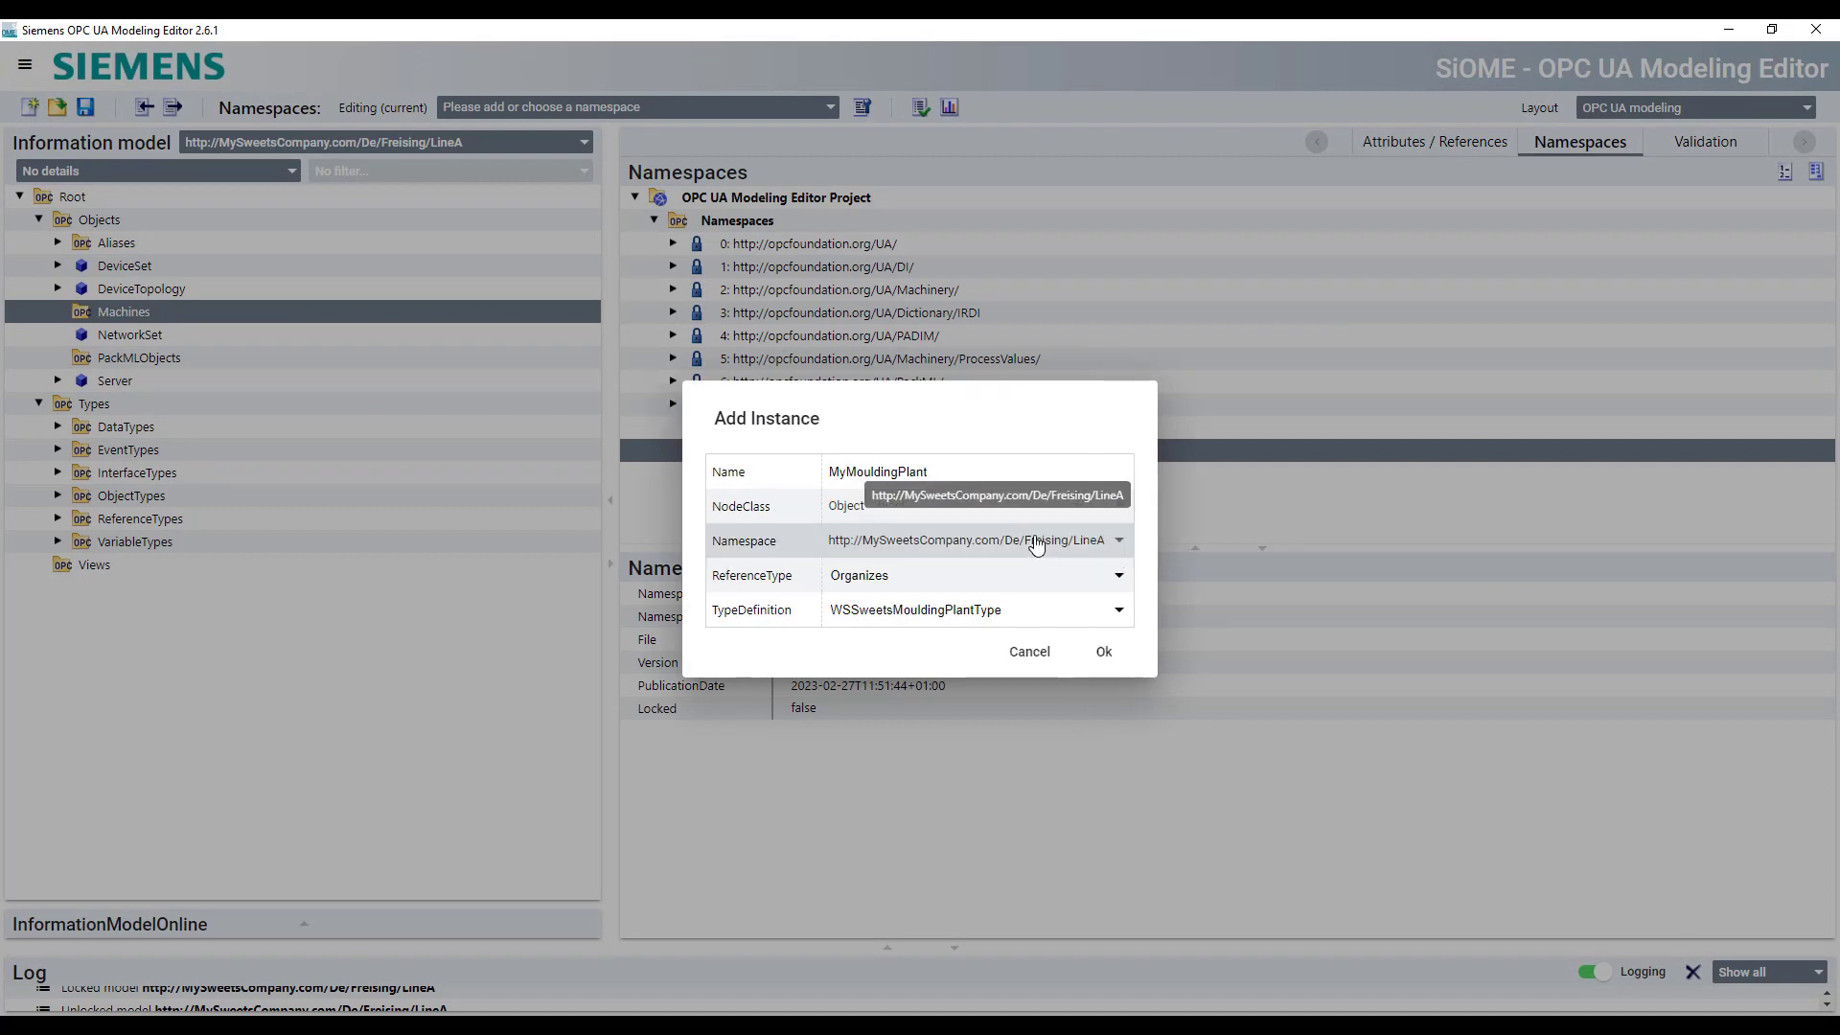
click(1117, 546)
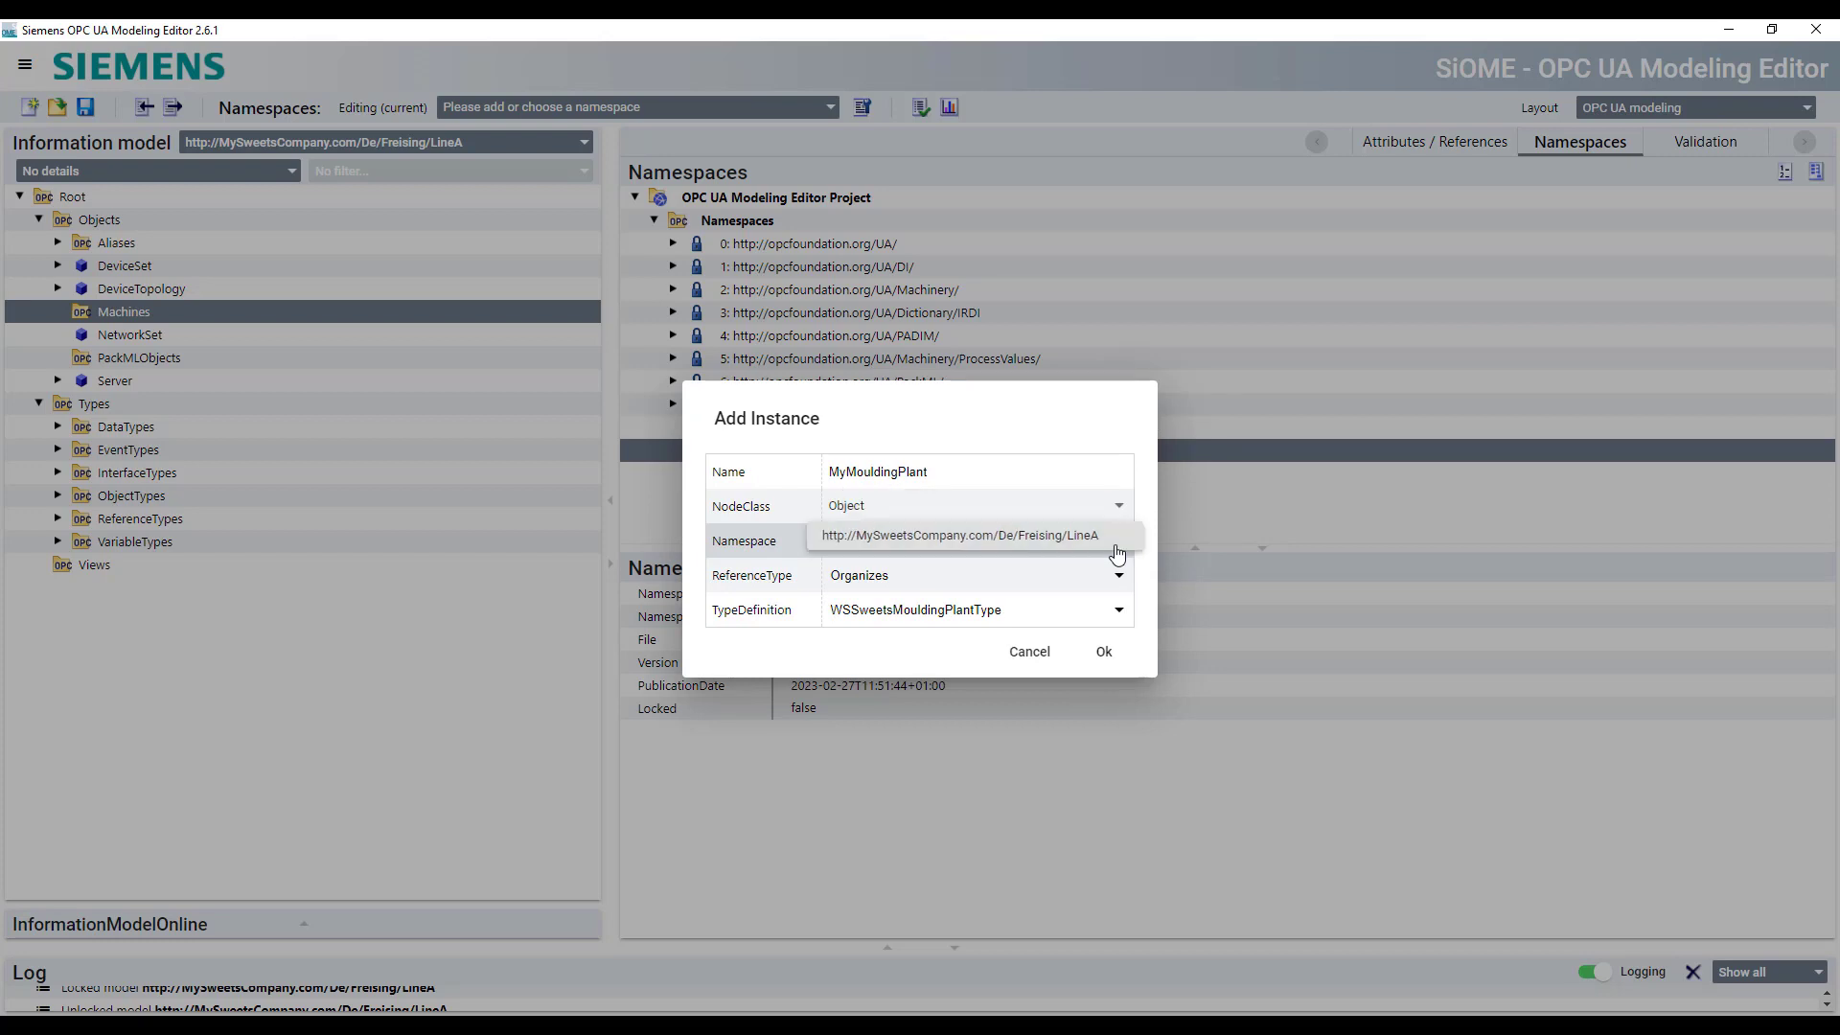
click(1053, 543)
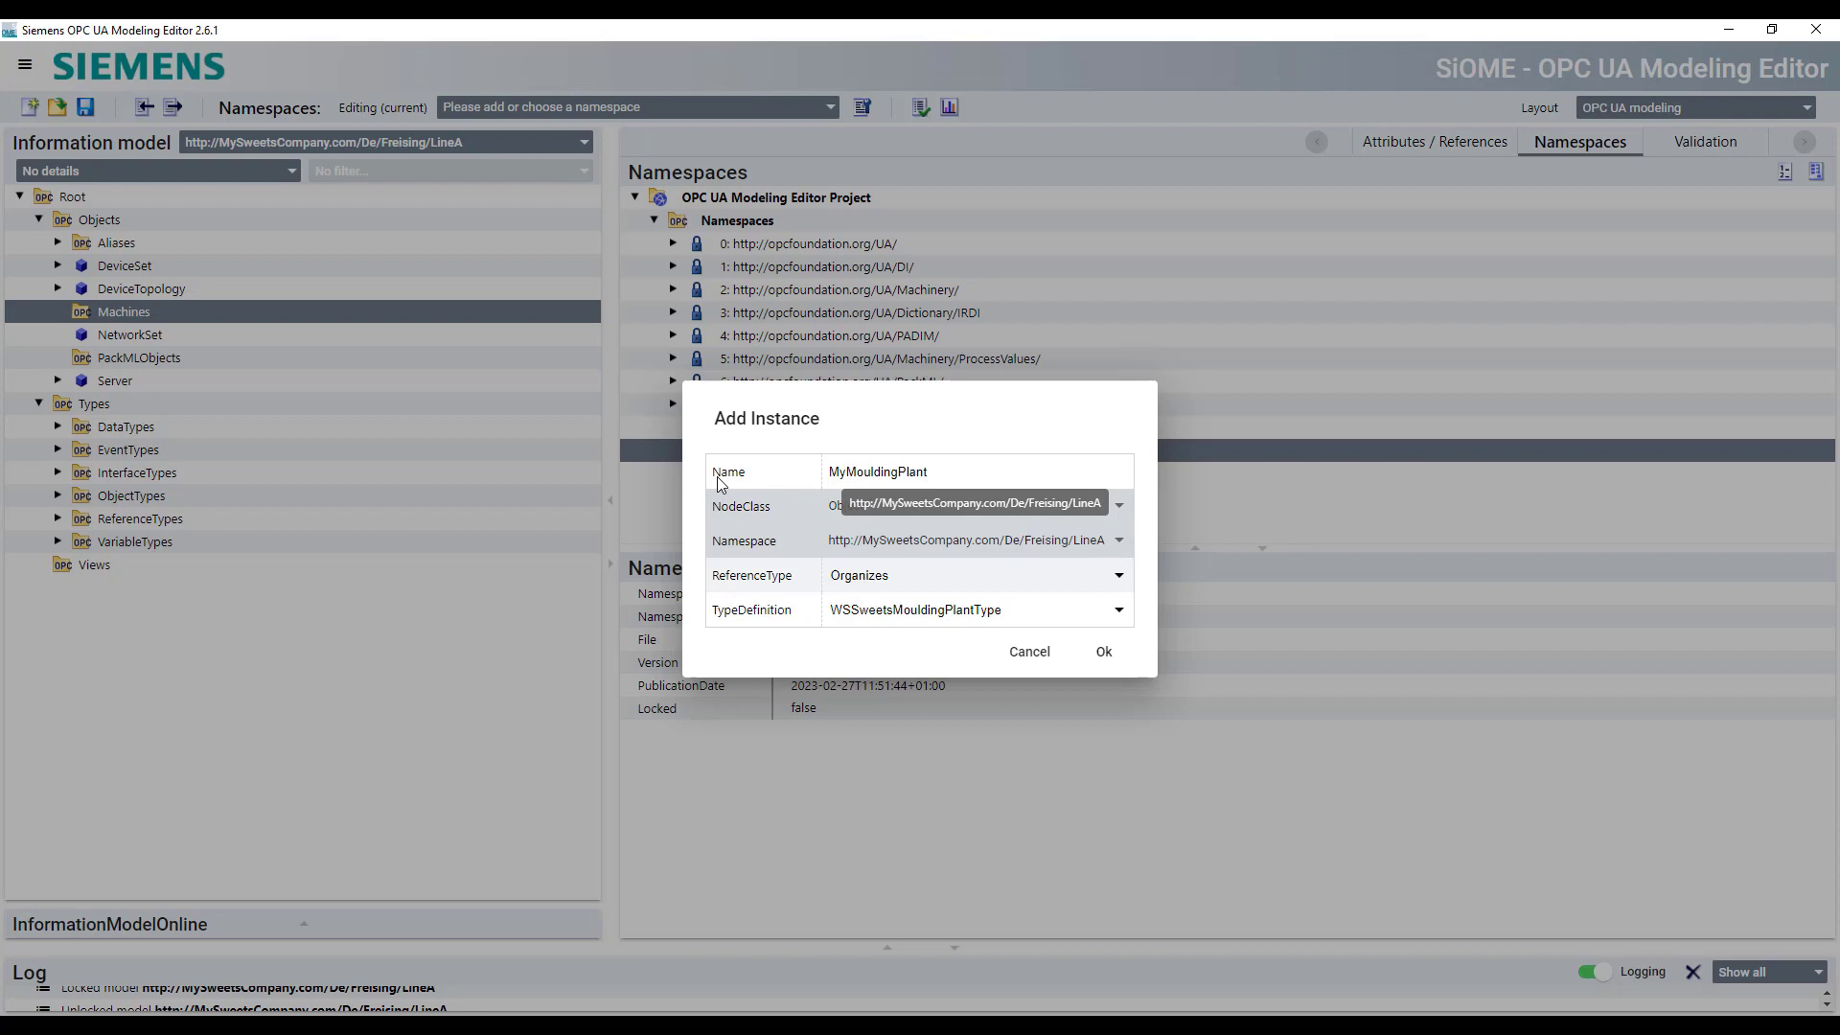
drag(728, 408, 851, 473)
click(796, 363)
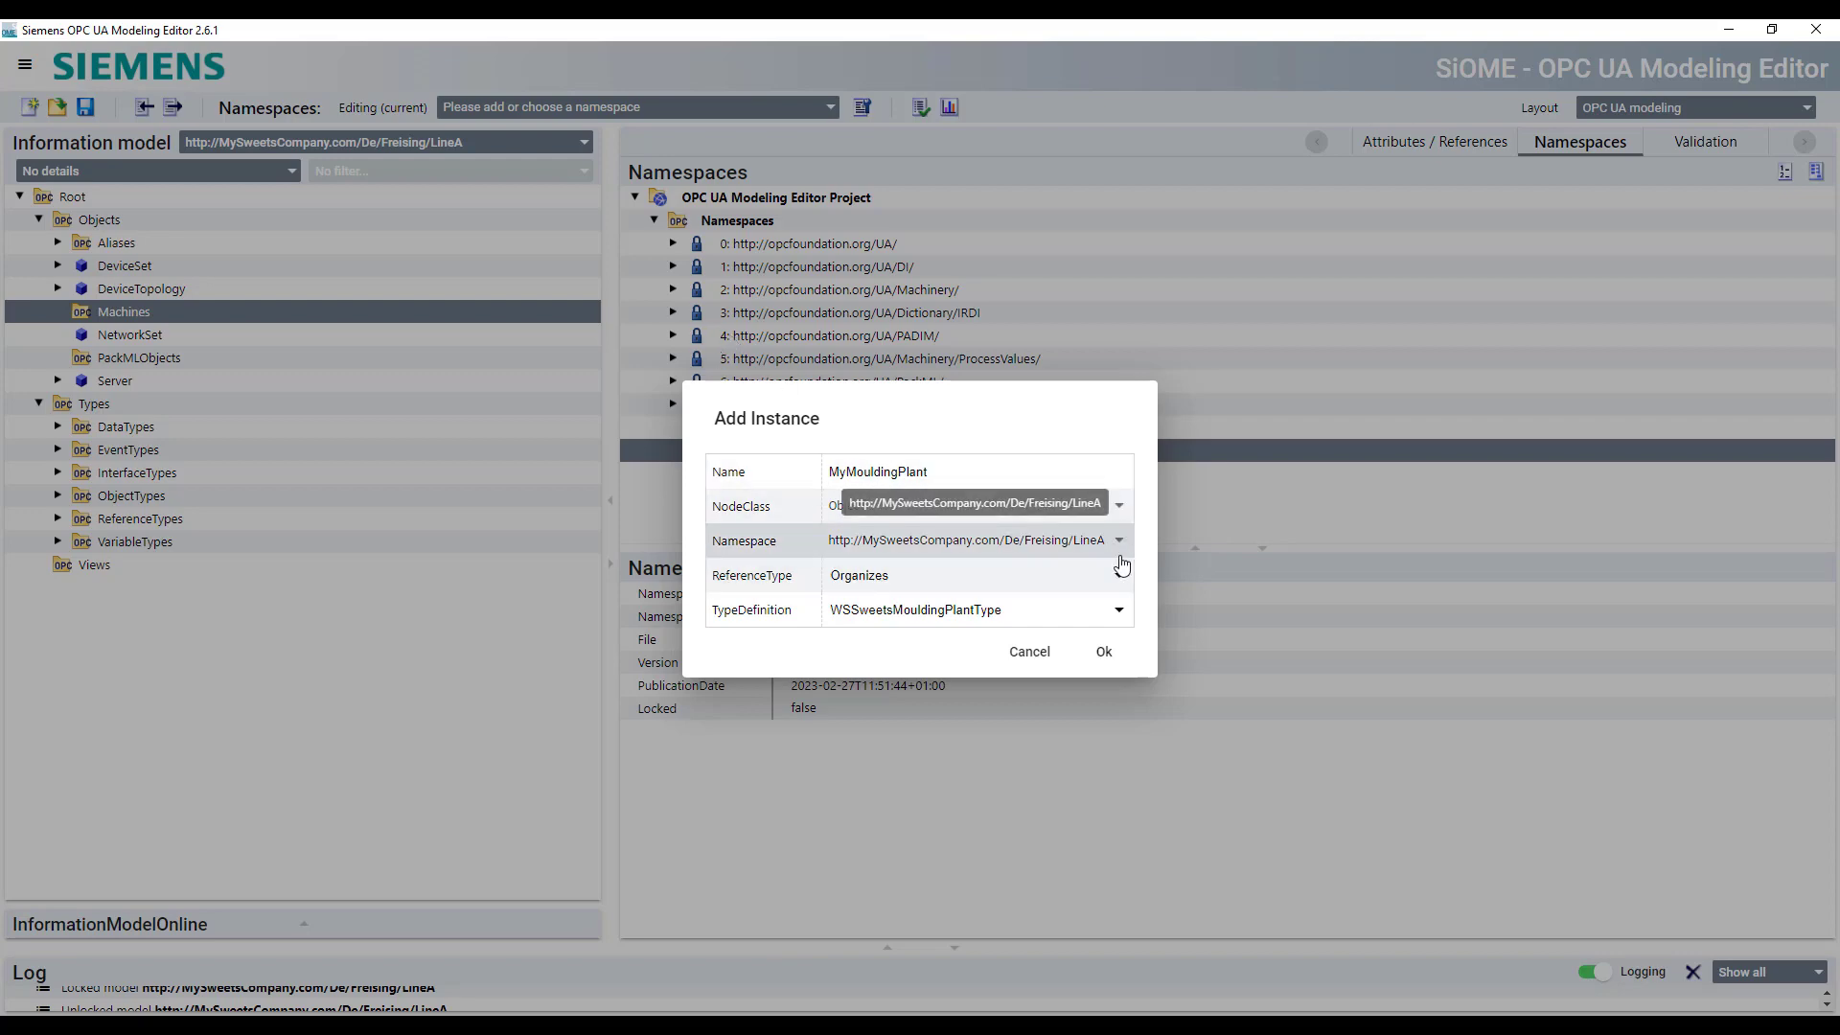
click(1104, 654)
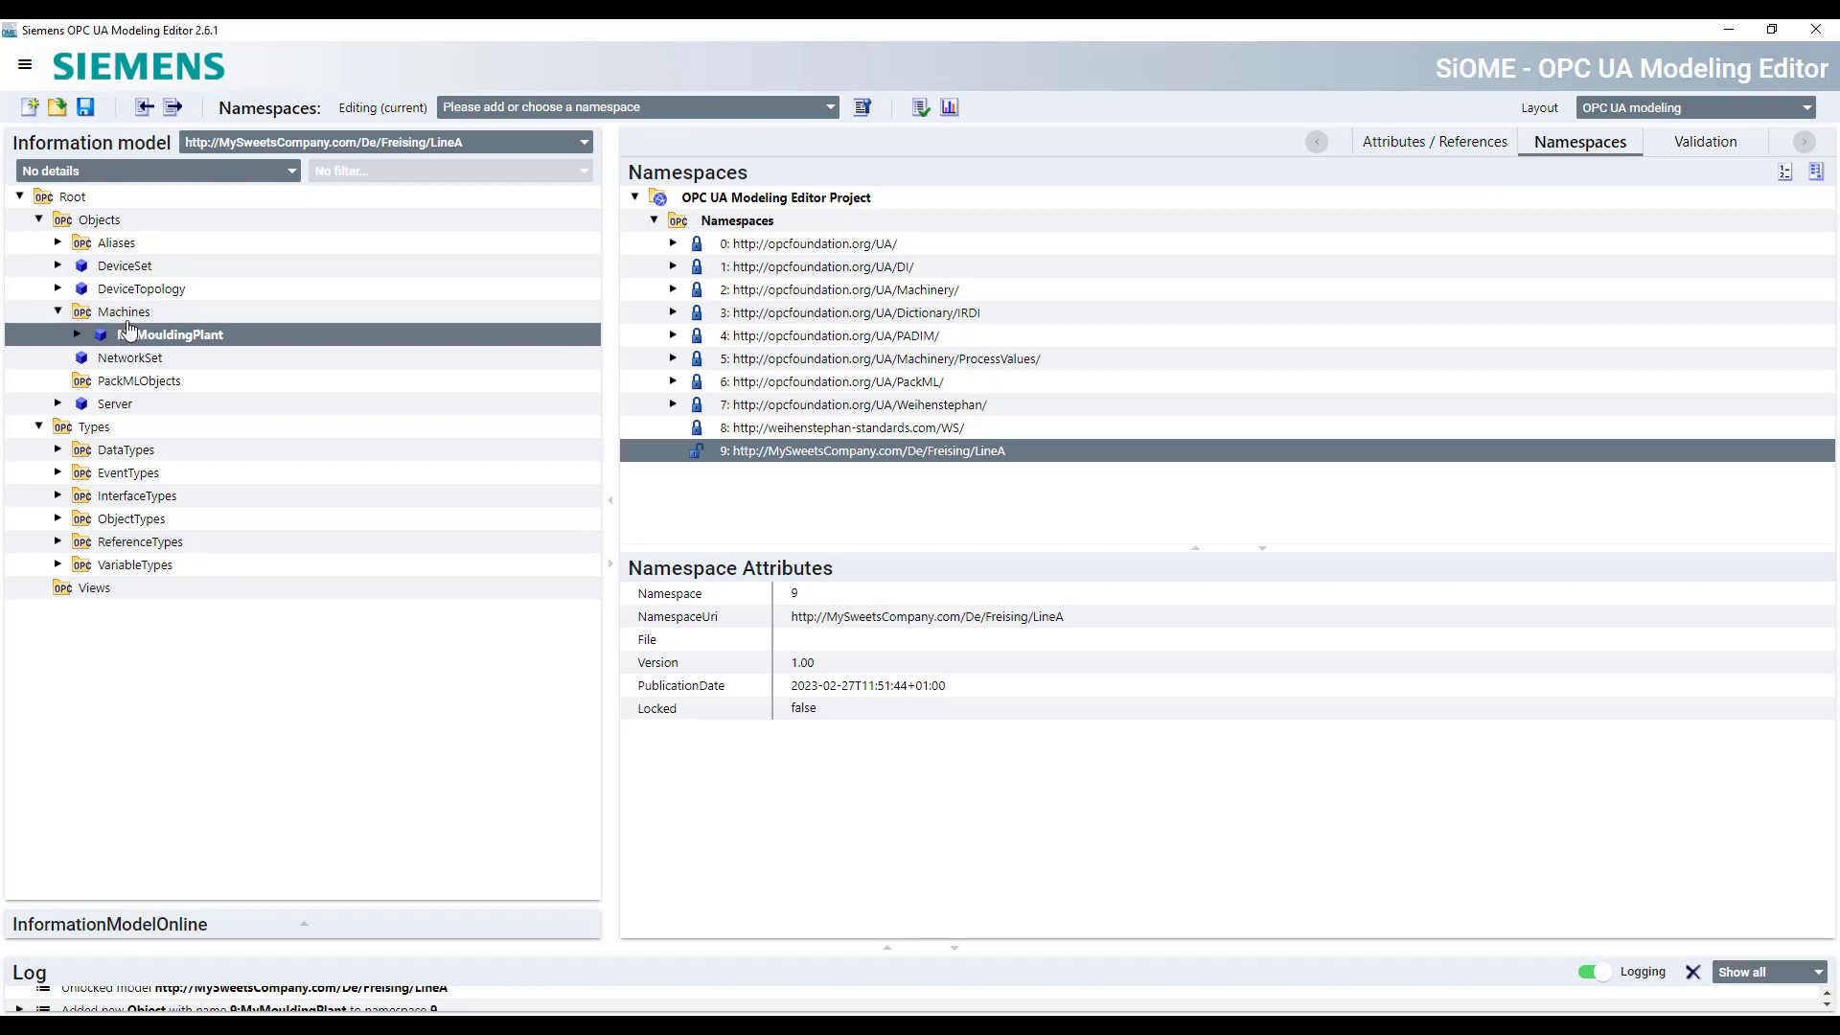
Open the MyMouldingPlant instance and examine its type-defined, placeholder, hierarchical and non-hierarchical references down to its type definition
double_click(153, 338)
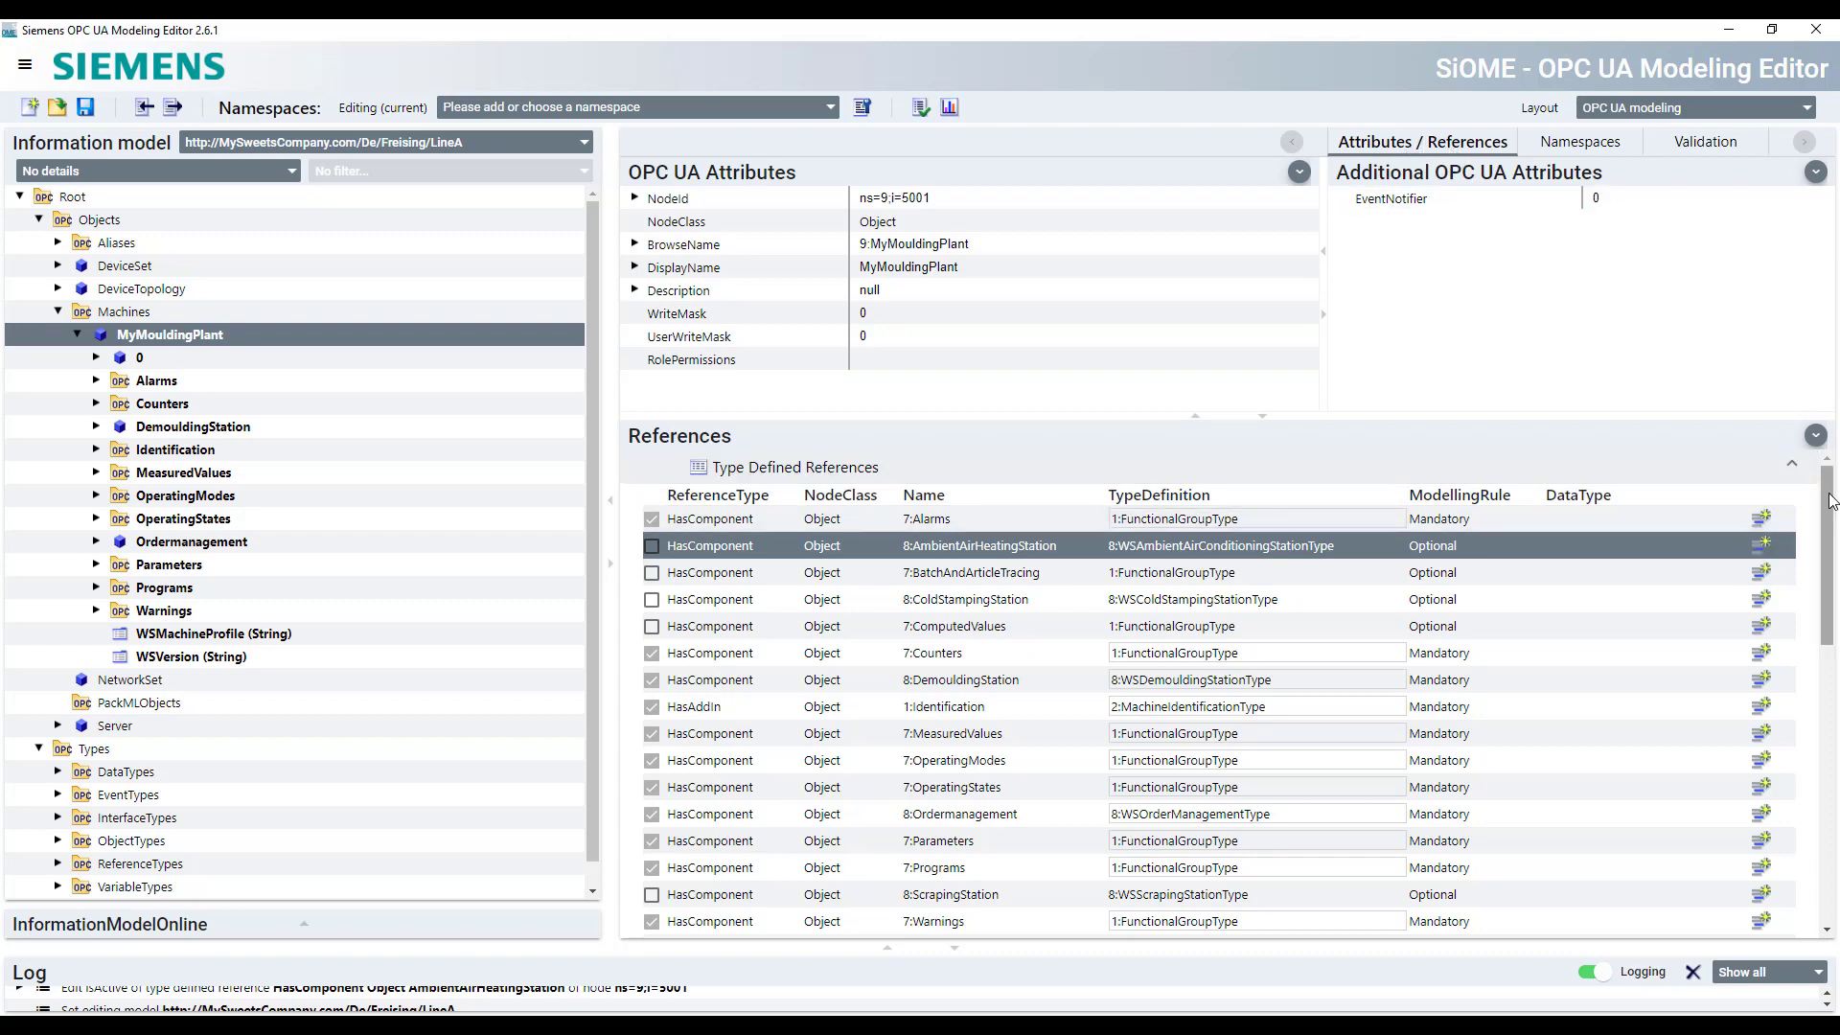
scroll(1830, 509, down, 1)
scroll(1830, 510, down, 10)
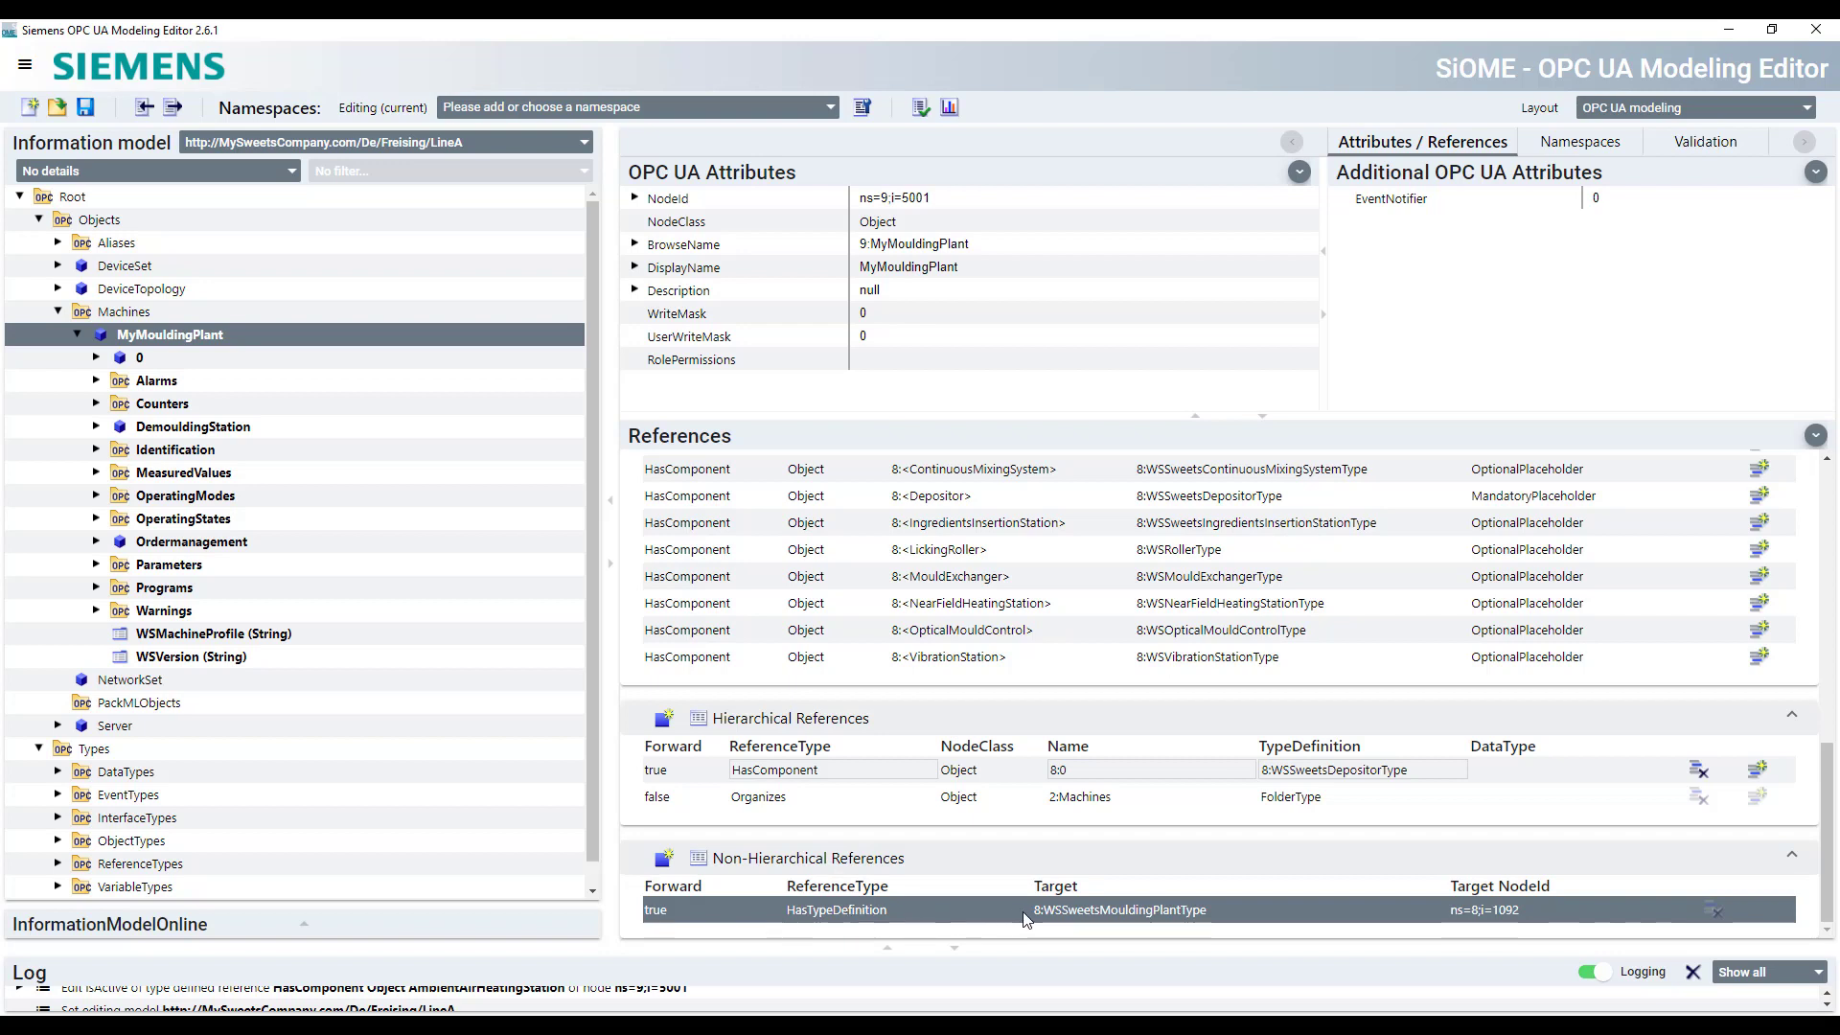
mouse_move(1086, 923)
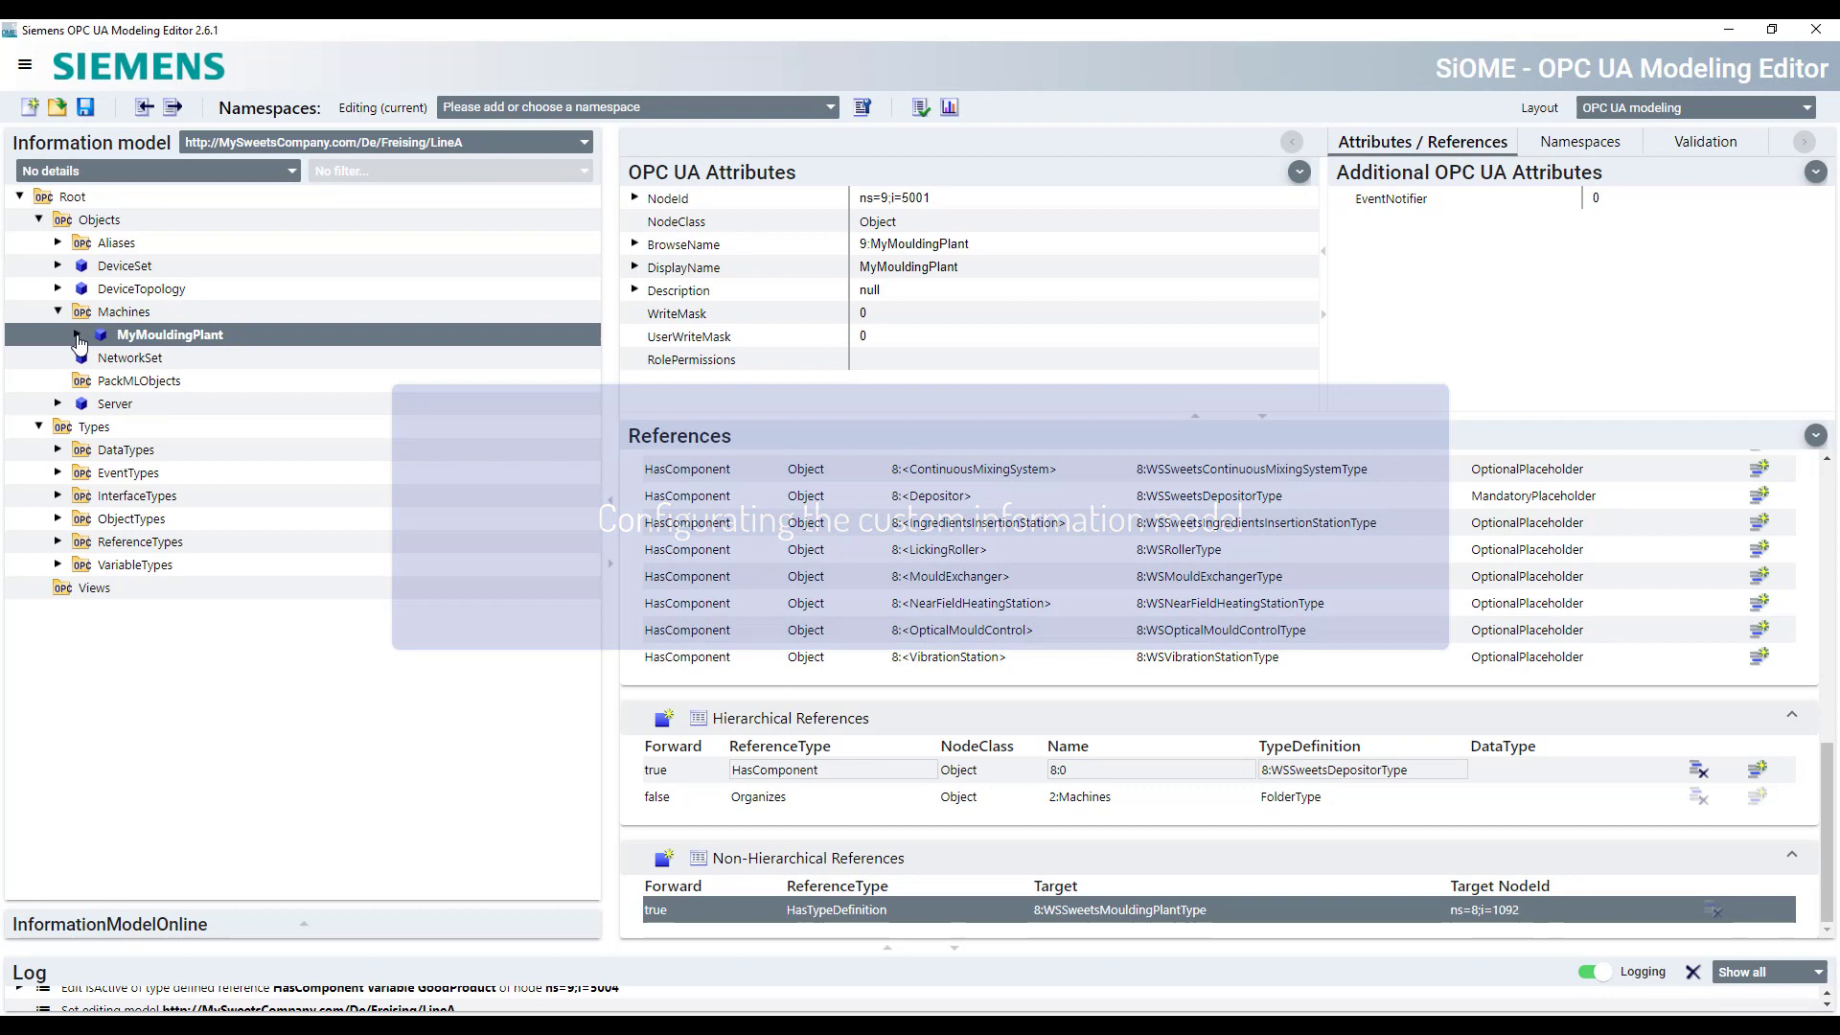
Add the optional GoodProduct variable to the Counters folder of MyMouldingPlant and collapse the folder
click(78, 335)
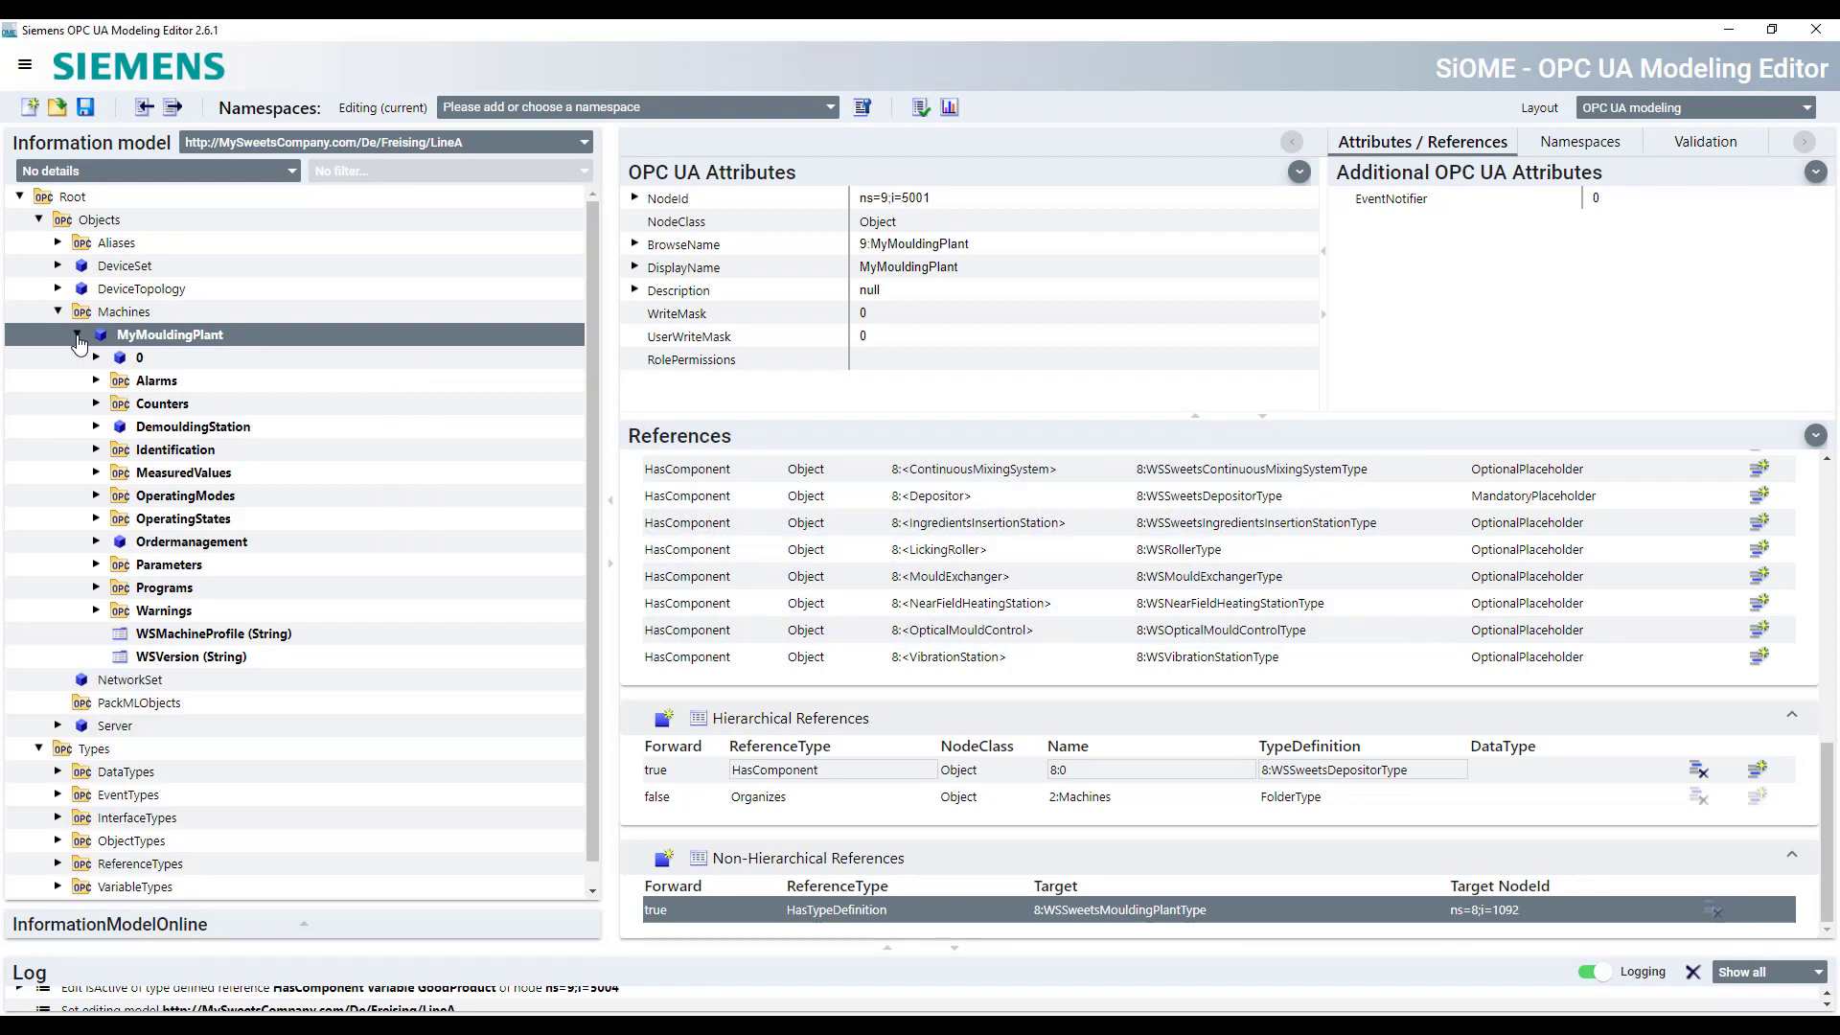
click(171, 409)
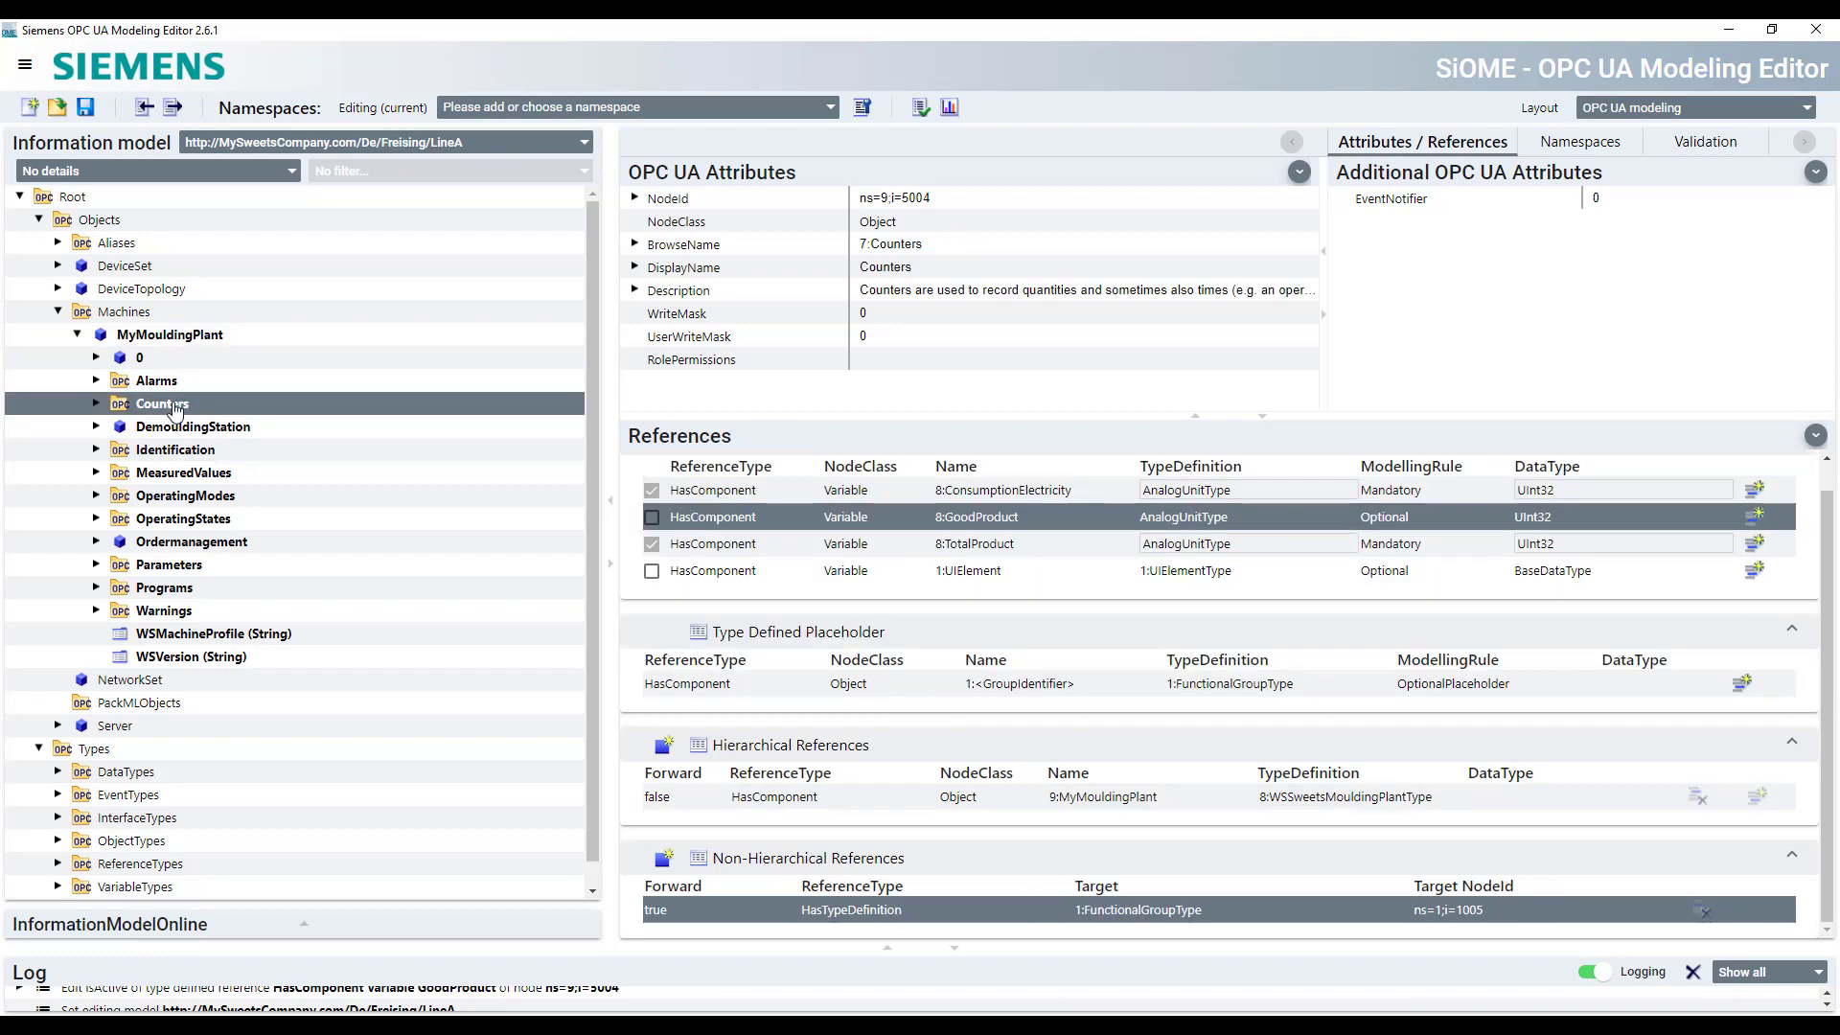
click(96, 405)
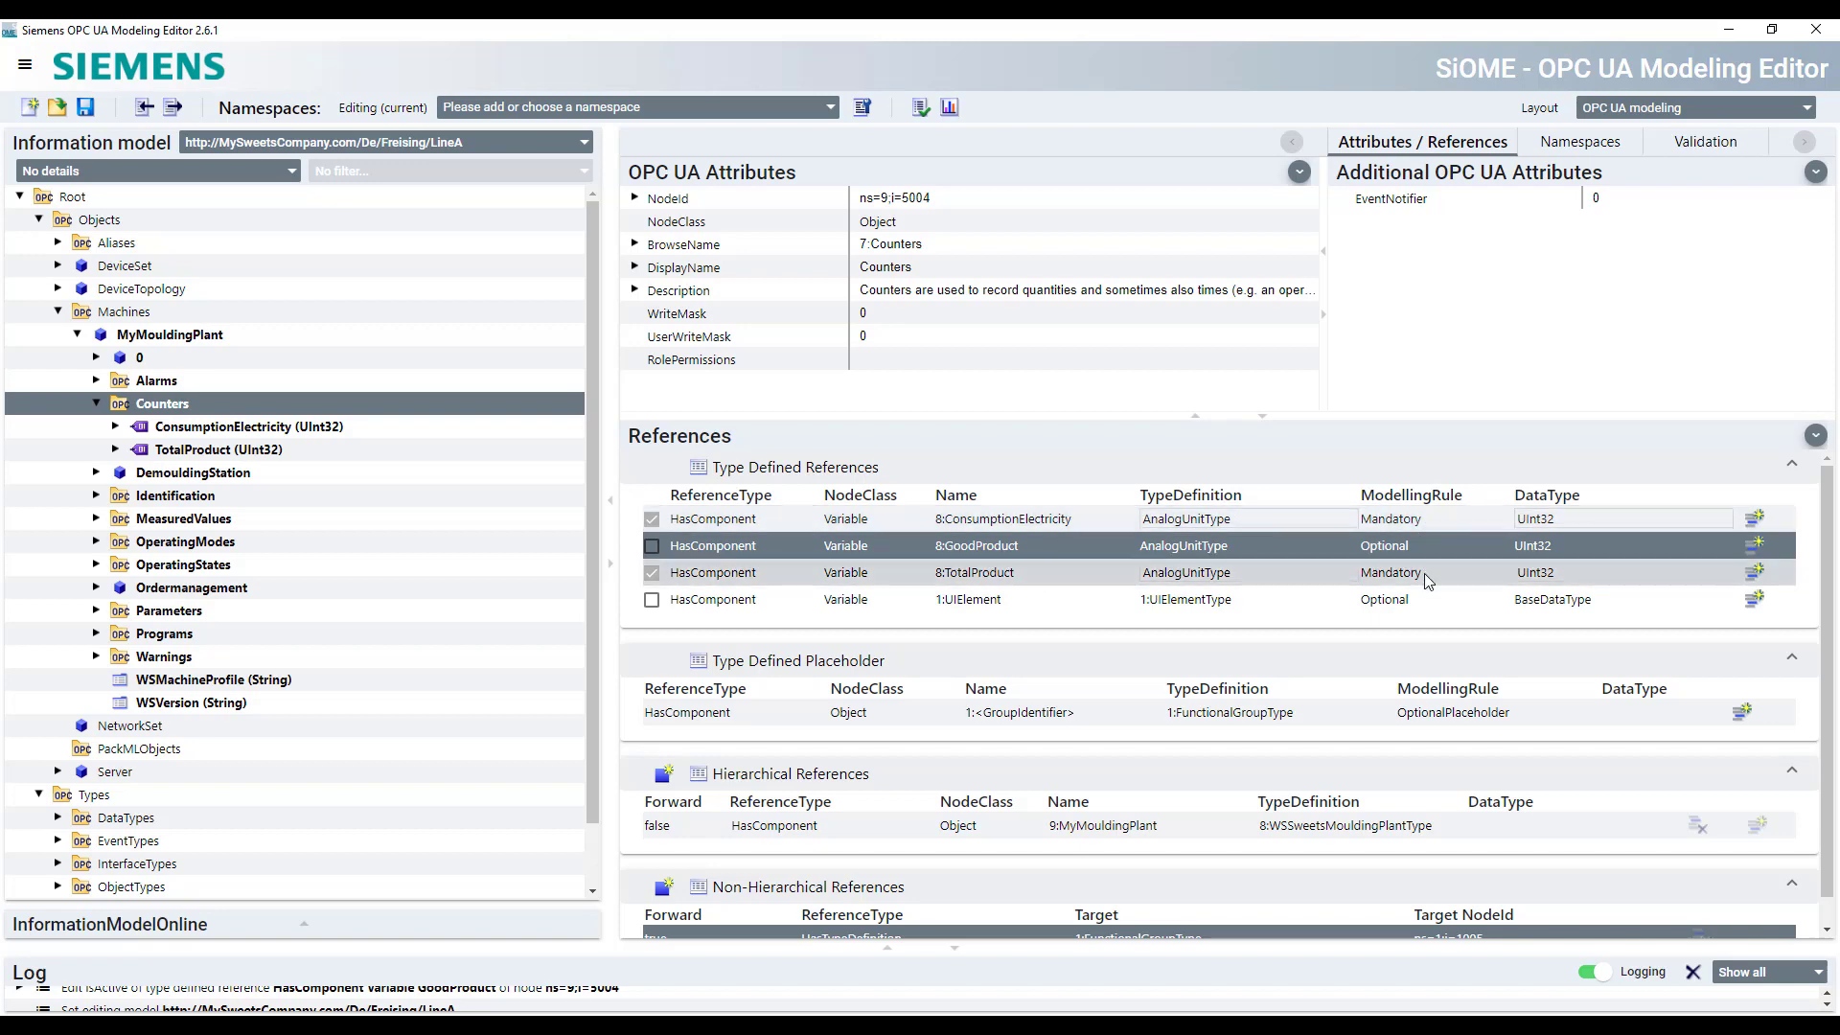
click(651, 569)
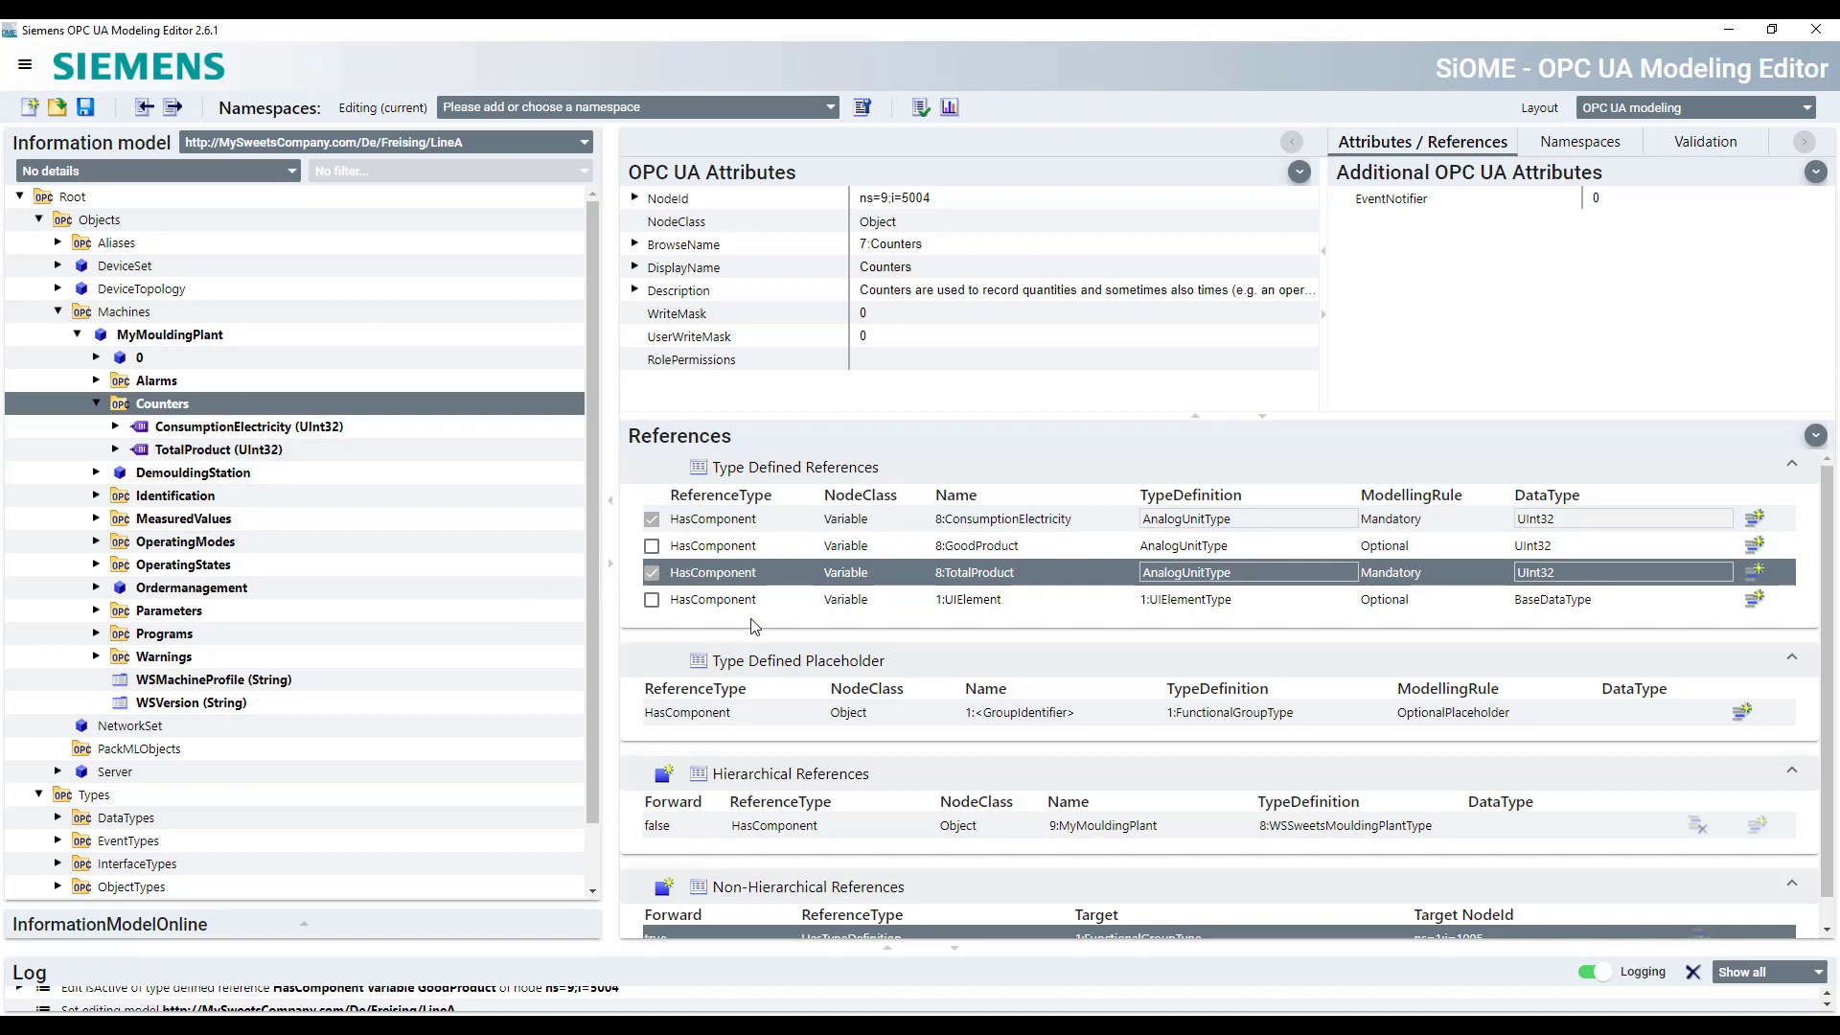
click(652, 549)
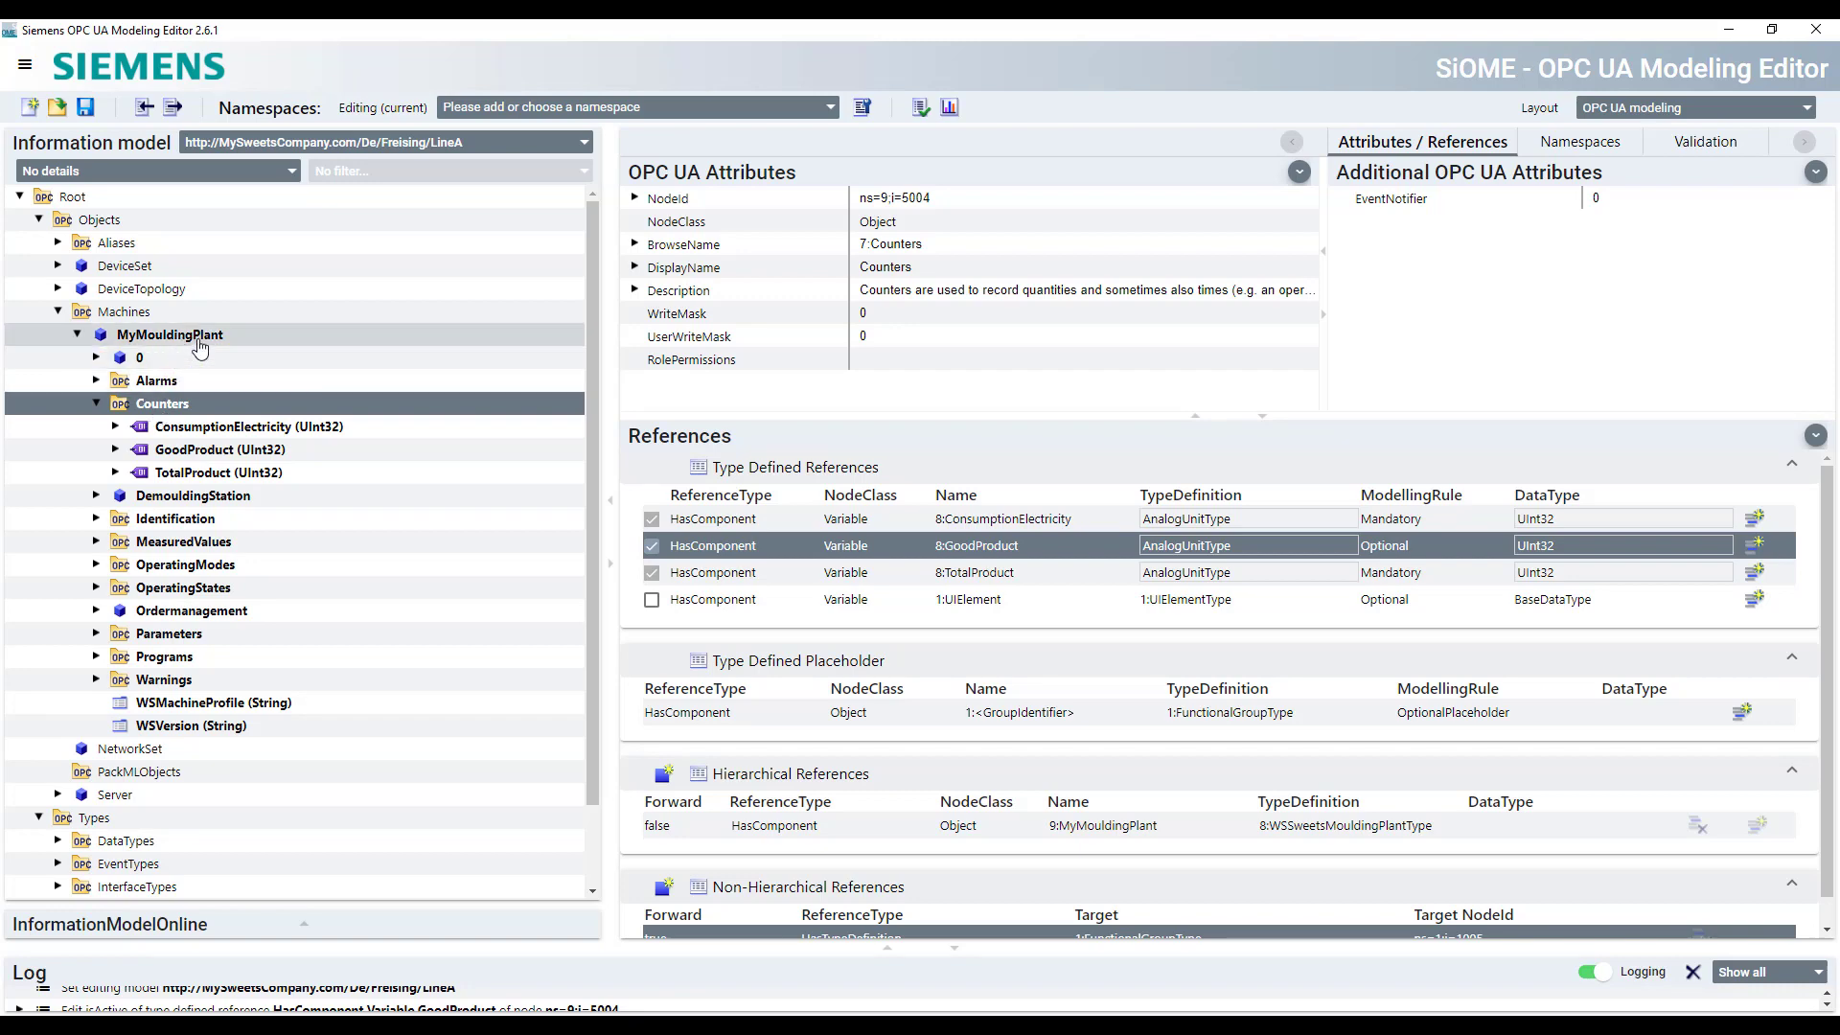
click(97, 403)
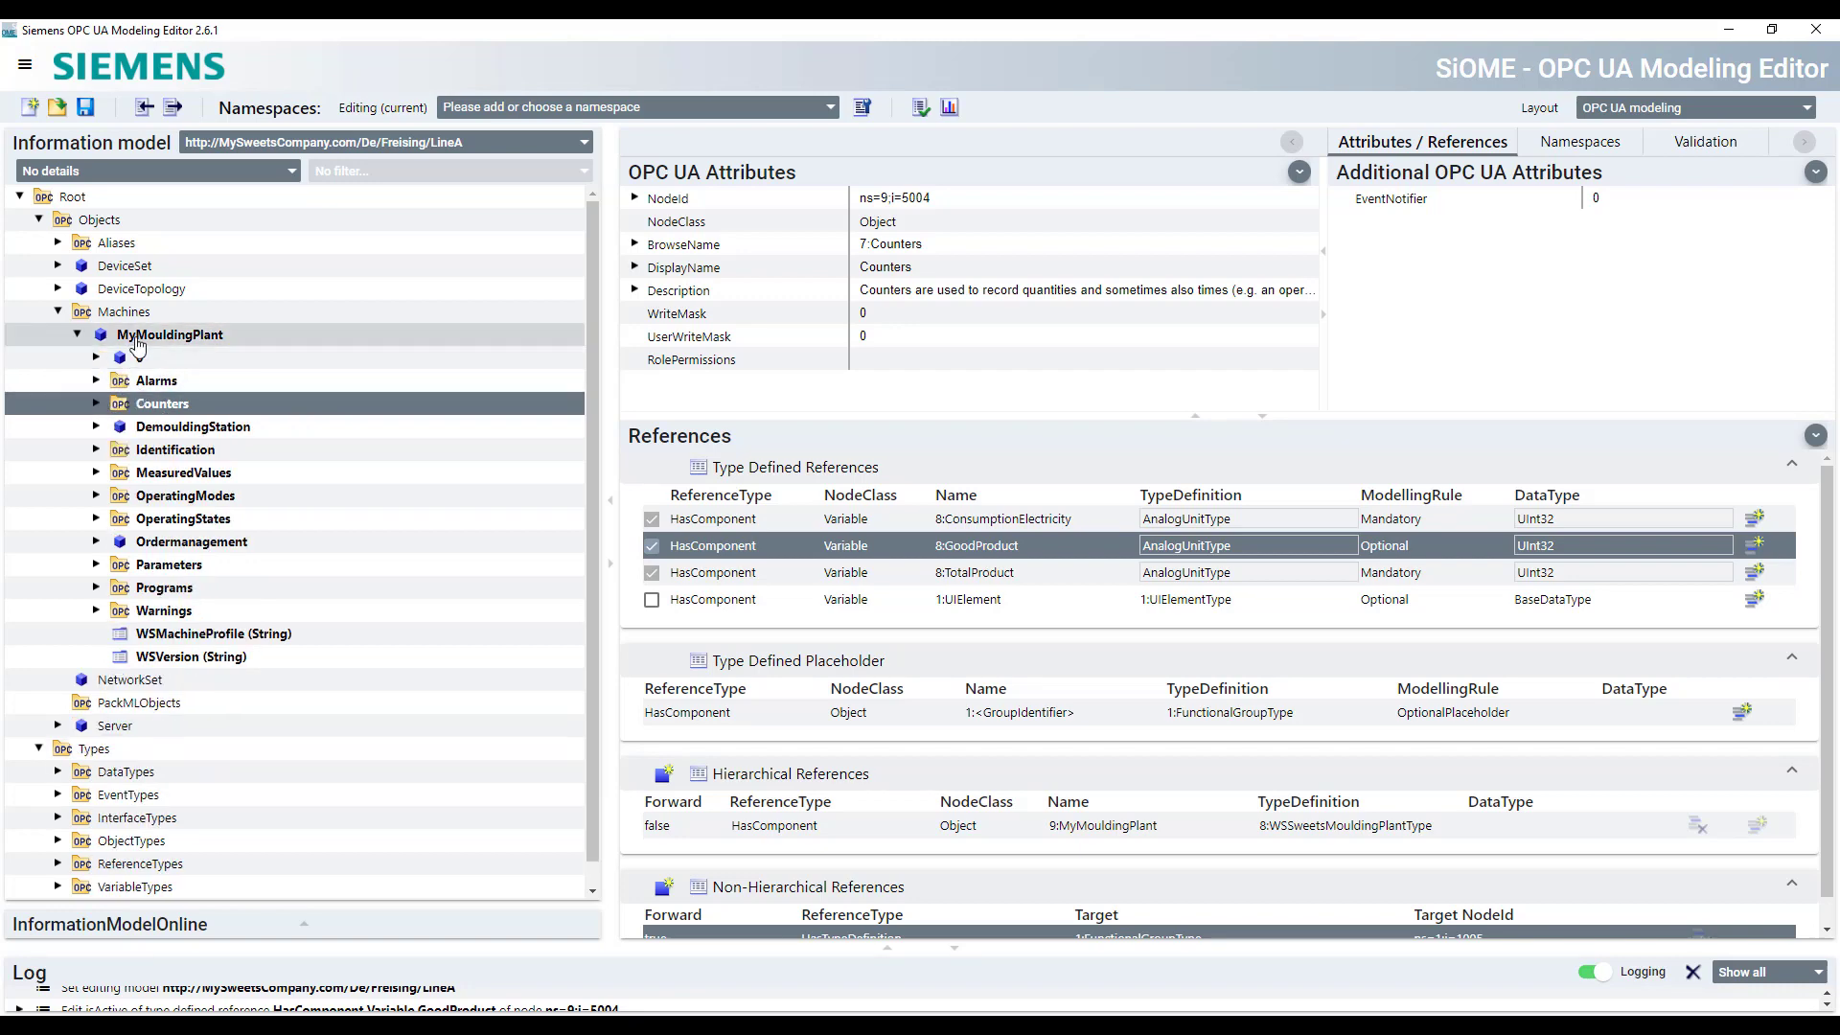
Compare the mandatory DemouldingStation with the optional components of MyMouldingPlant and add the optional AmbientAirHeatingStation object
click(144, 337)
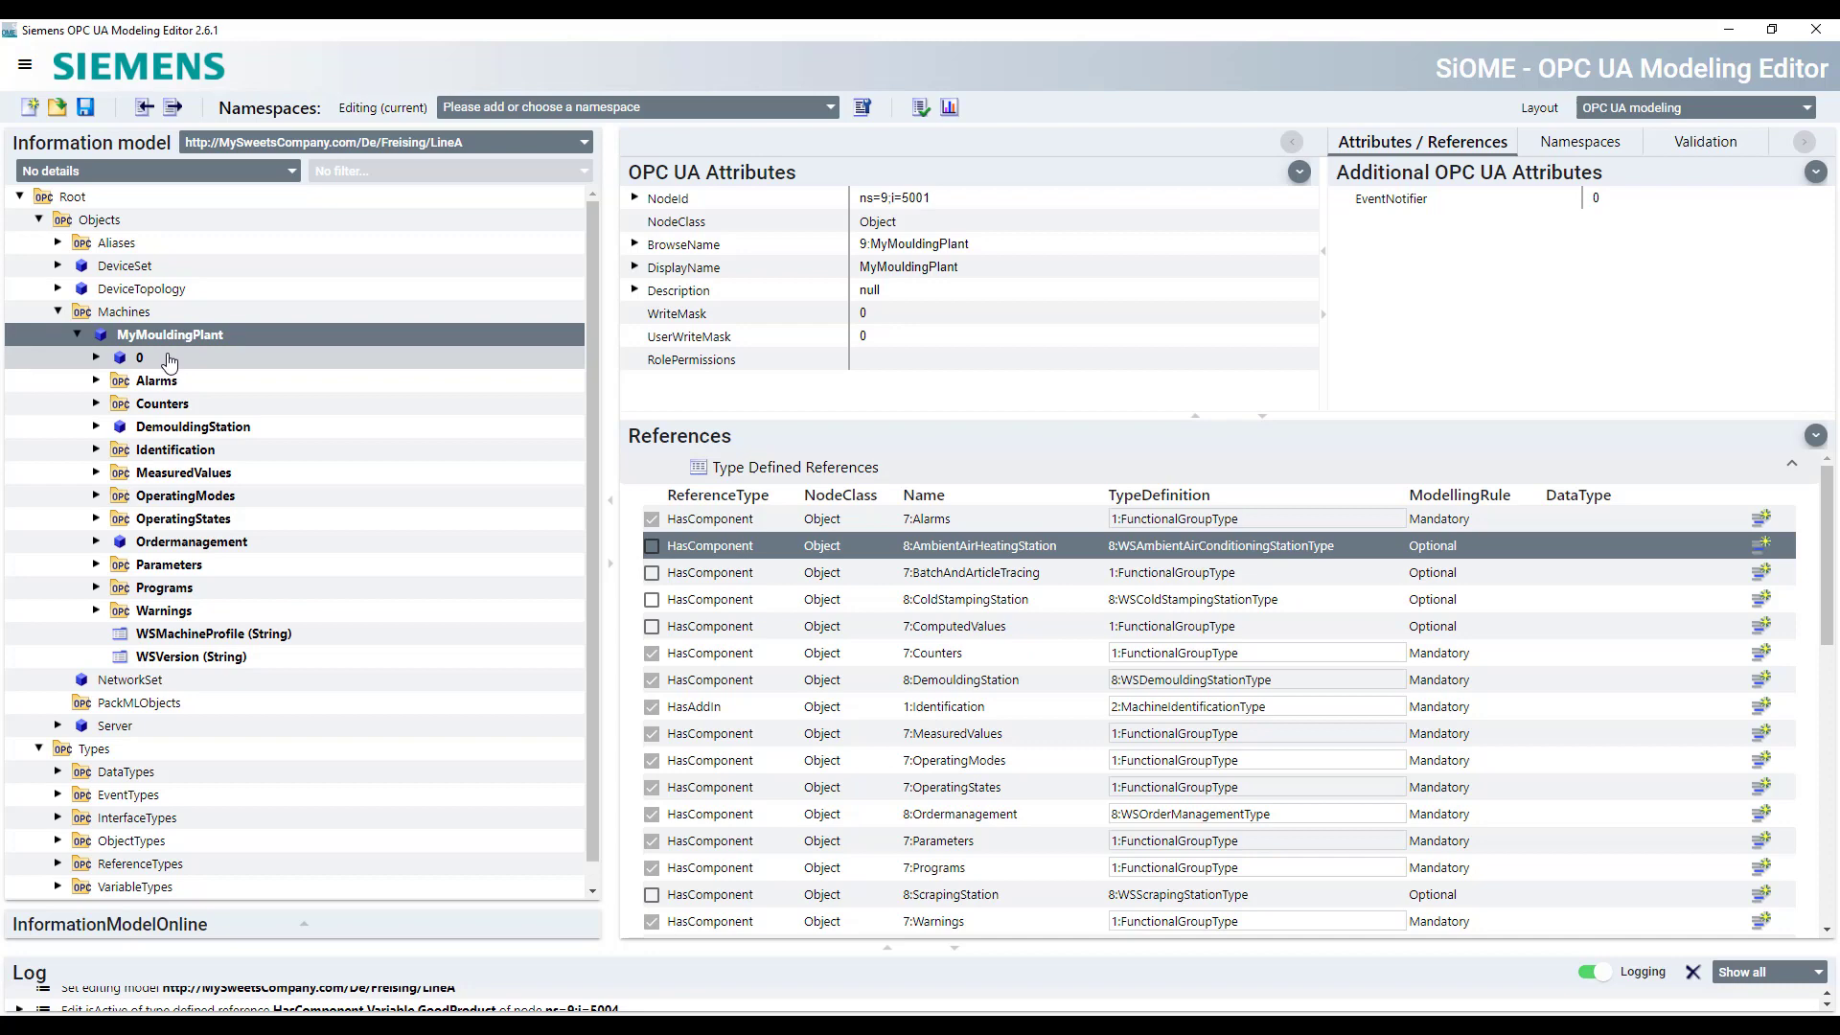
click(218, 435)
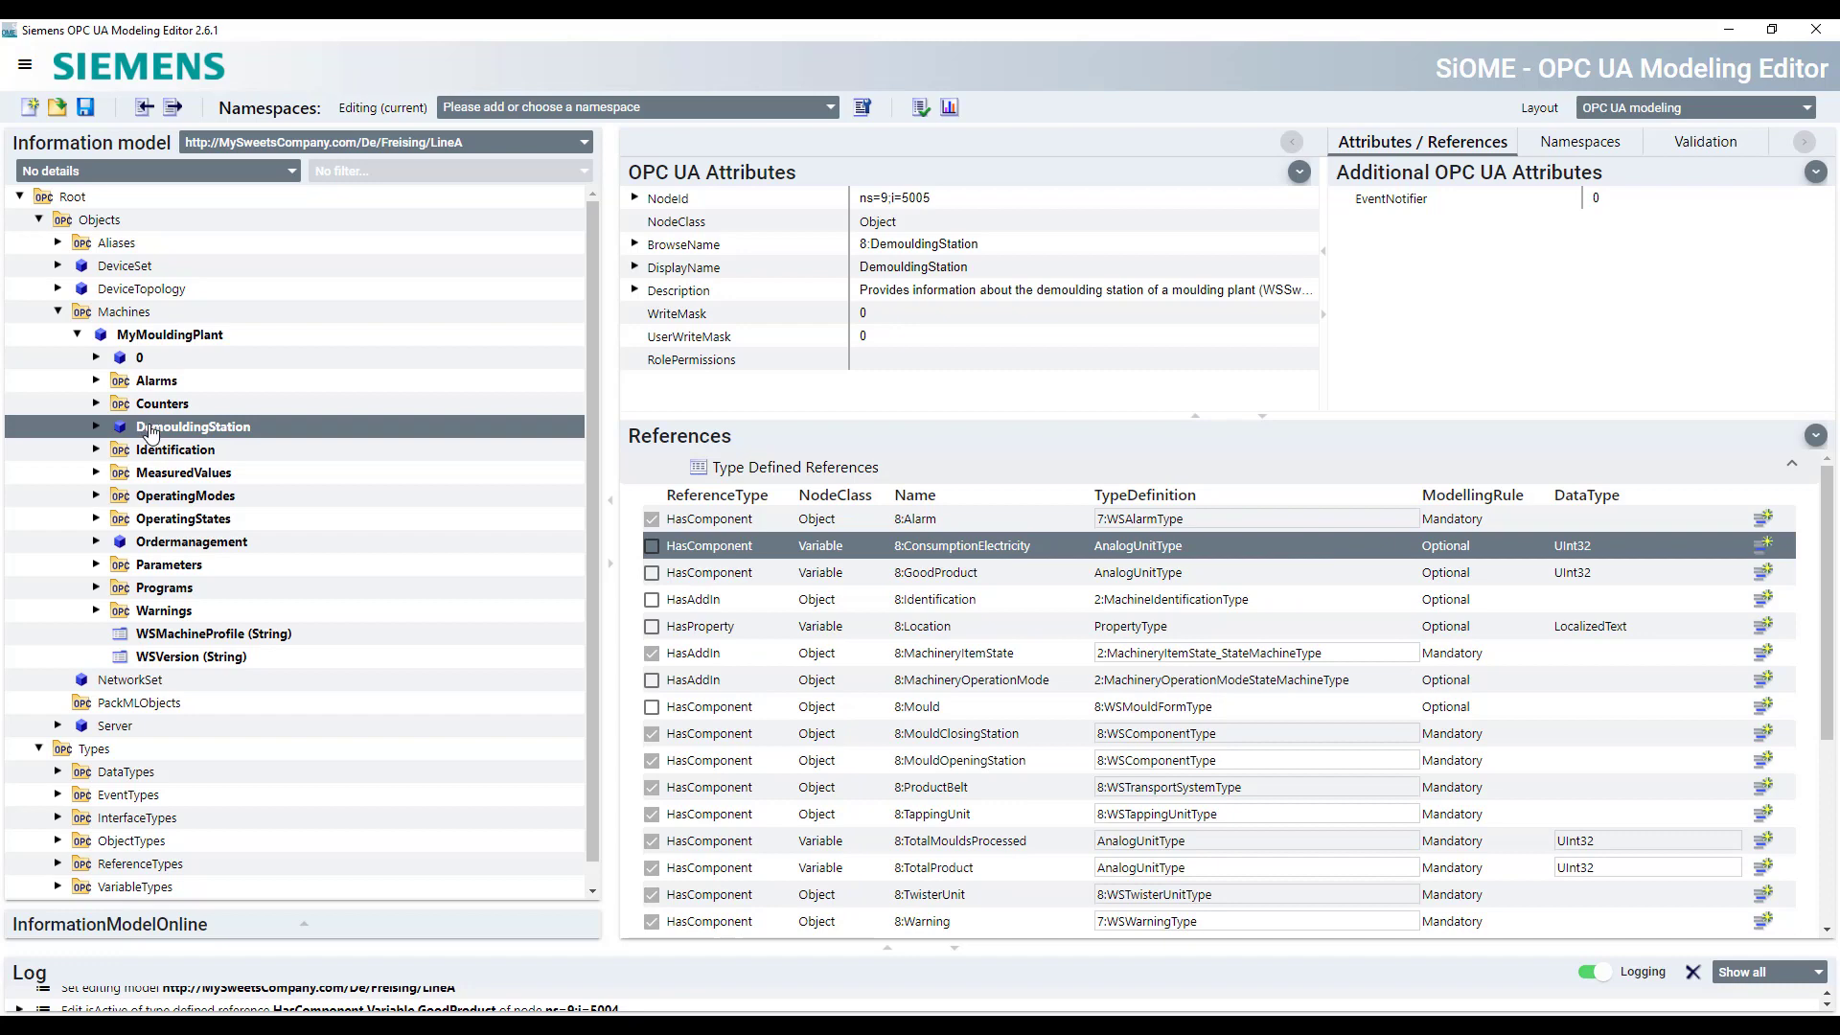
click(172, 343)
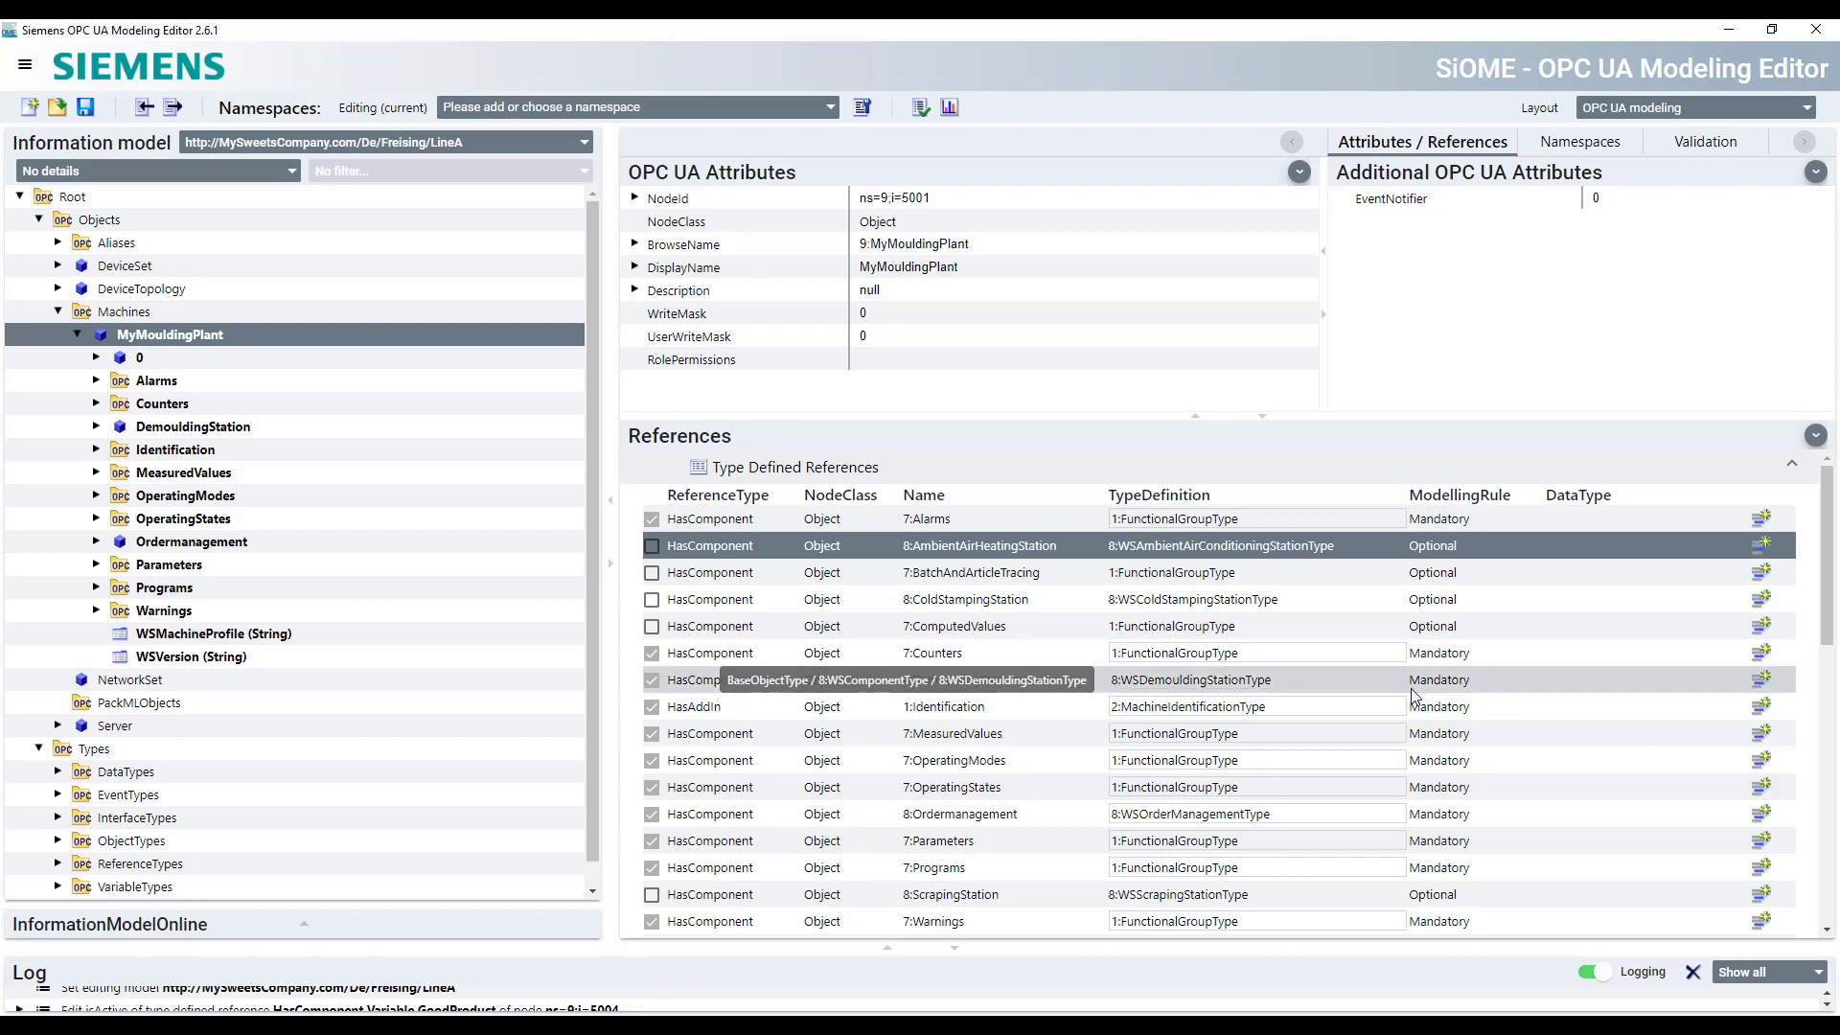
click(1457, 682)
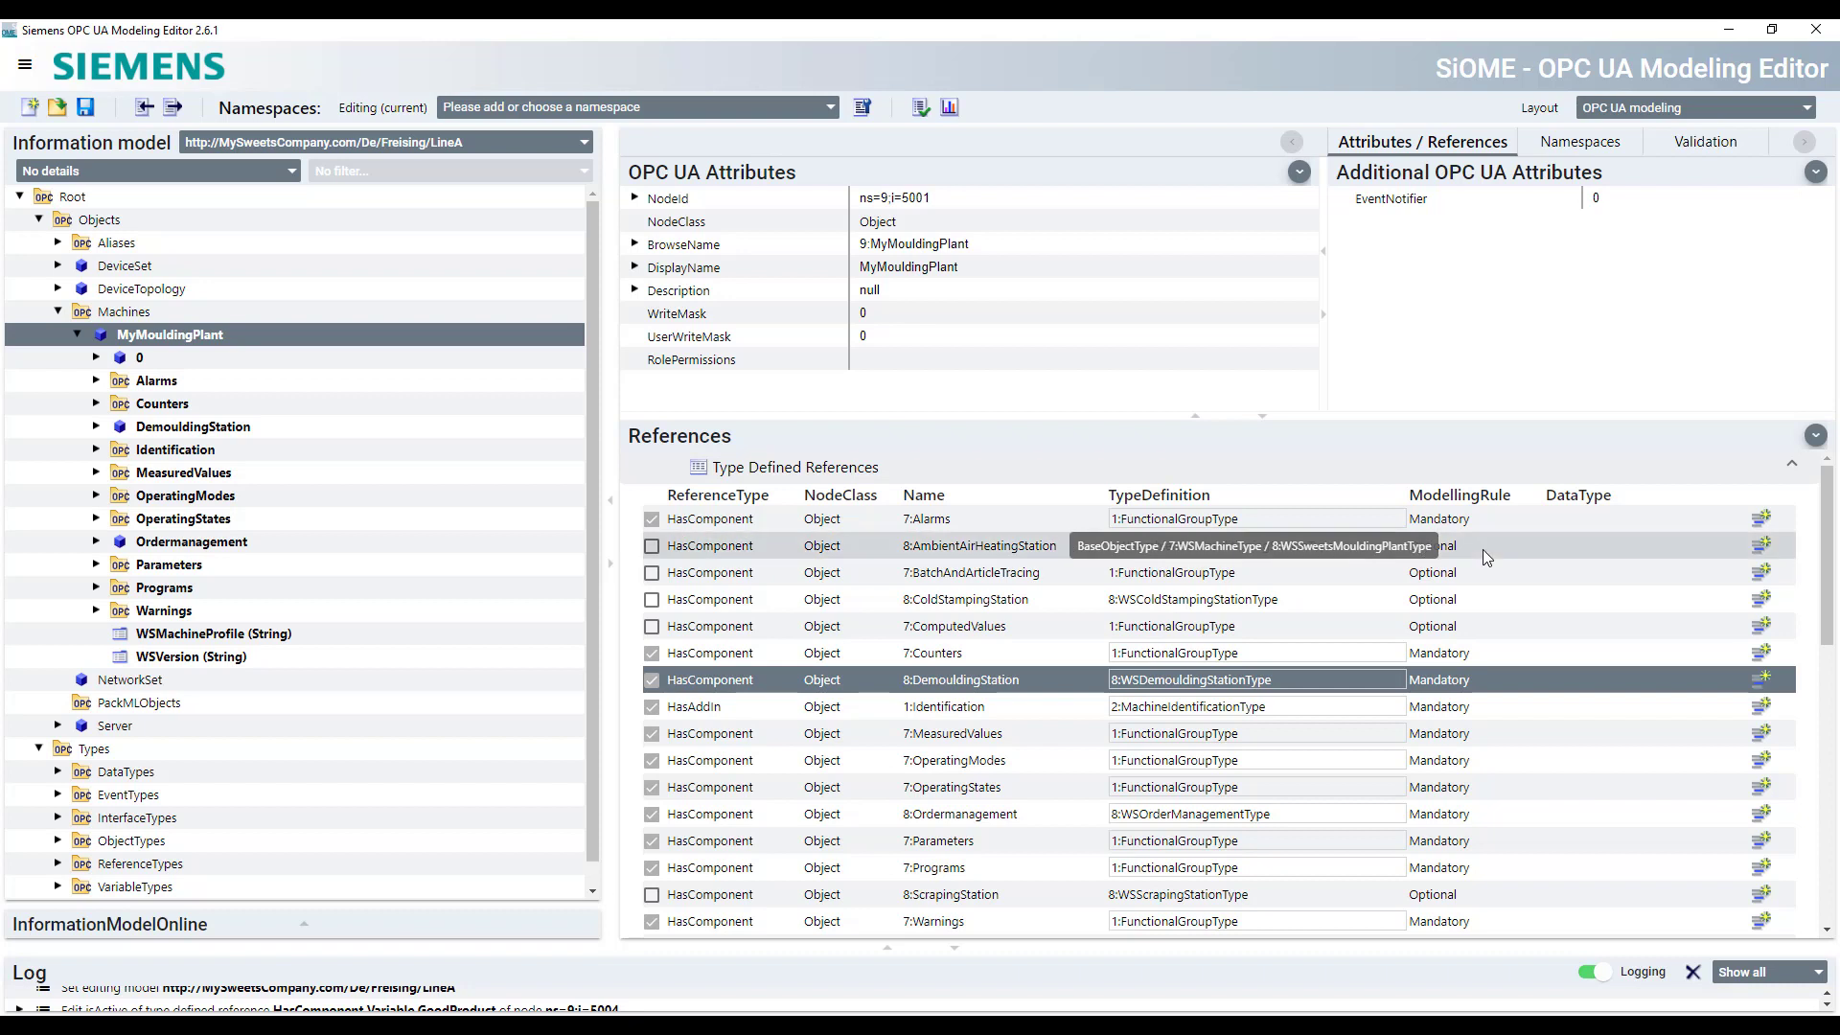
click(652, 551)
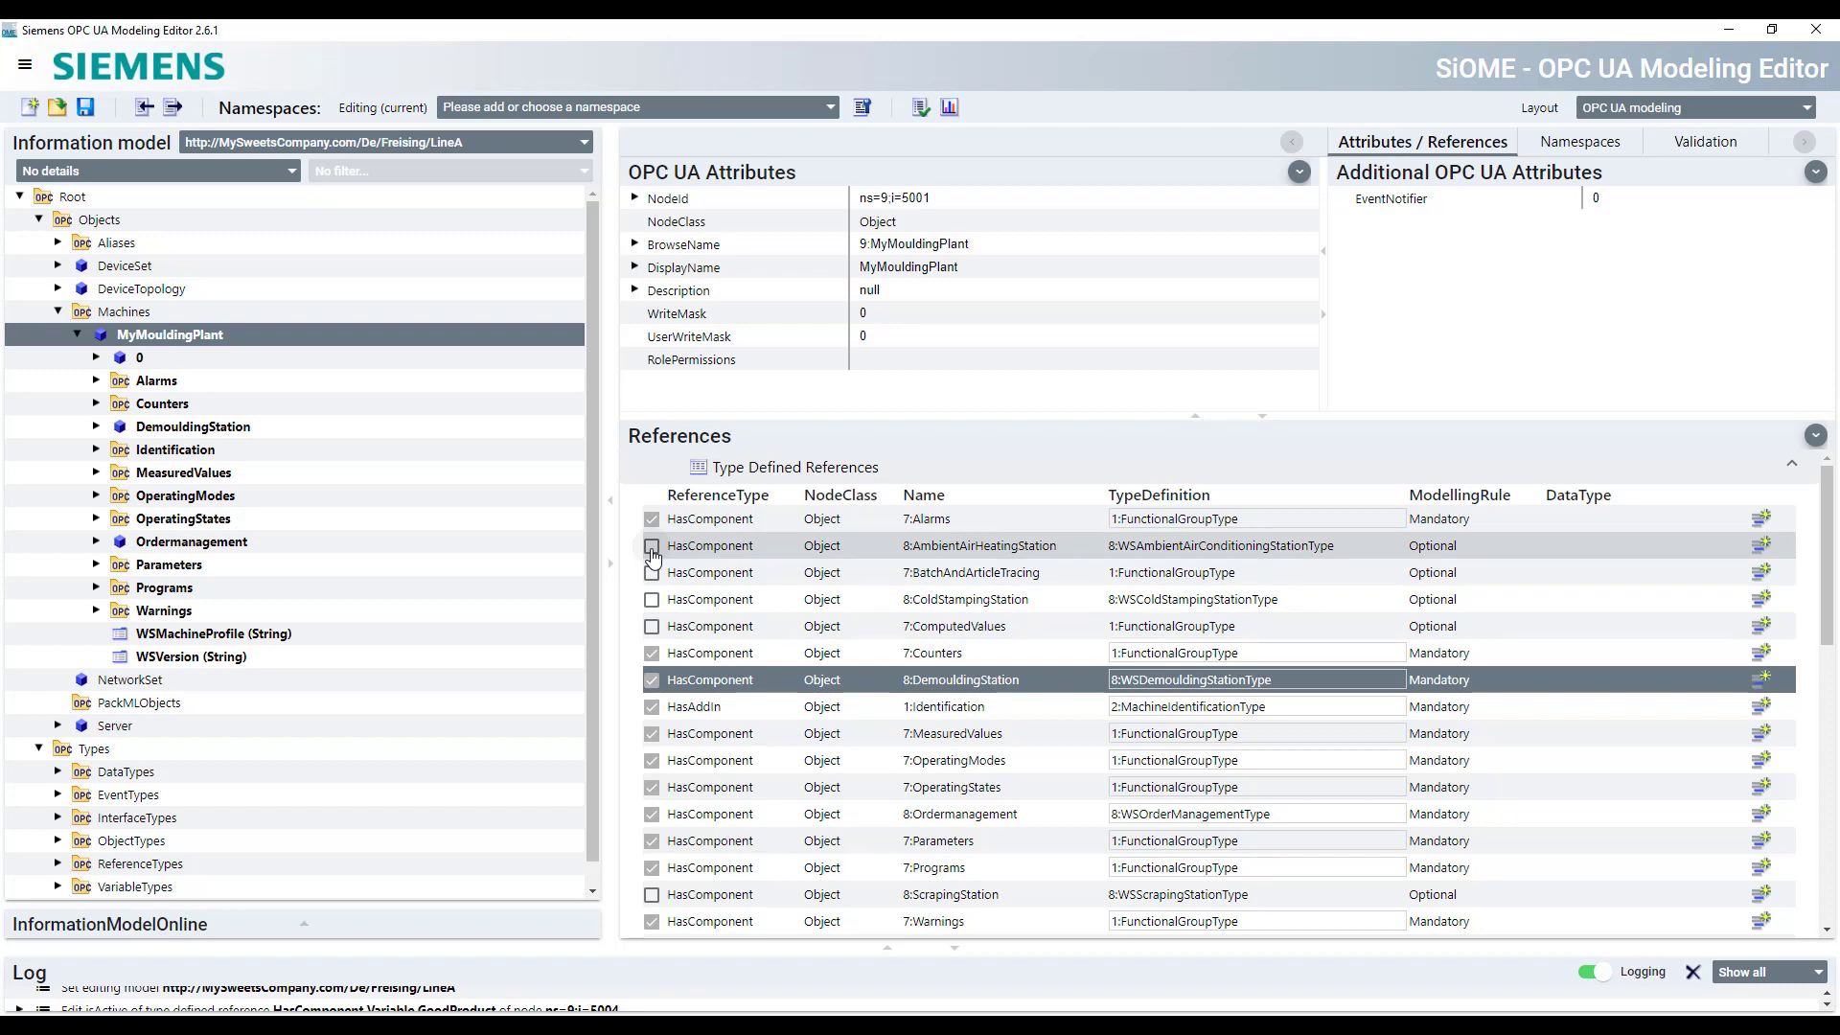
click(651, 548)
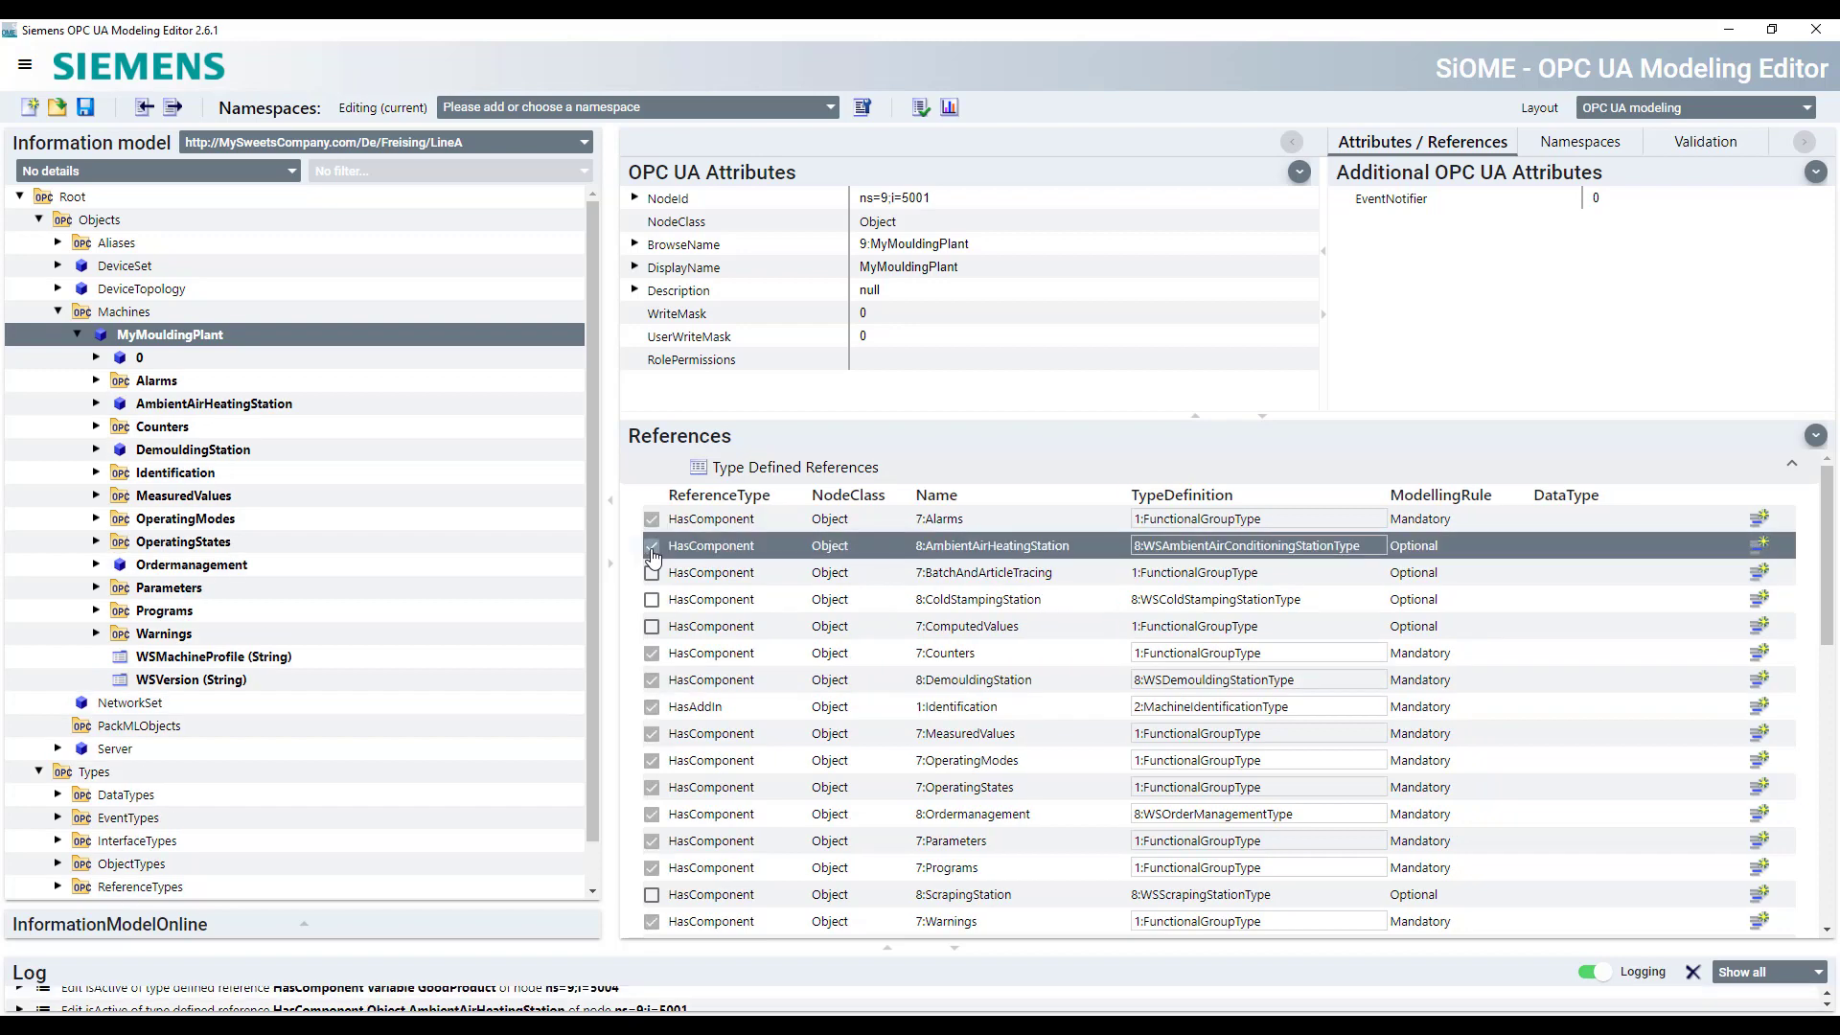
Check the type definition of MyMouldingPlant's component 0 and rename that depositor as DespositorShell in the plant's hierarchical references
click(142, 364)
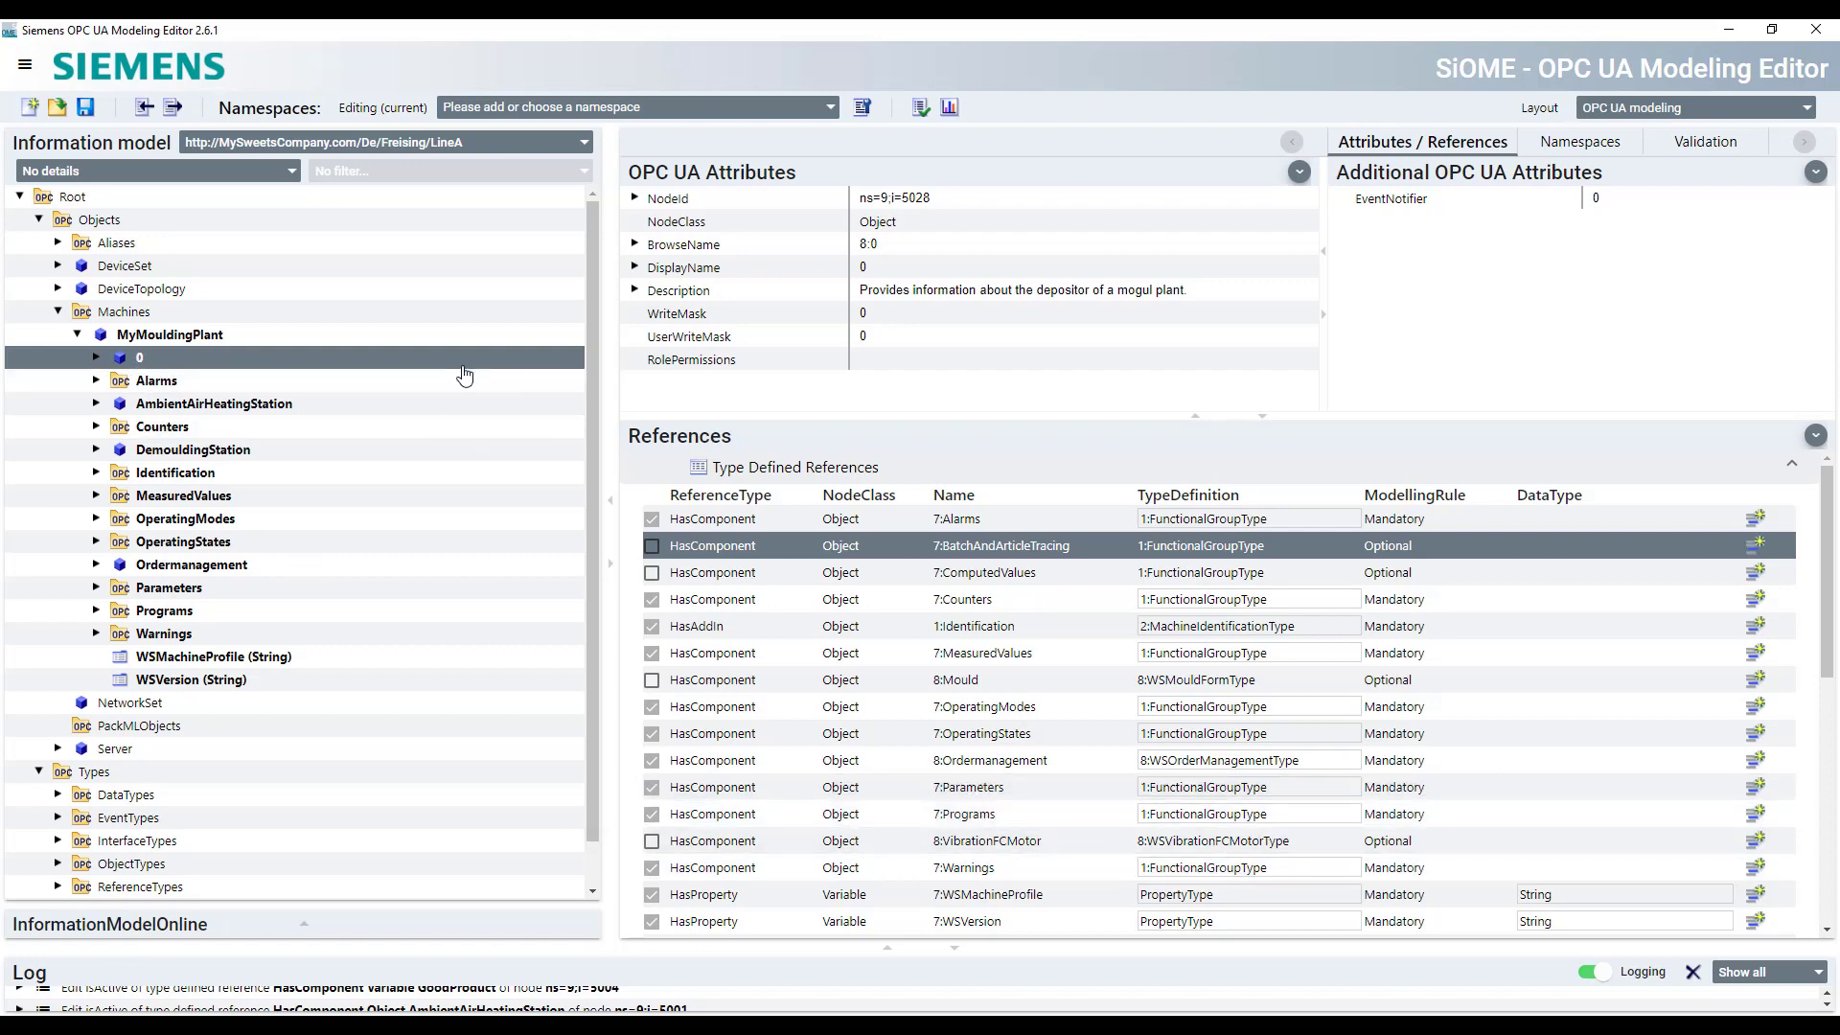
scroll(1233, 815, down, 8)
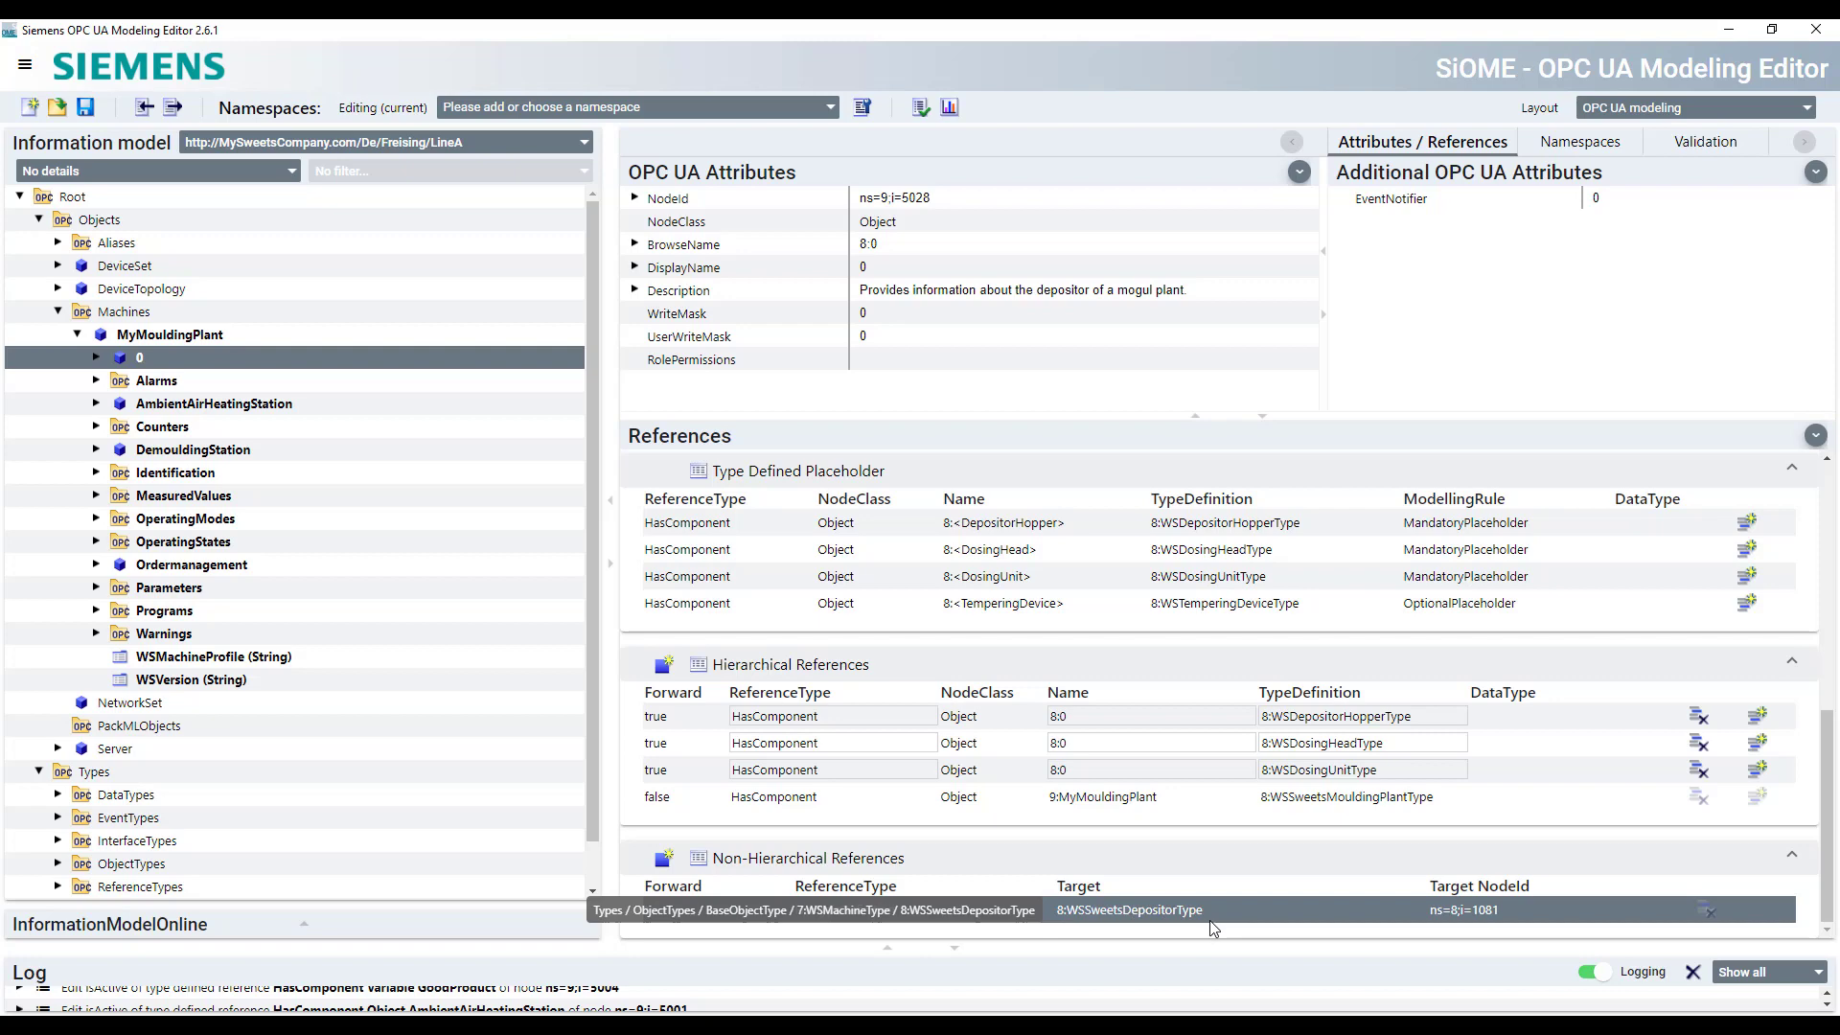
click(169, 337)
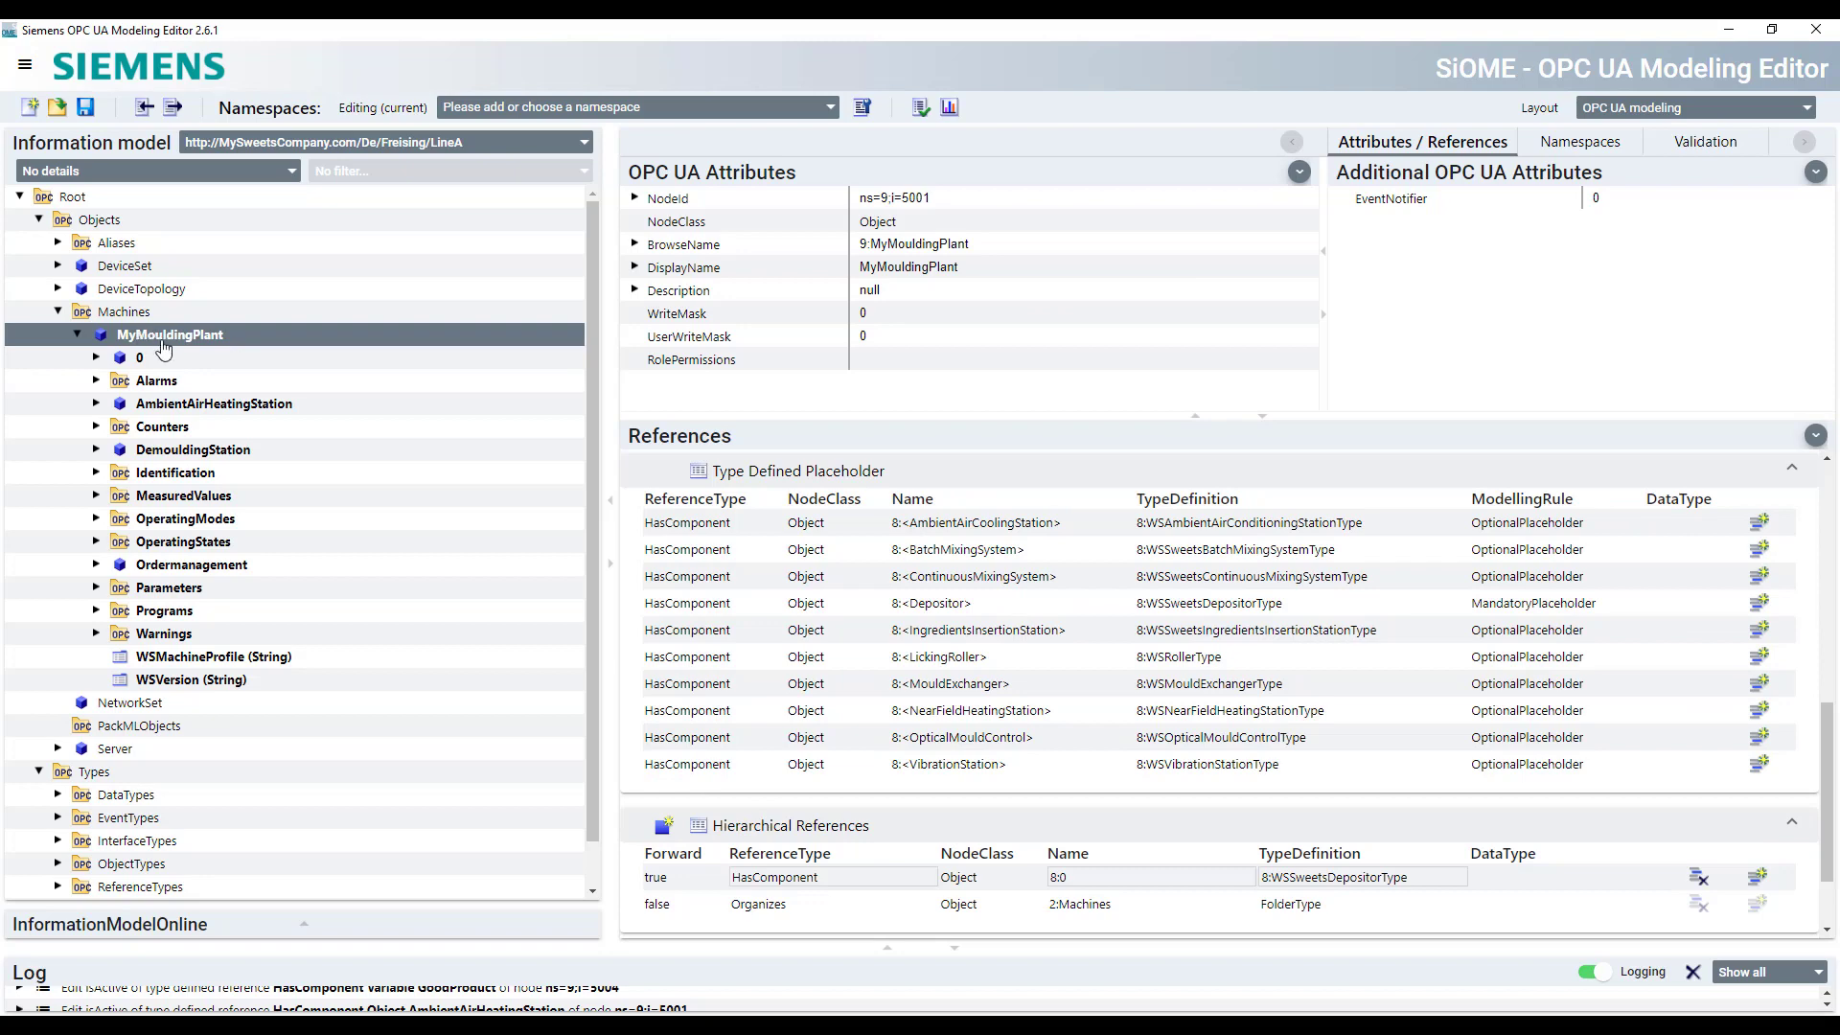
click(1101, 883)
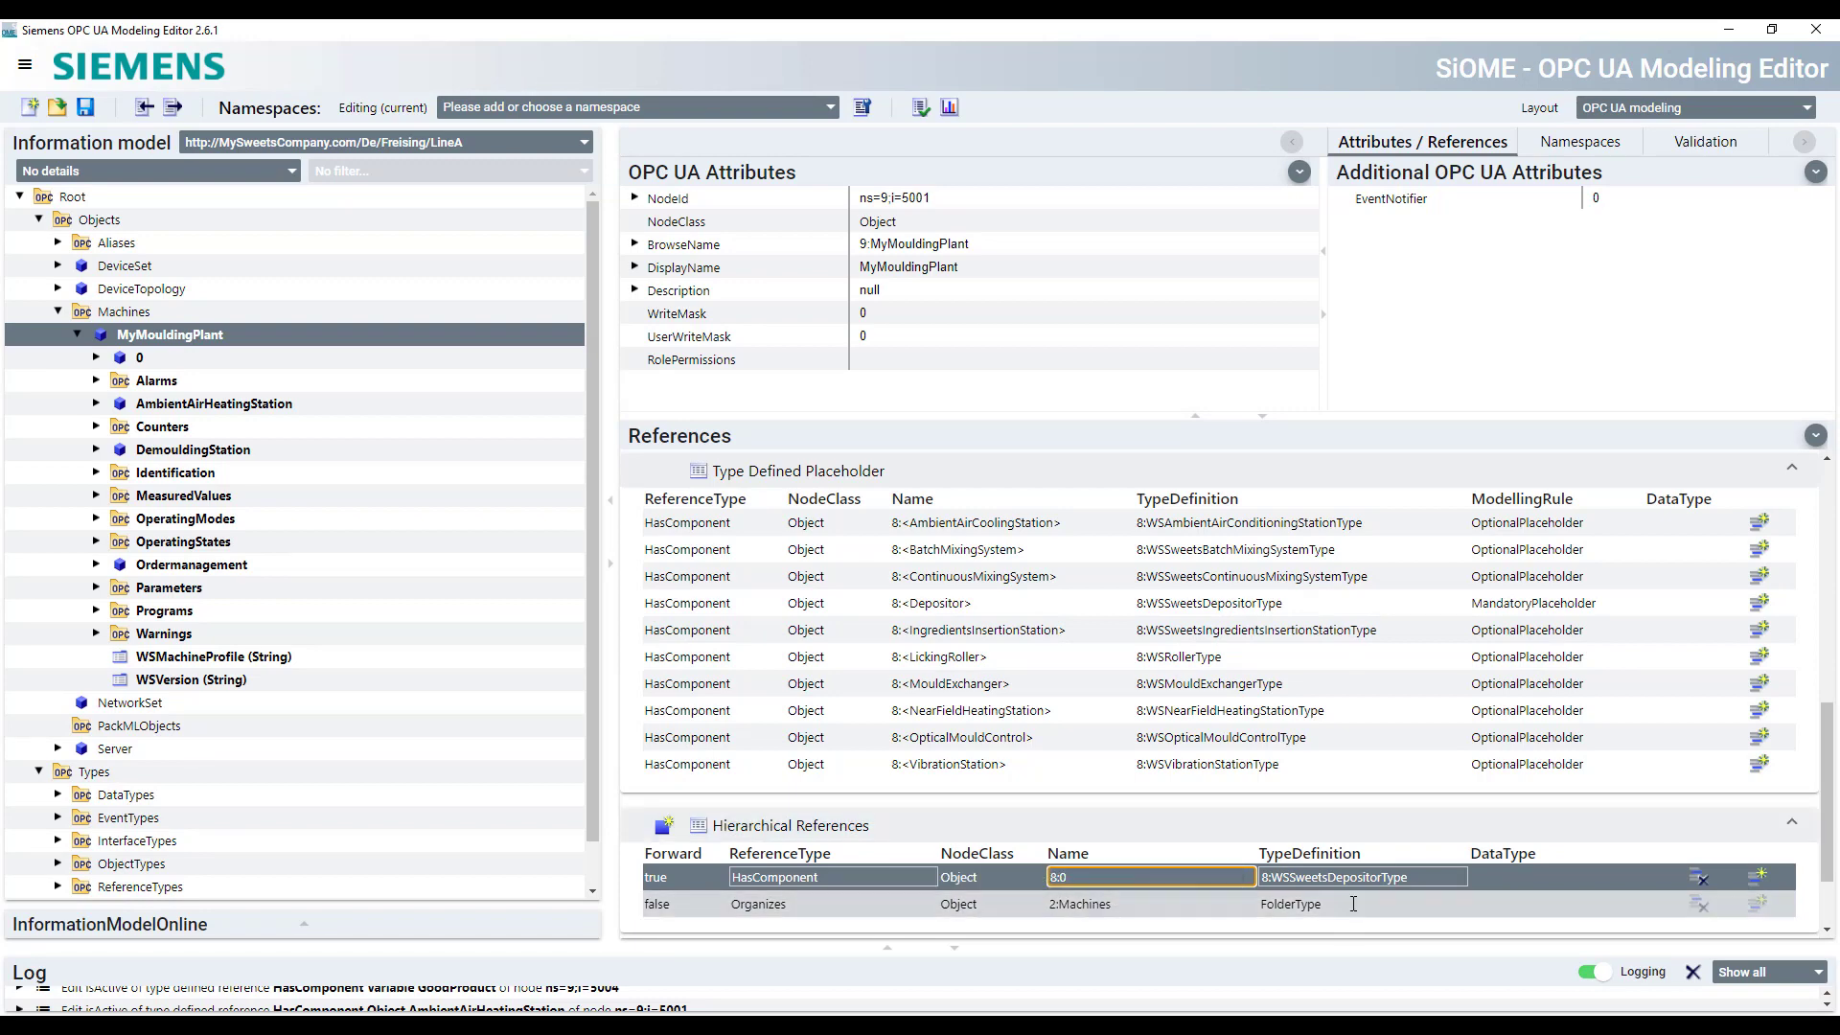
key(BackSpace)
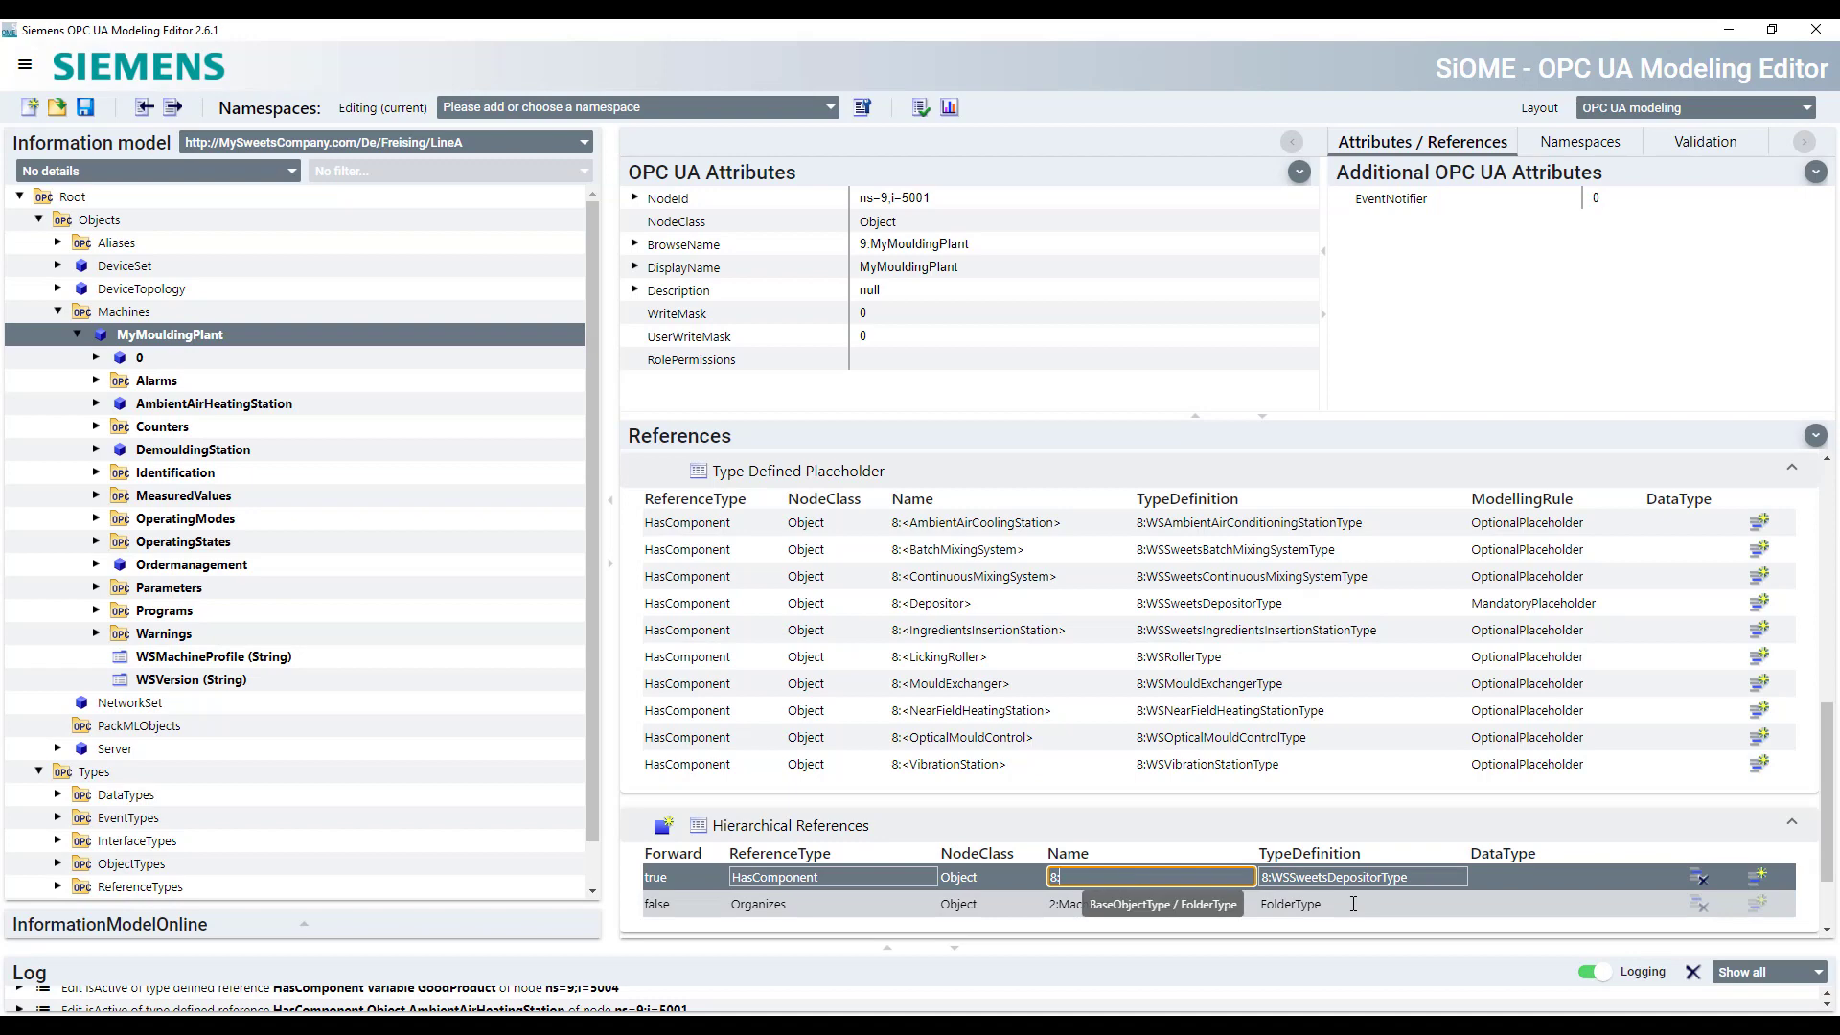
text(DespositionShell)
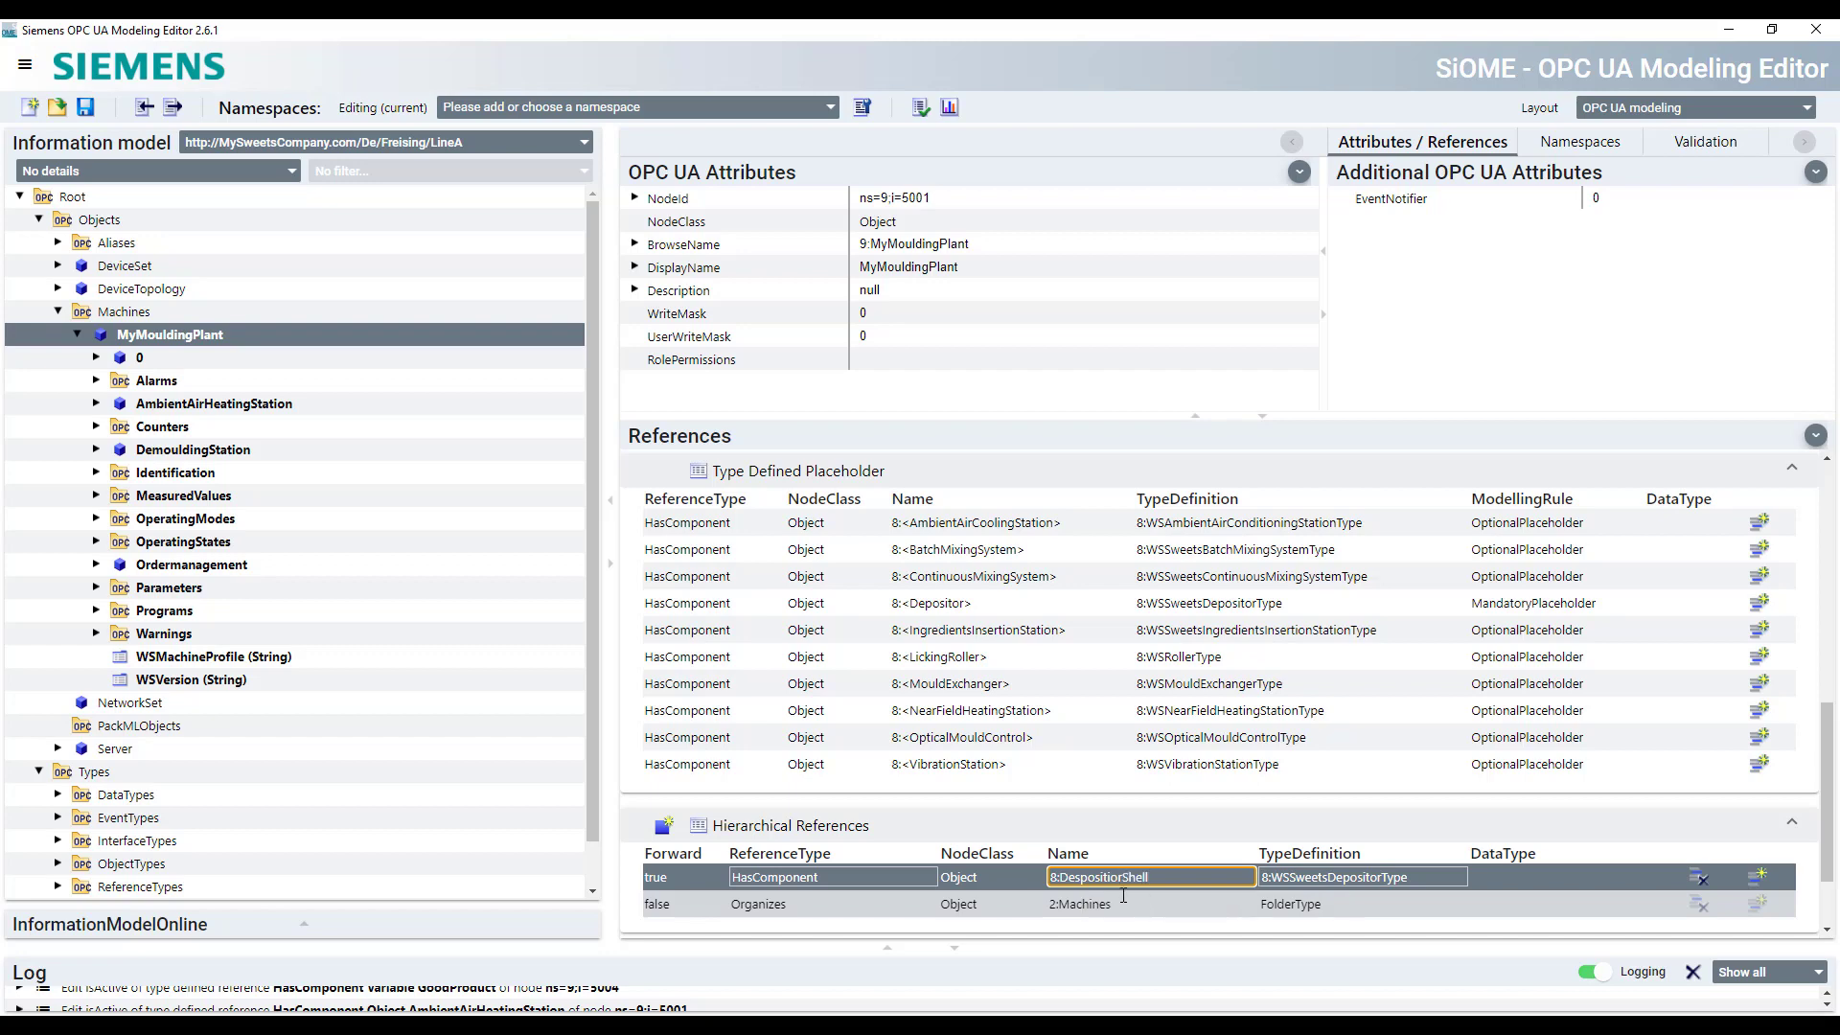
key(Left)
key(Left)
key(Left)
key(Left)
key(Left)
key(Left)
key(Left)
key(BackSpace)
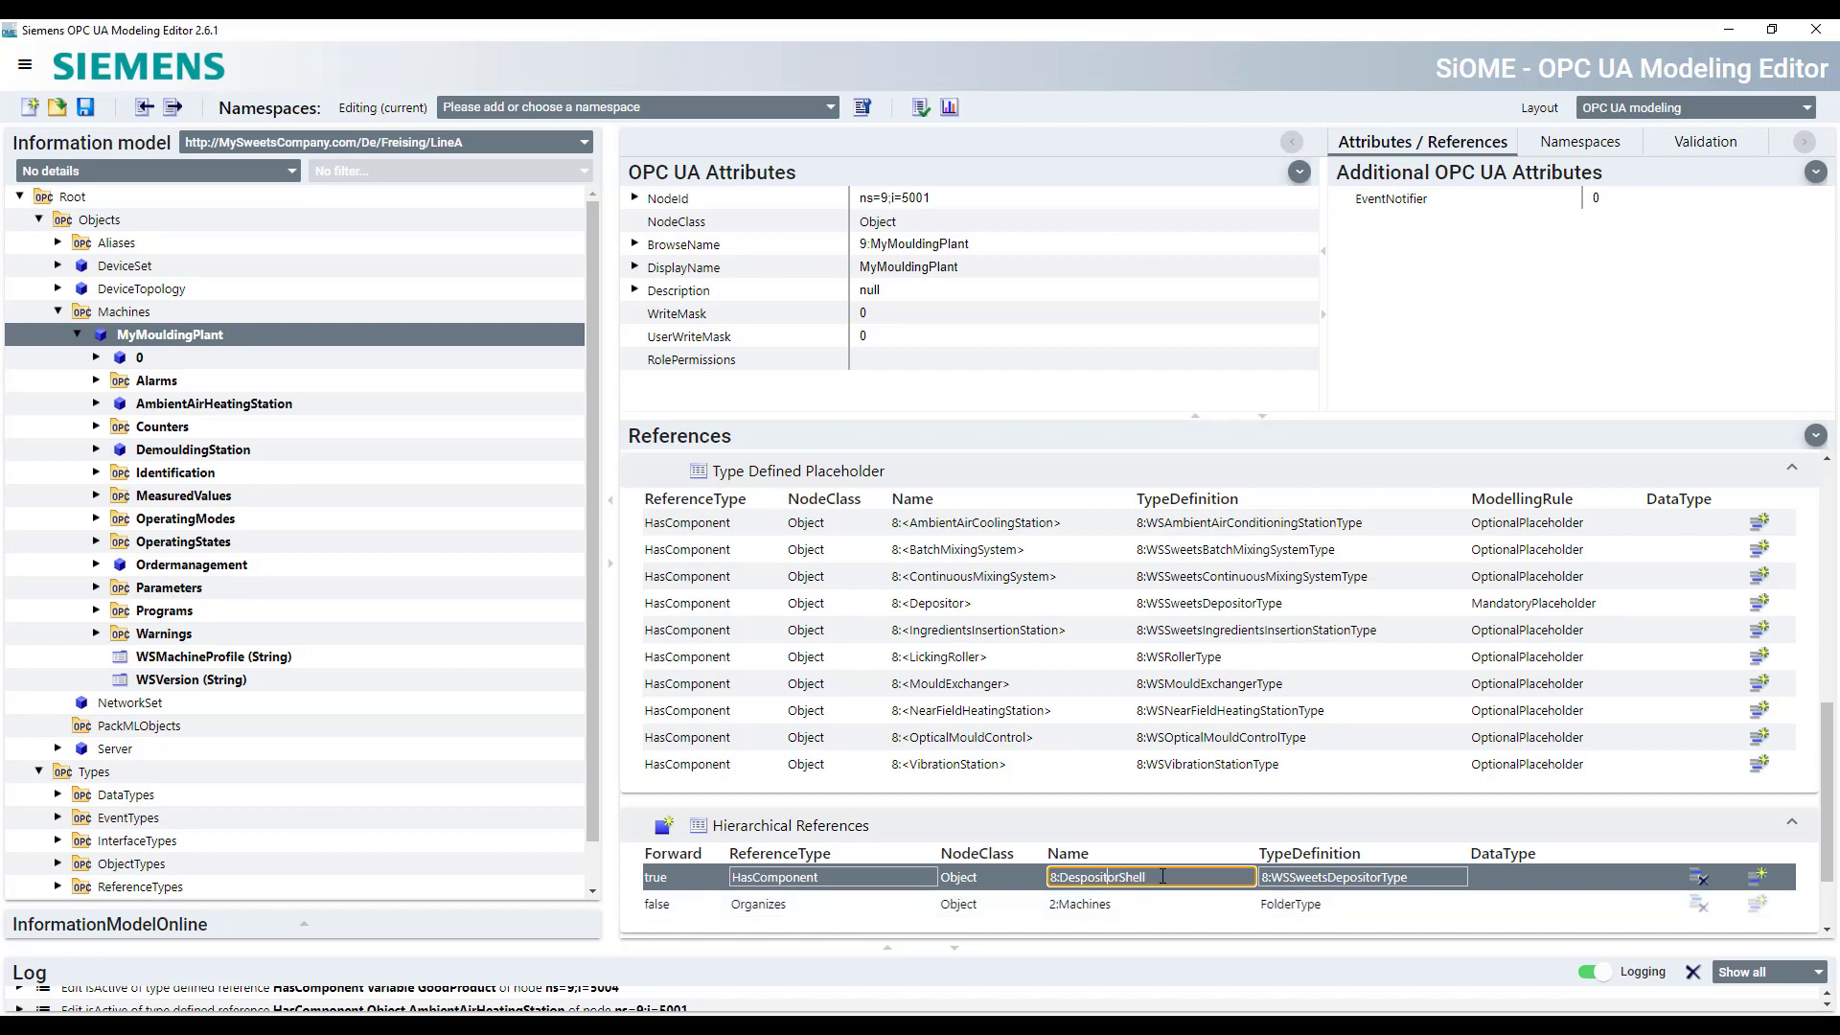
key(Return)
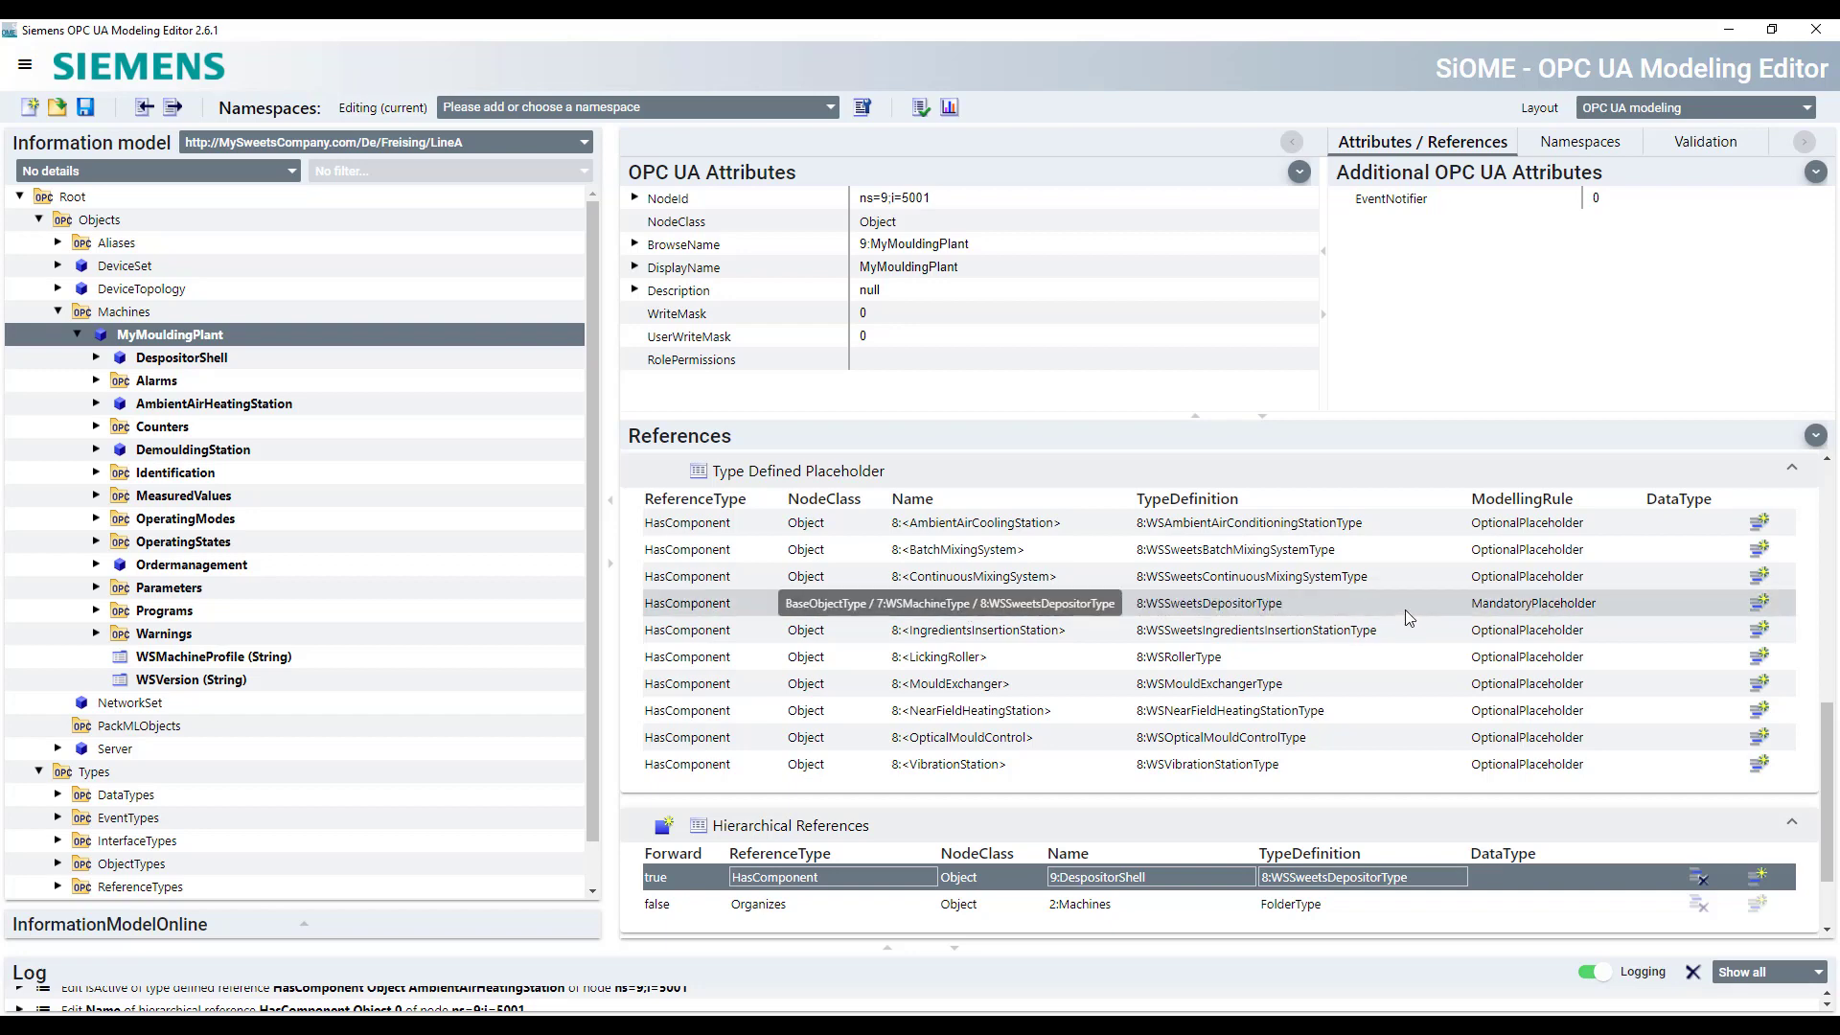
Copy the DespositorShell component in MyMouldingPlant's hierarchical references and rename the copy as DespositorFilling
scroll(1400, 592, down, 2)
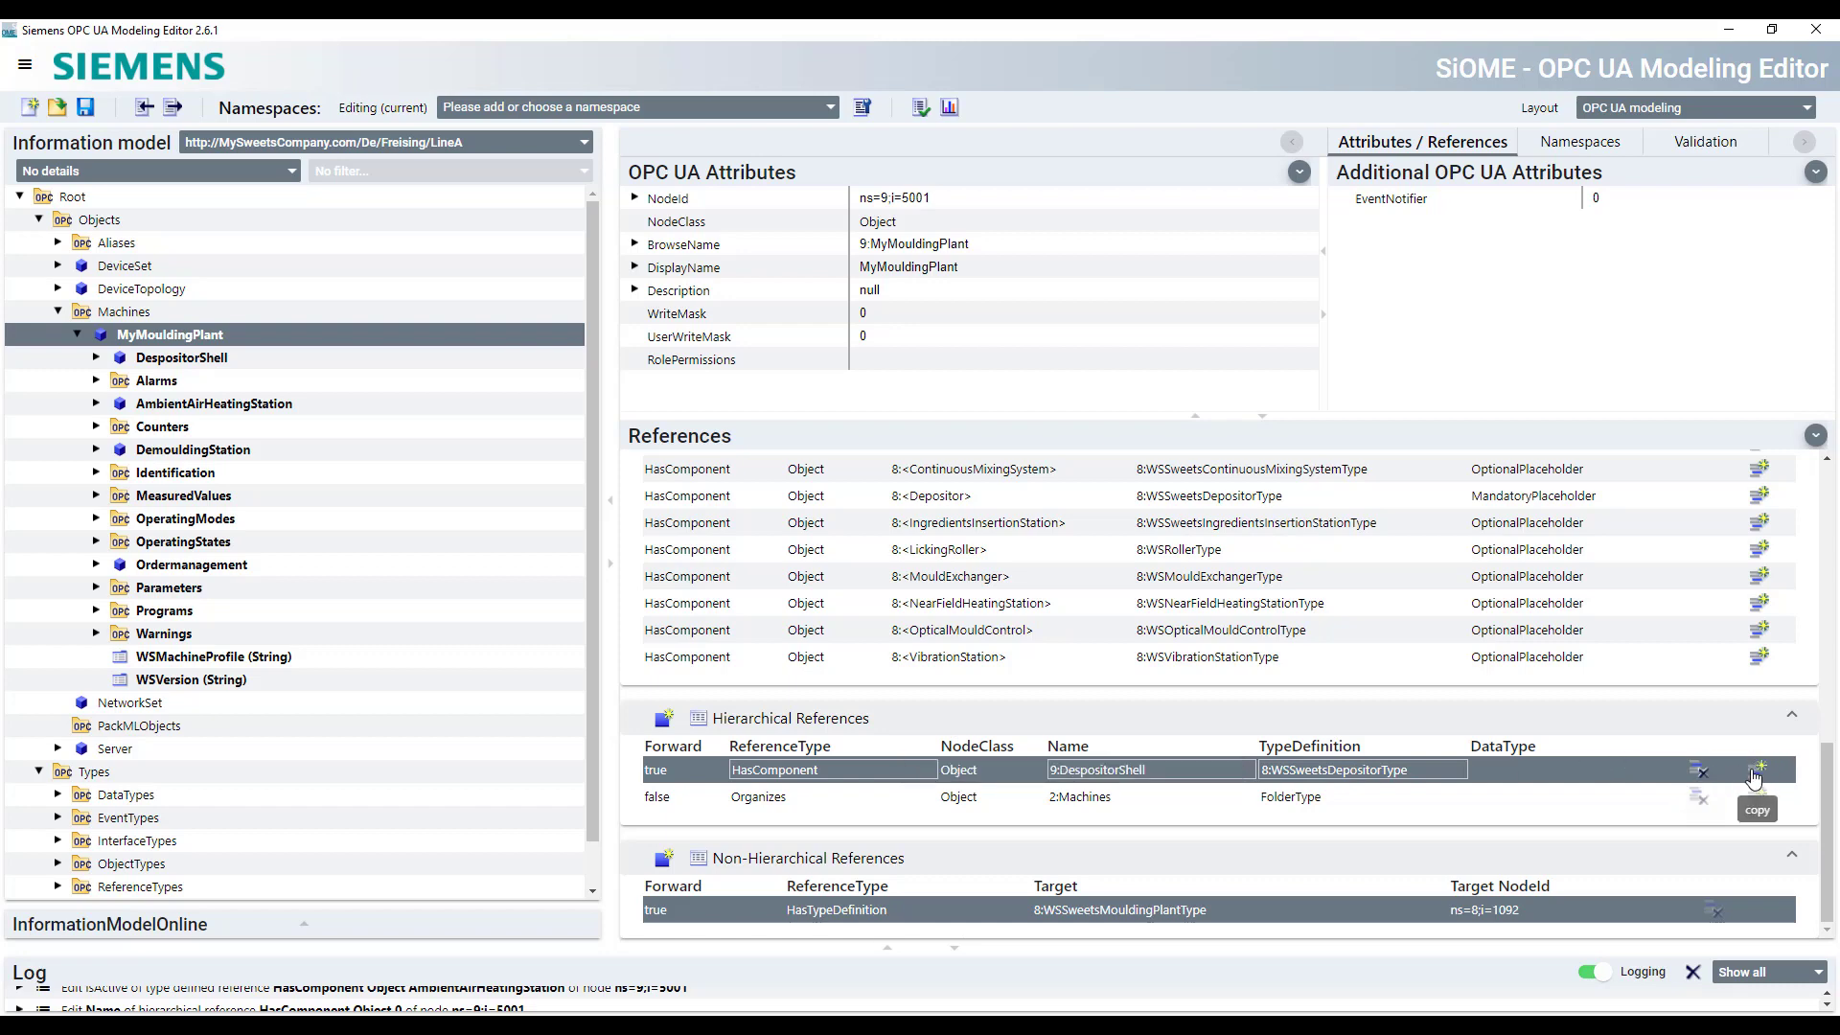
click(1757, 774)
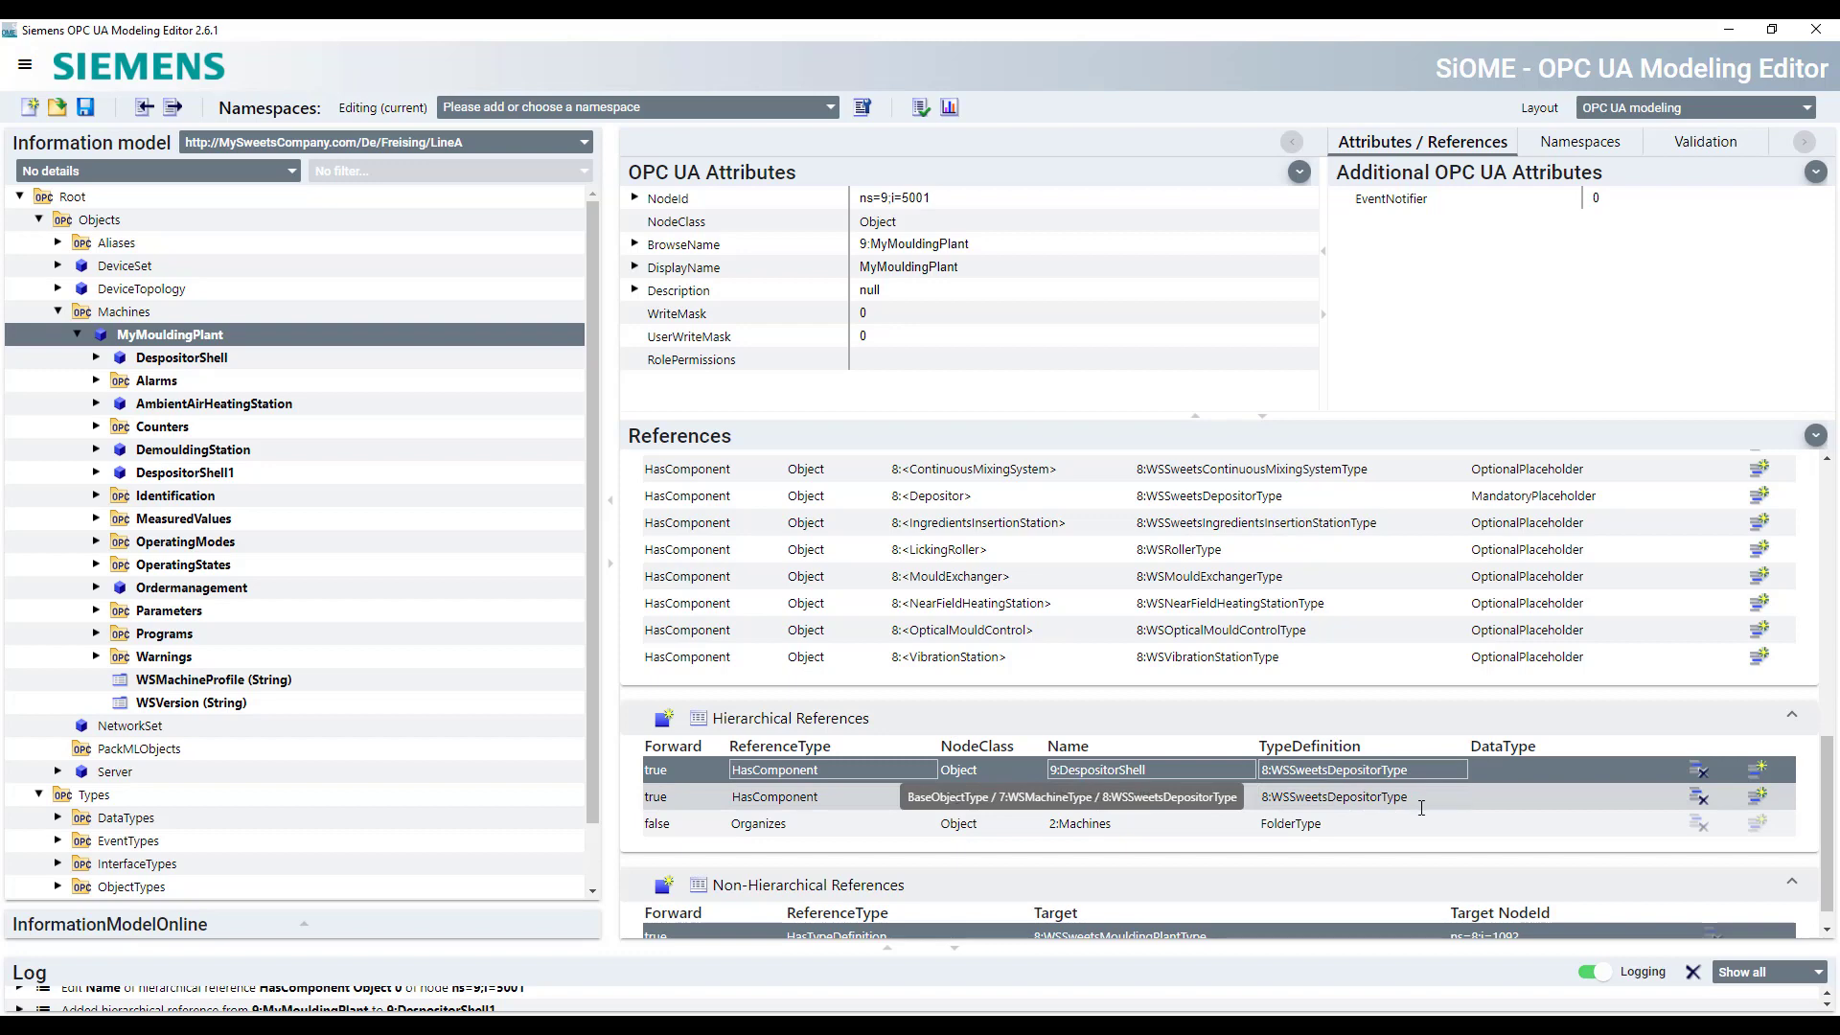
click(1196, 795)
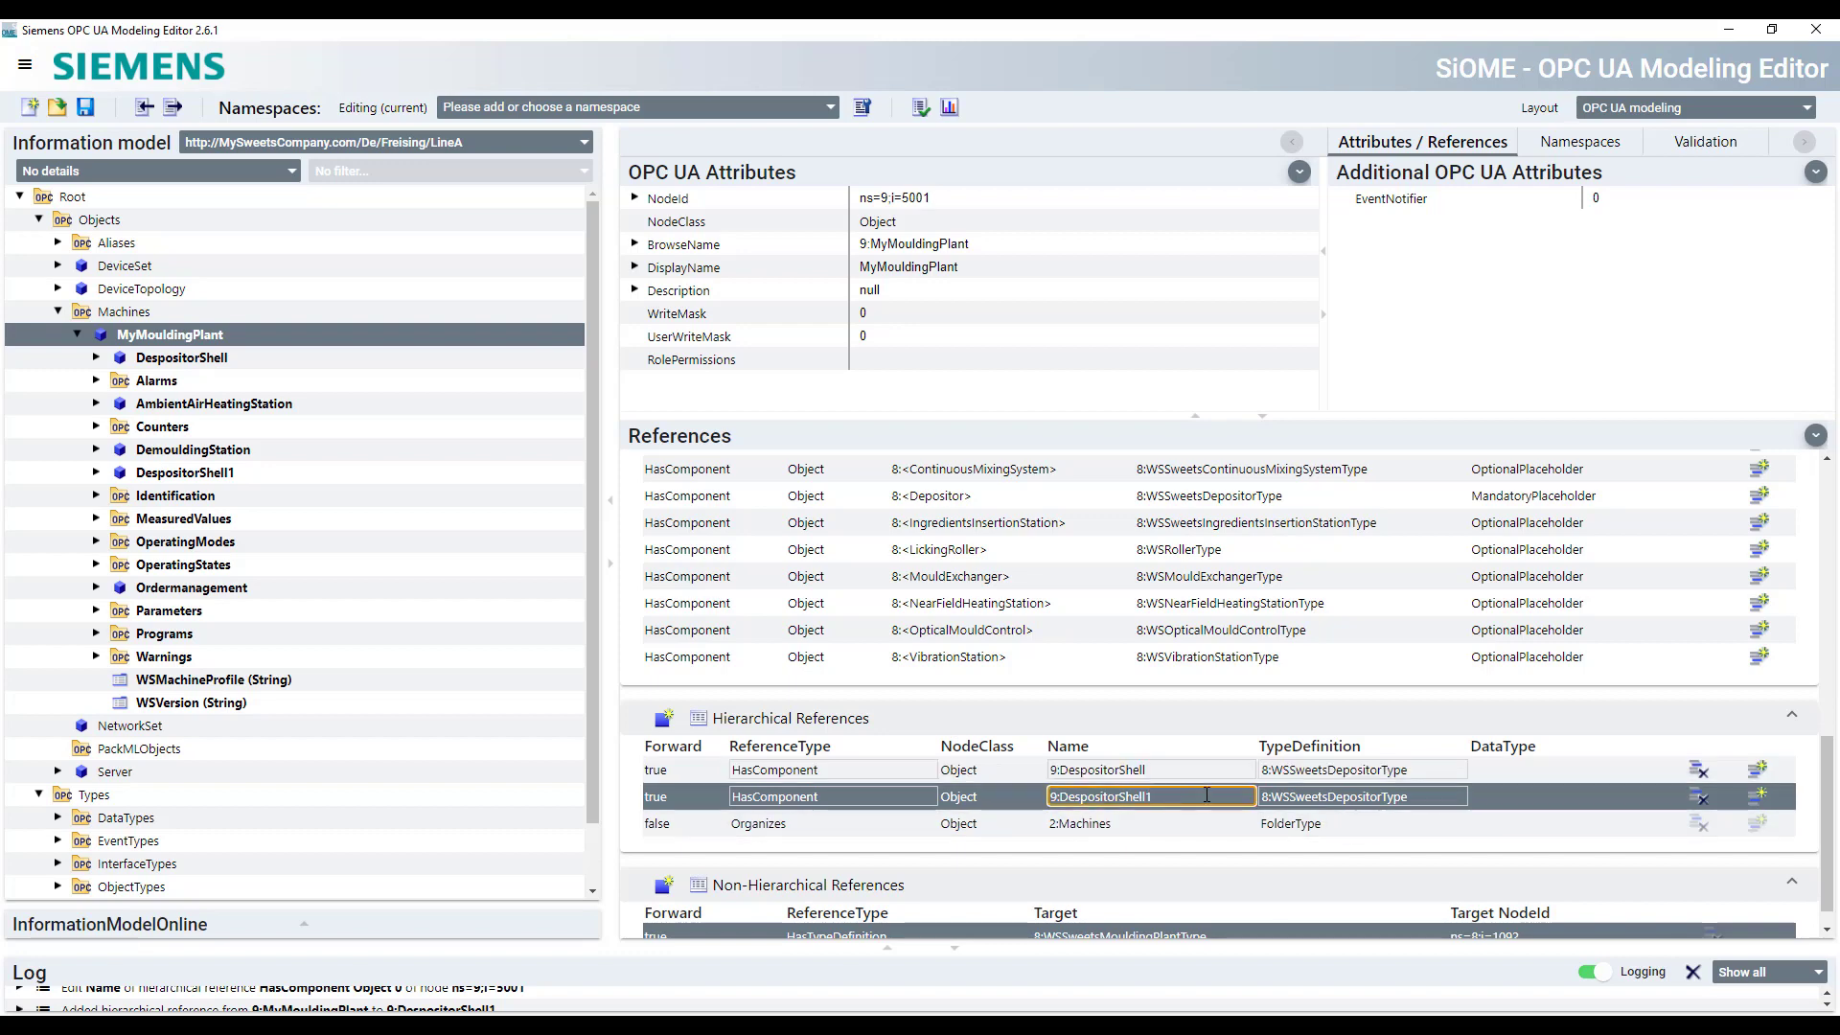
key(BackSpace)
key(BackSpace)
key(BackSpace)
key(BackSpace)
key(BackSpace)
key(BackSpace)
text(Filling)
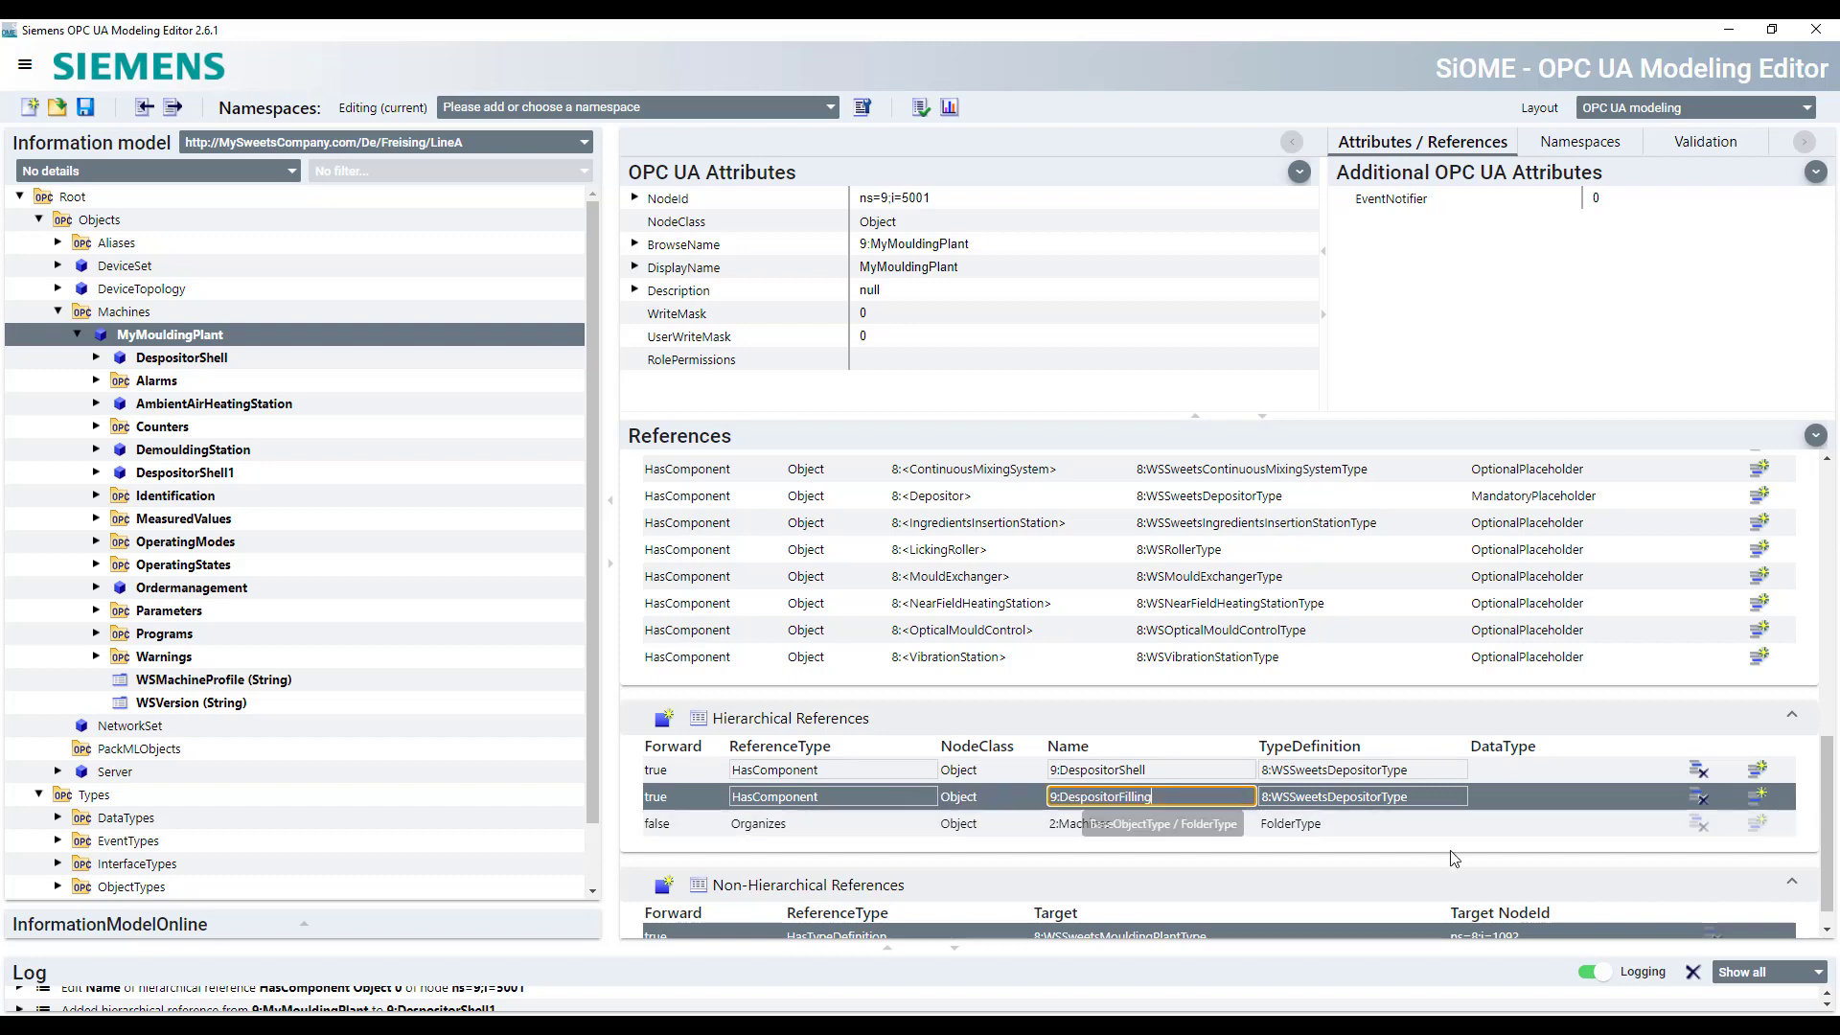
click(1397, 844)
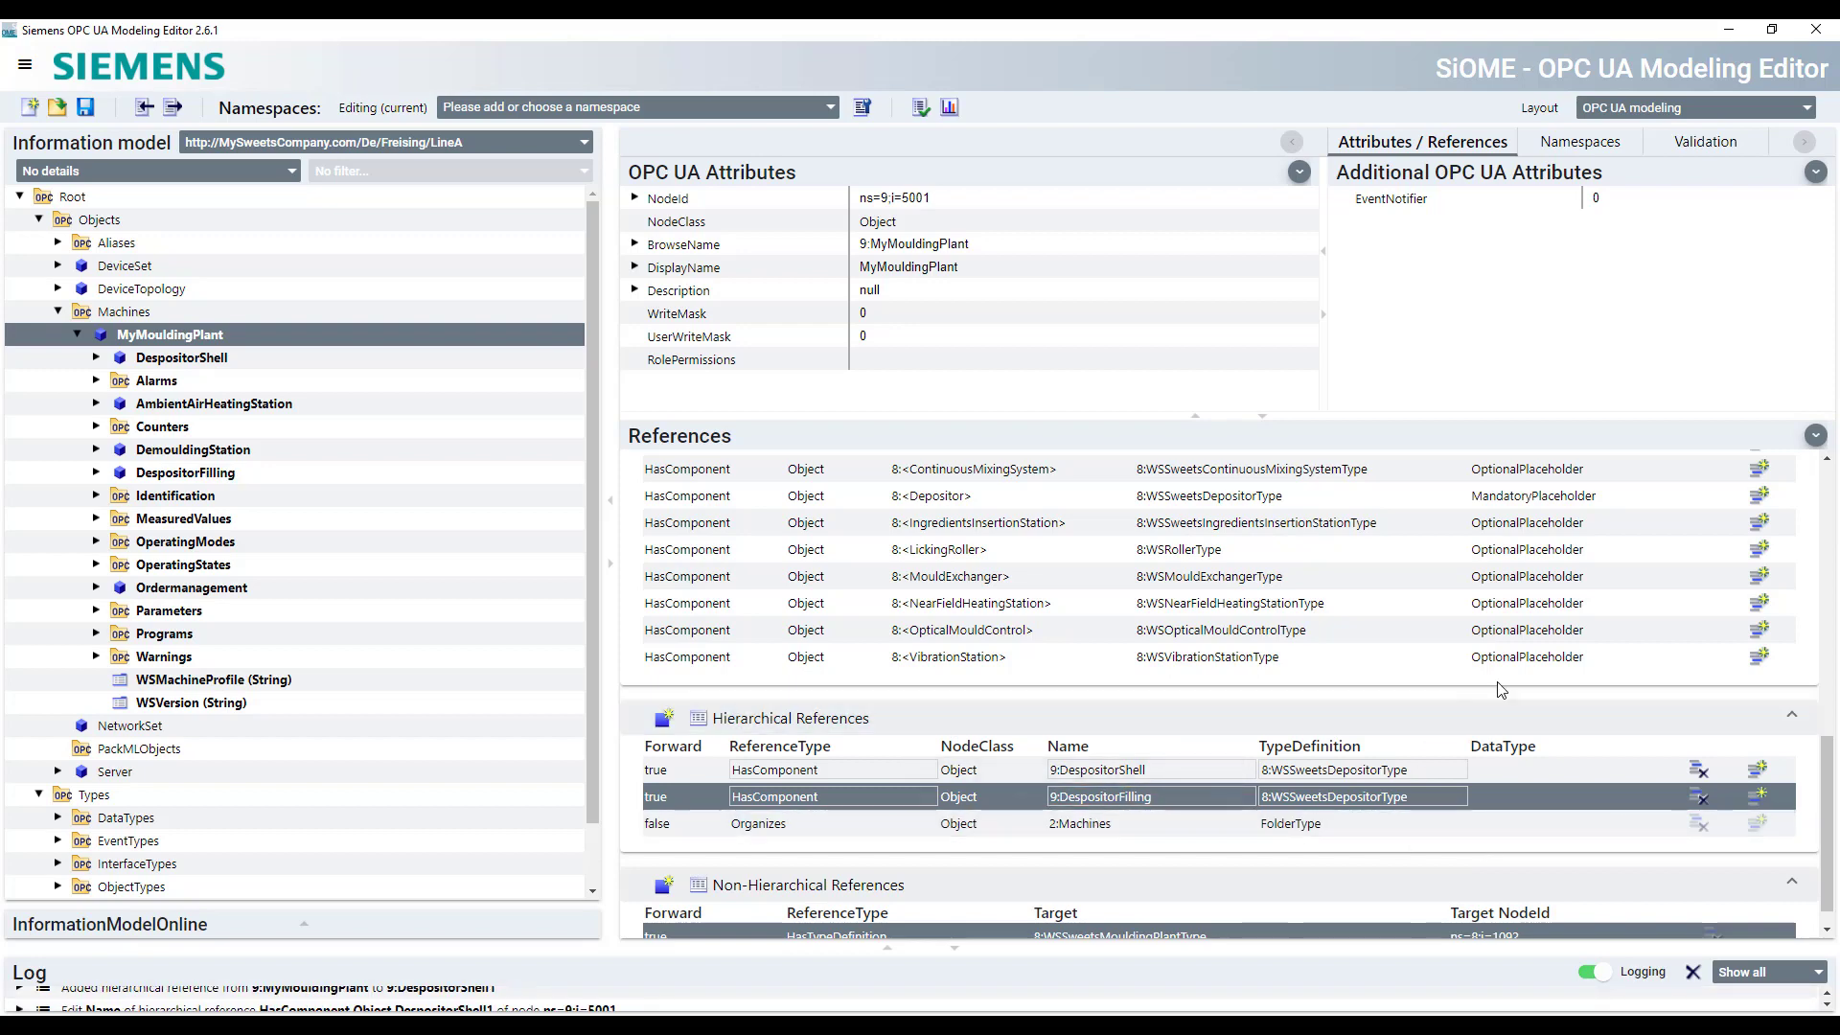
Add another depositor to MyMouldingPlant from the mandatory Depositor placeholder and rename it as DepositorBottom
click(1762, 498)
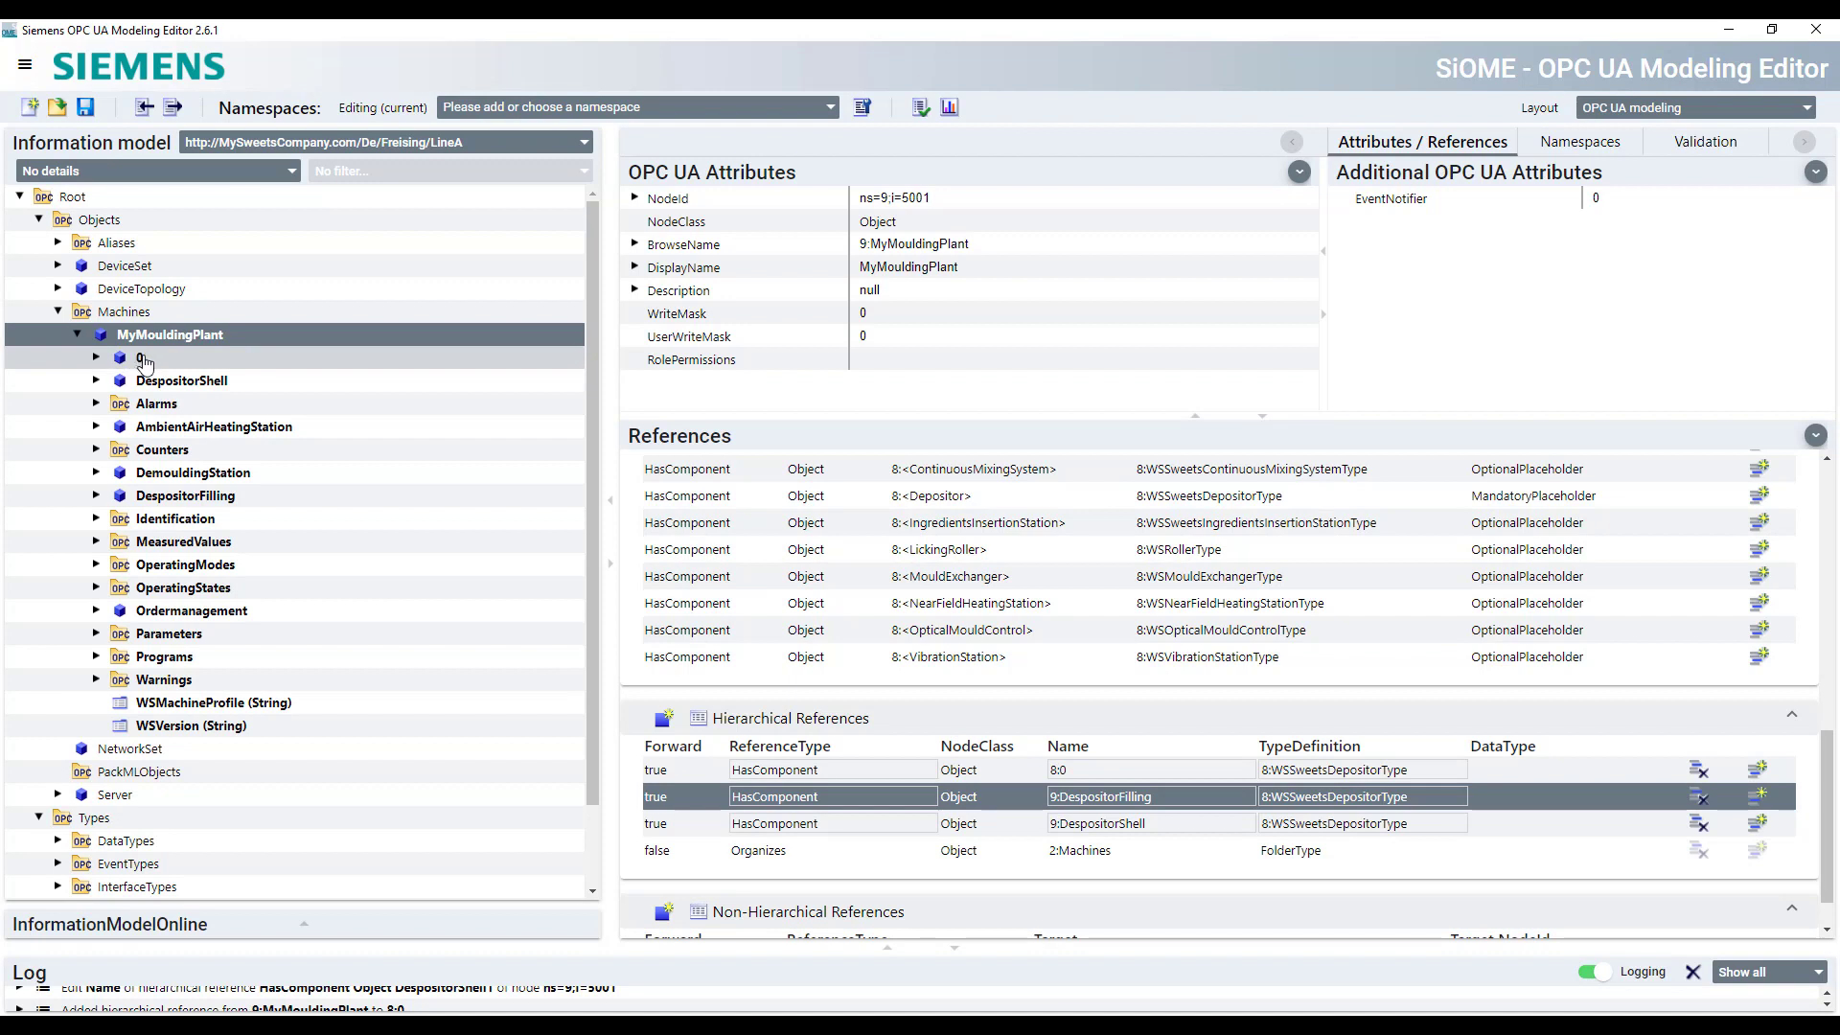
click(1115, 777)
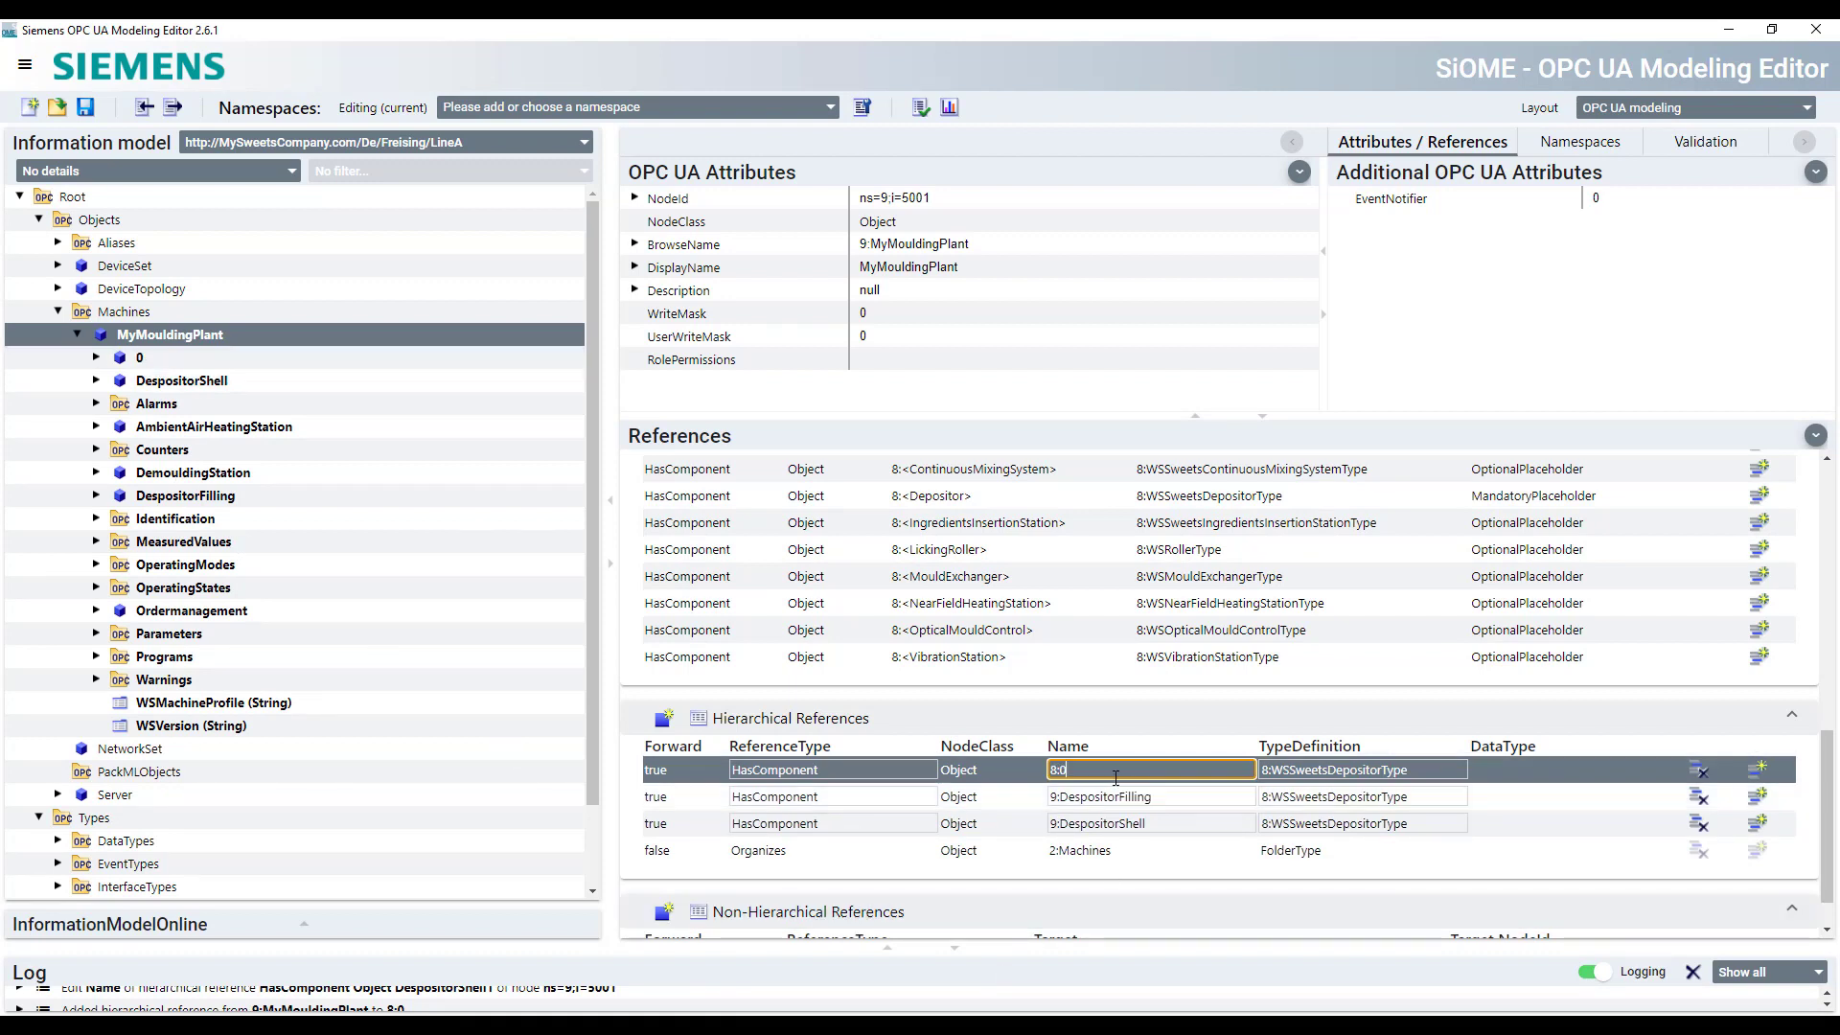
key(BackSpace)
text(Deposit)
text(or)
text(Po)
text(ttom)
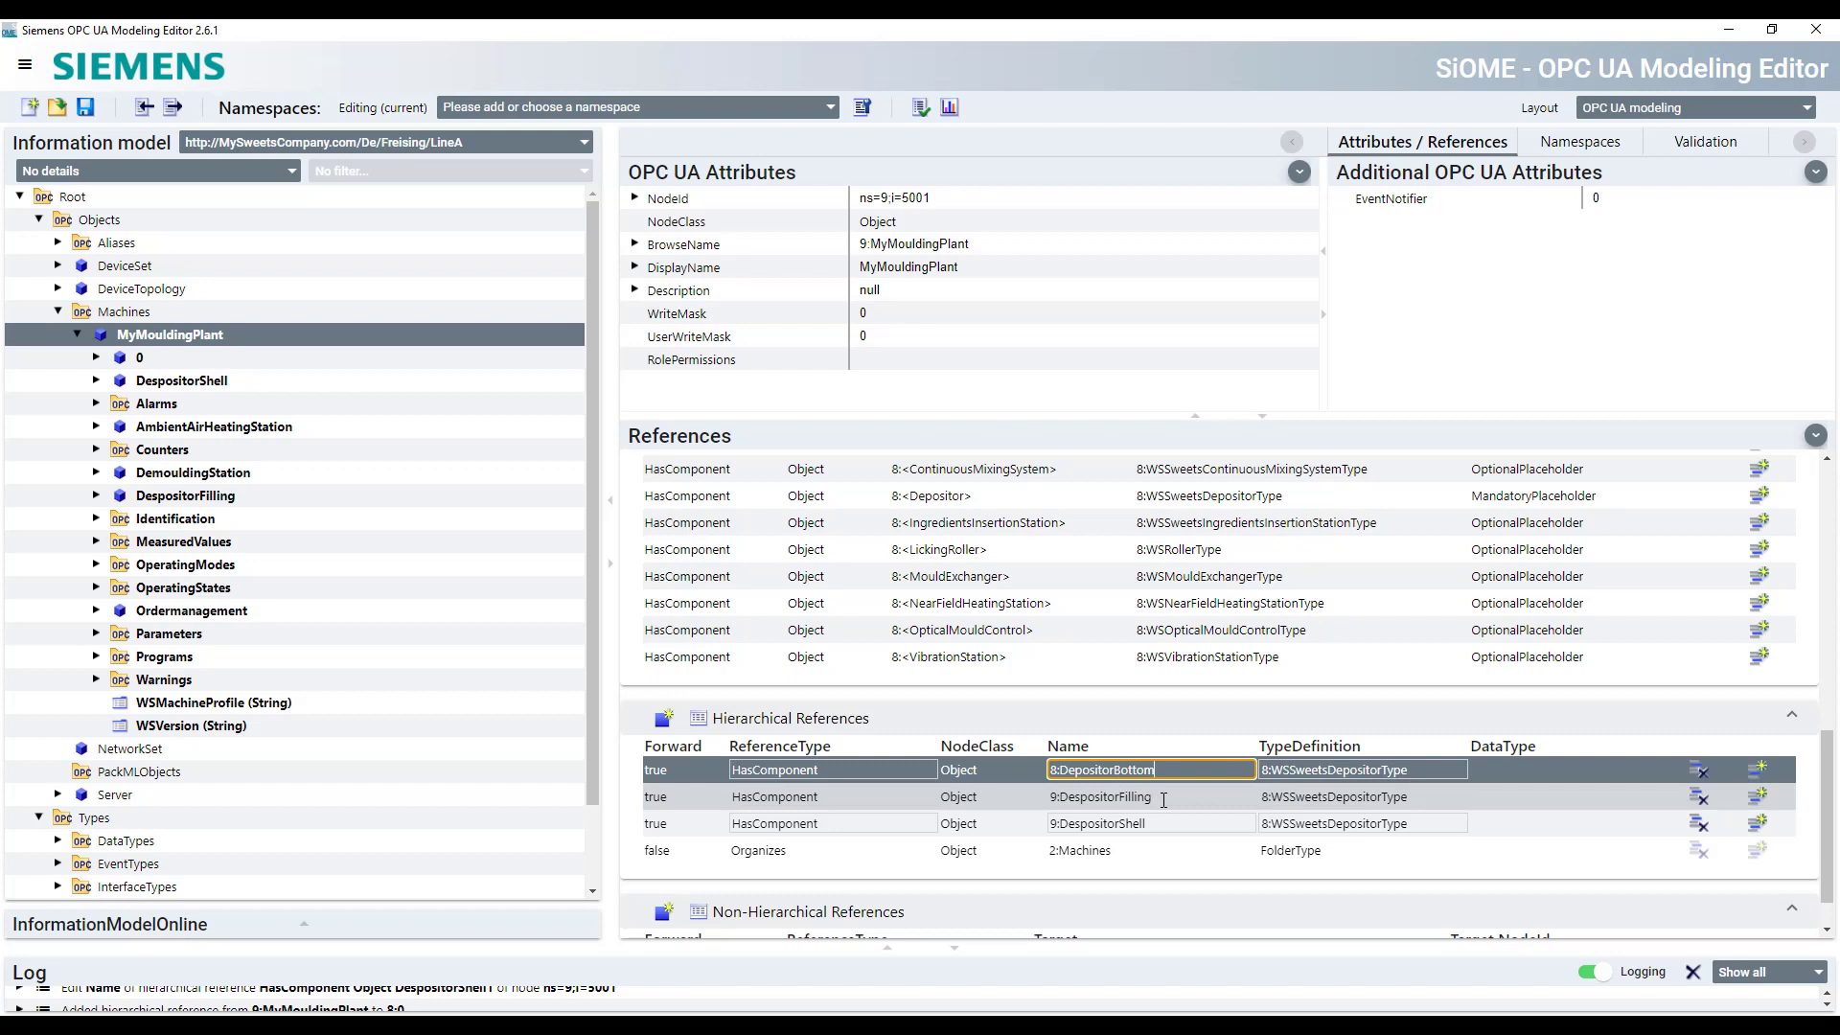
click(1164, 799)
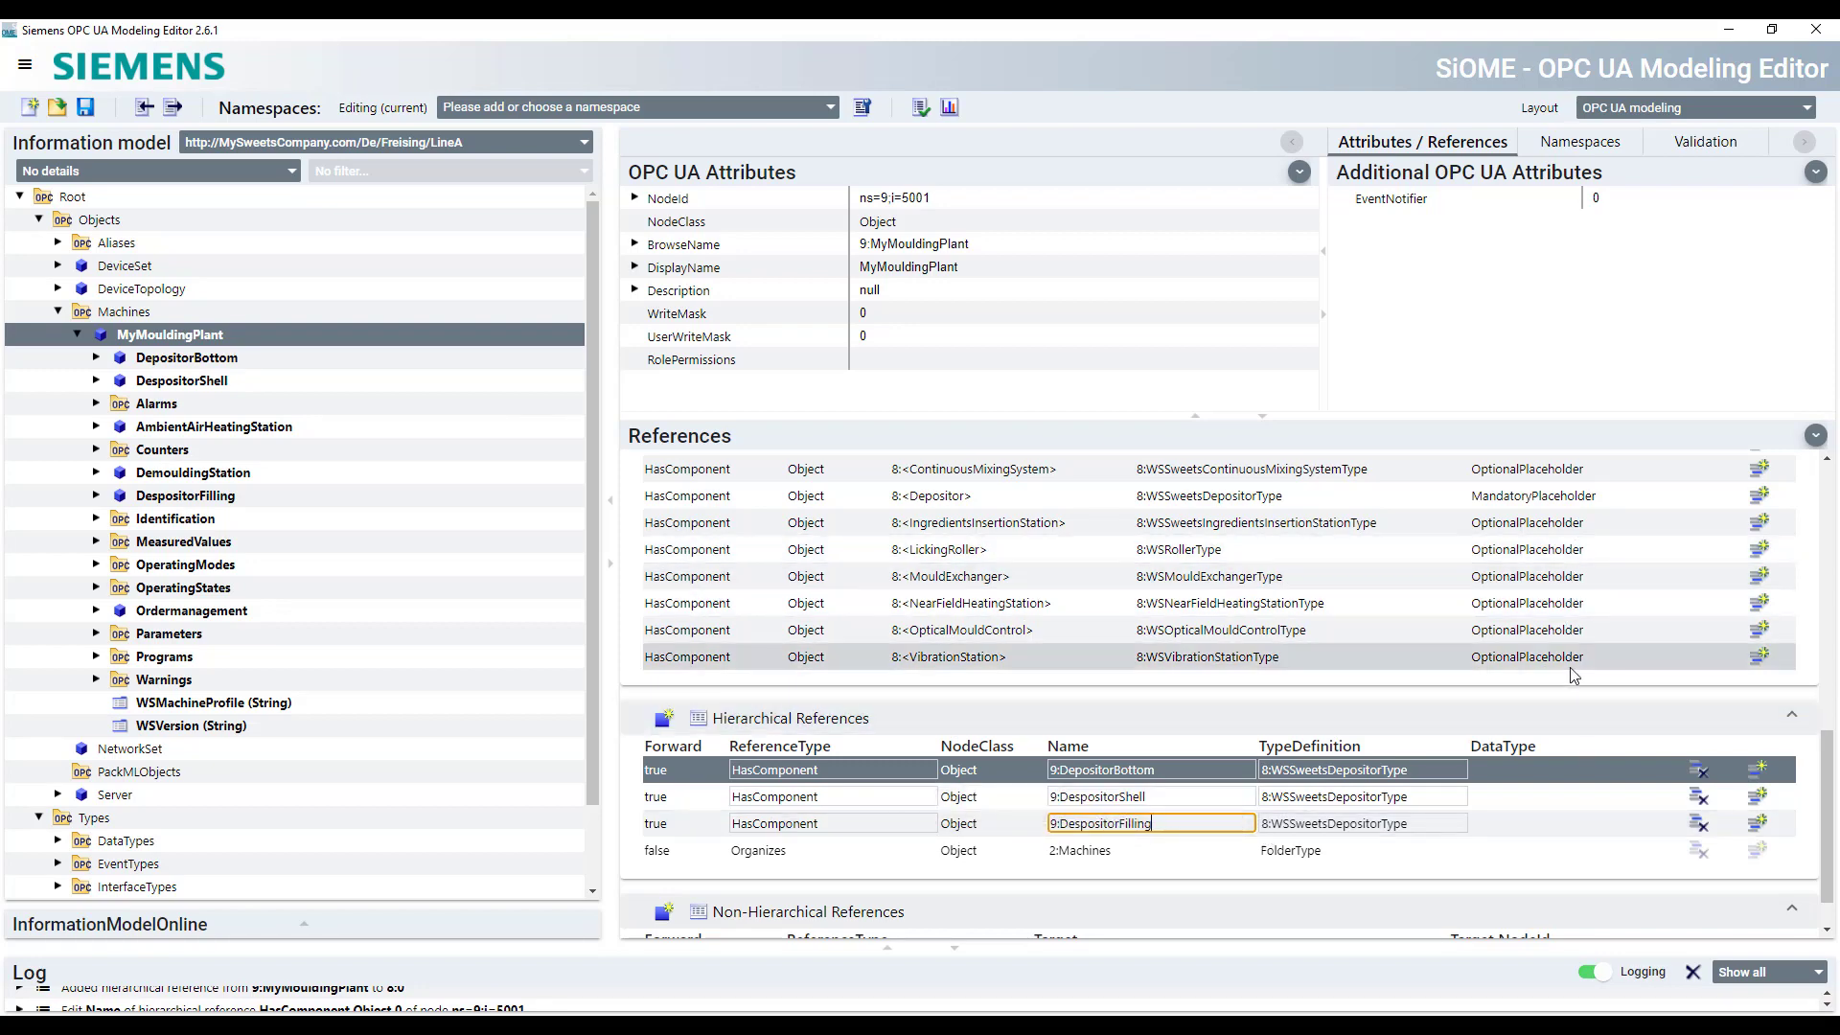
Add an ambient air cooling station to MyMouldingPlant from its optional placeholder and rename it as CoolingTunnelShell
scroll(1572, 681, up, 3)
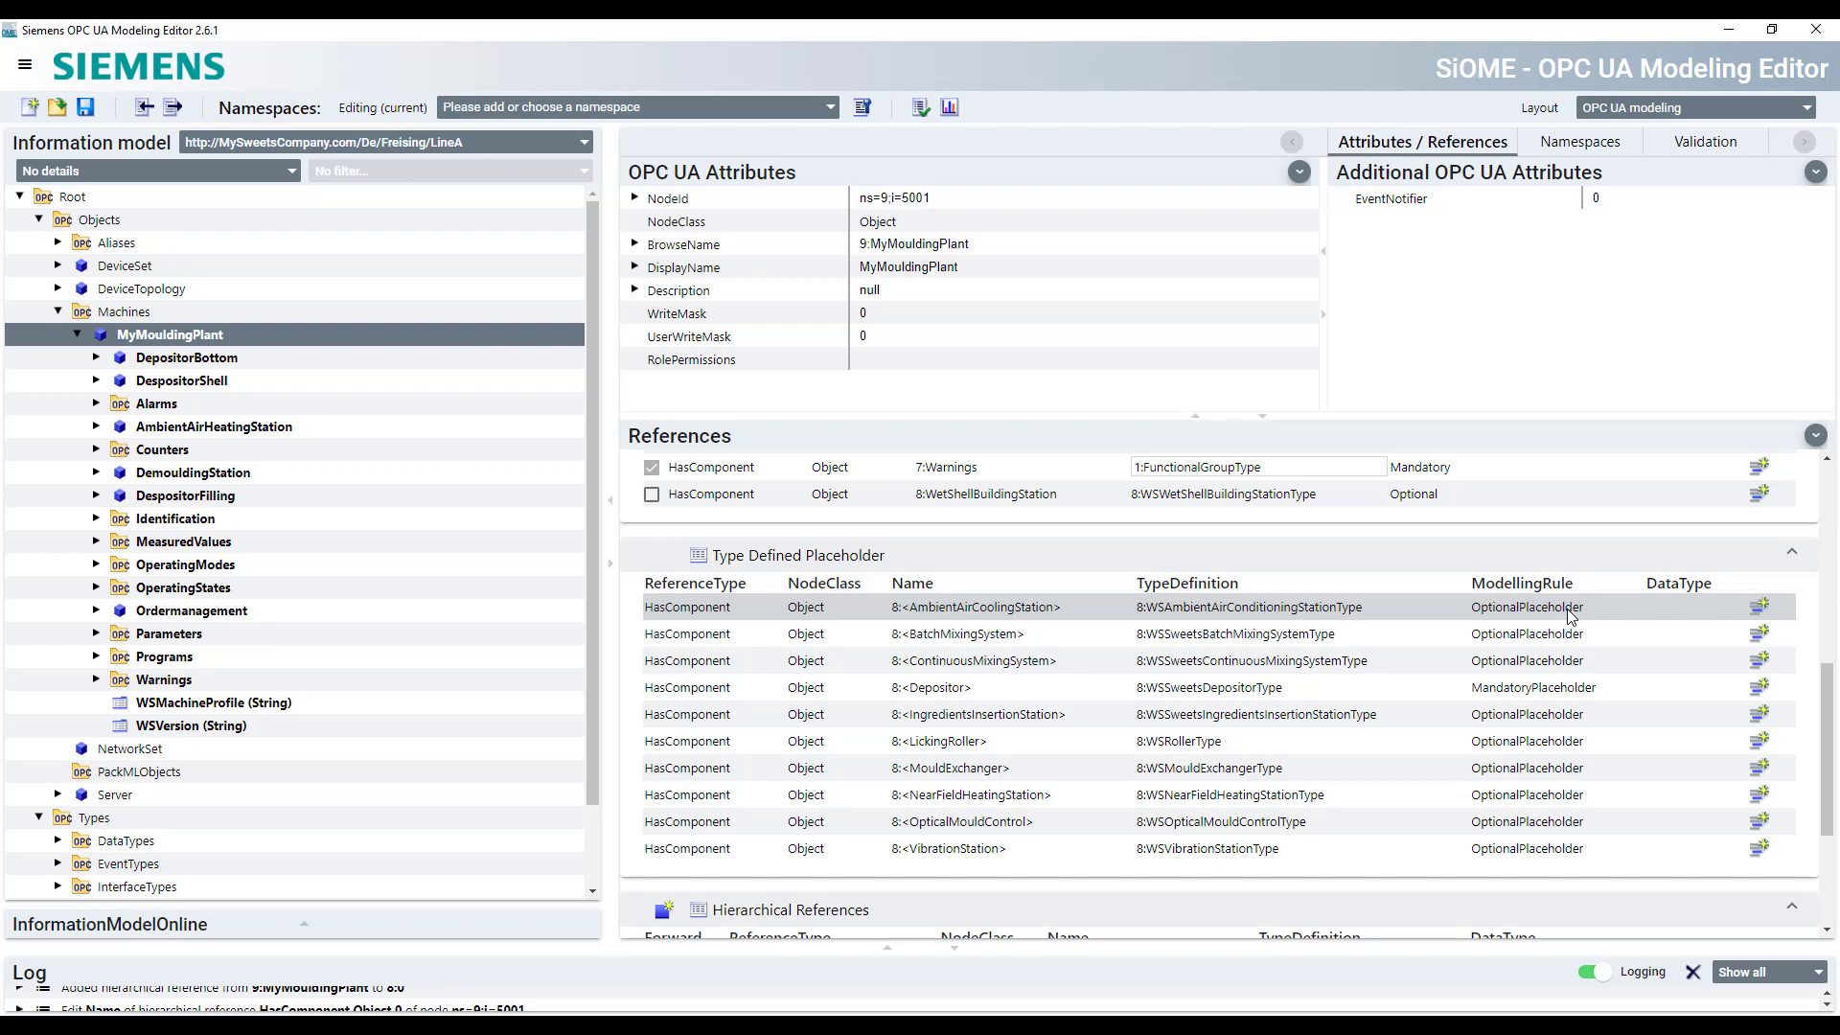
click(1759, 604)
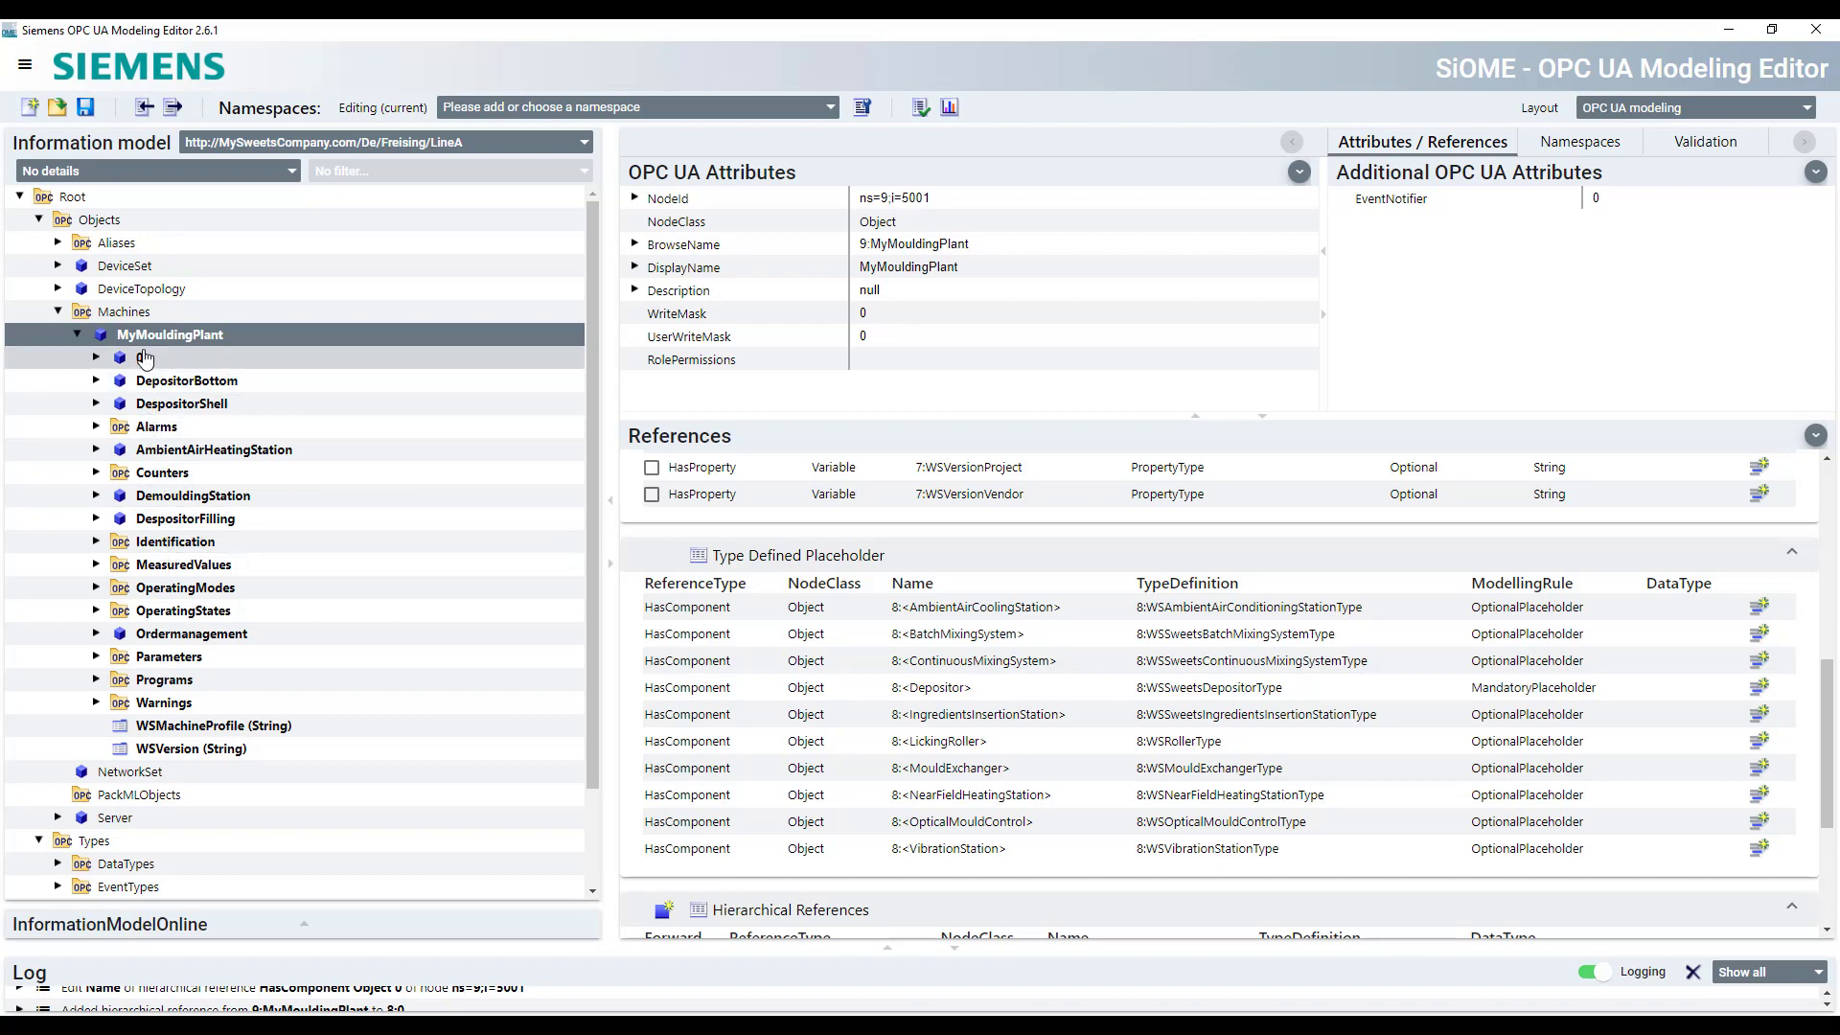
click(153, 357)
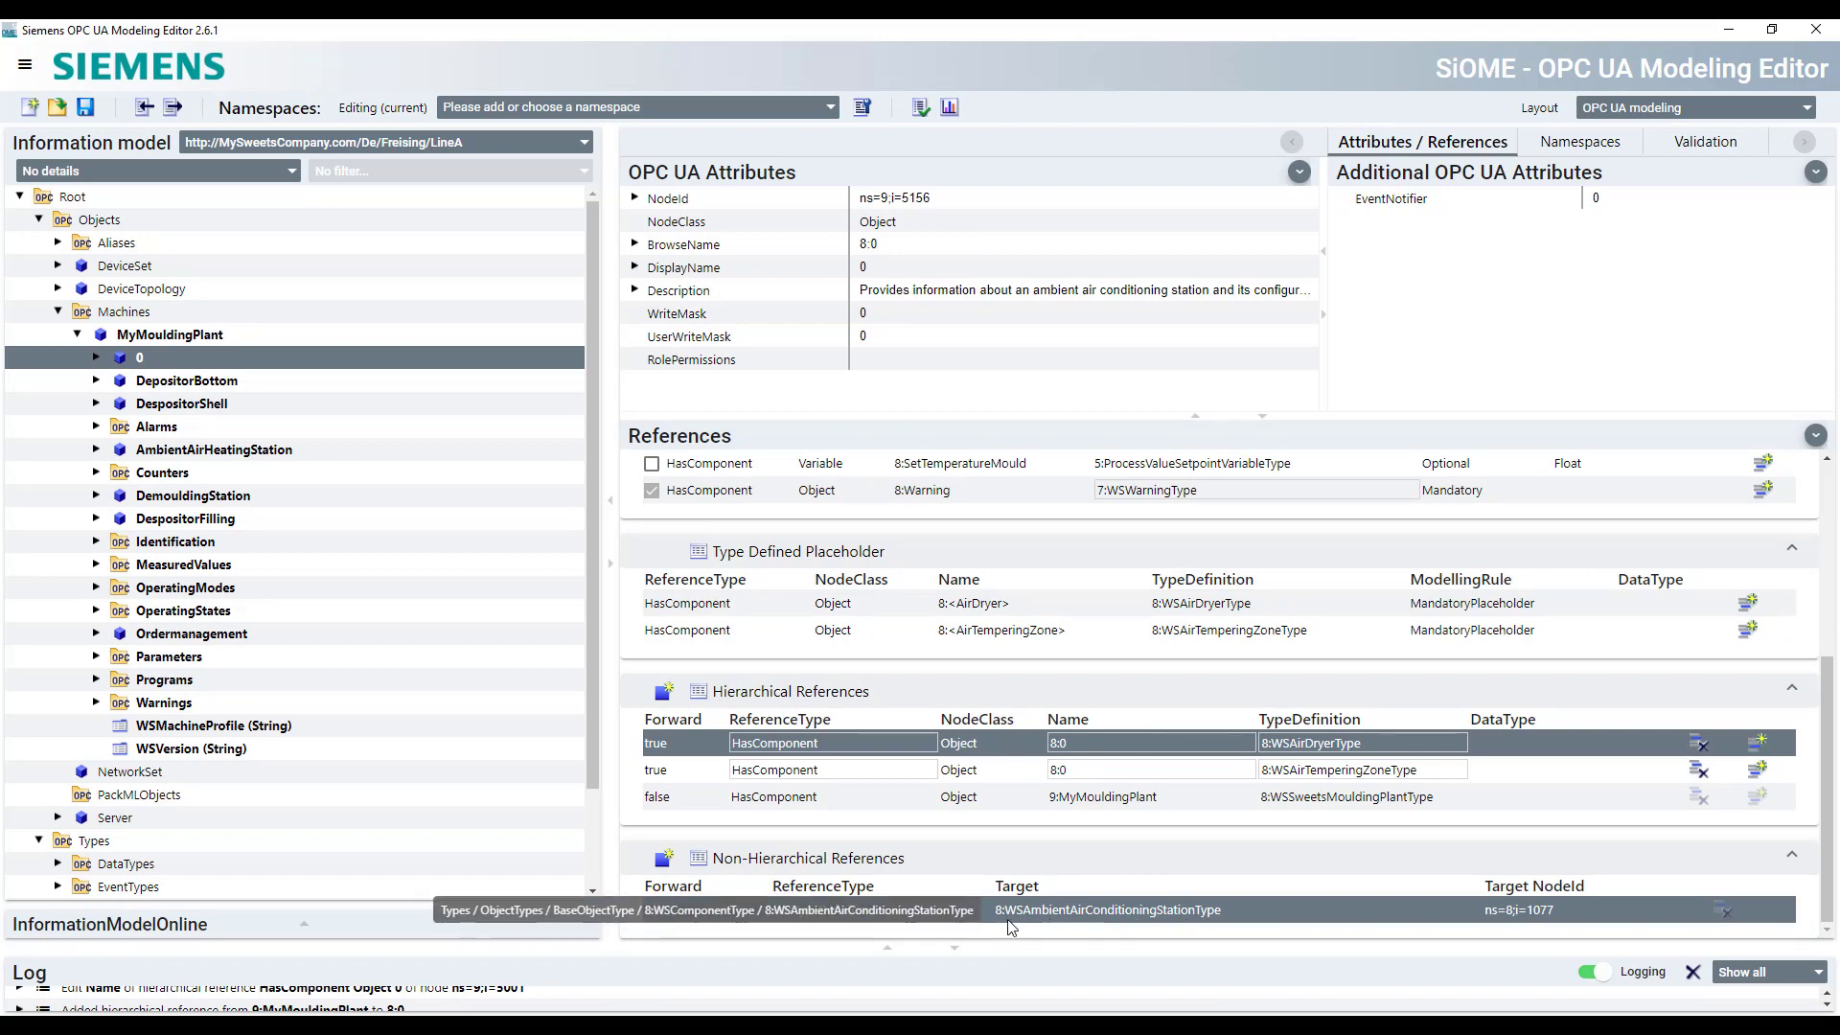
click(169, 339)
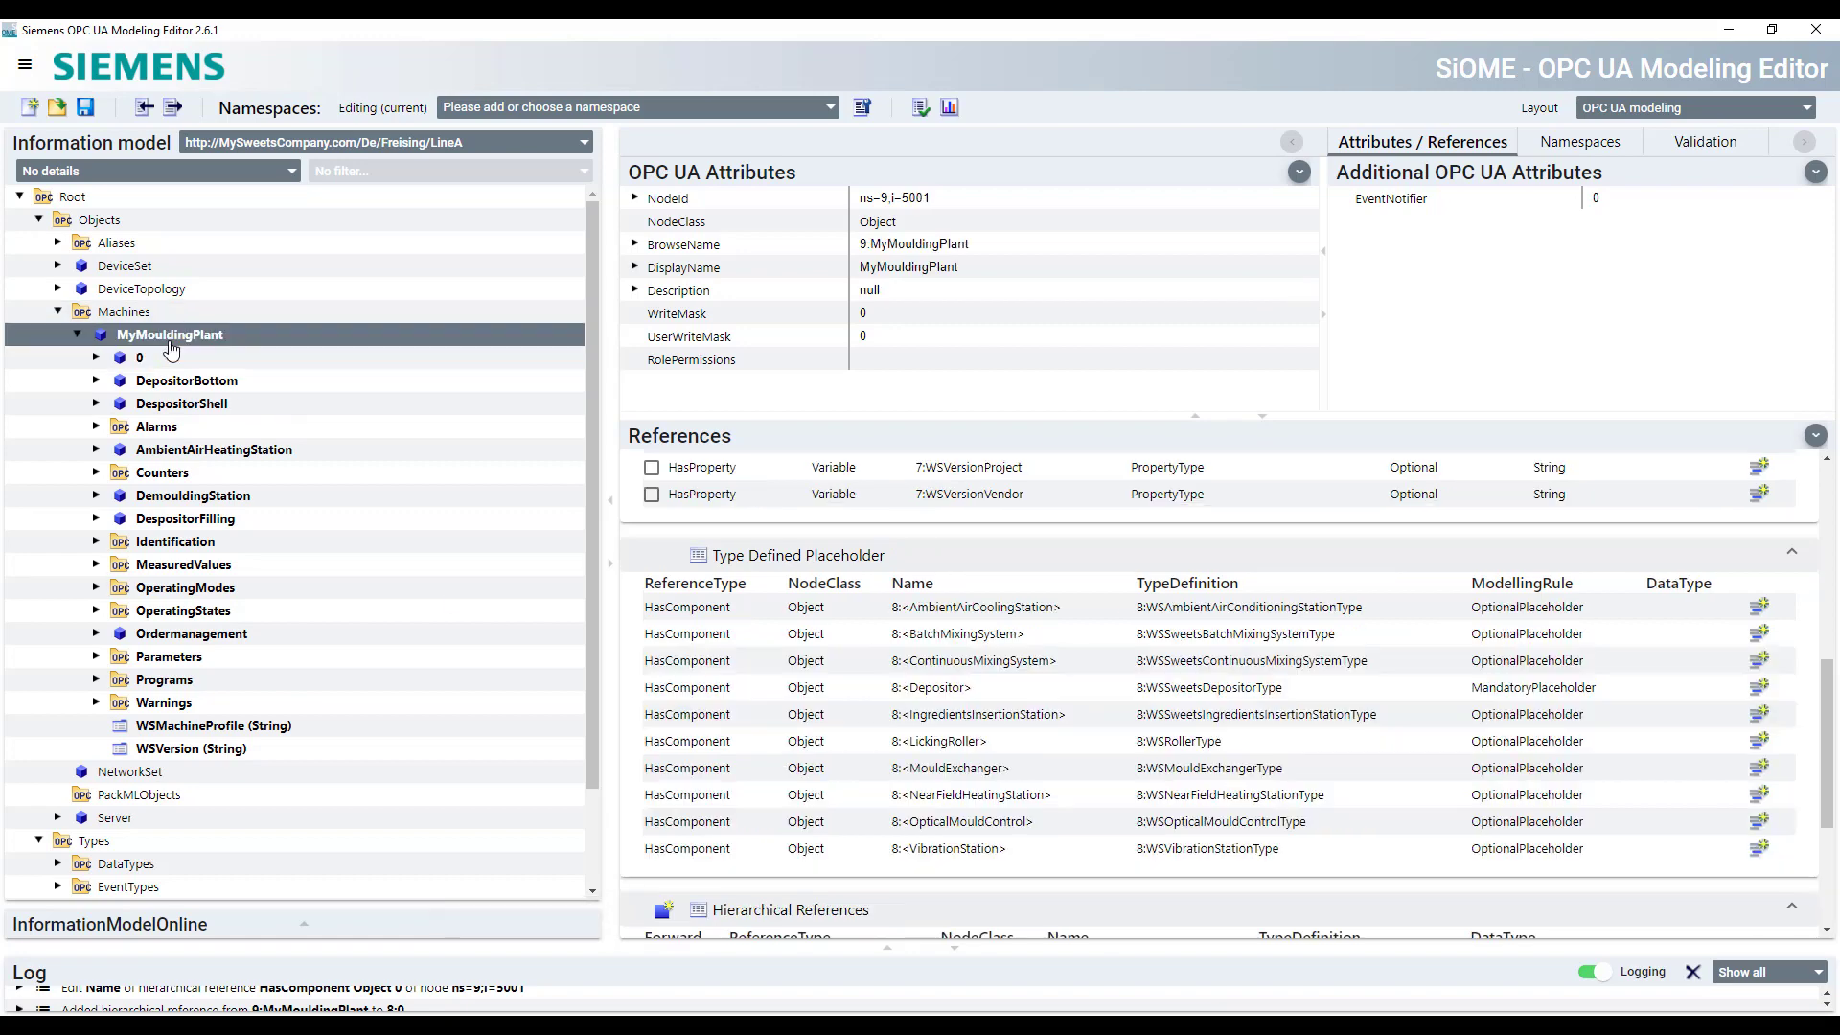
scroll(1179, 728, down, 5)
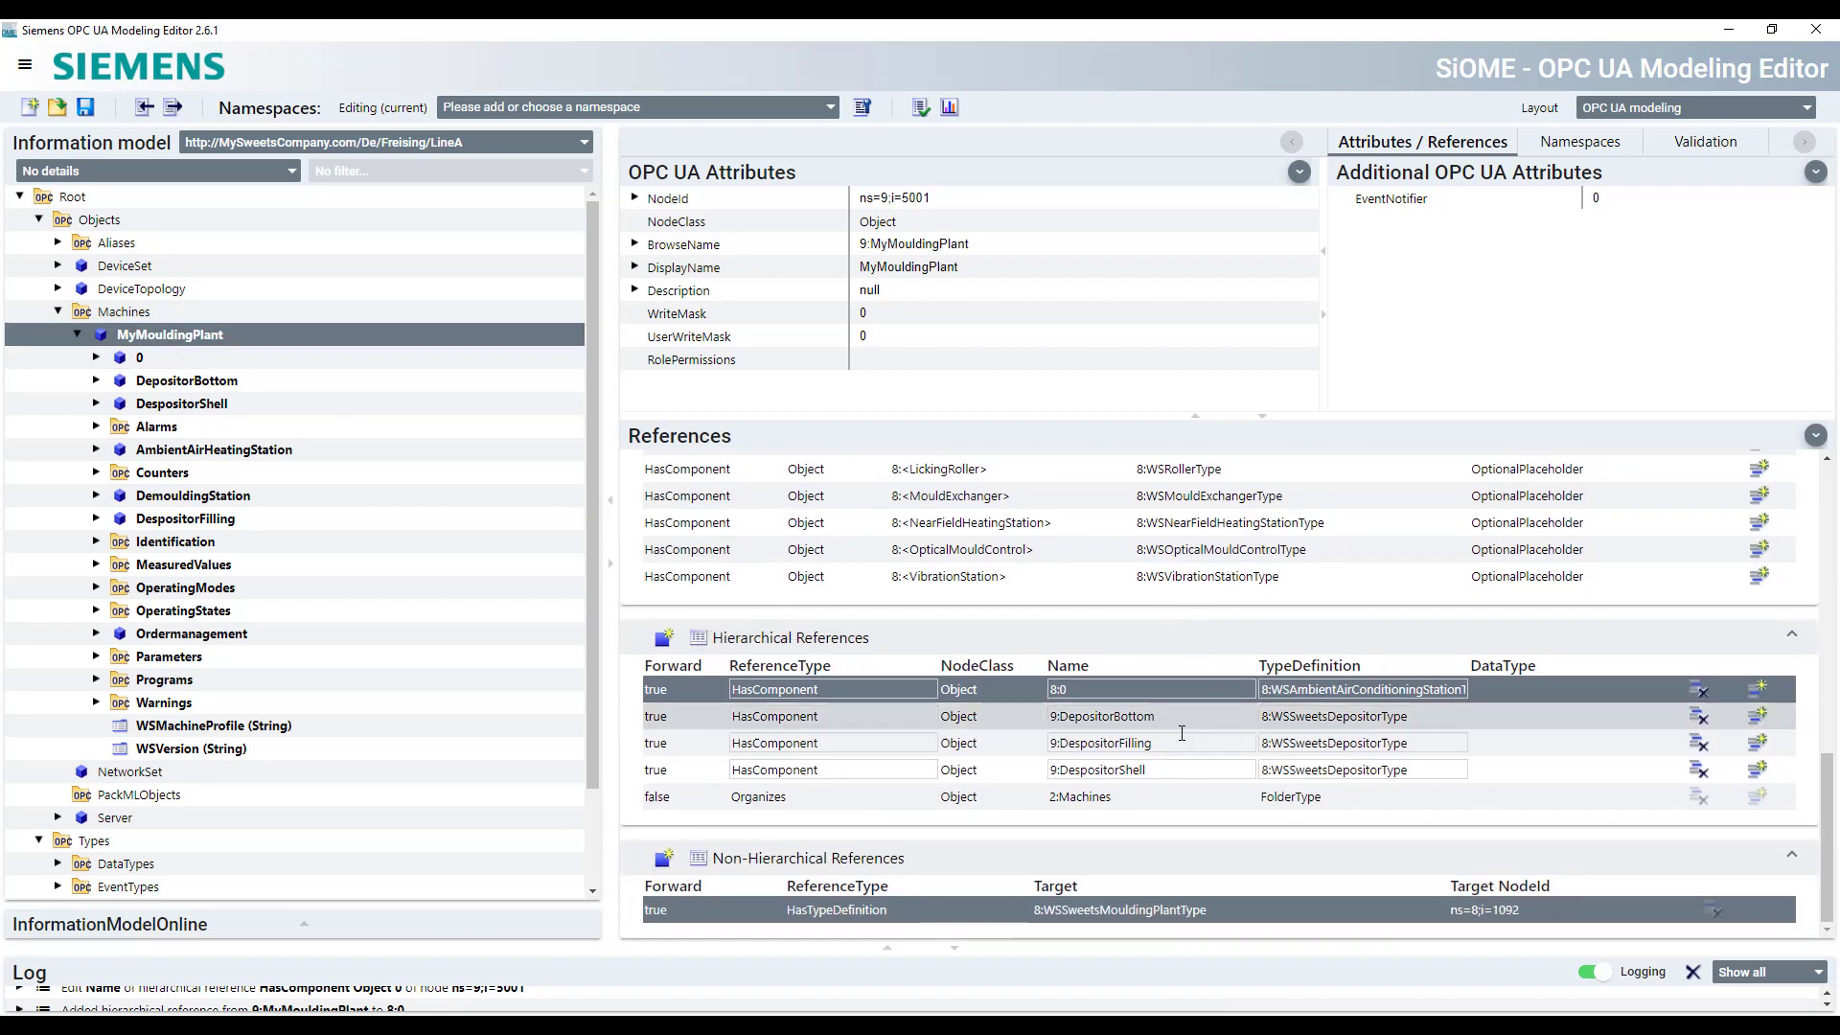
click(1084, 689)
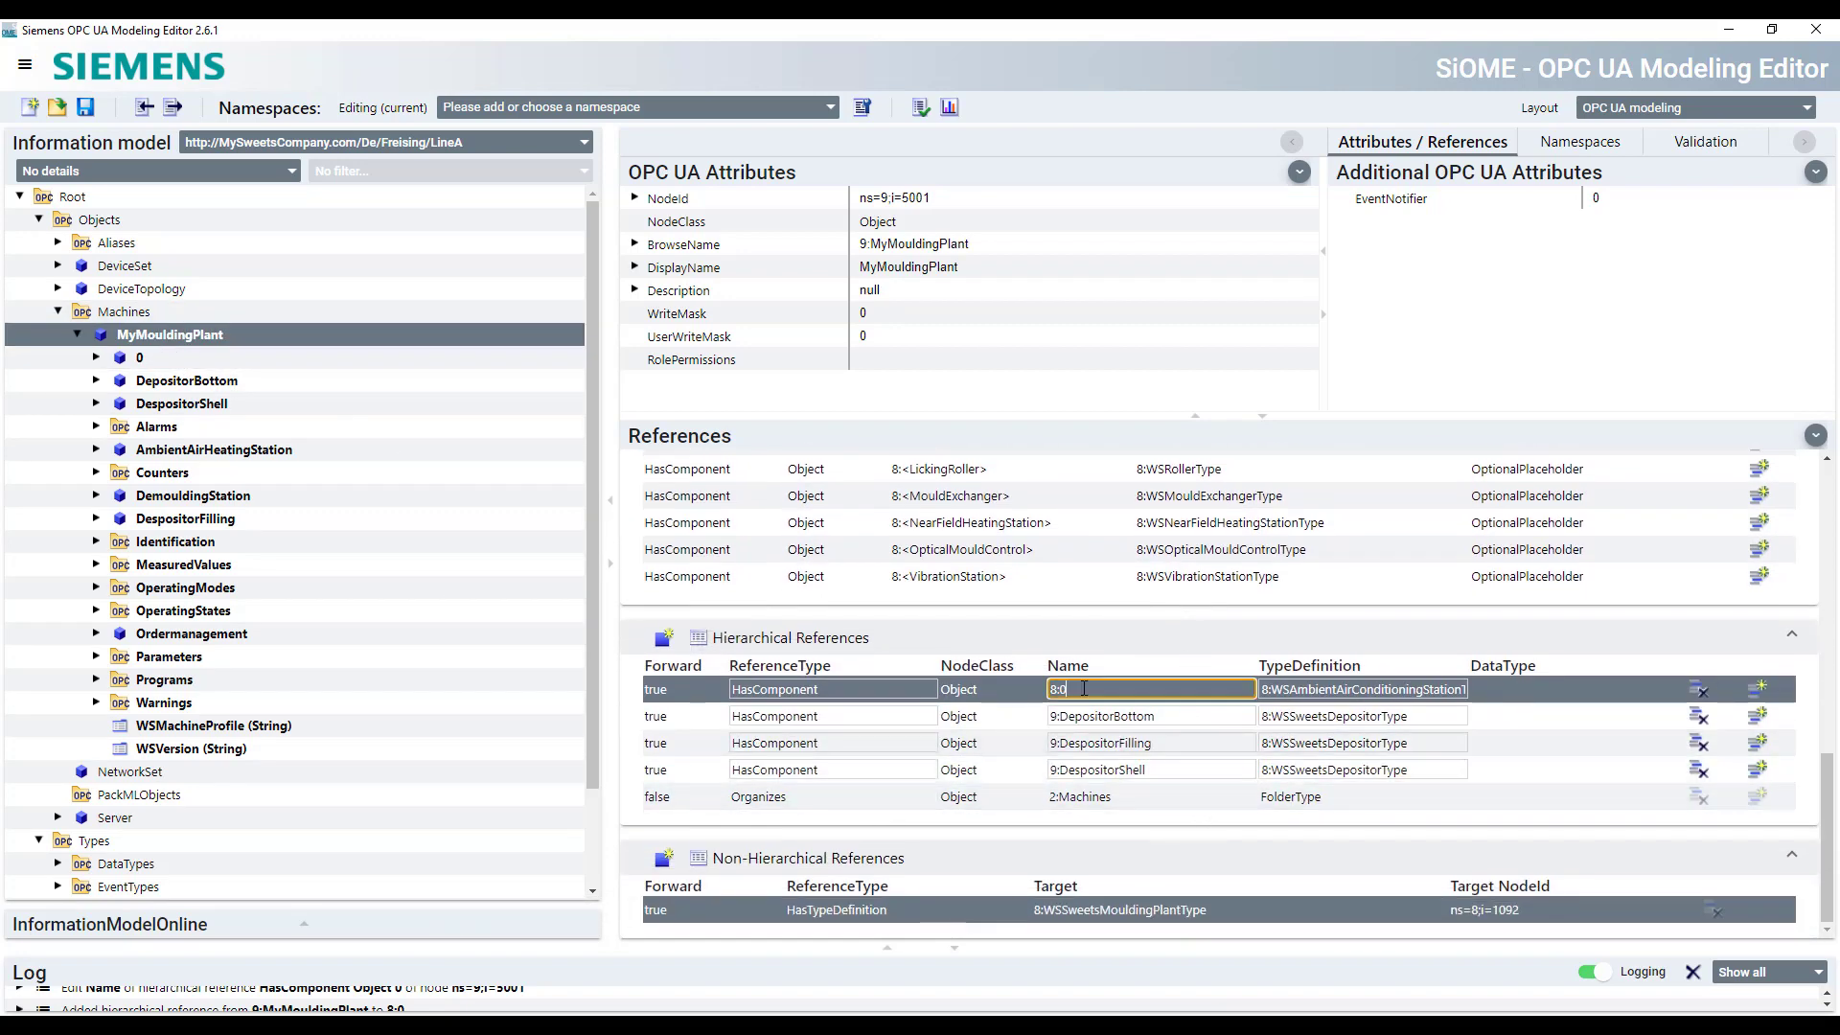
key(BackSpace)
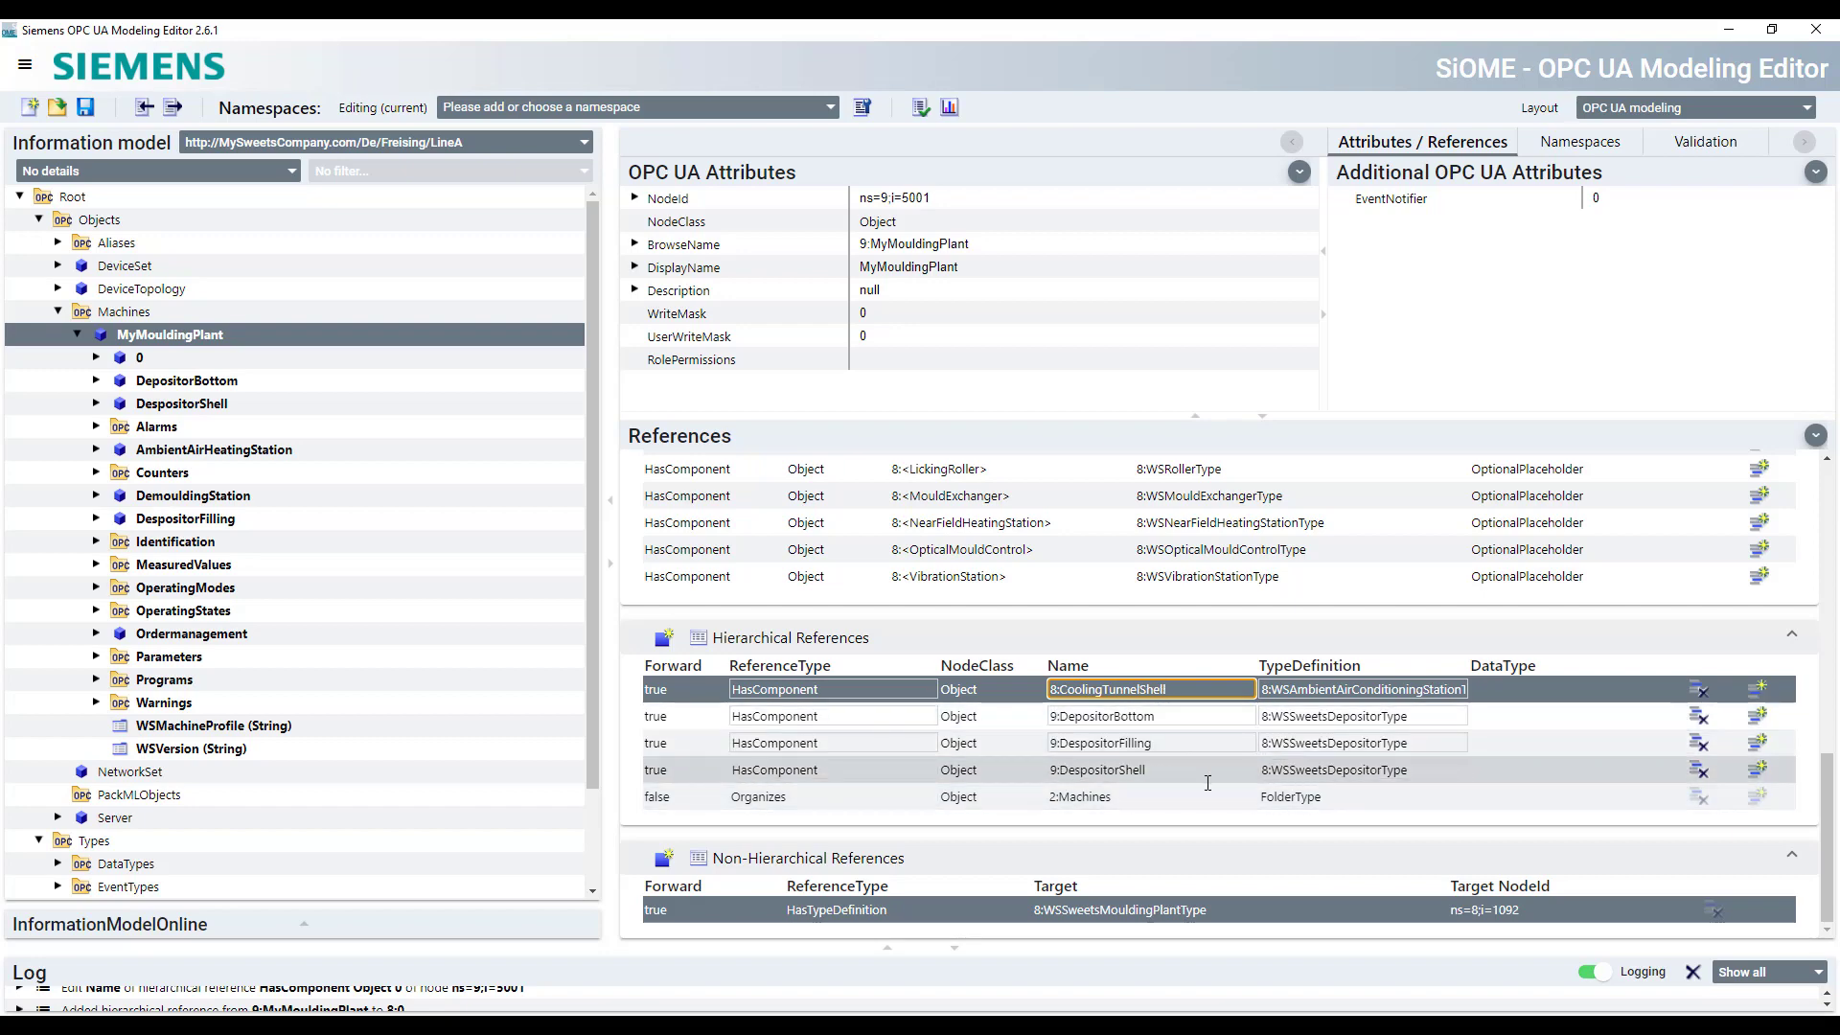
click(1181, 713)
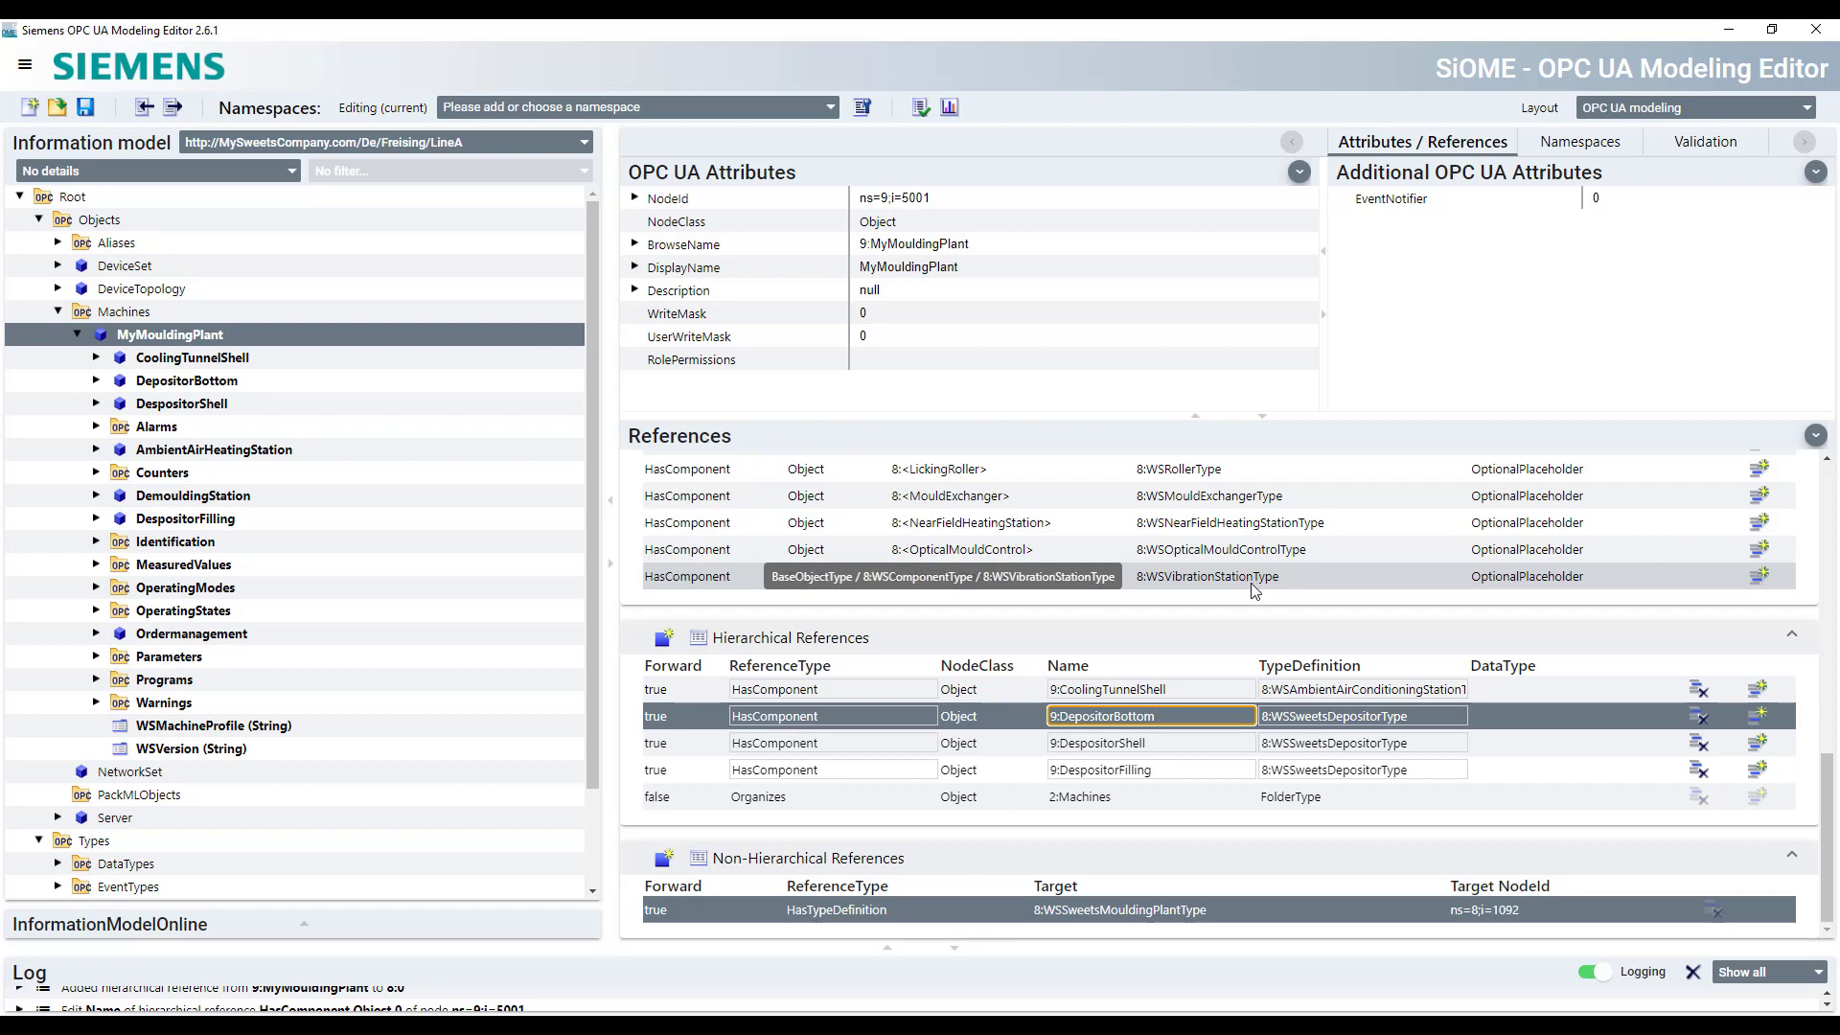
Expand CoolingTunnelShell and examine the attributes and browse name of its unnamed air tempering zone component
scroll(1809, 600, up, 3)
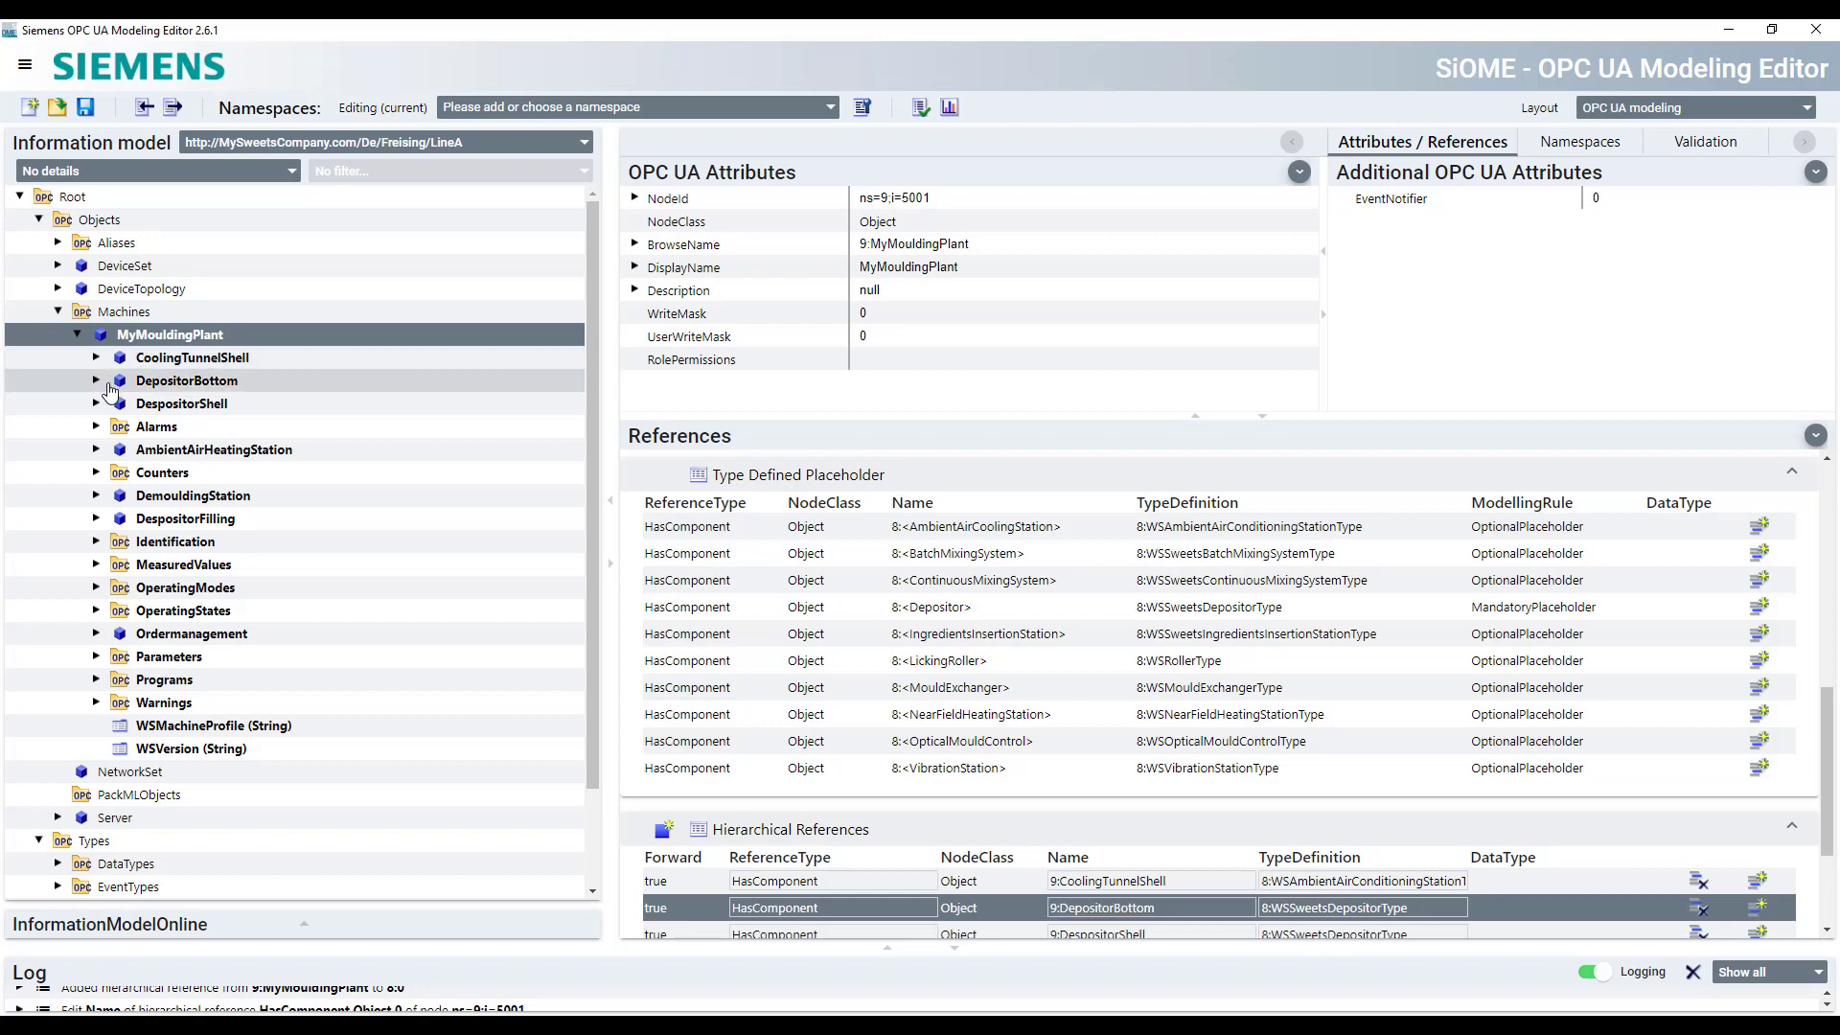
click(97, 358)
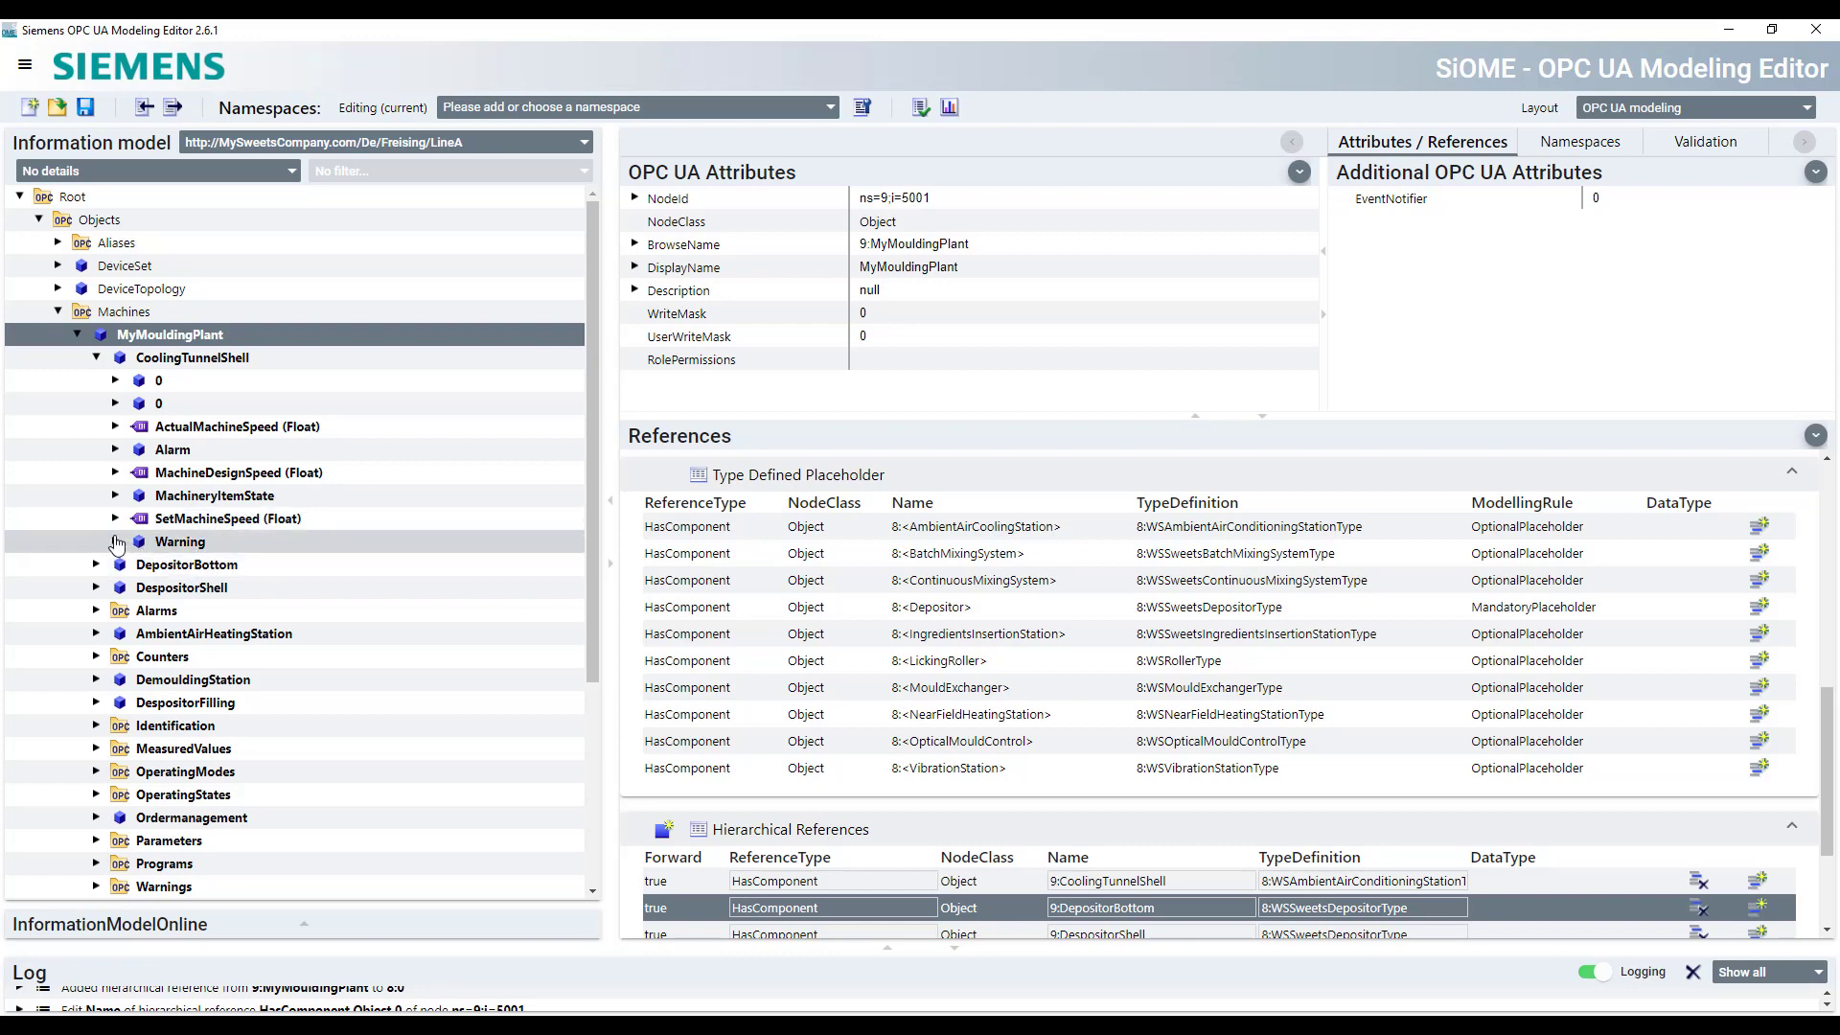
click(160, 384)
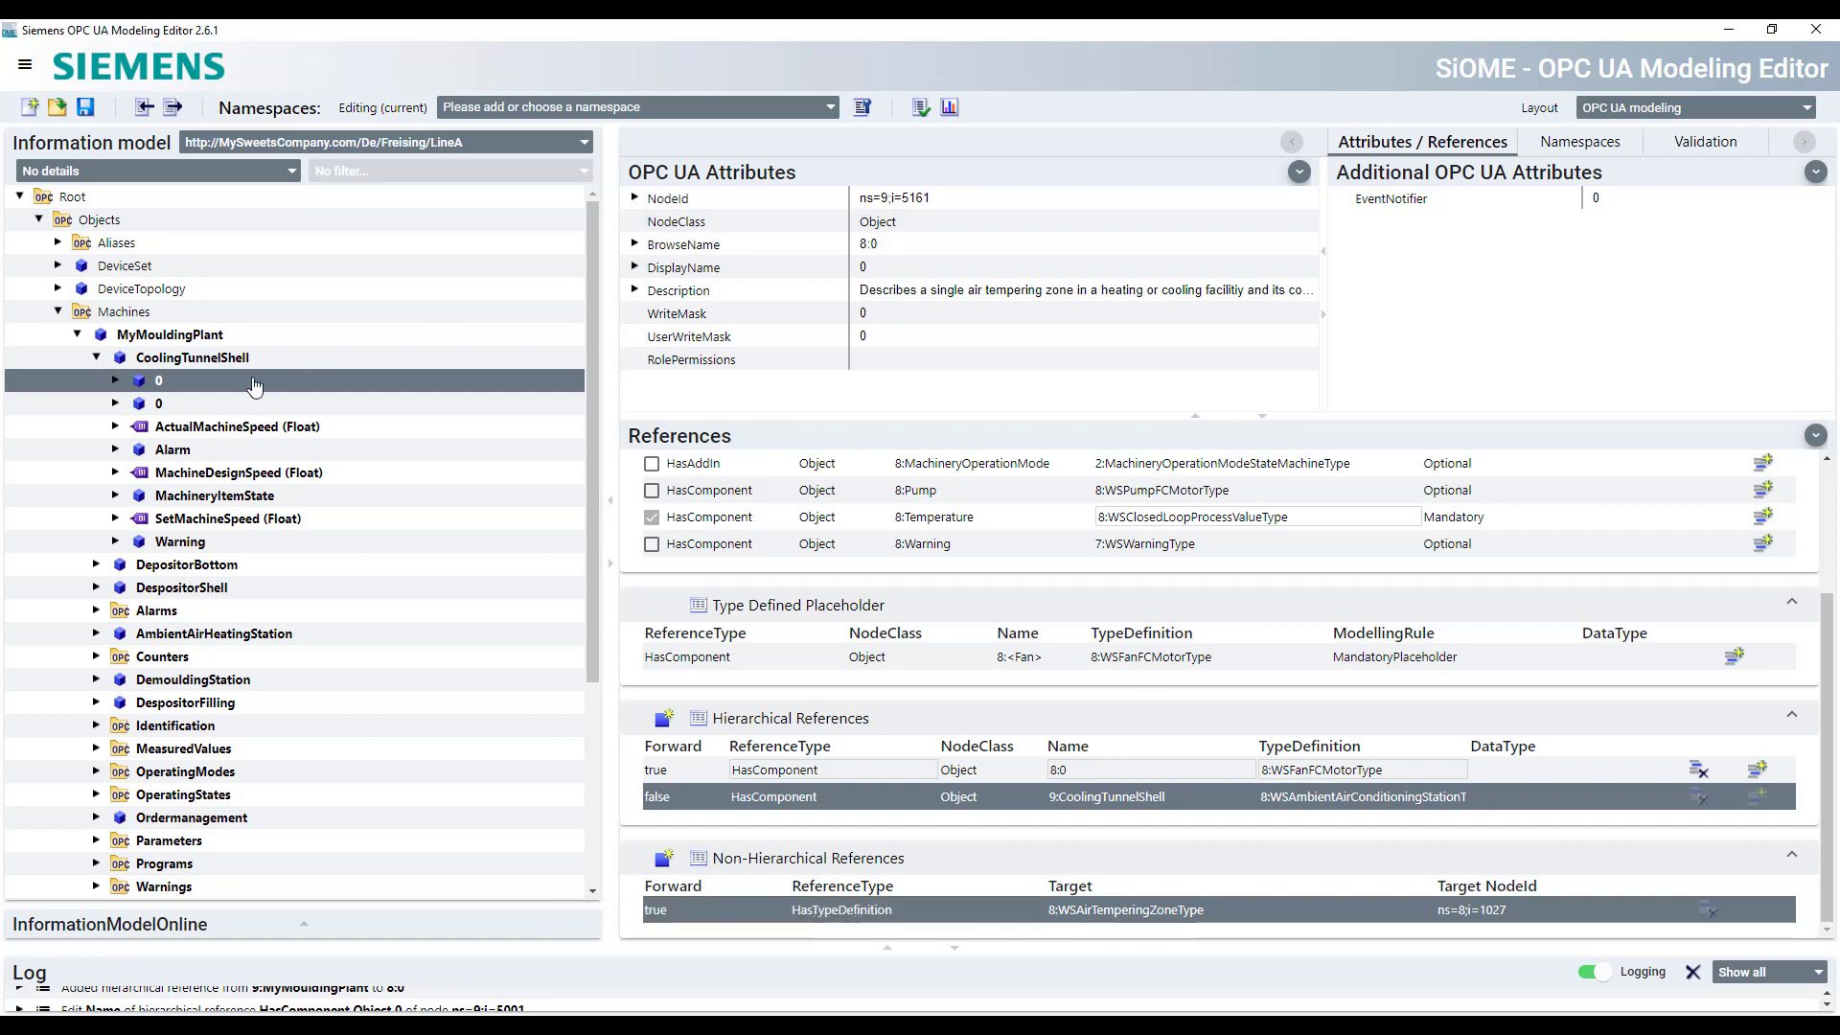
click(636, 246)
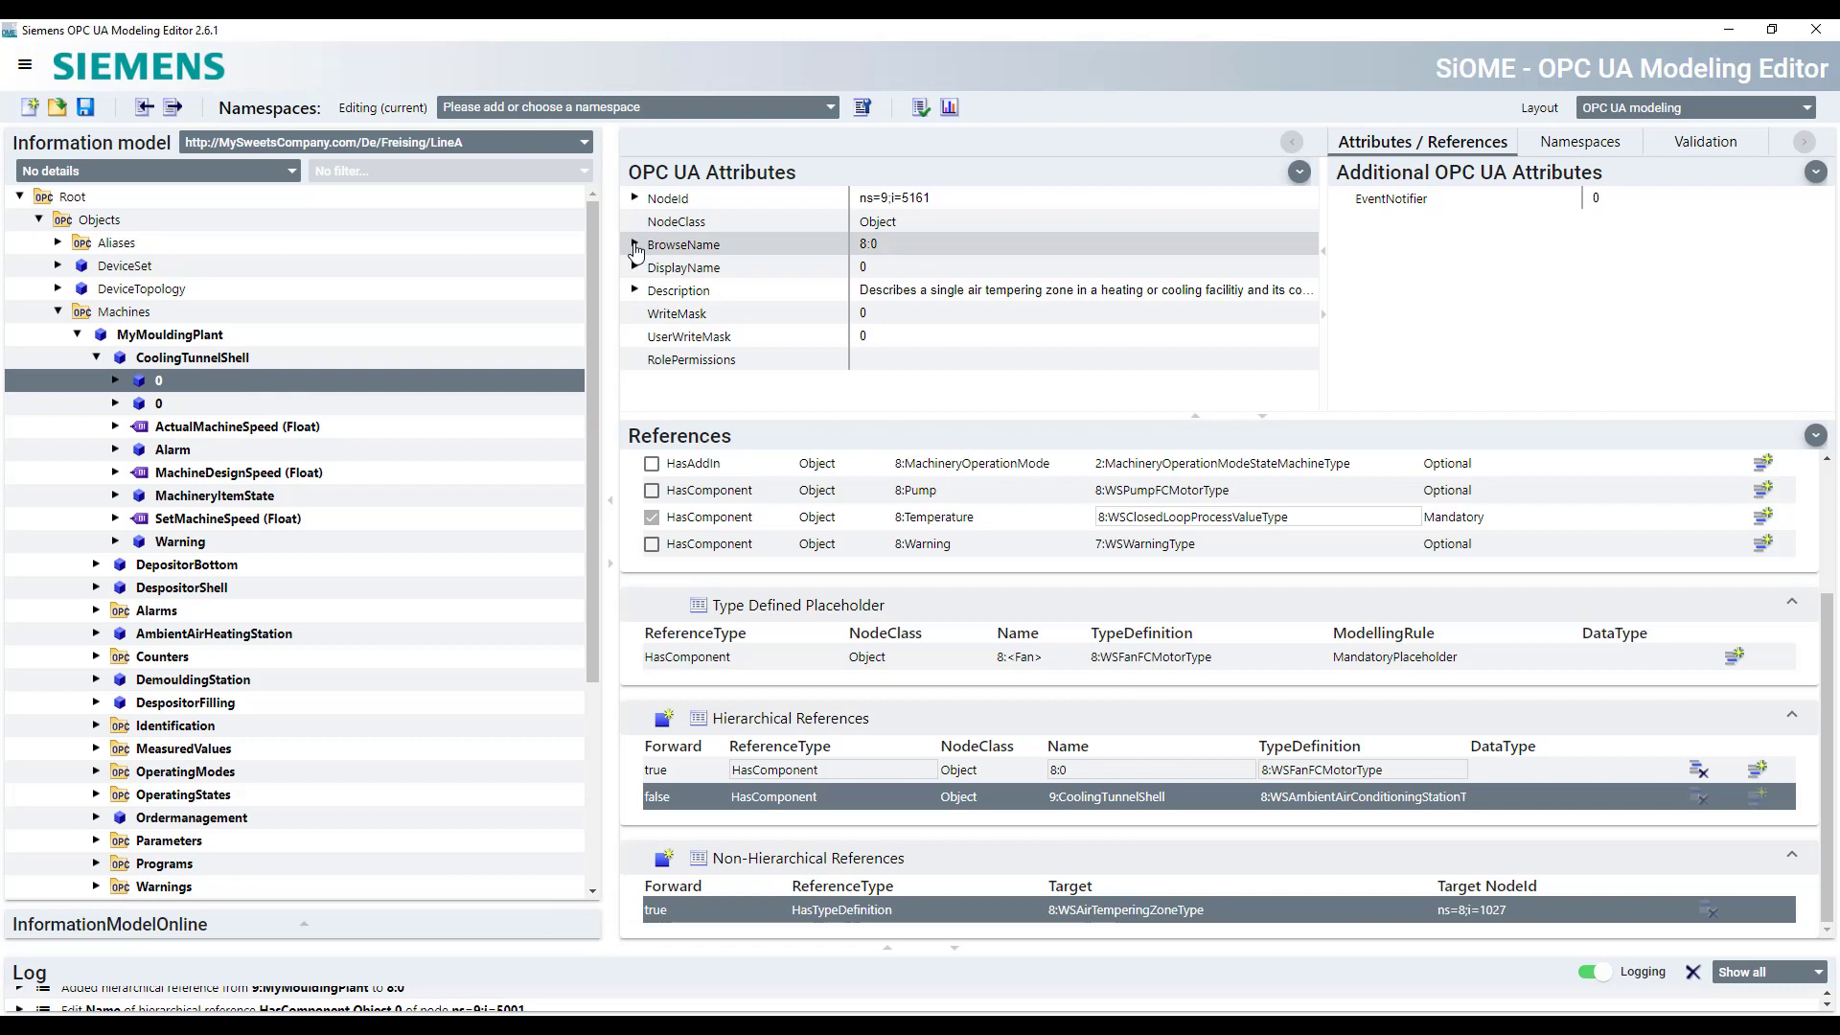
click(930, 293)
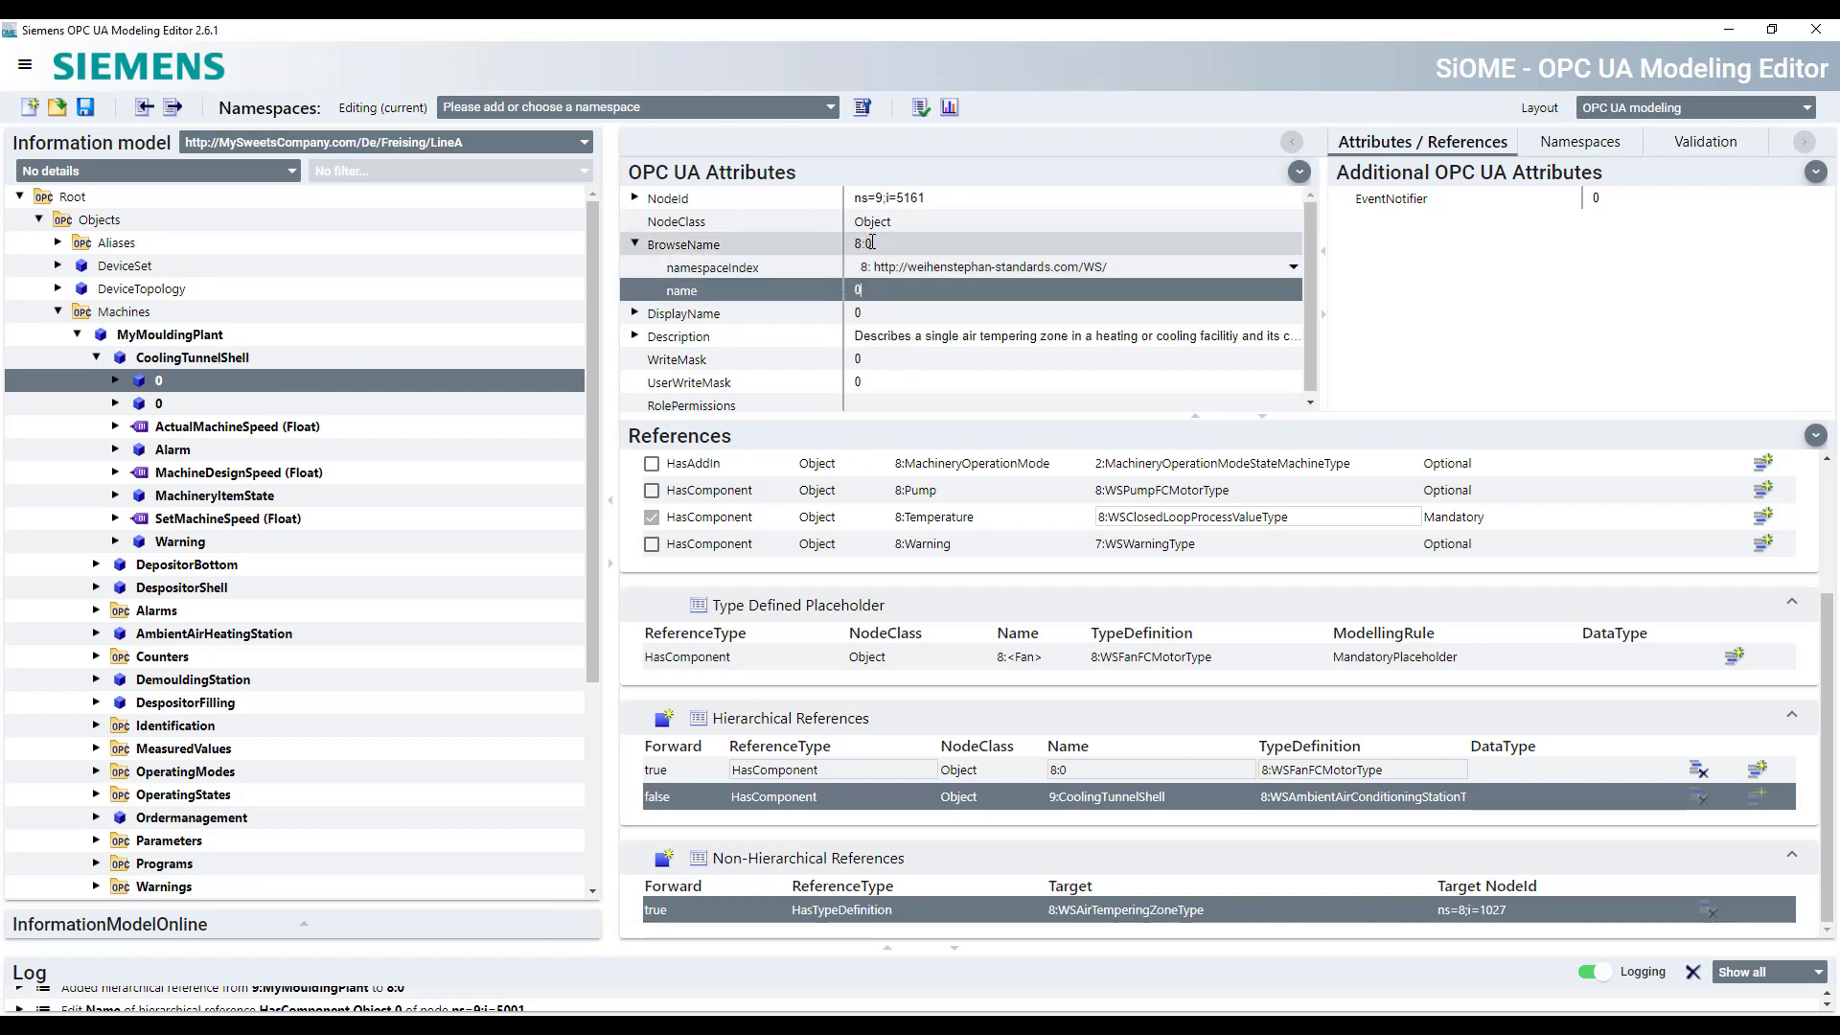
In CoolingTunnelShell's hierarchical references, rename the WSAirDryerType component as AirDryer and the WSAirTemperingZoneType component as CoolingZone1
click(174, 337)
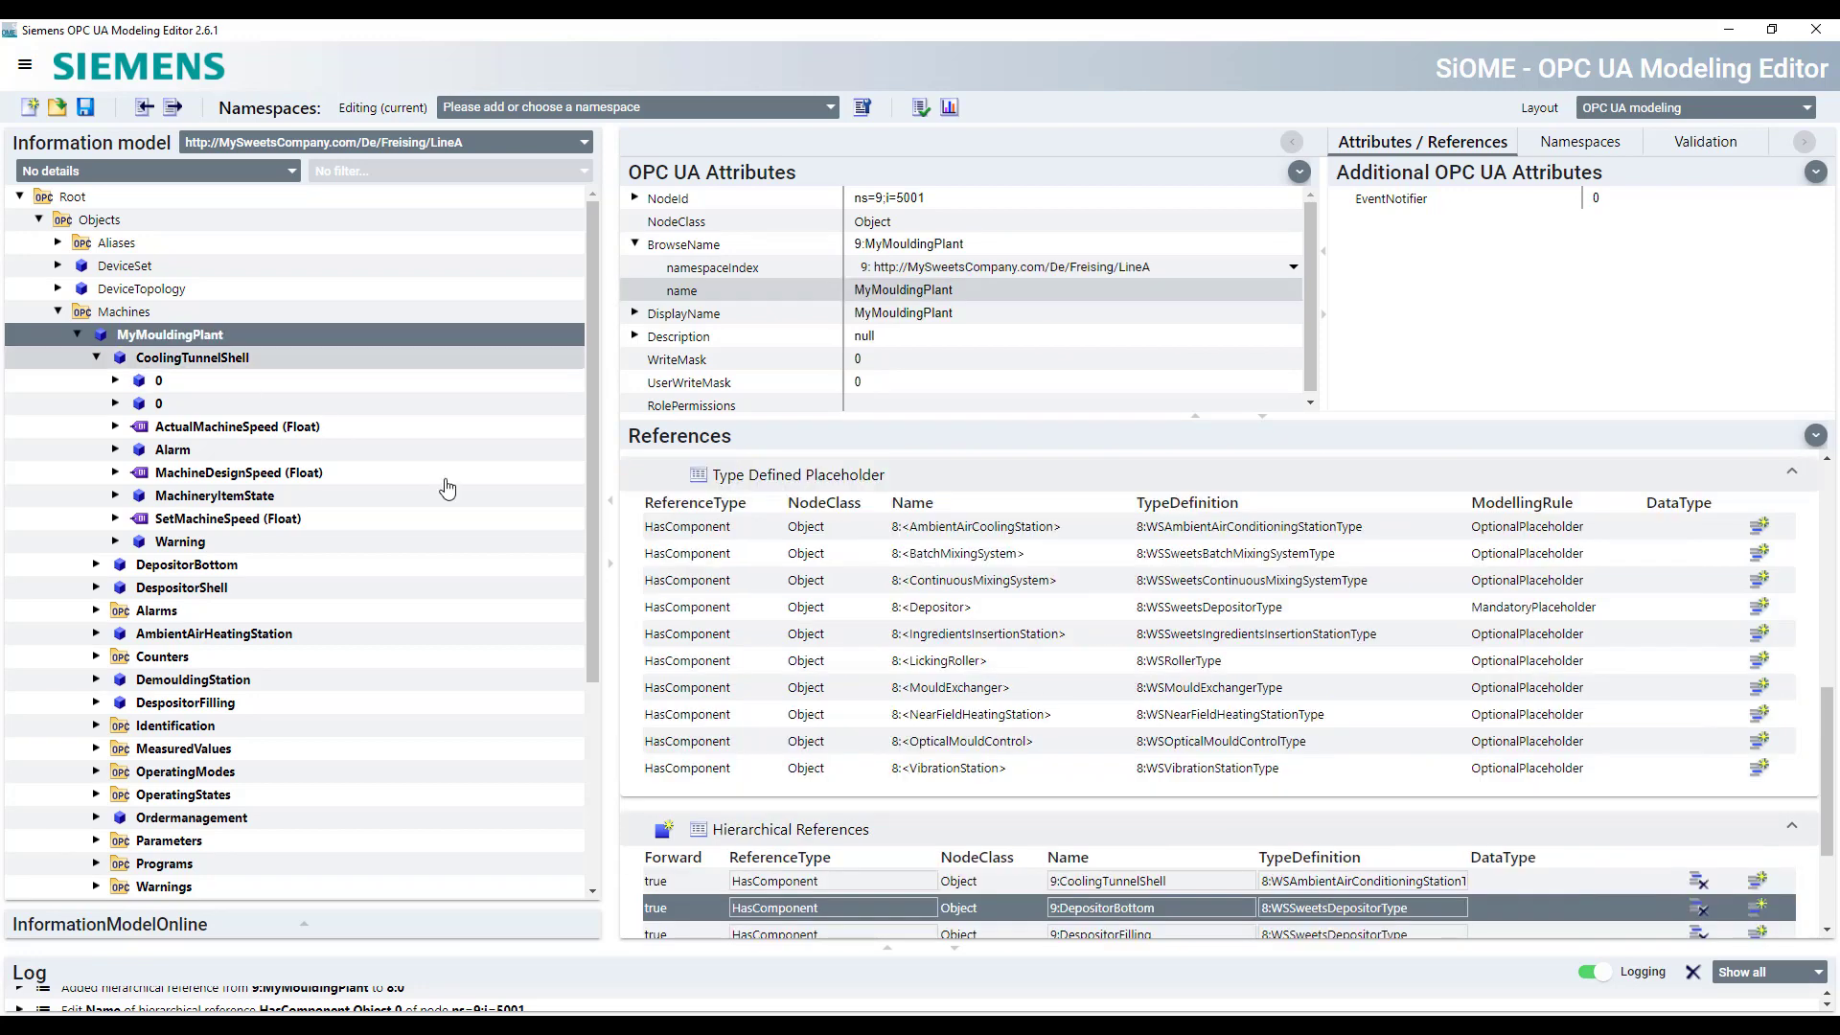
scroll(1177, 846, down, 3)
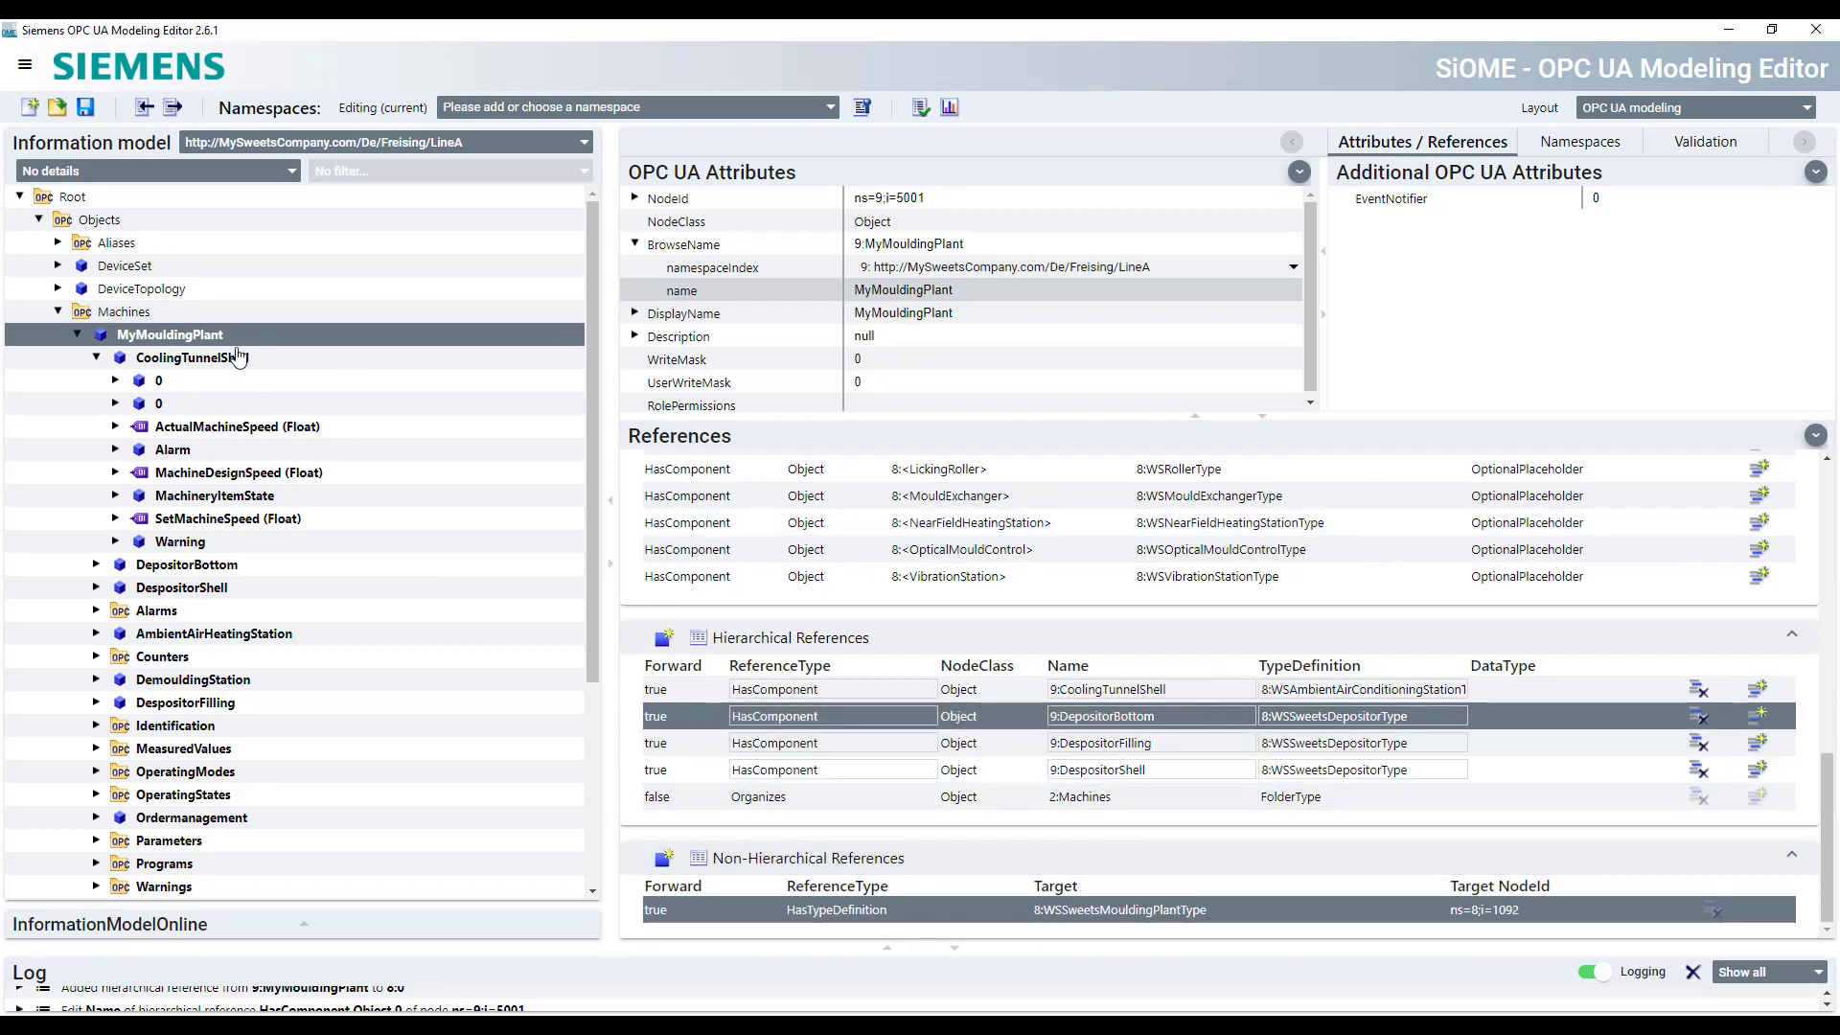
double_click(1107, 689)
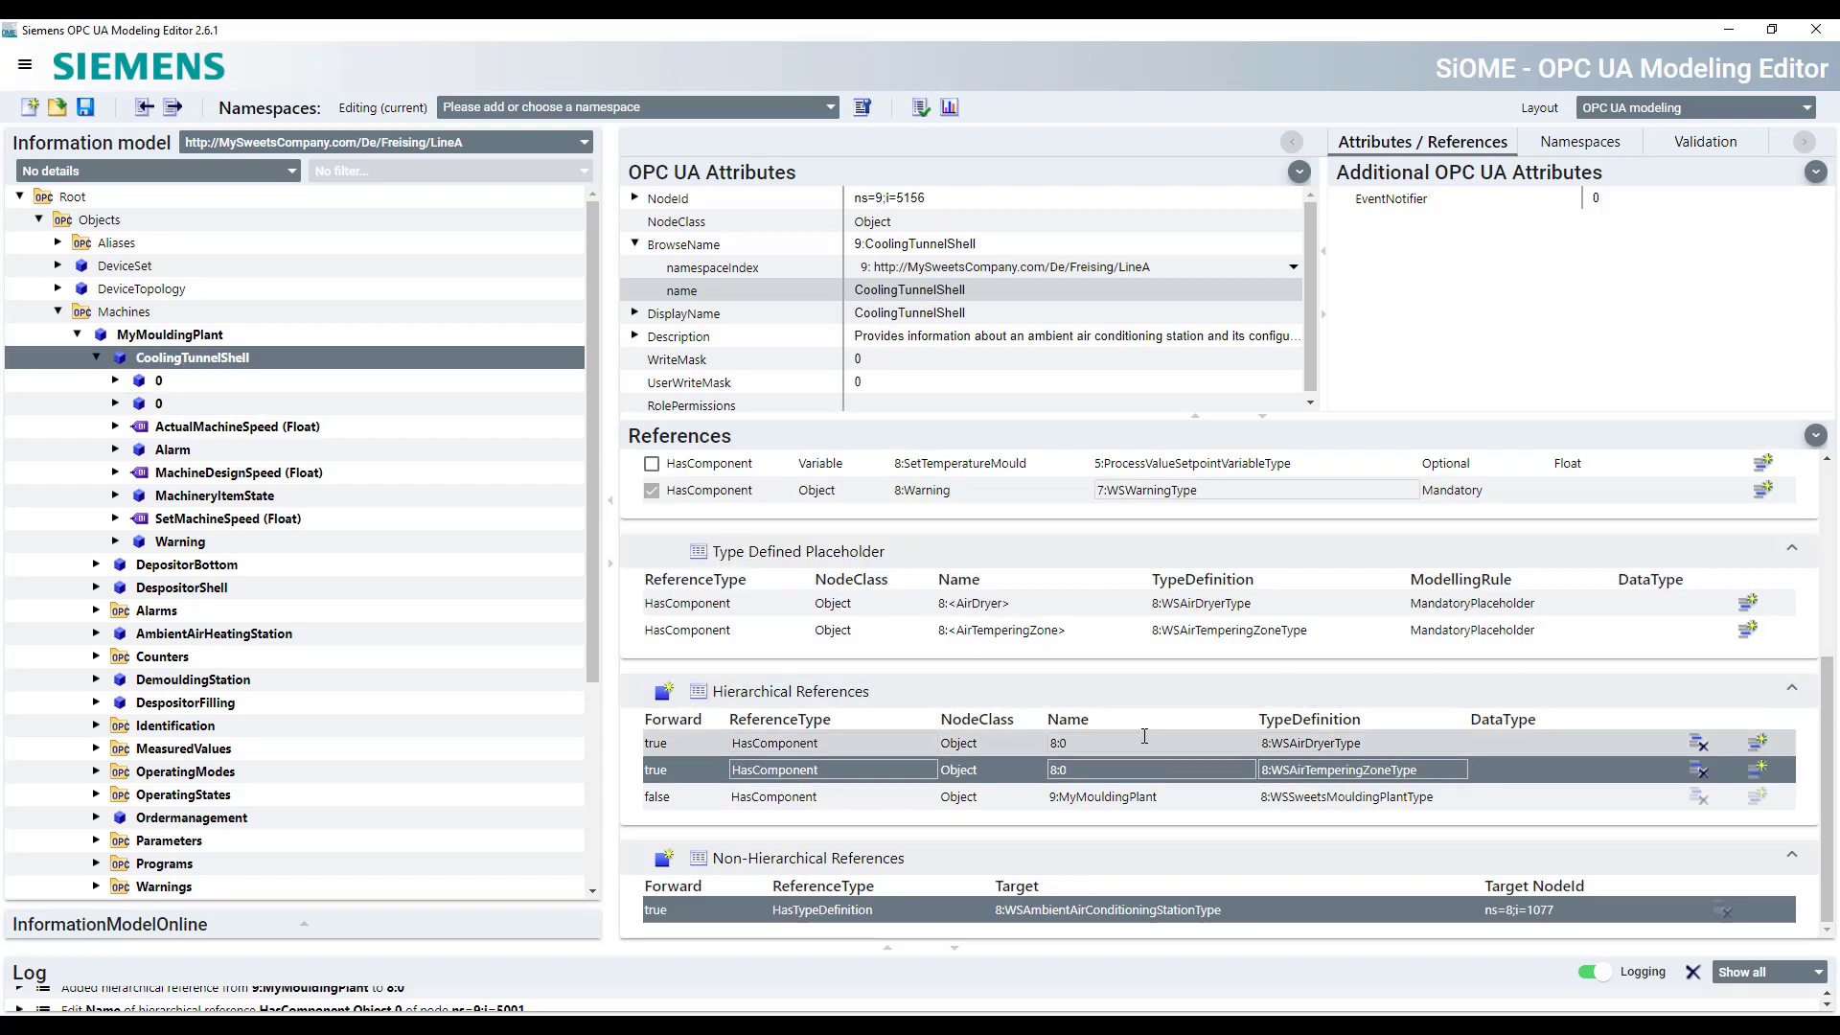
click(1231, 749)
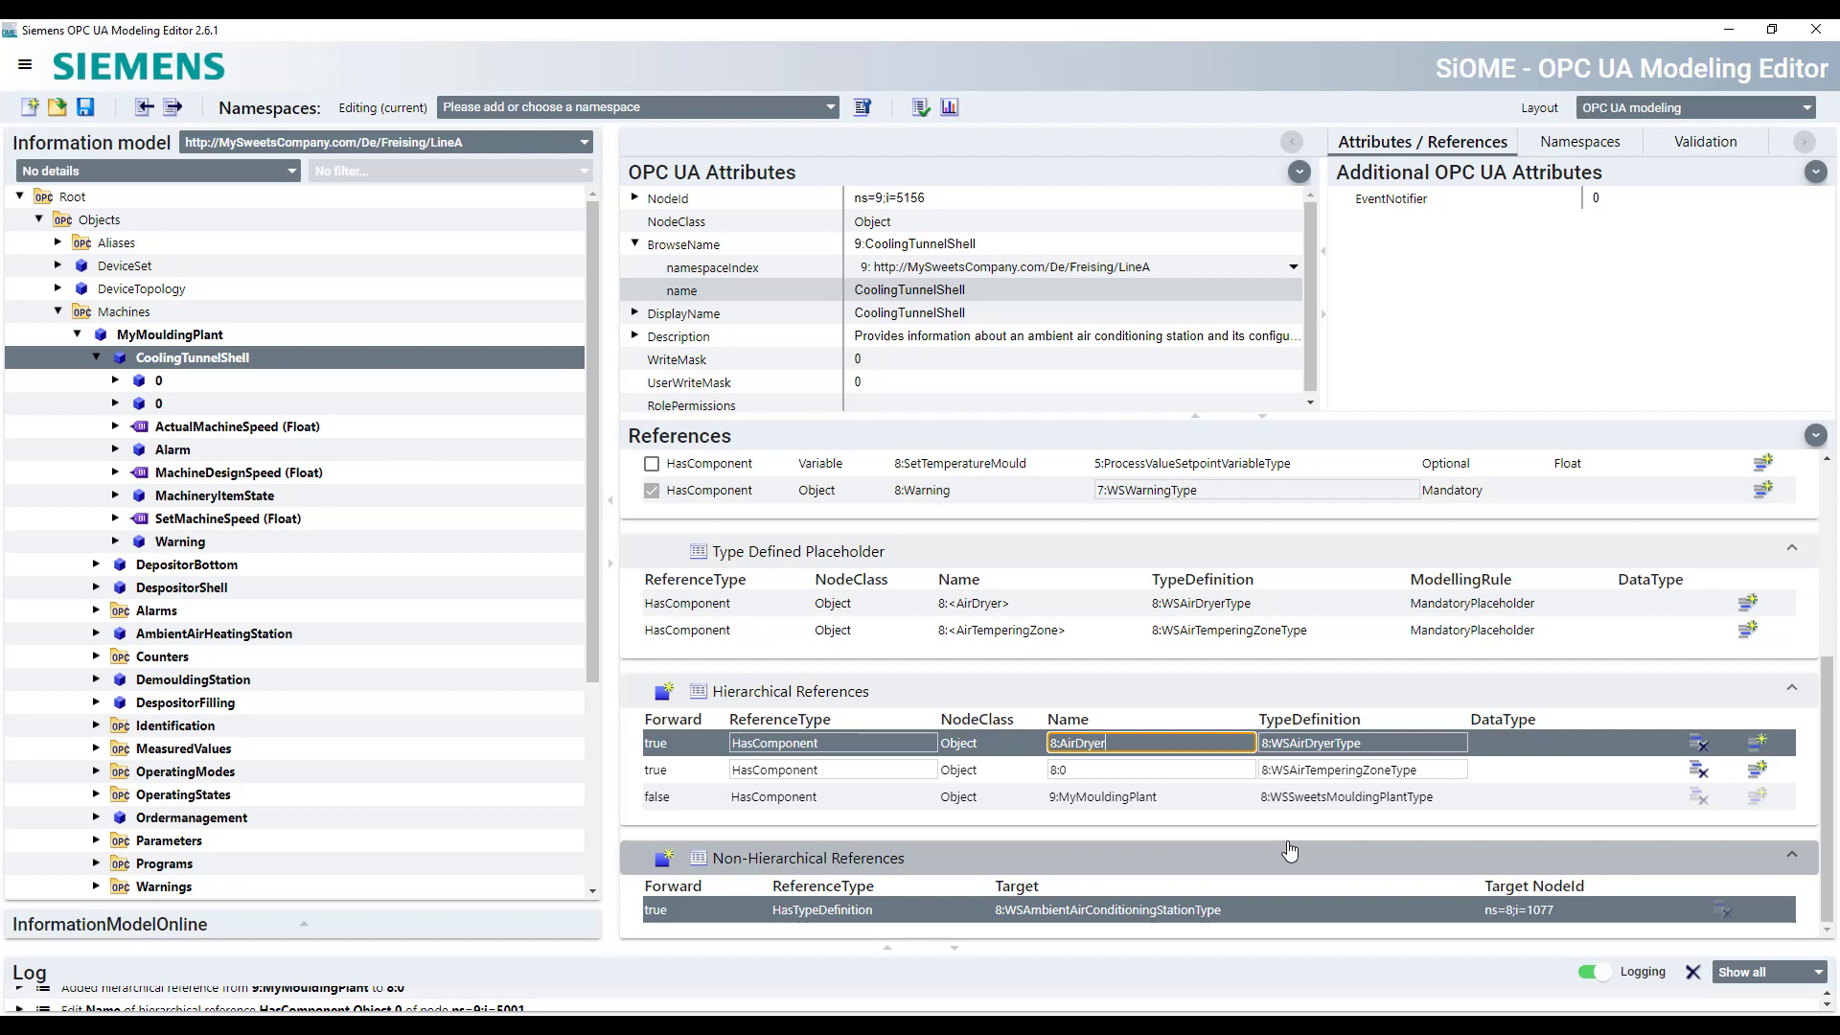
key(Return)
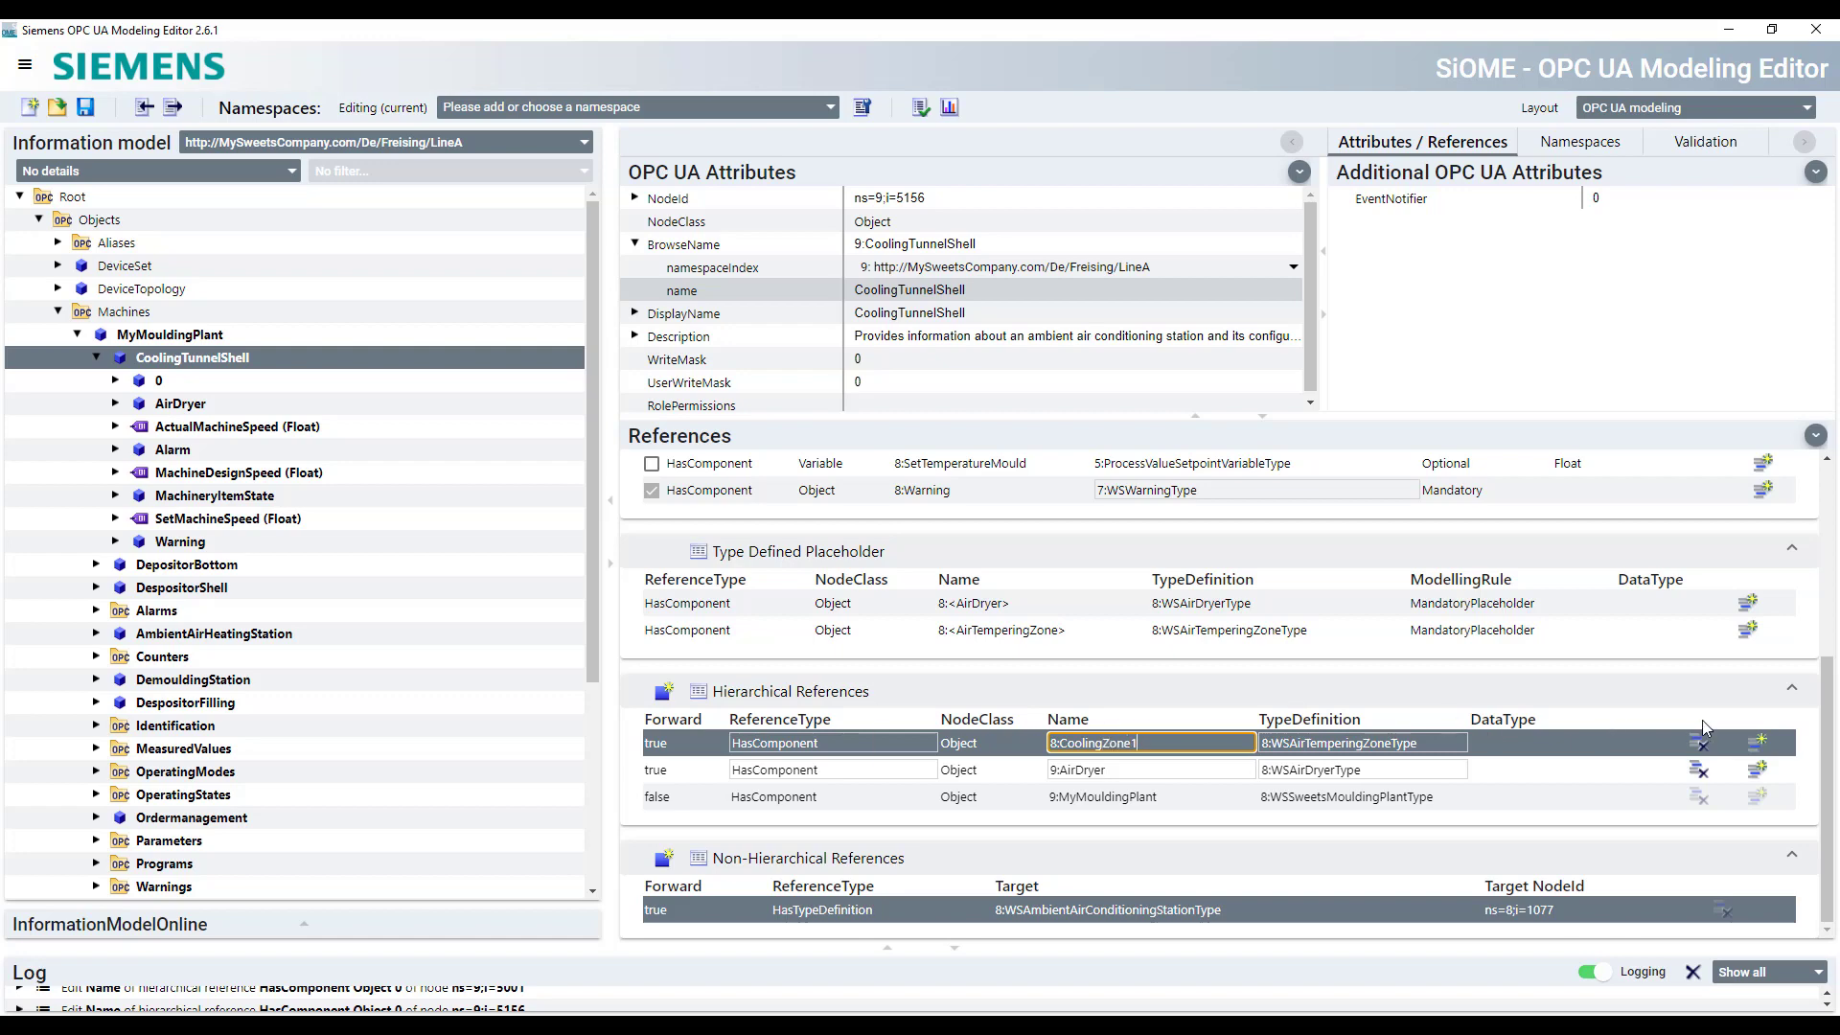
key(Return)
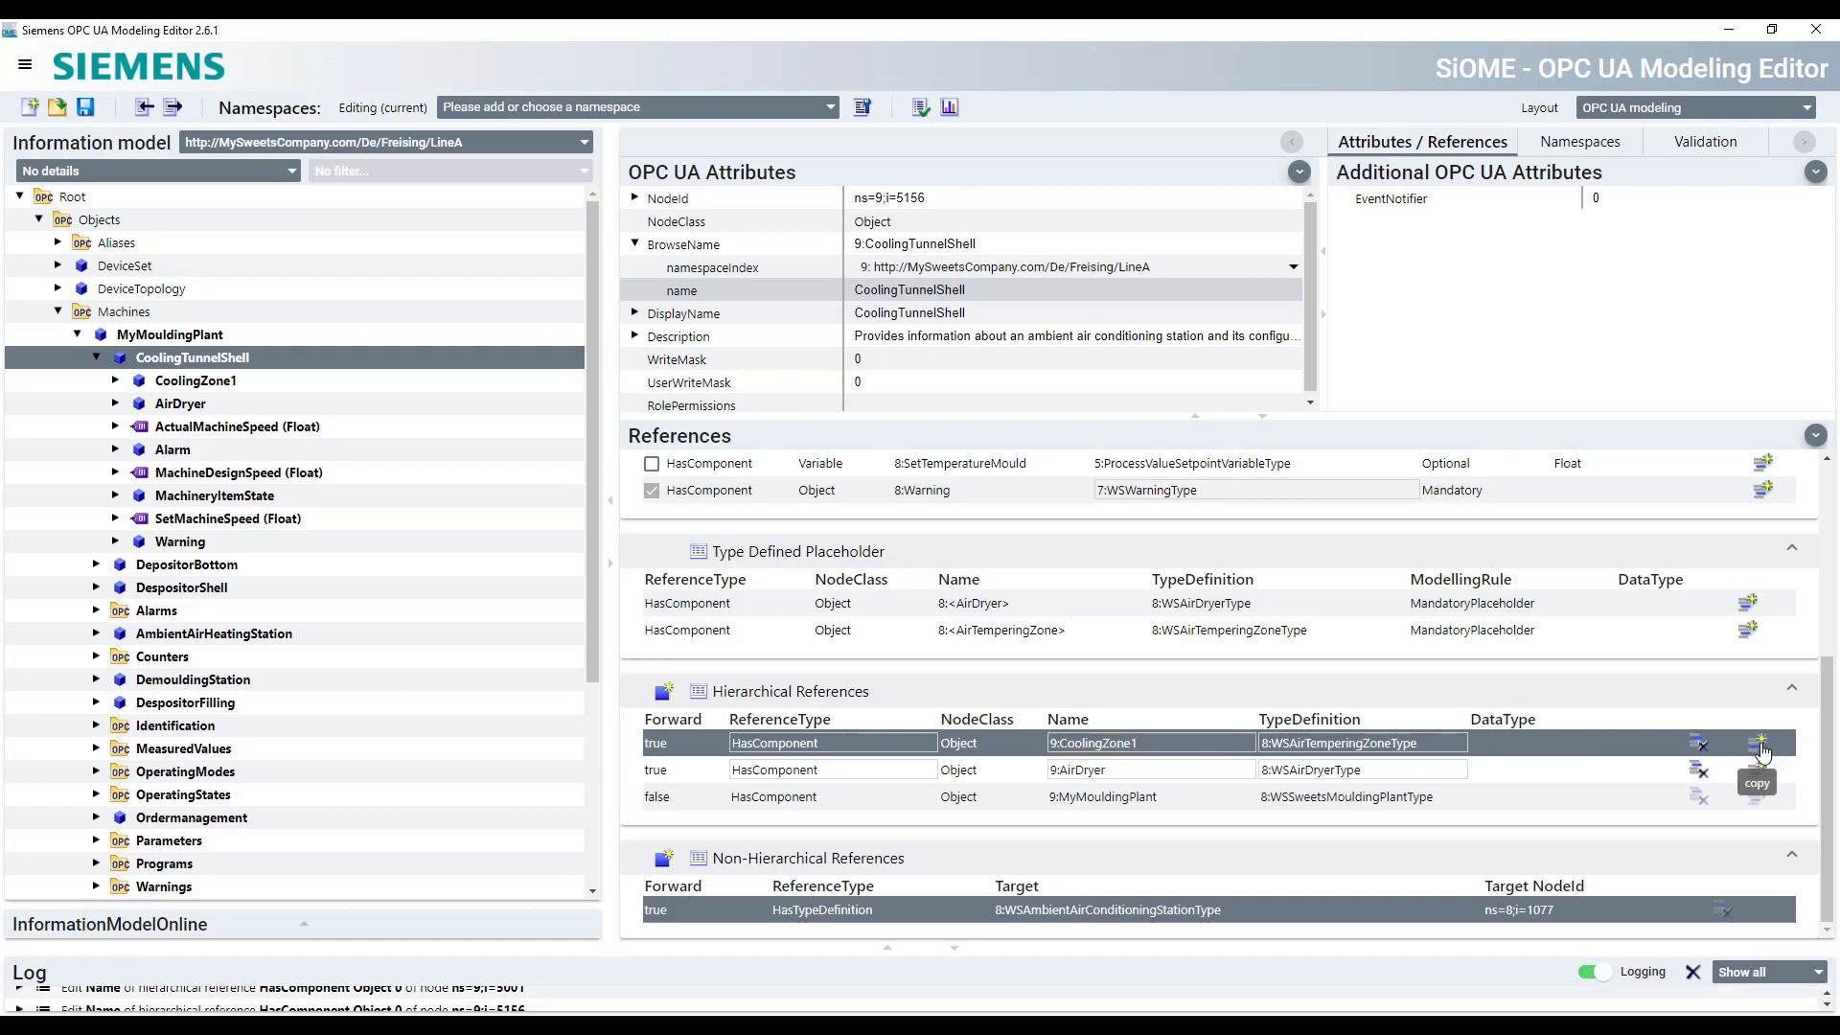
Copy the CoolingZone1 component in CoolingTunnelShell's hierarchical references and rename the copy as CoolingZone2
click(1760, 747)
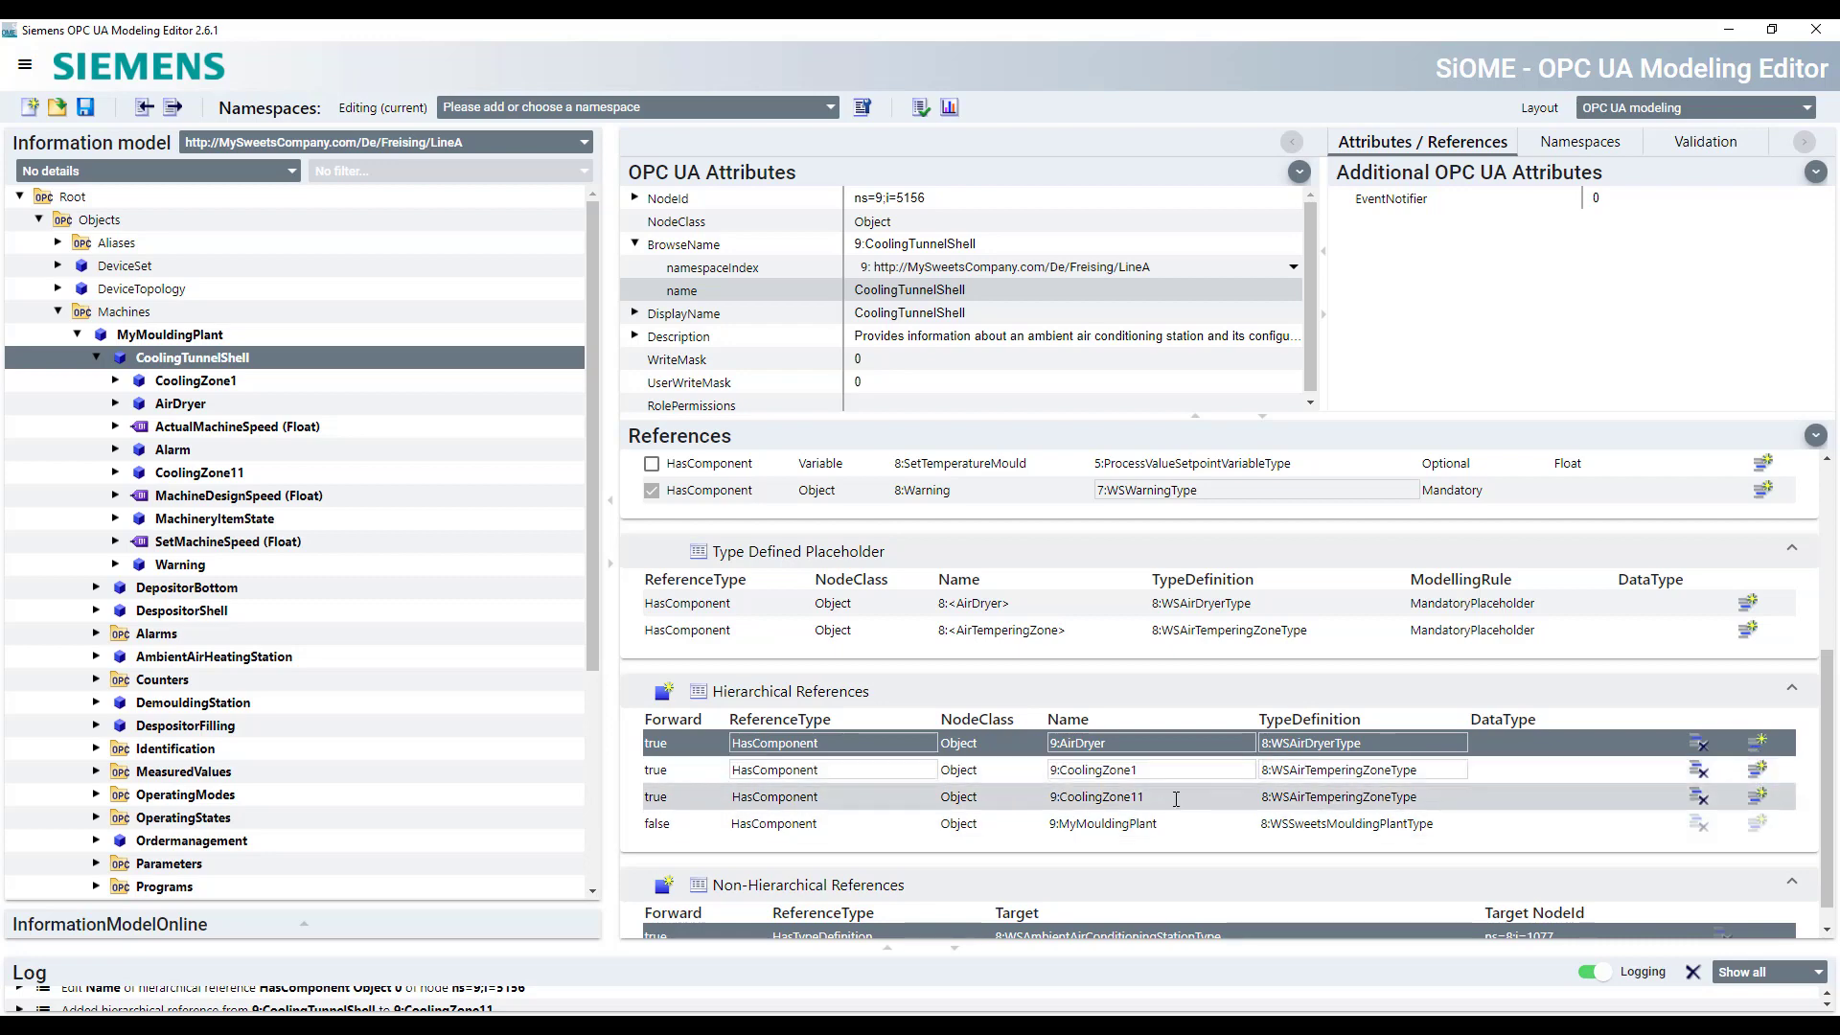
click(1176, 799)
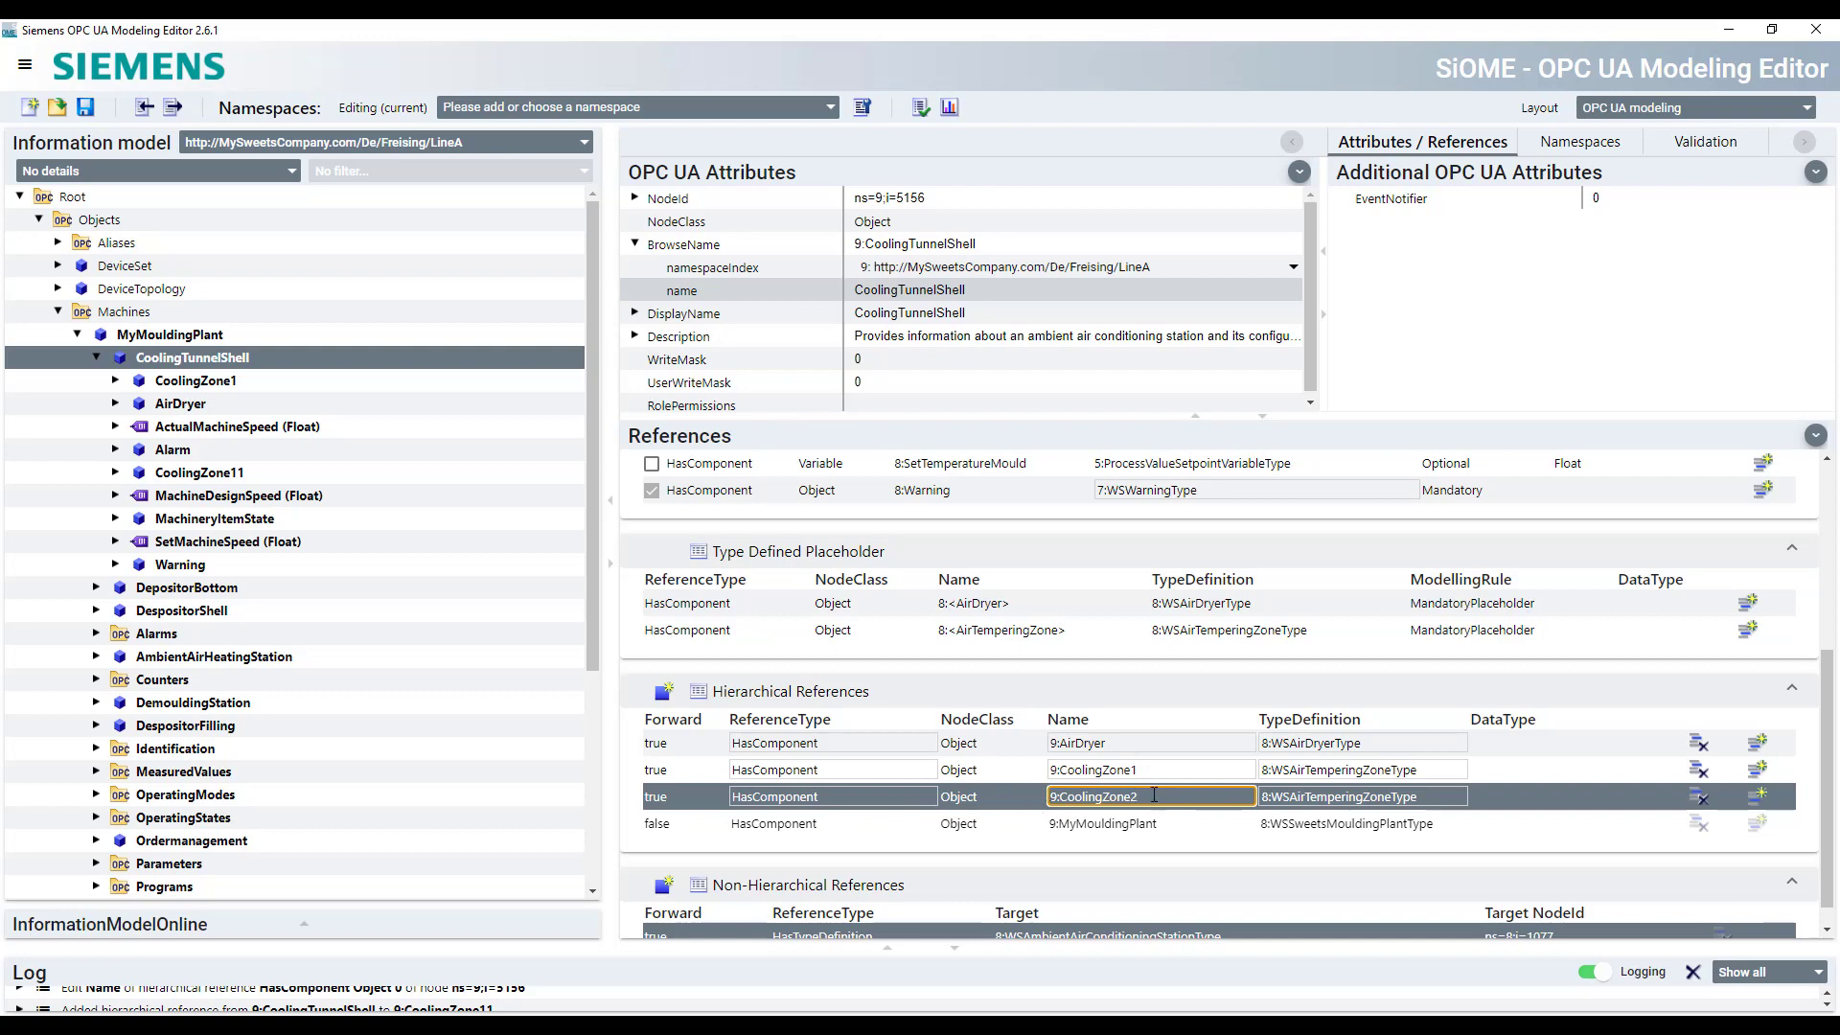
key(Return)
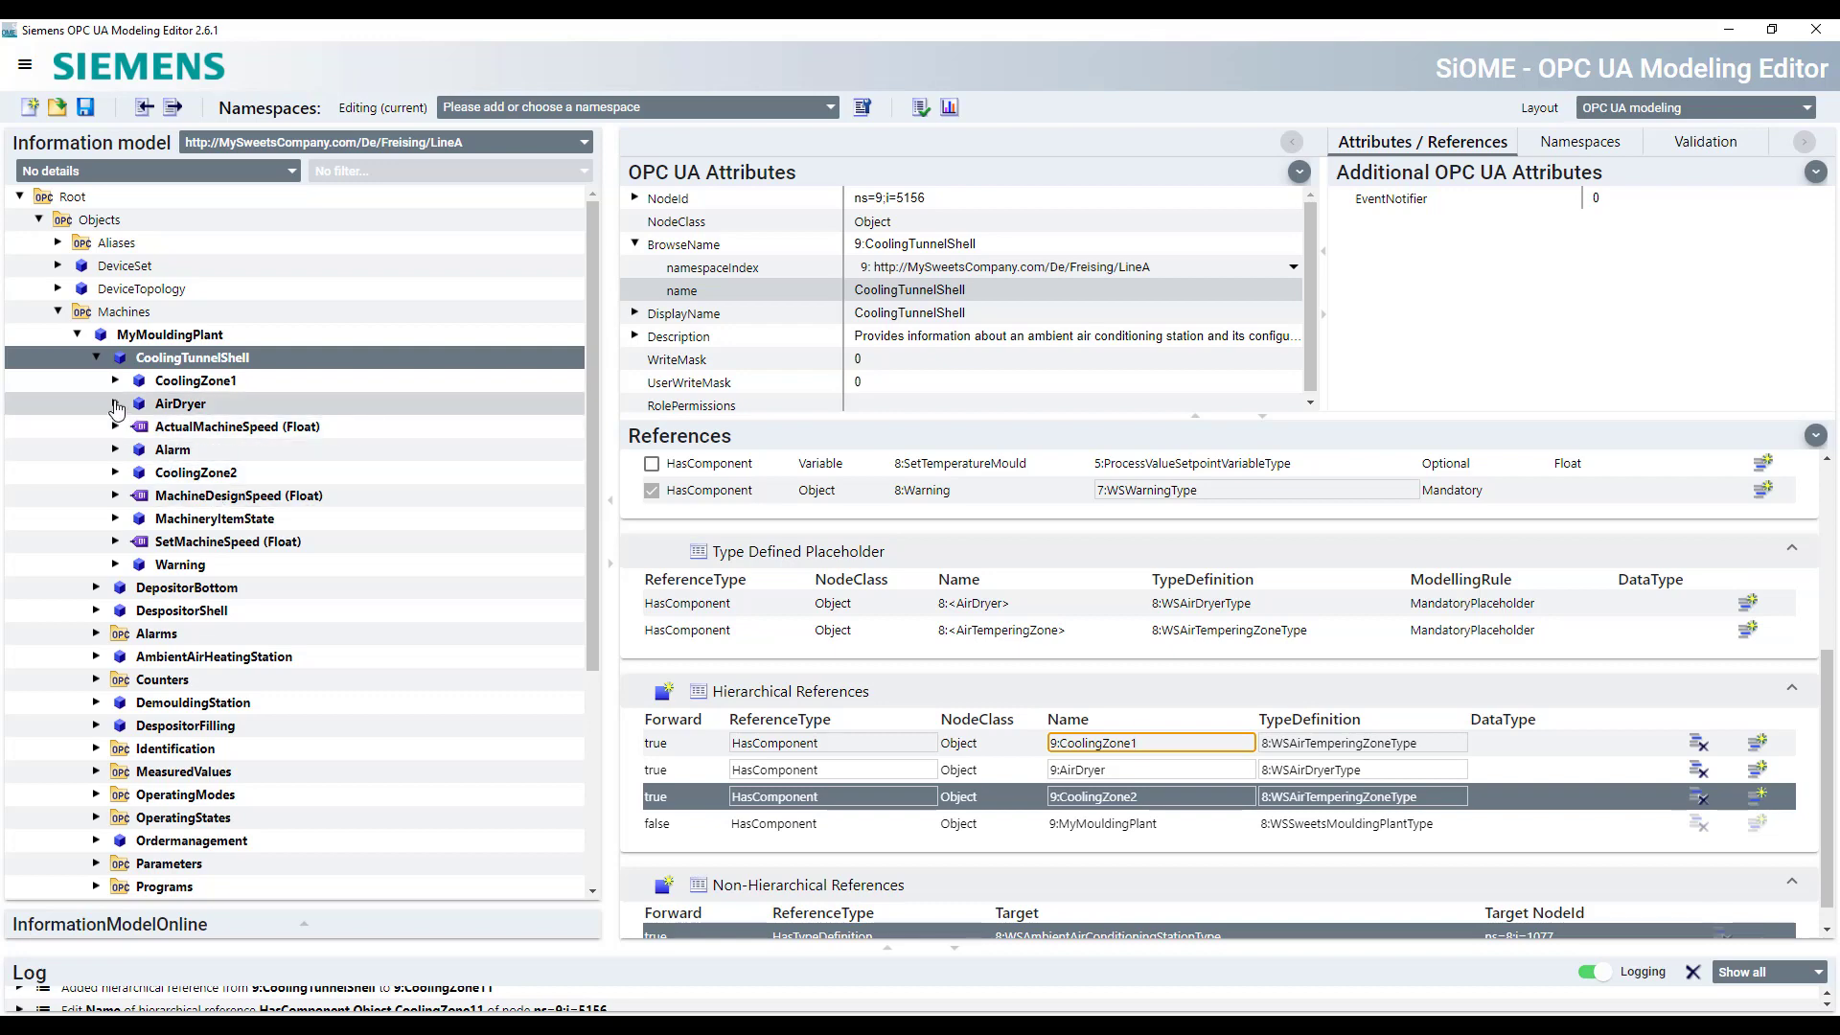
key(Return)
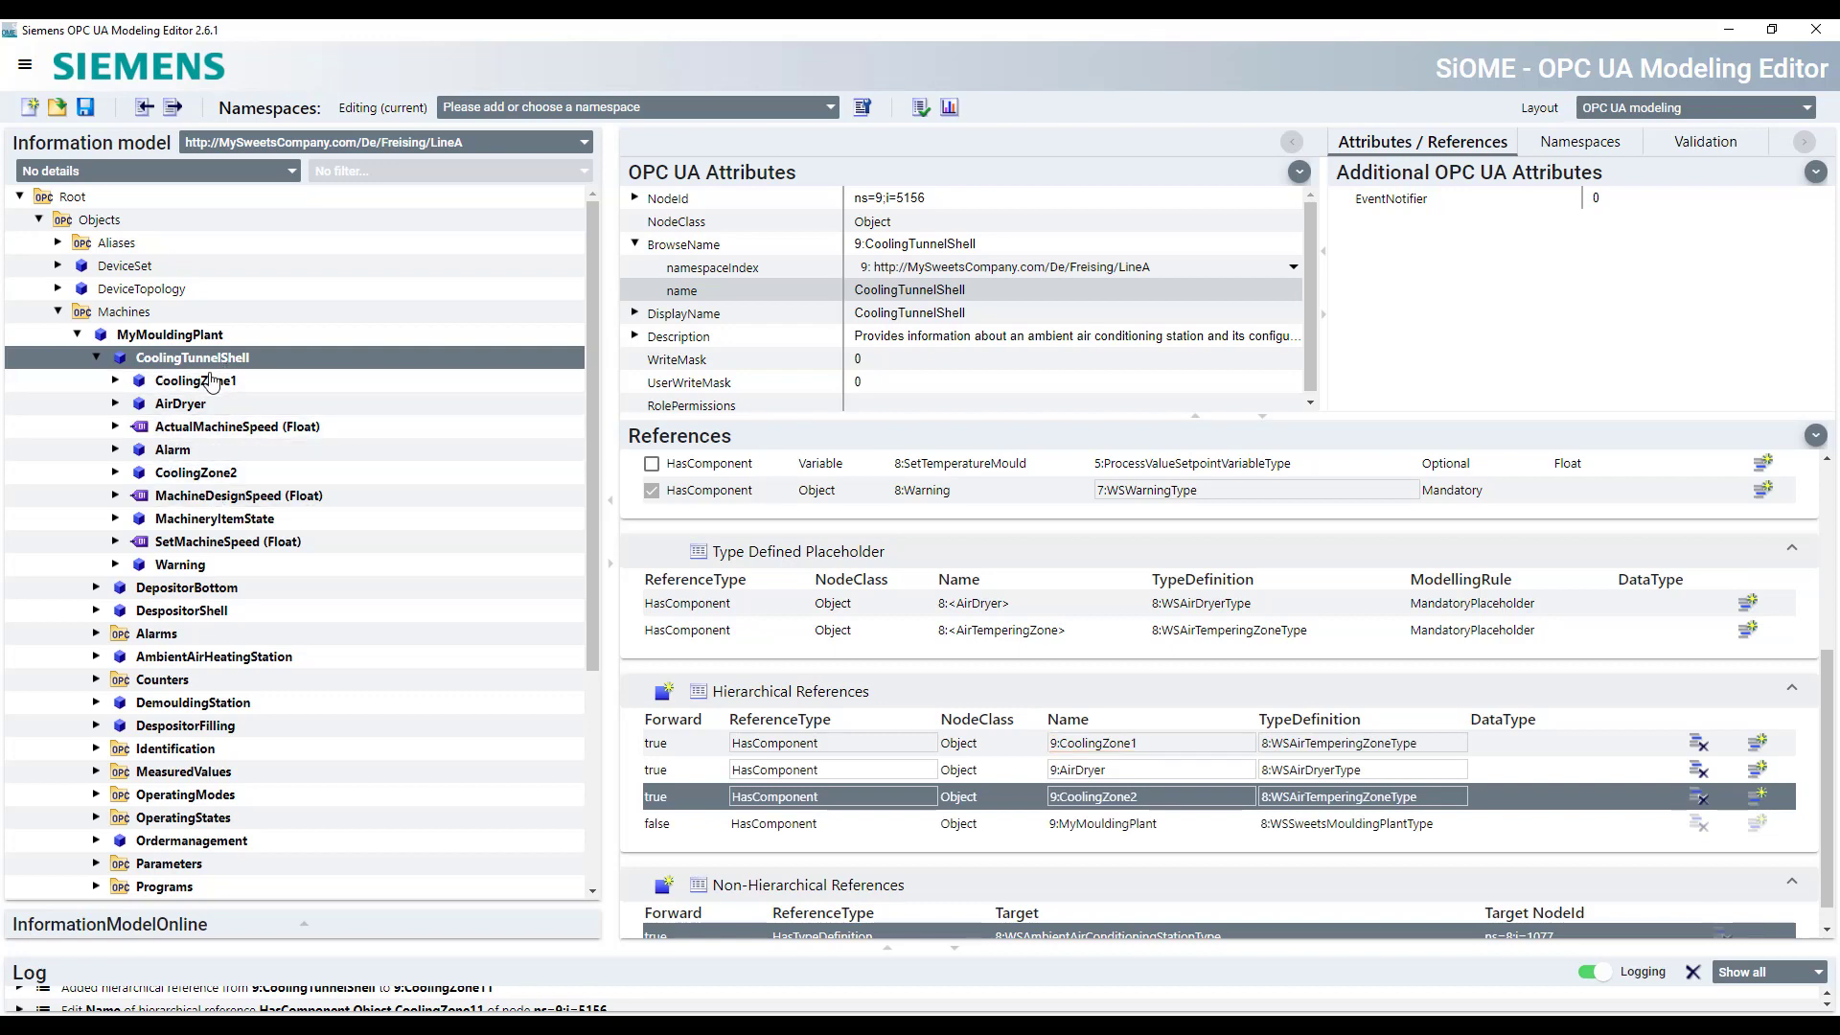
Add the optional ProcessValueSetpoint variable to the Temperature object of CoolingZone1
click(116, 382)
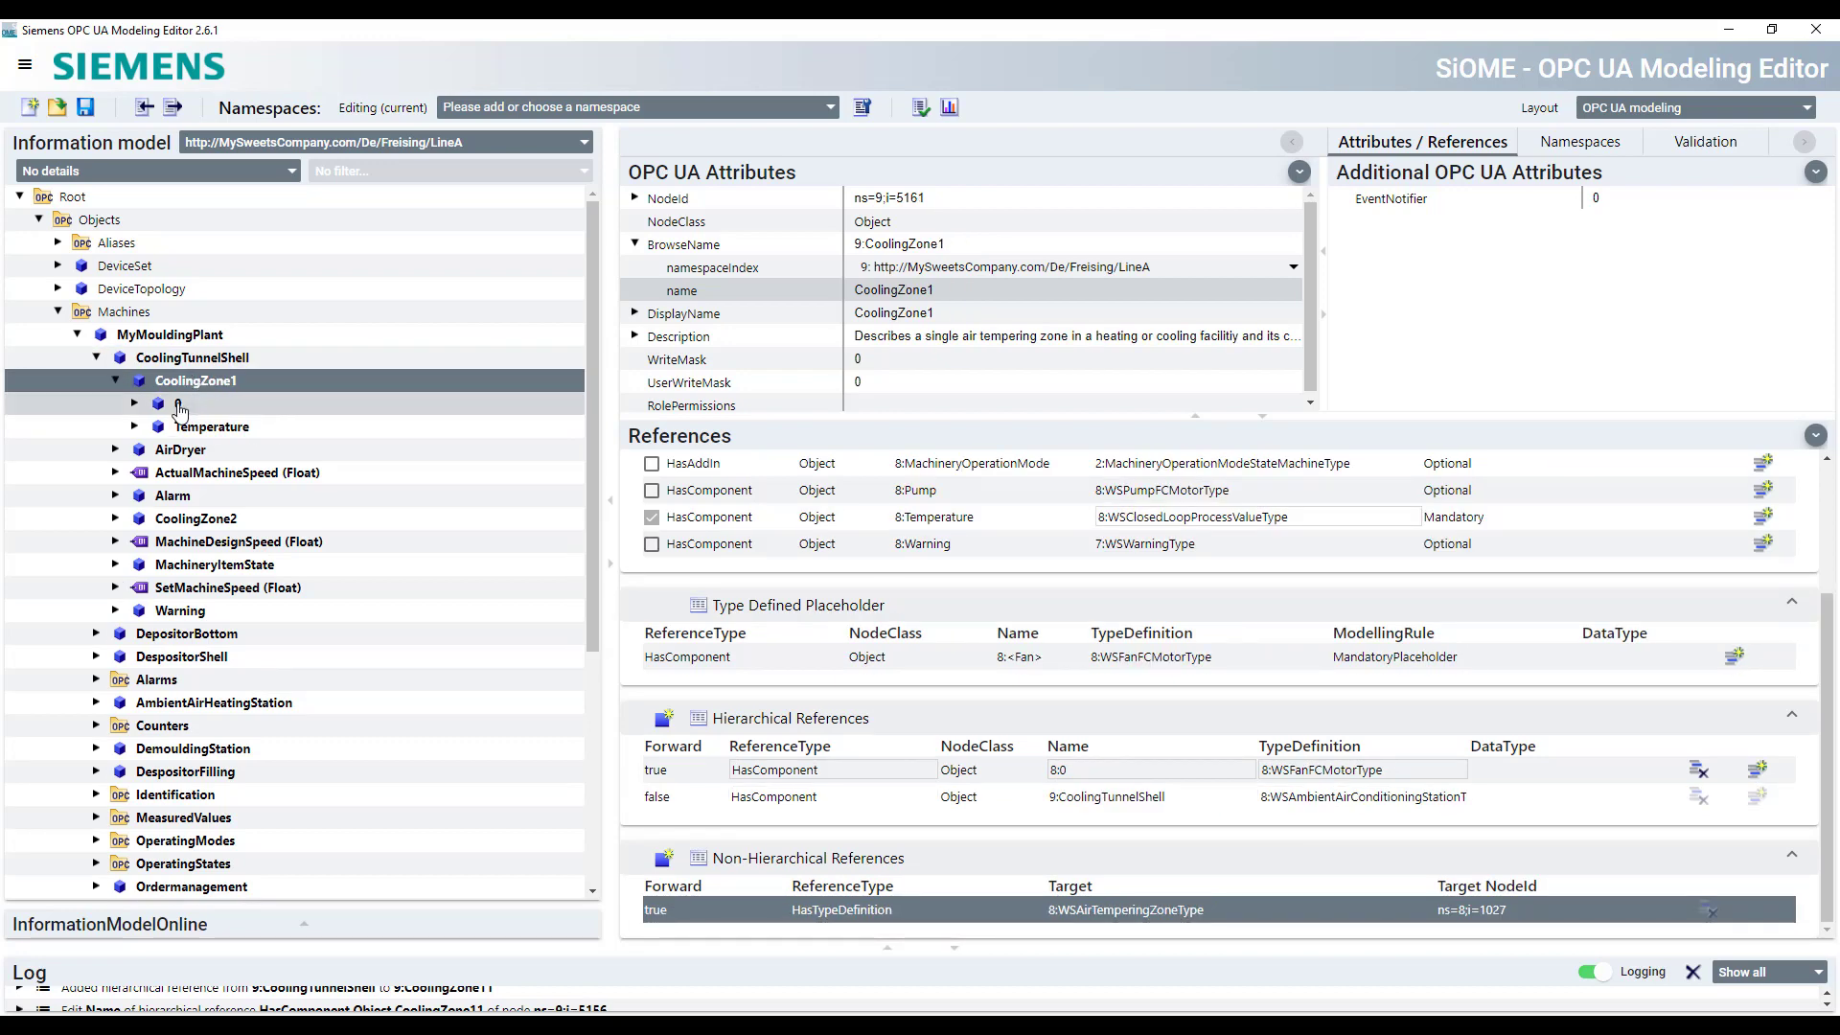
click(184, 427)
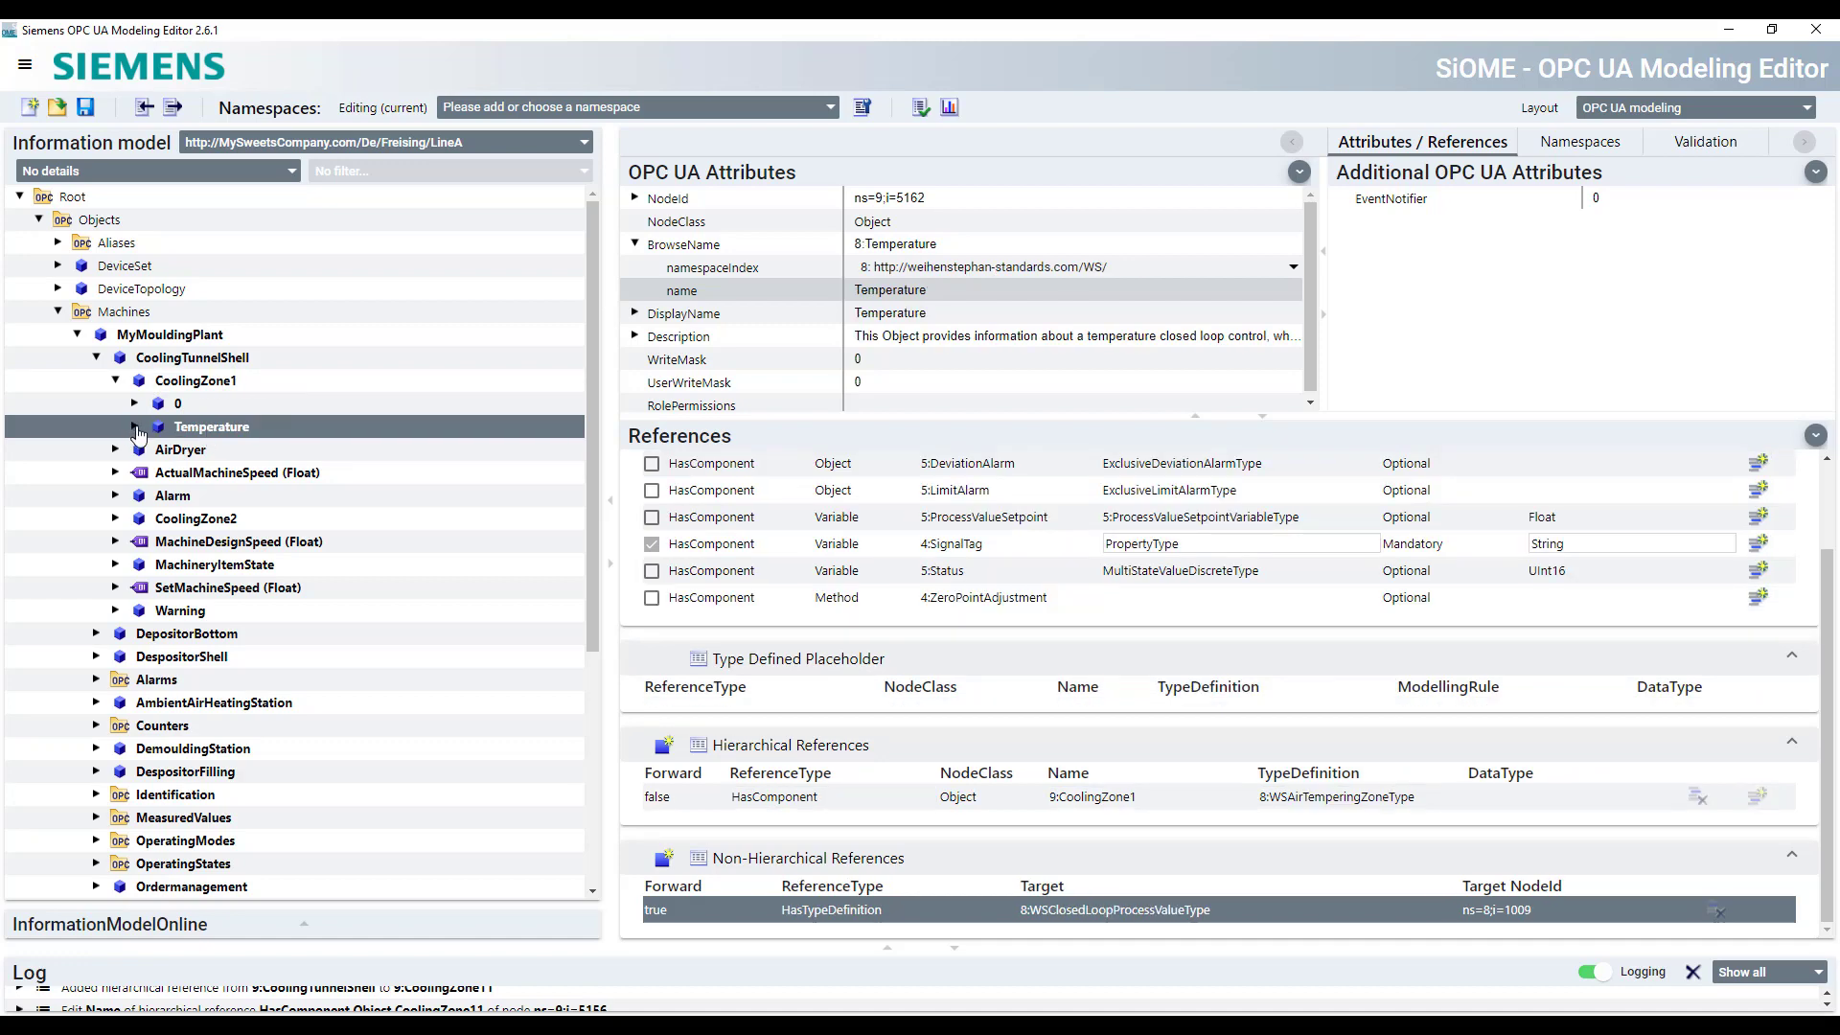
click(135, 428)
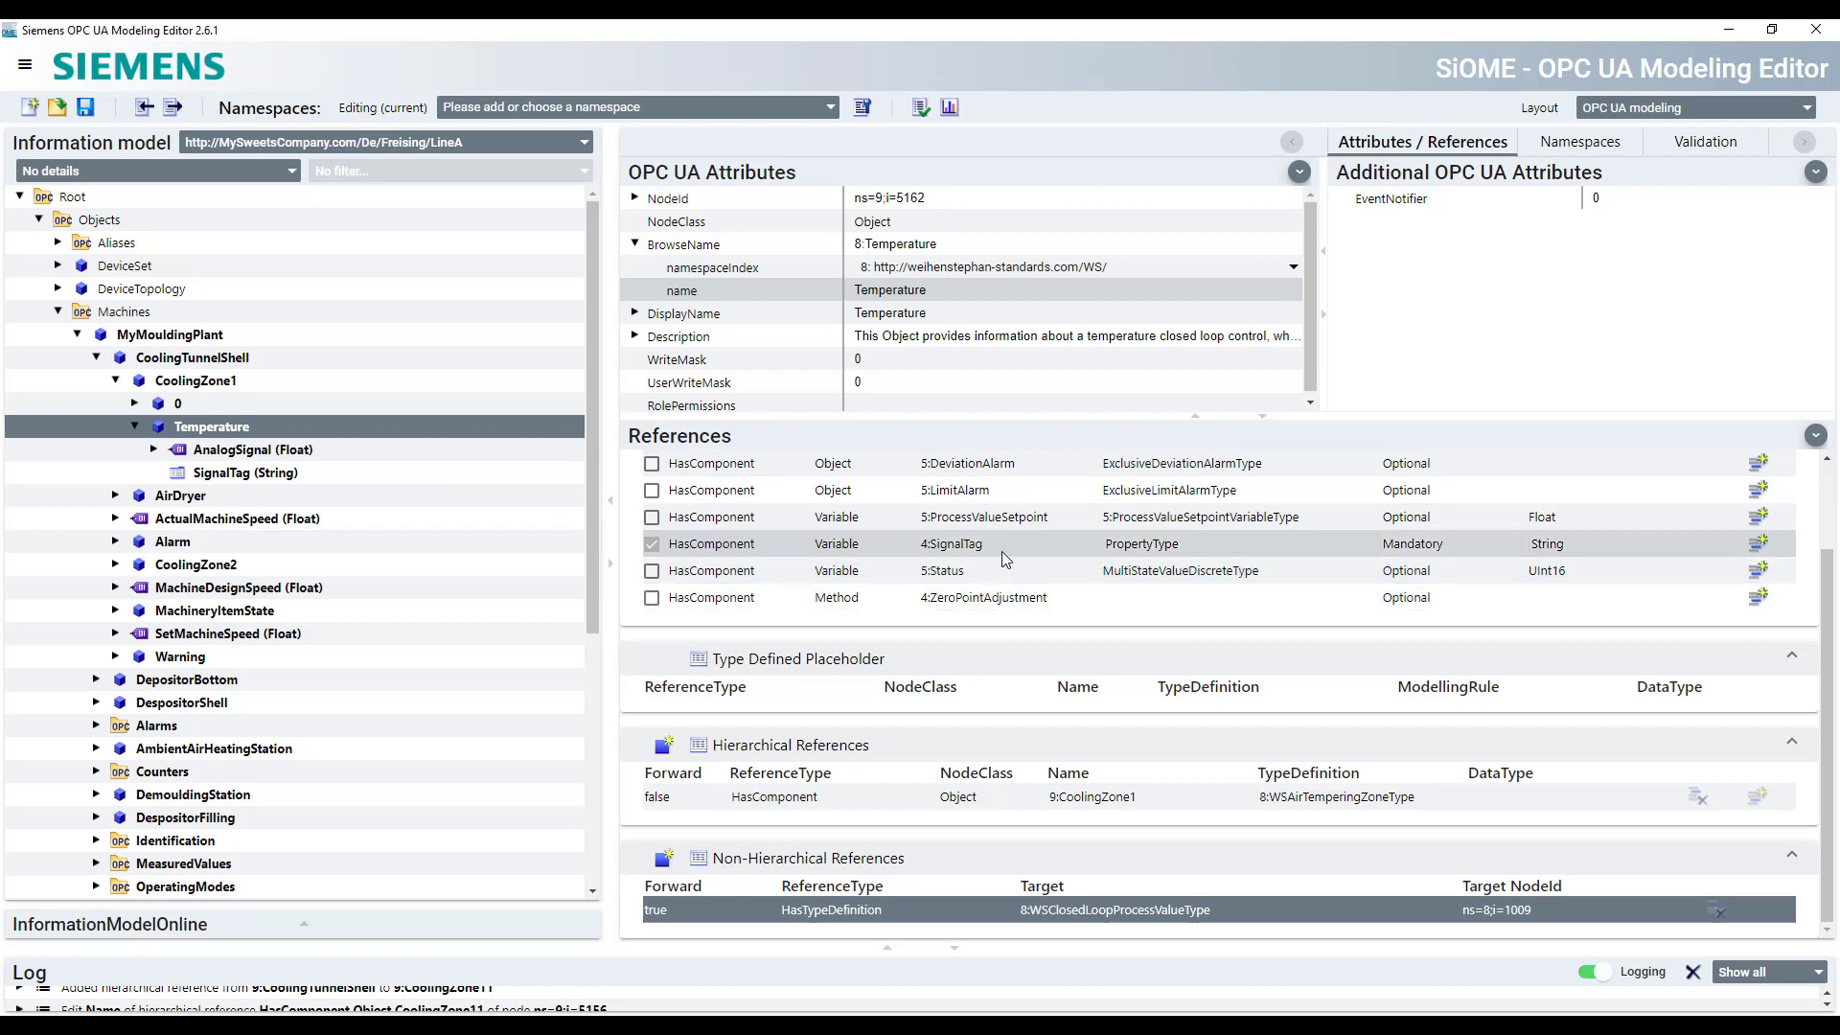
click(1557, 548)
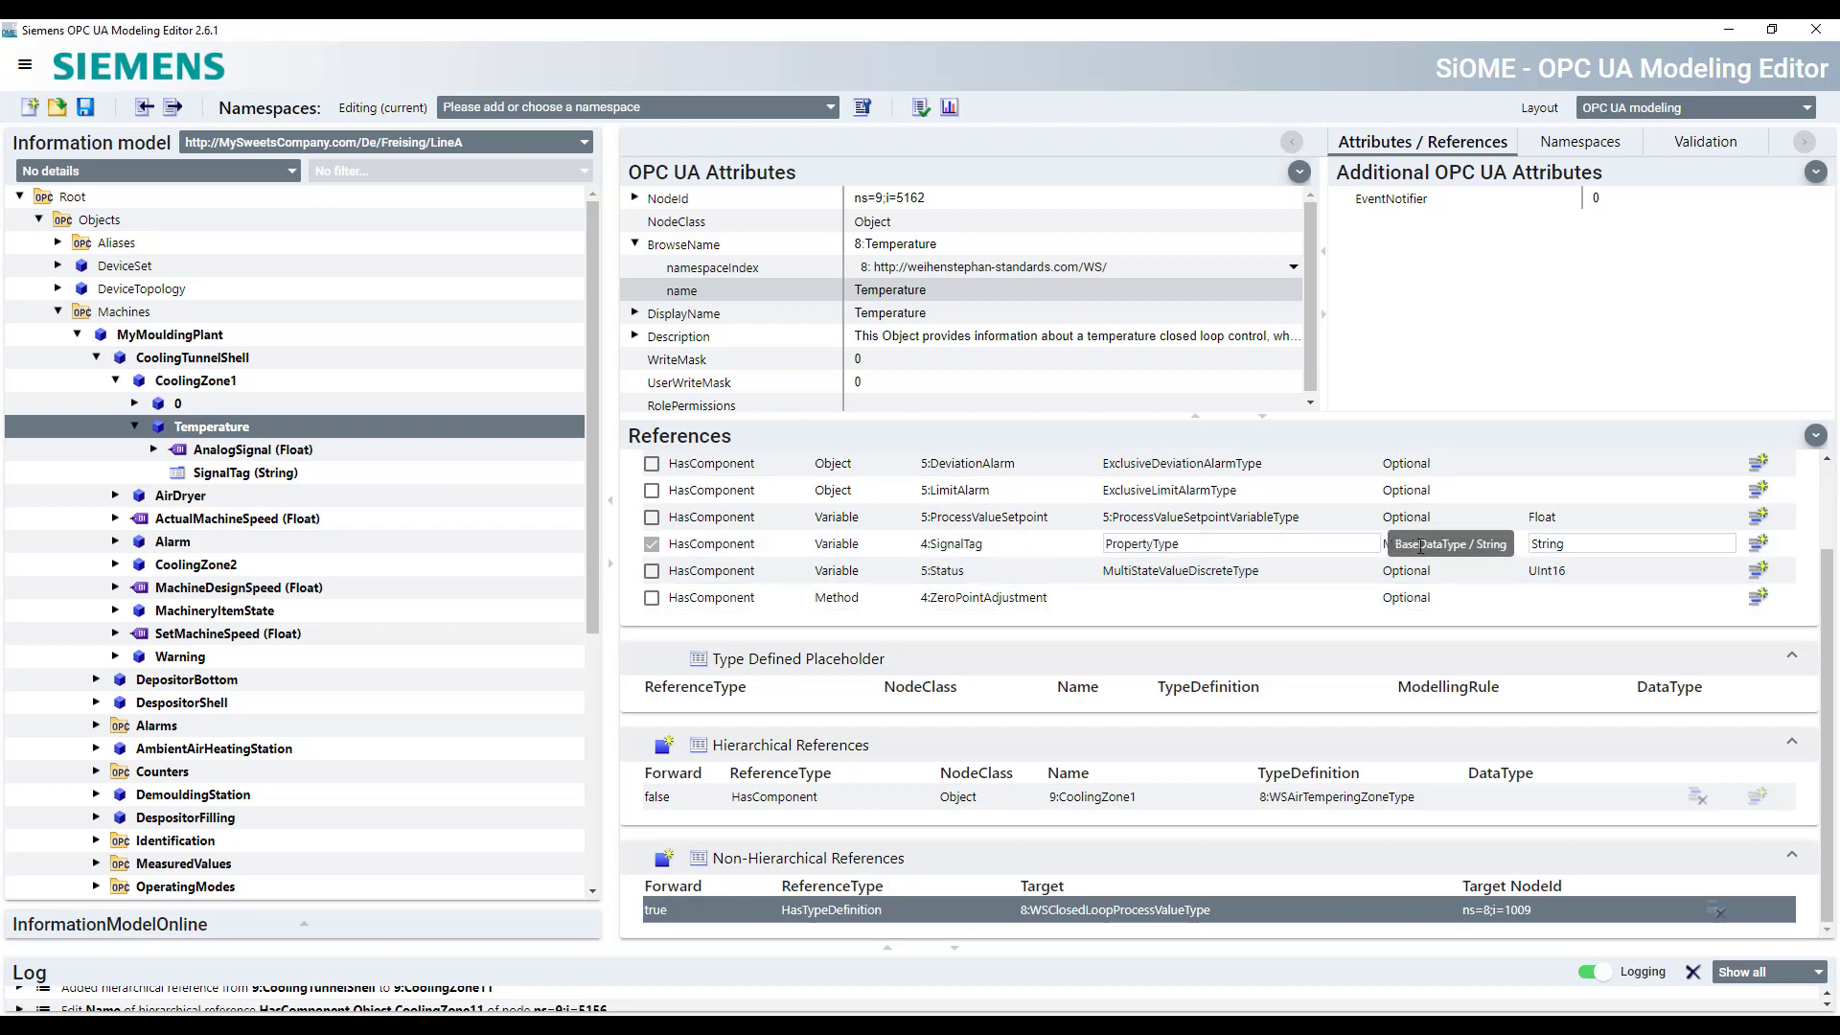
click(1236, 518)
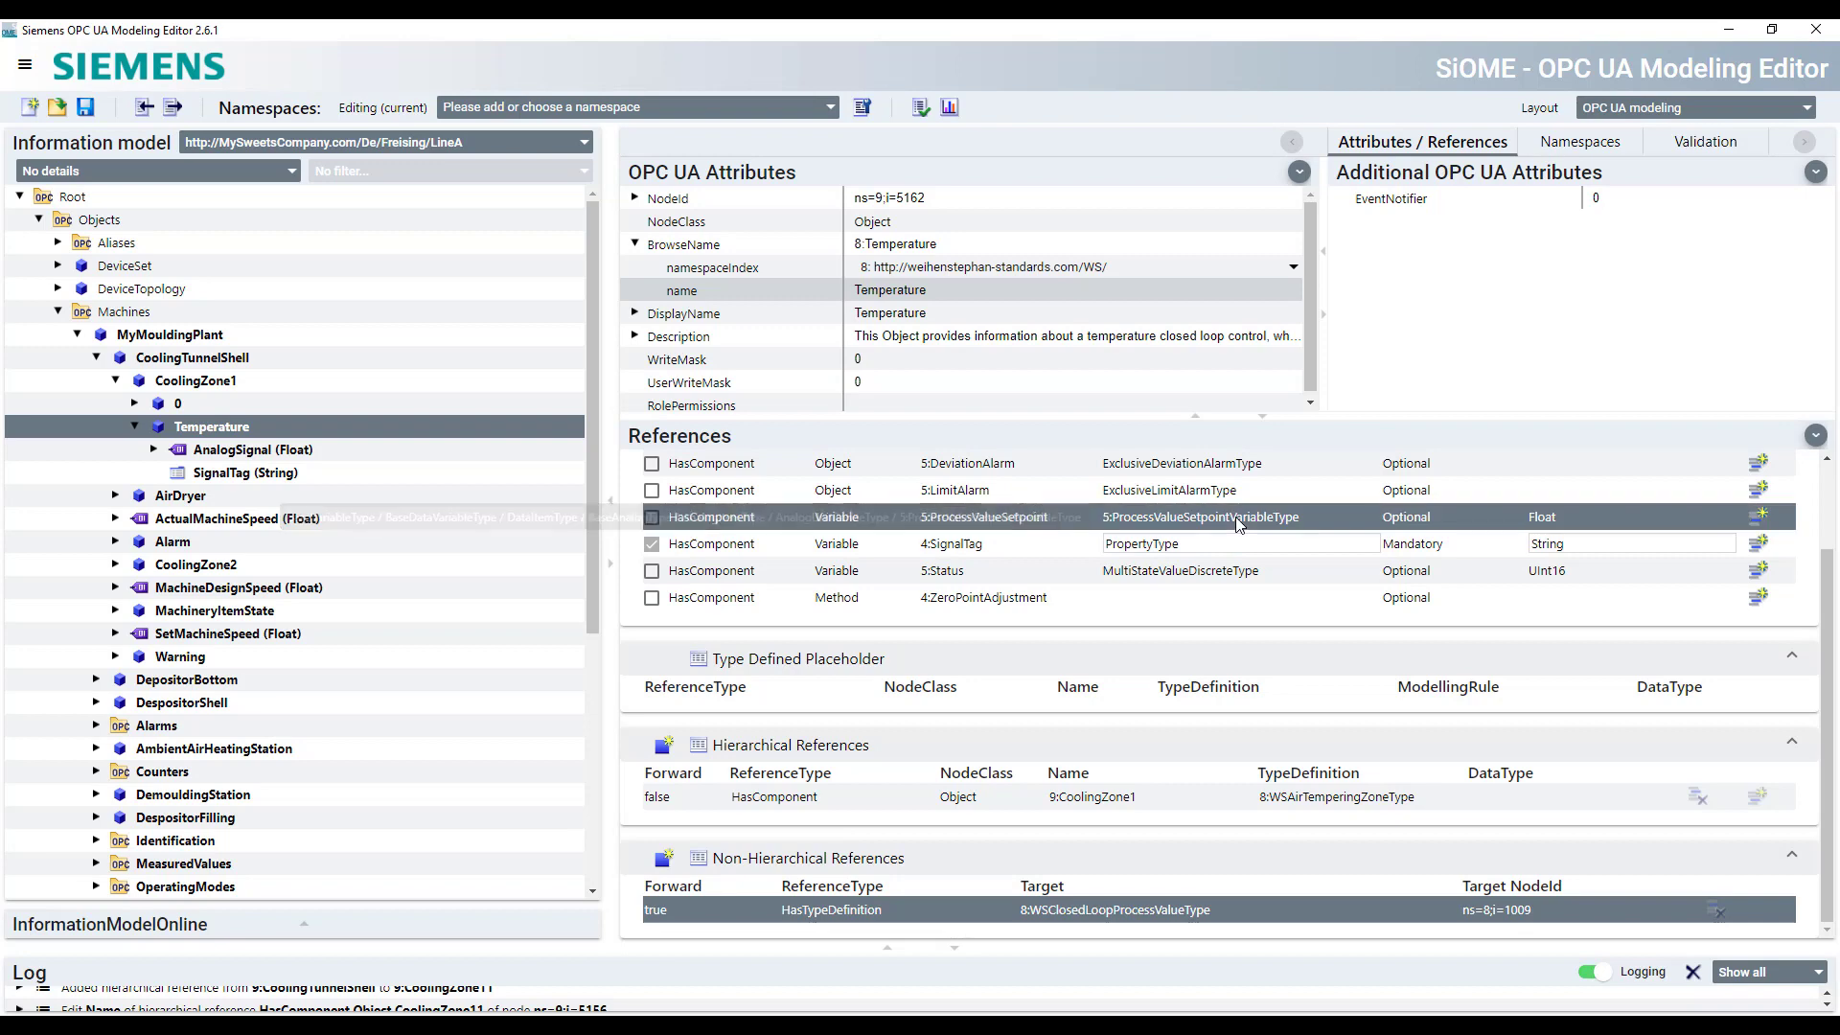
click(651, 517)
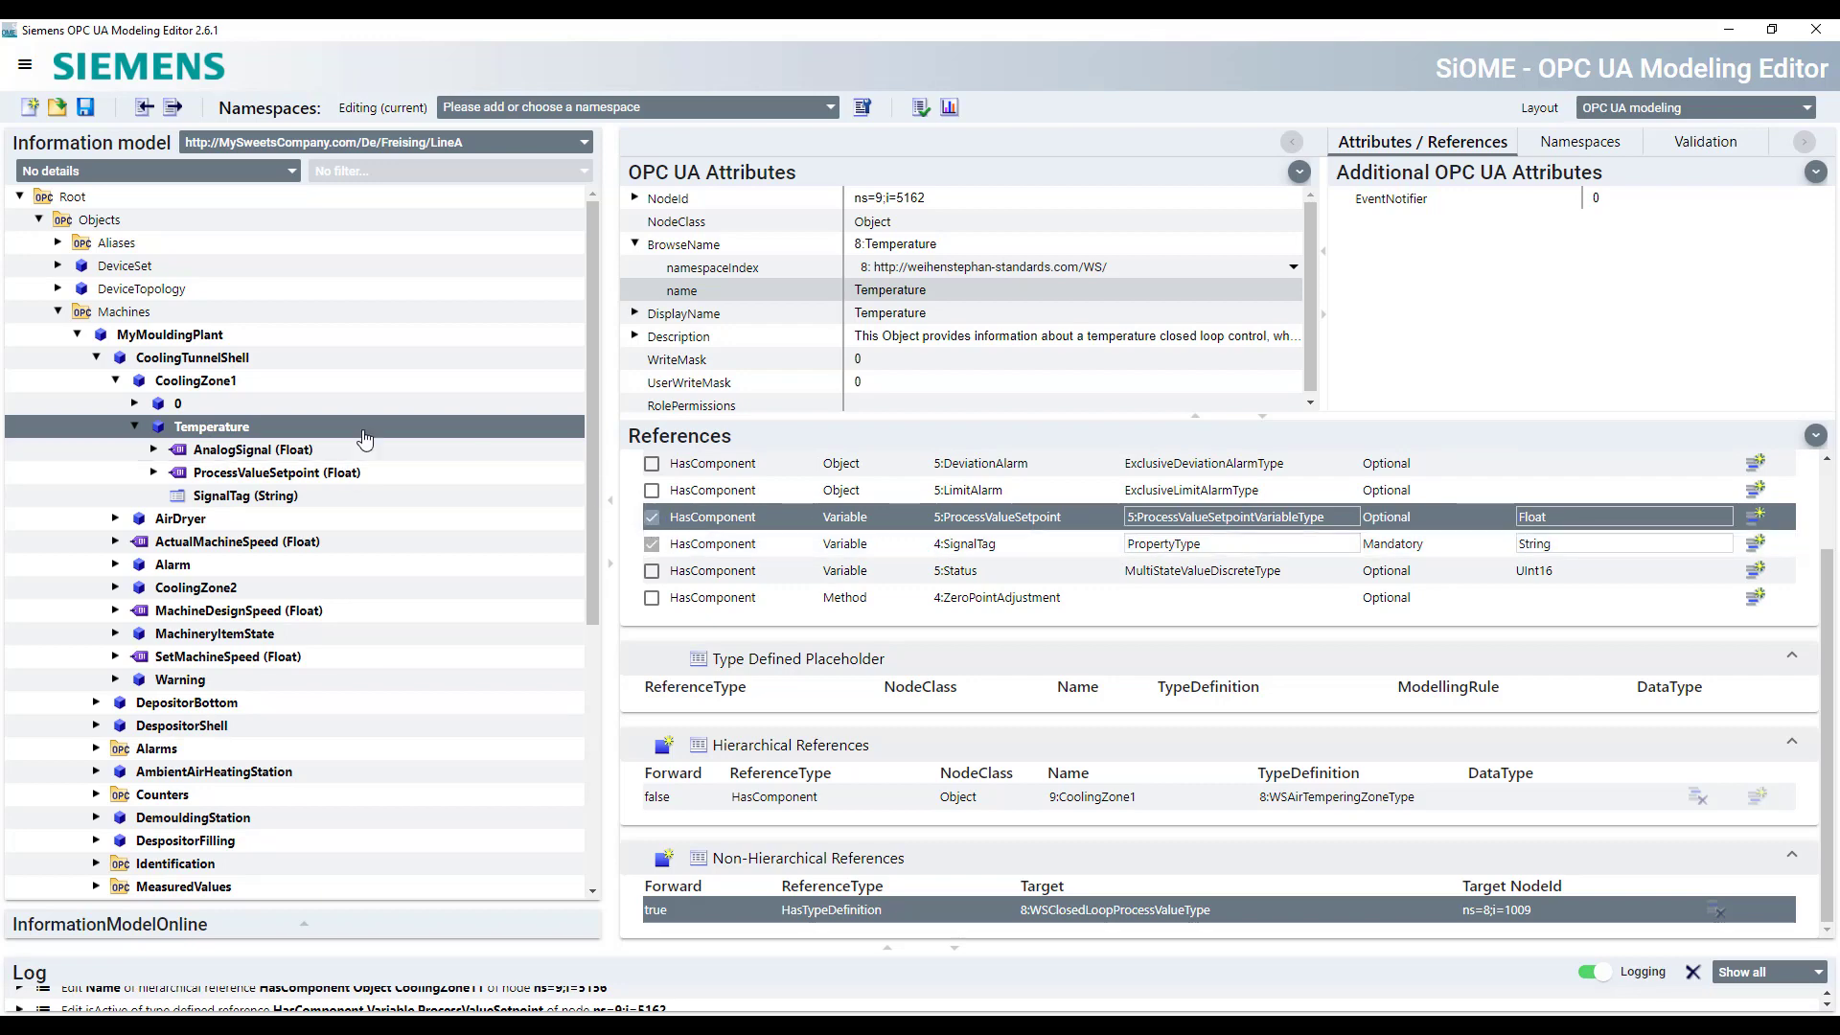
In CoolingZone1's hierarchical references, rename the WSFanFCMotorType component as Fan in the LineA namespace
click(178, 406)
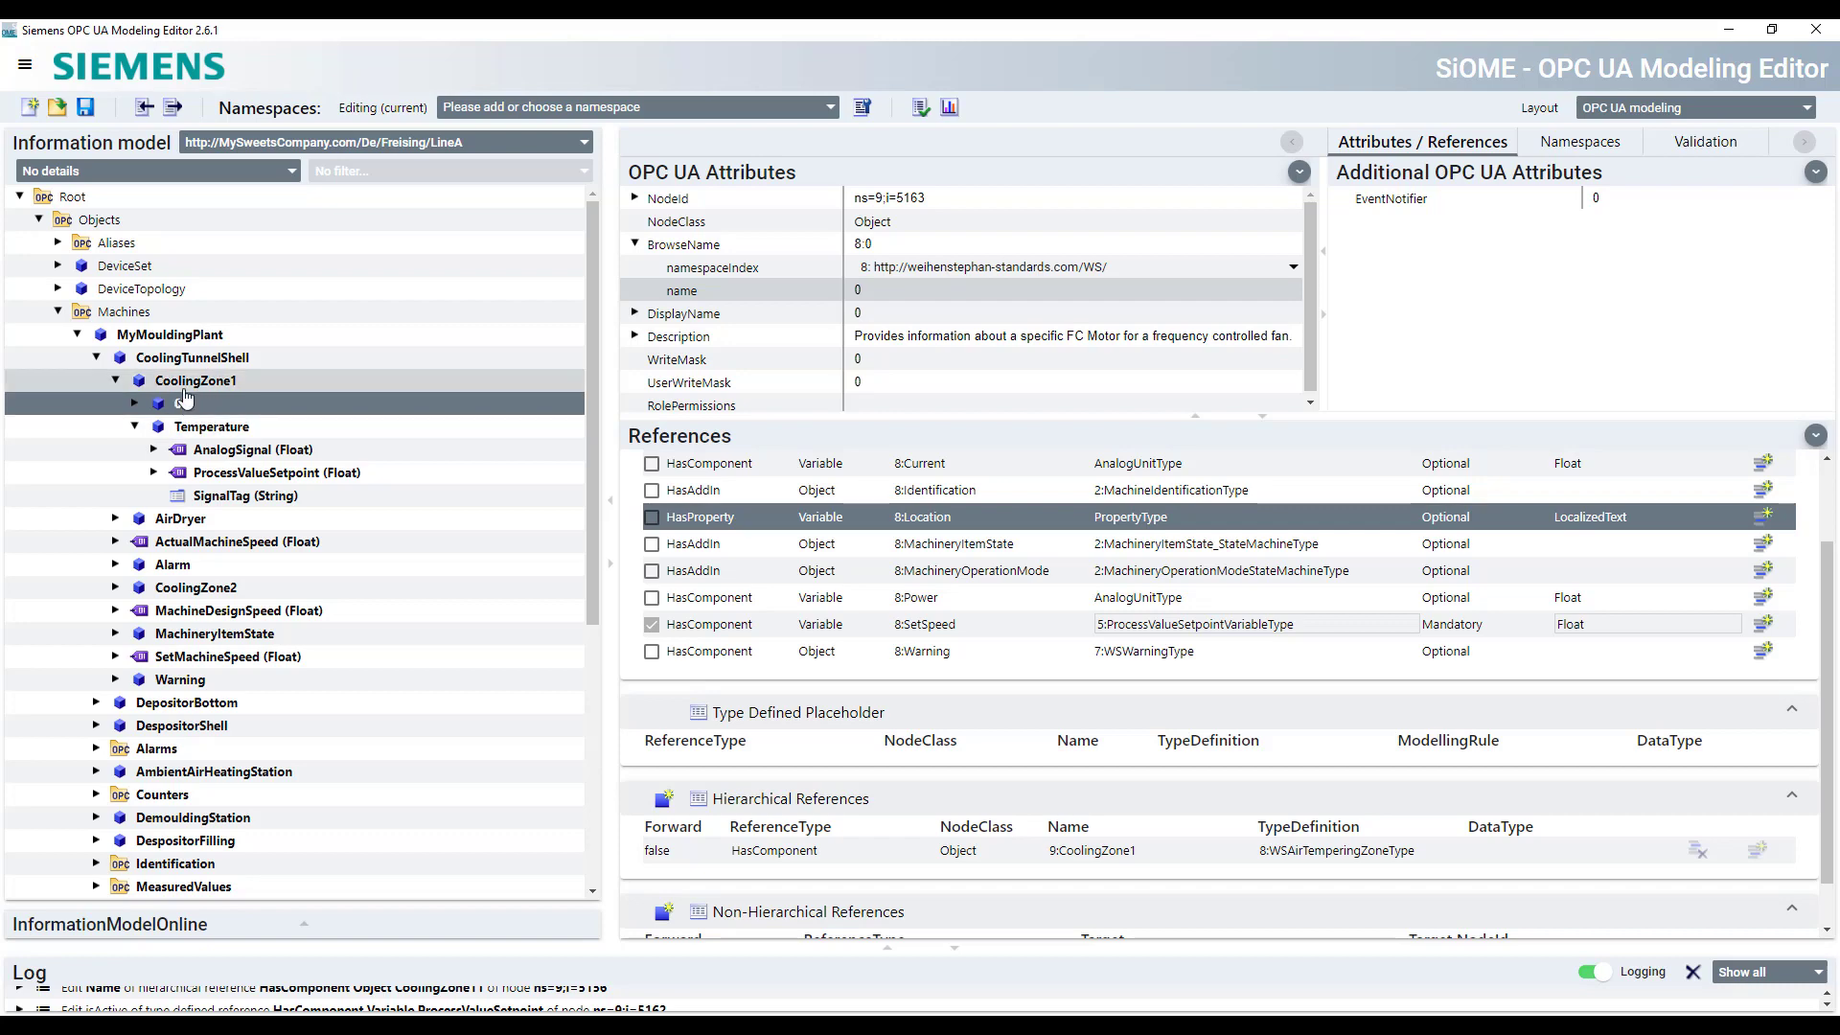
click(182, 385)
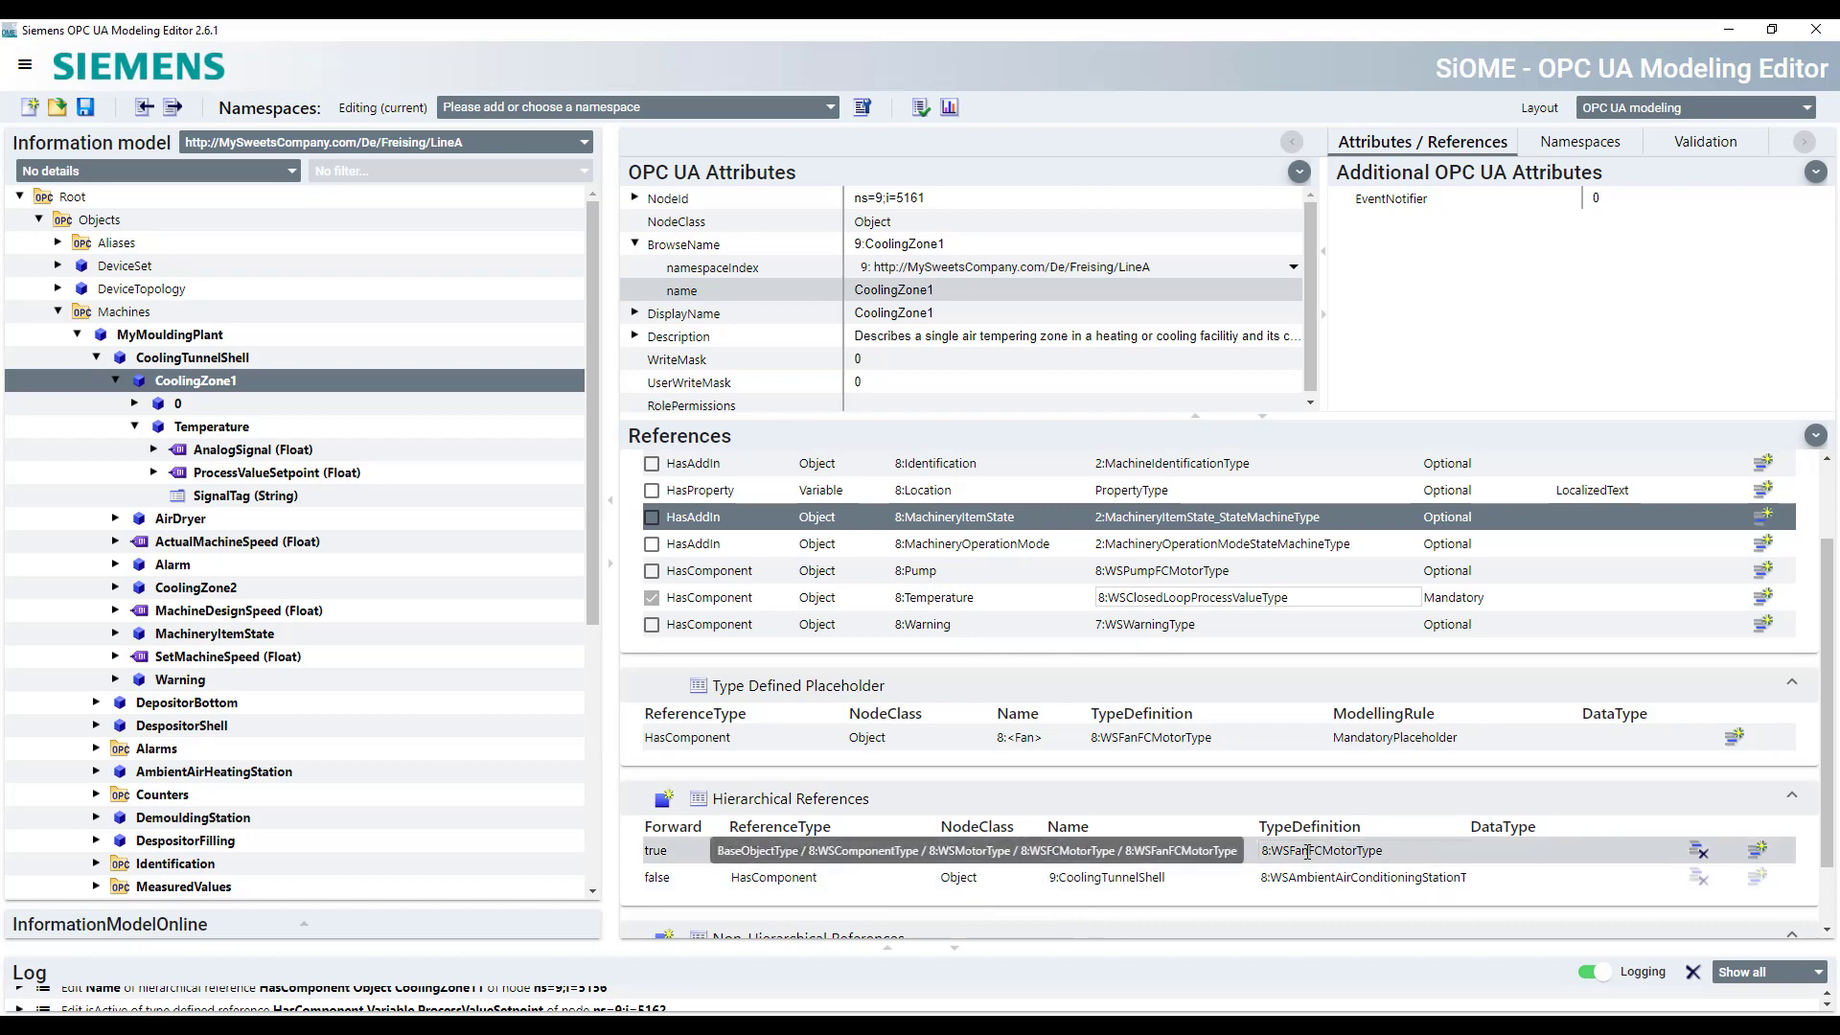
click(1160, 851)
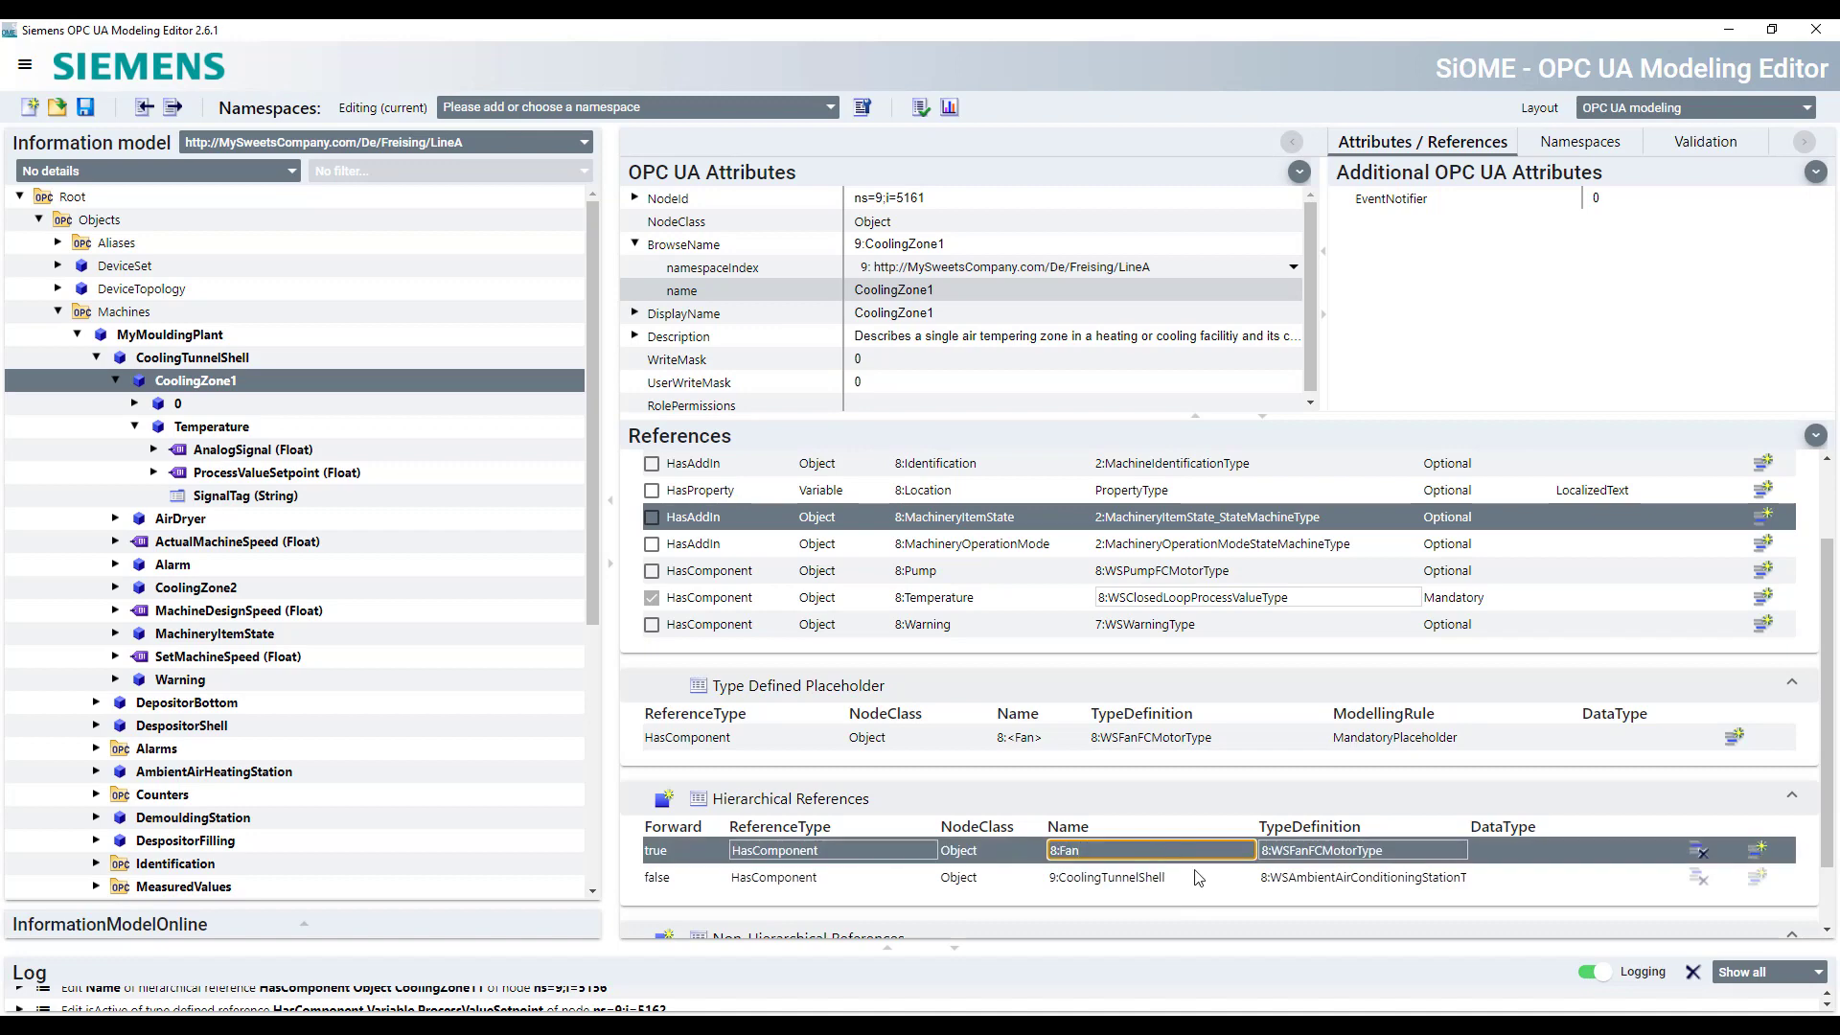
key(Return)
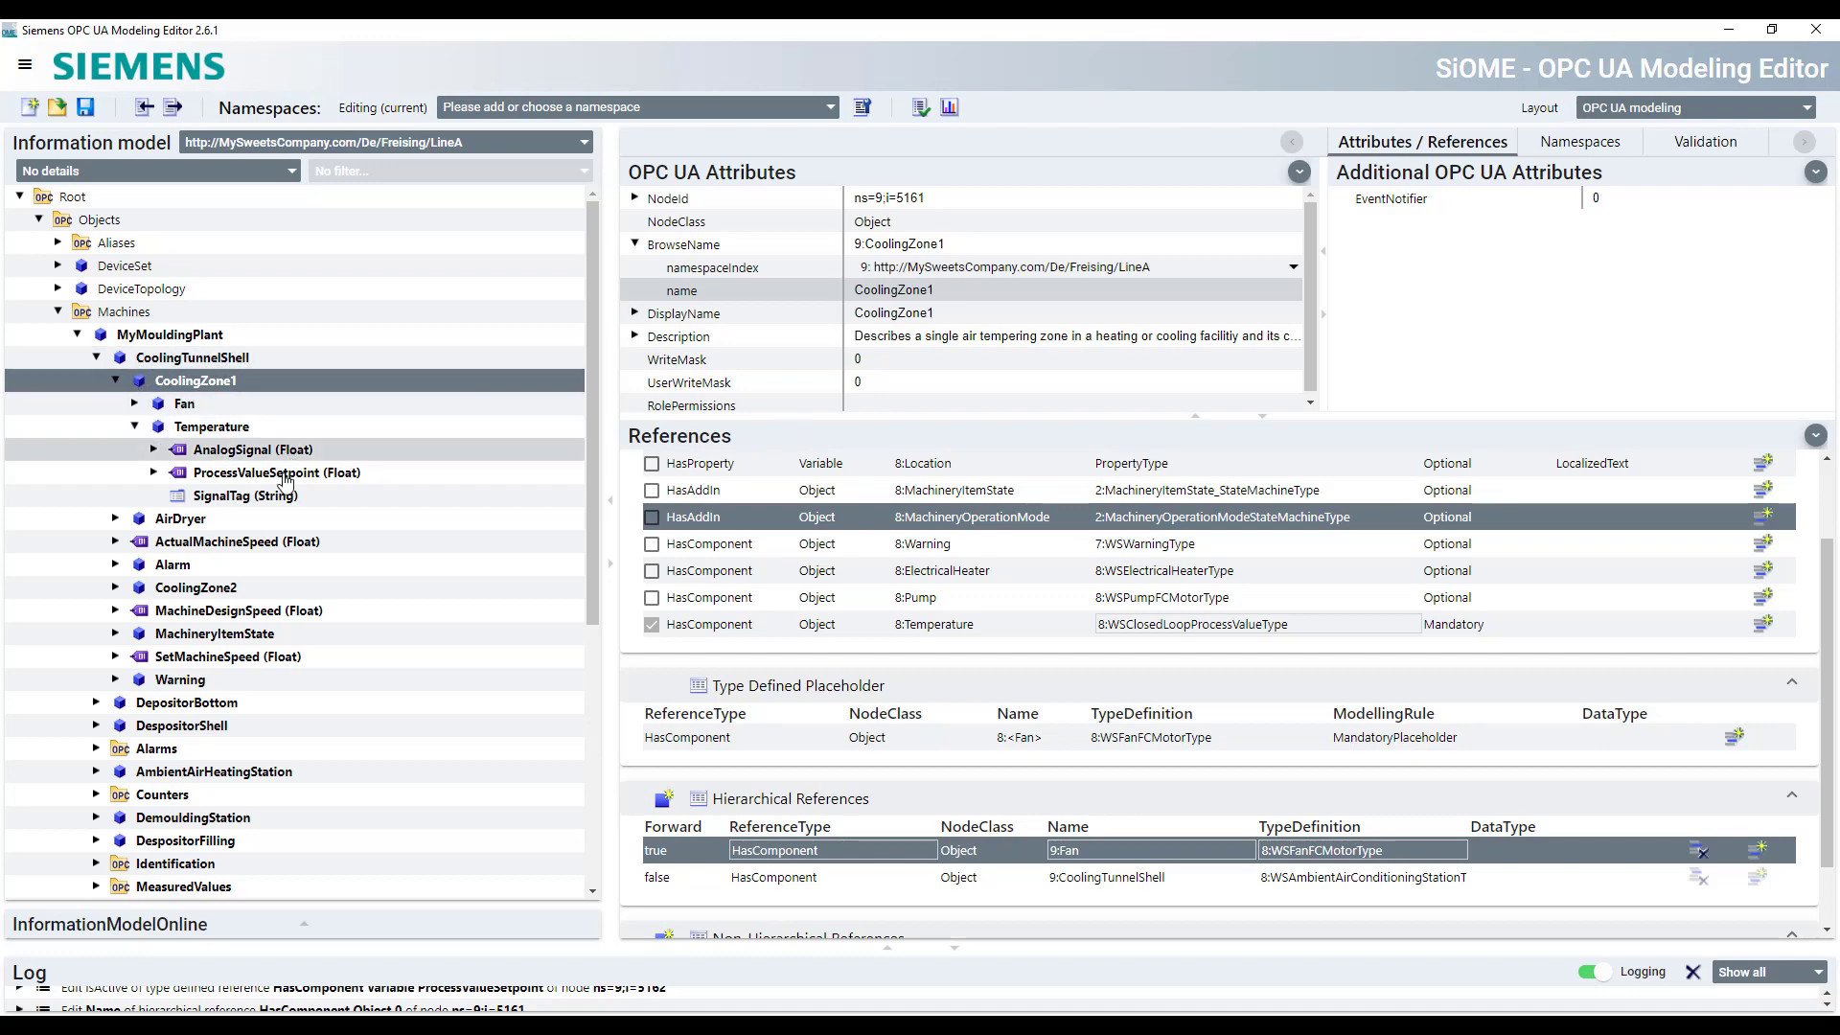
Copy CoolingTunnelShell in MyMouldingPlant's hierarchical references, rename the copy as CoolingTunnelBottom, and expand it in the information model
click(96, 357)
click(176, 359)
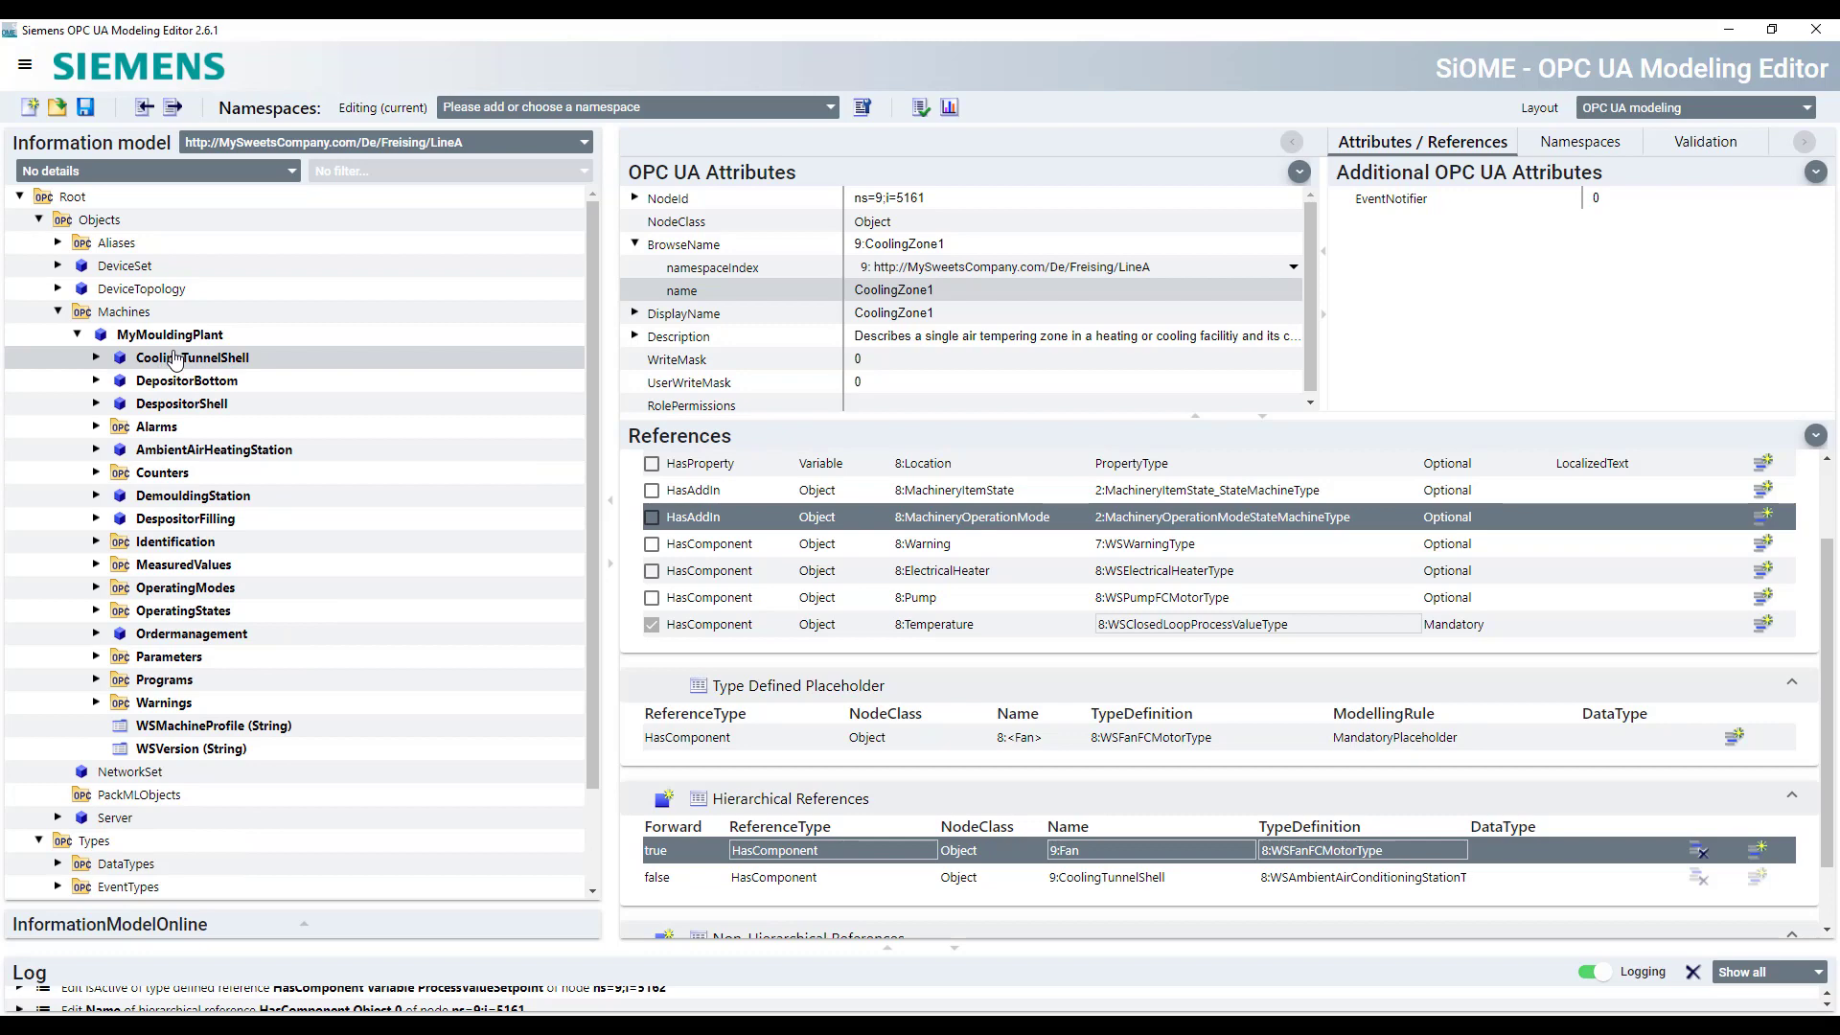
click(175, 338)
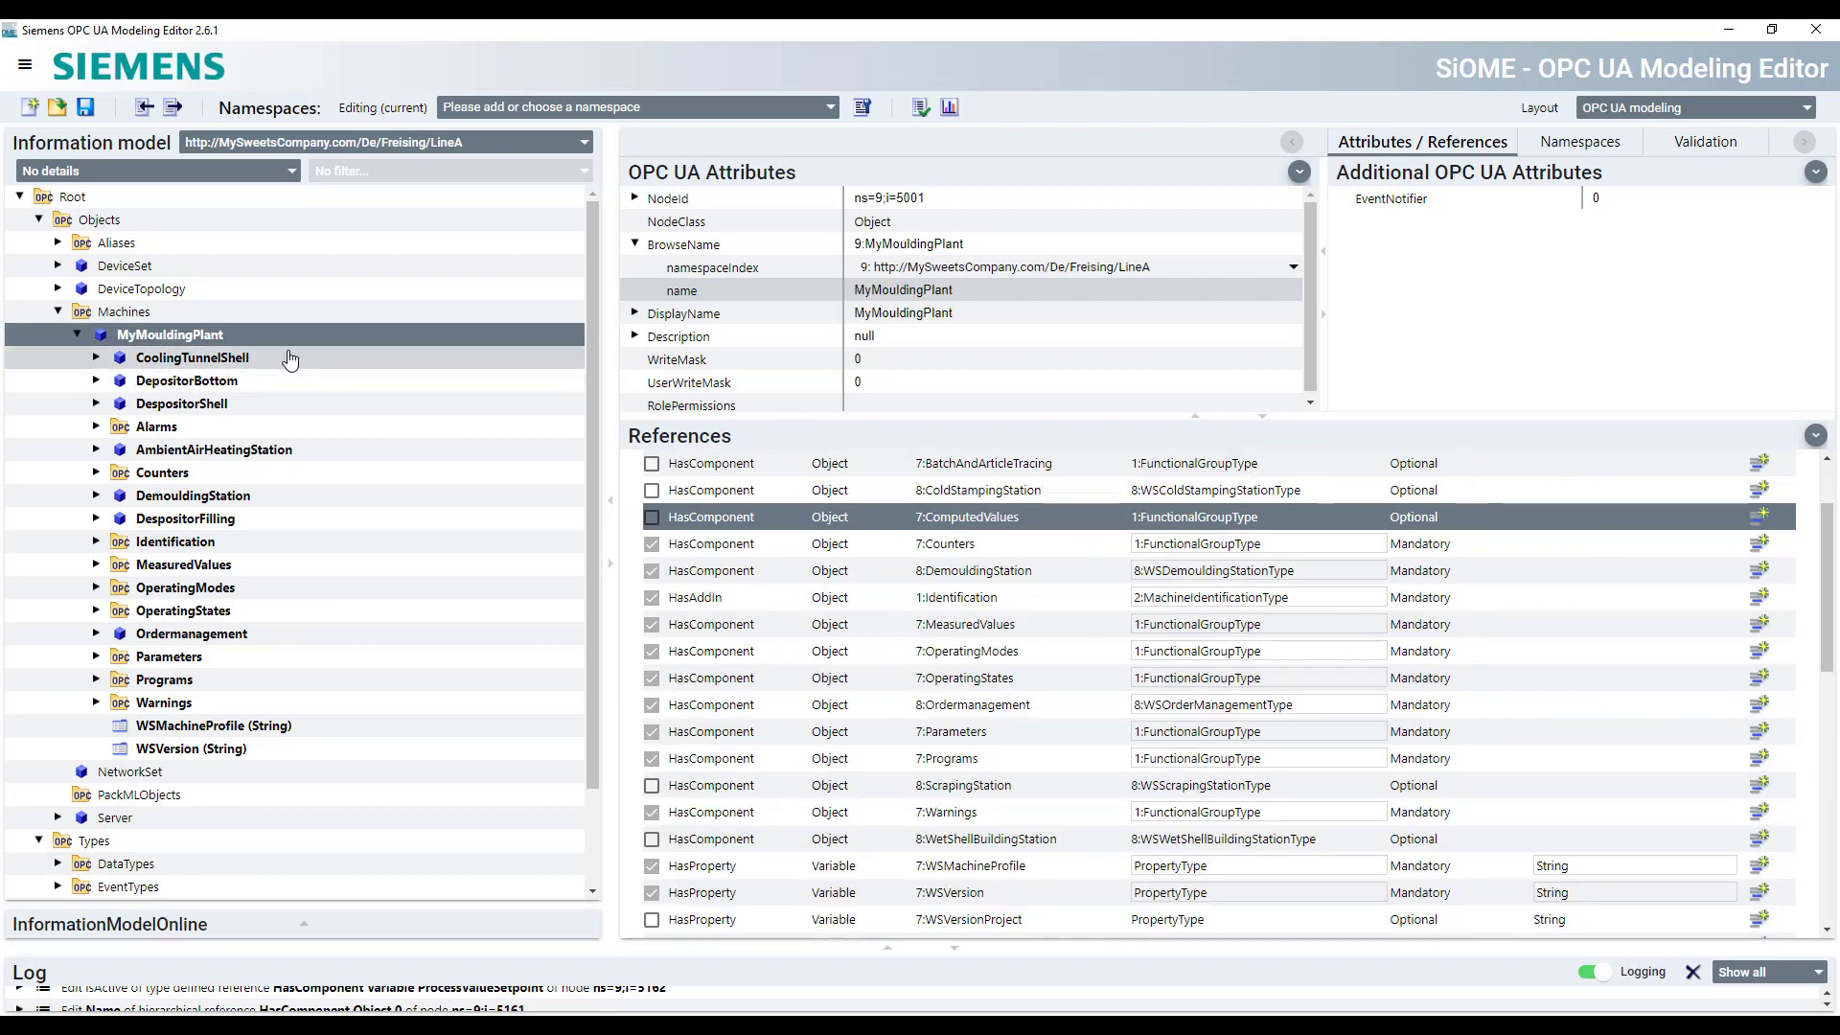
click(96, 358)
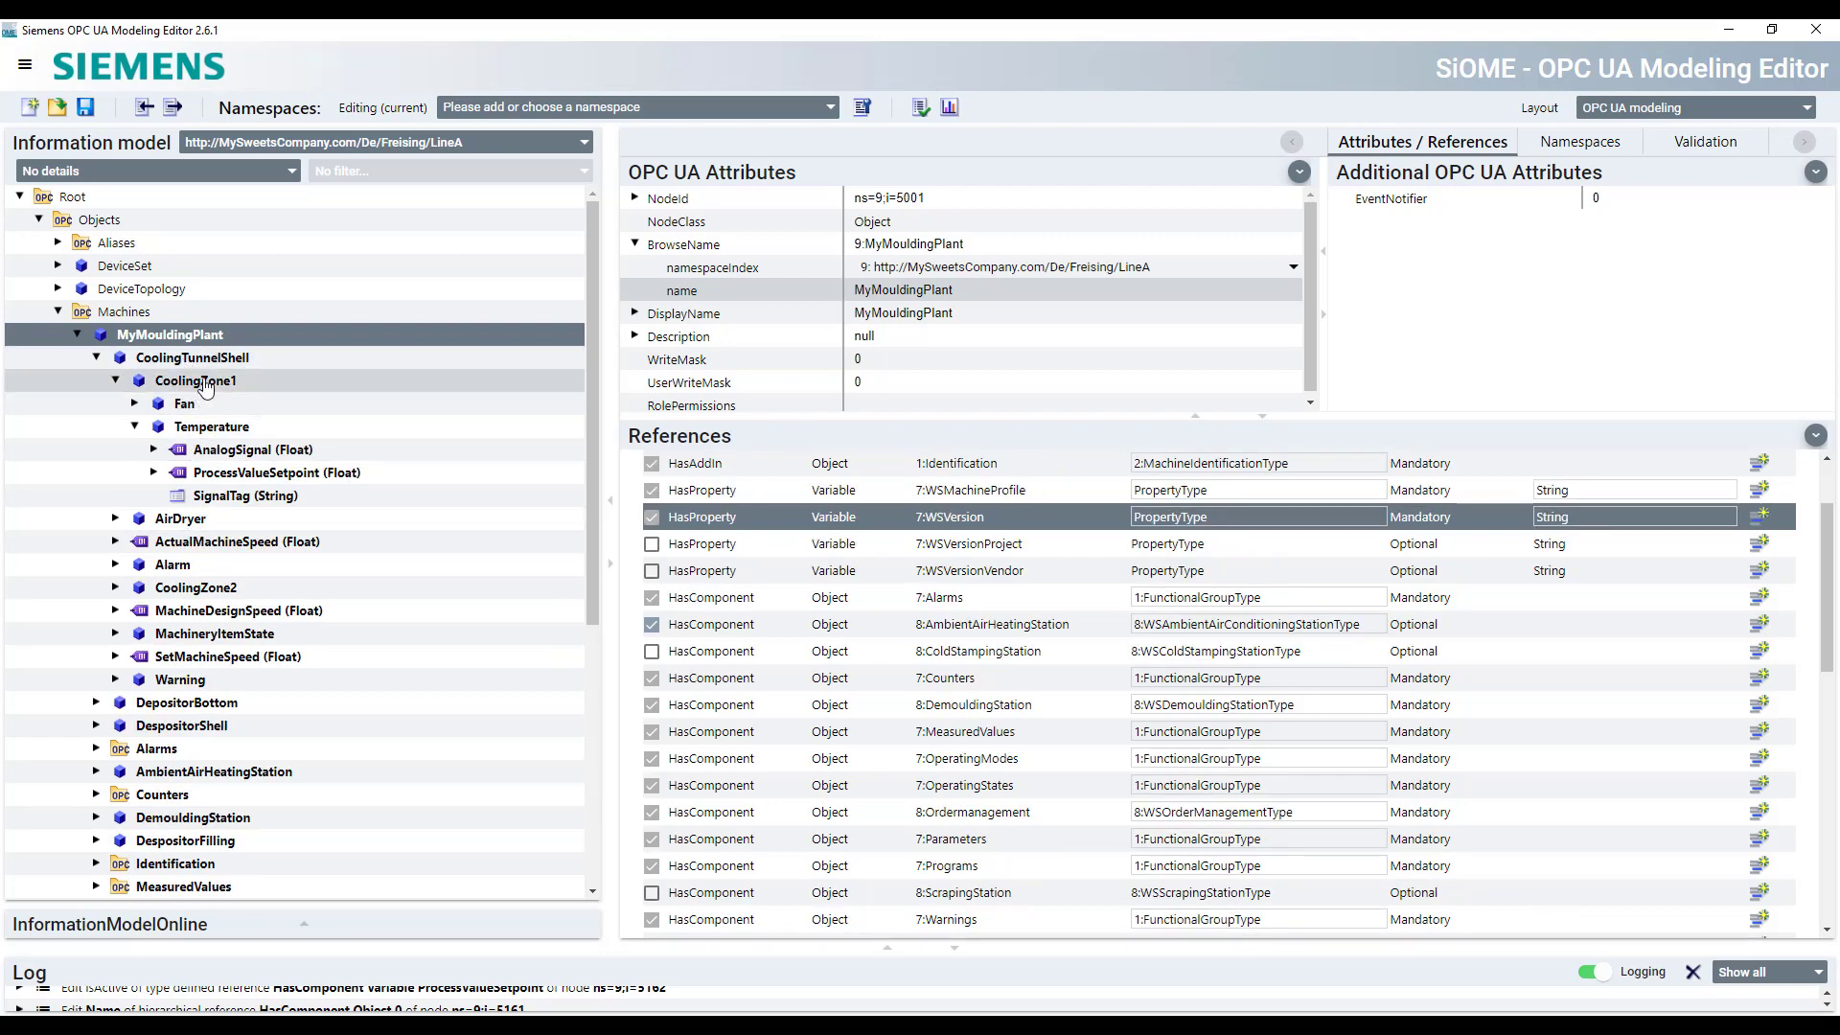
click(96, 357)
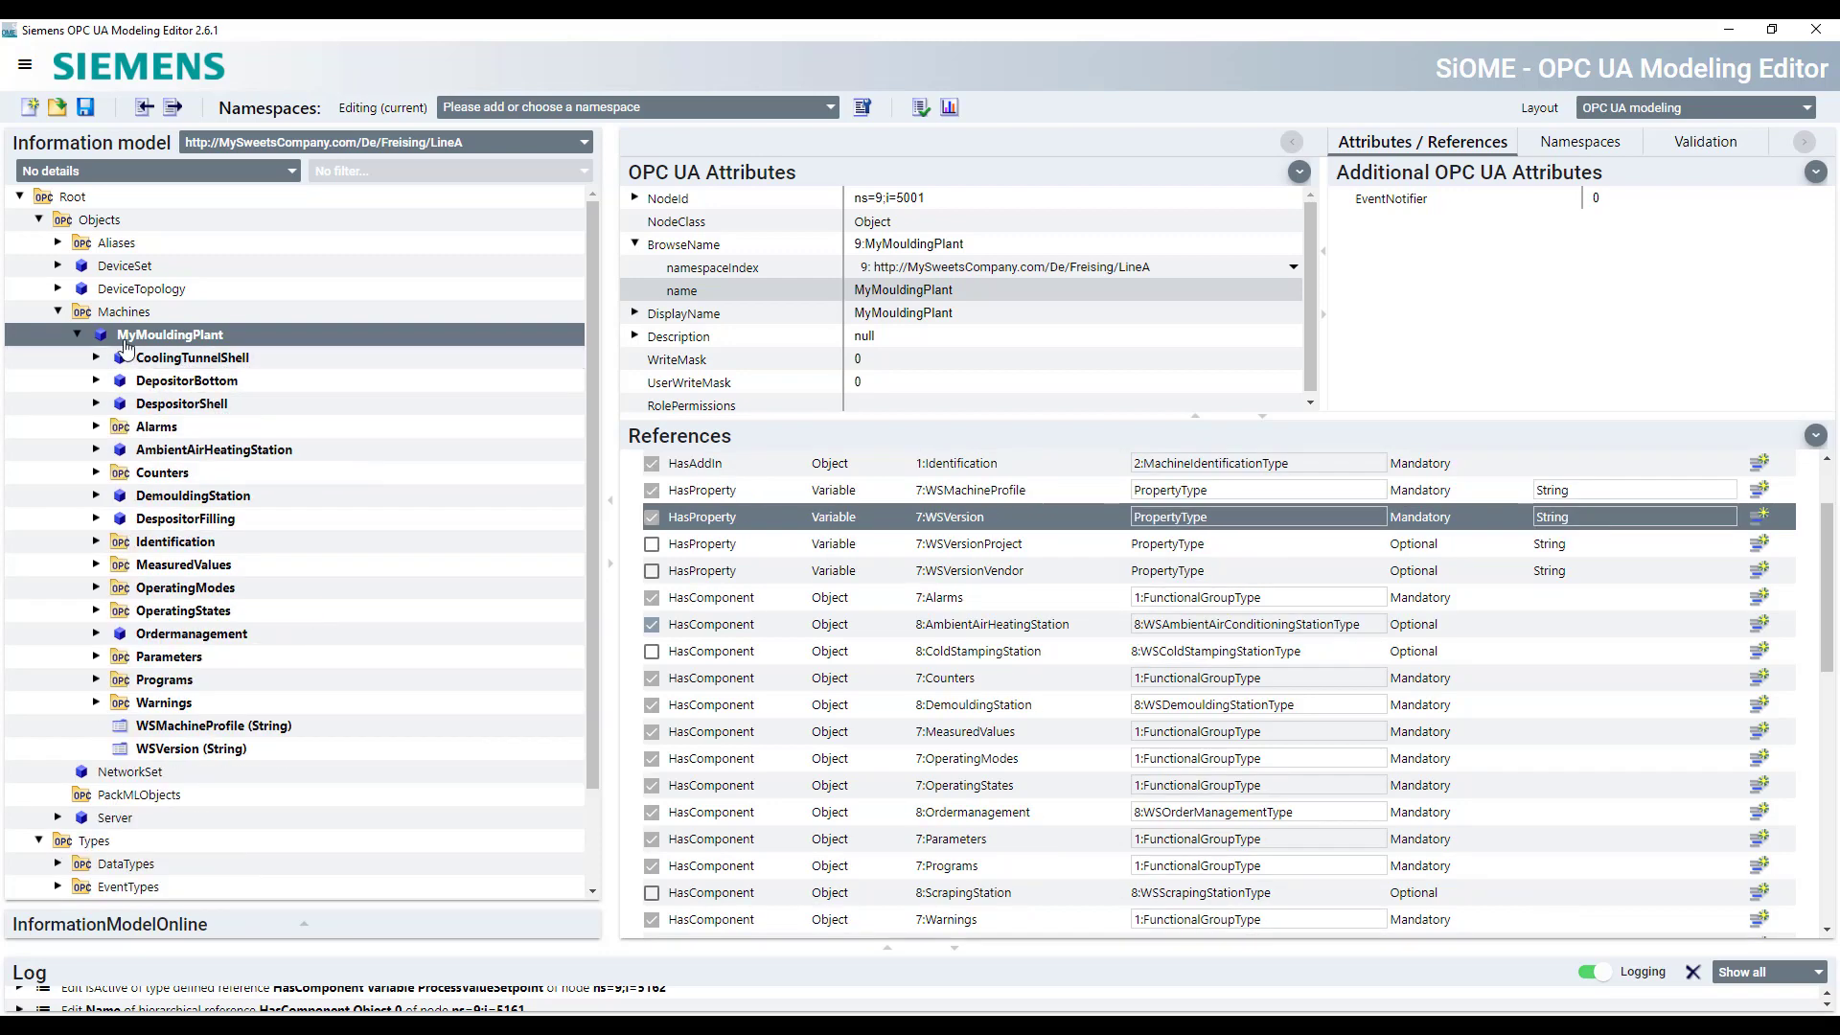
scroll(1150, 674, down, 10)
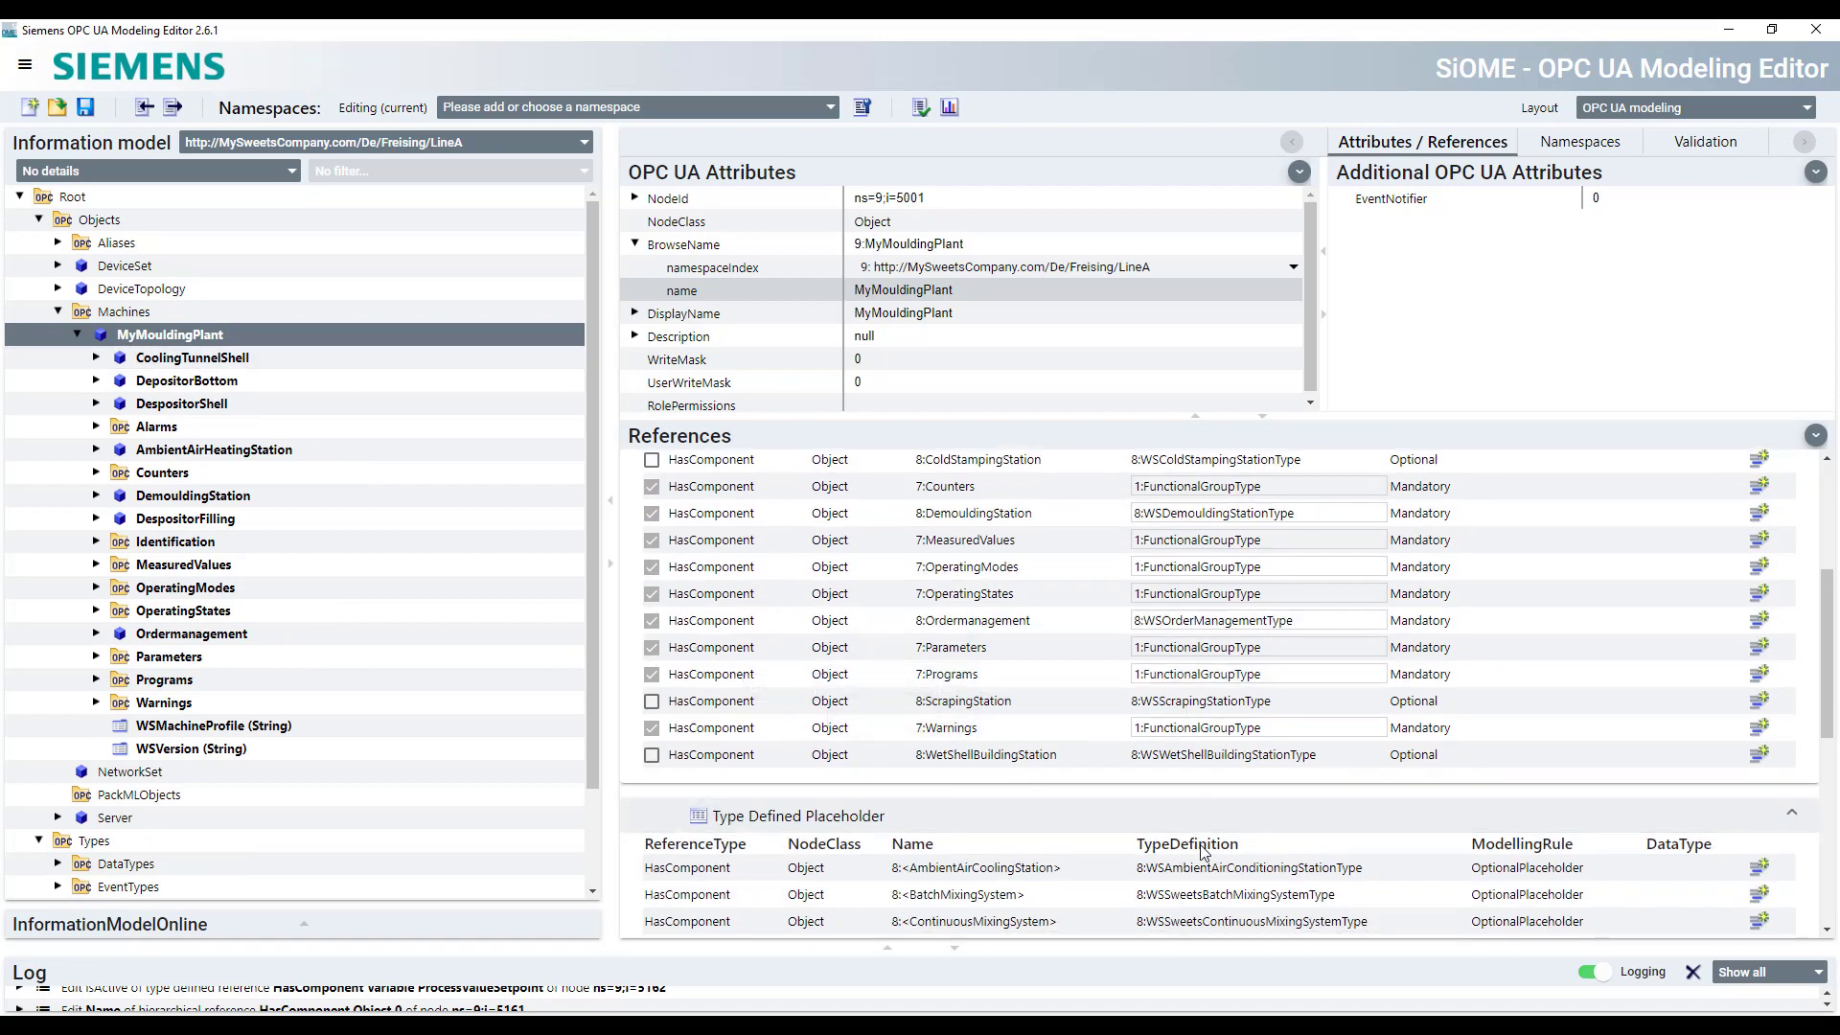
scroll(1064, 704, down, 5)
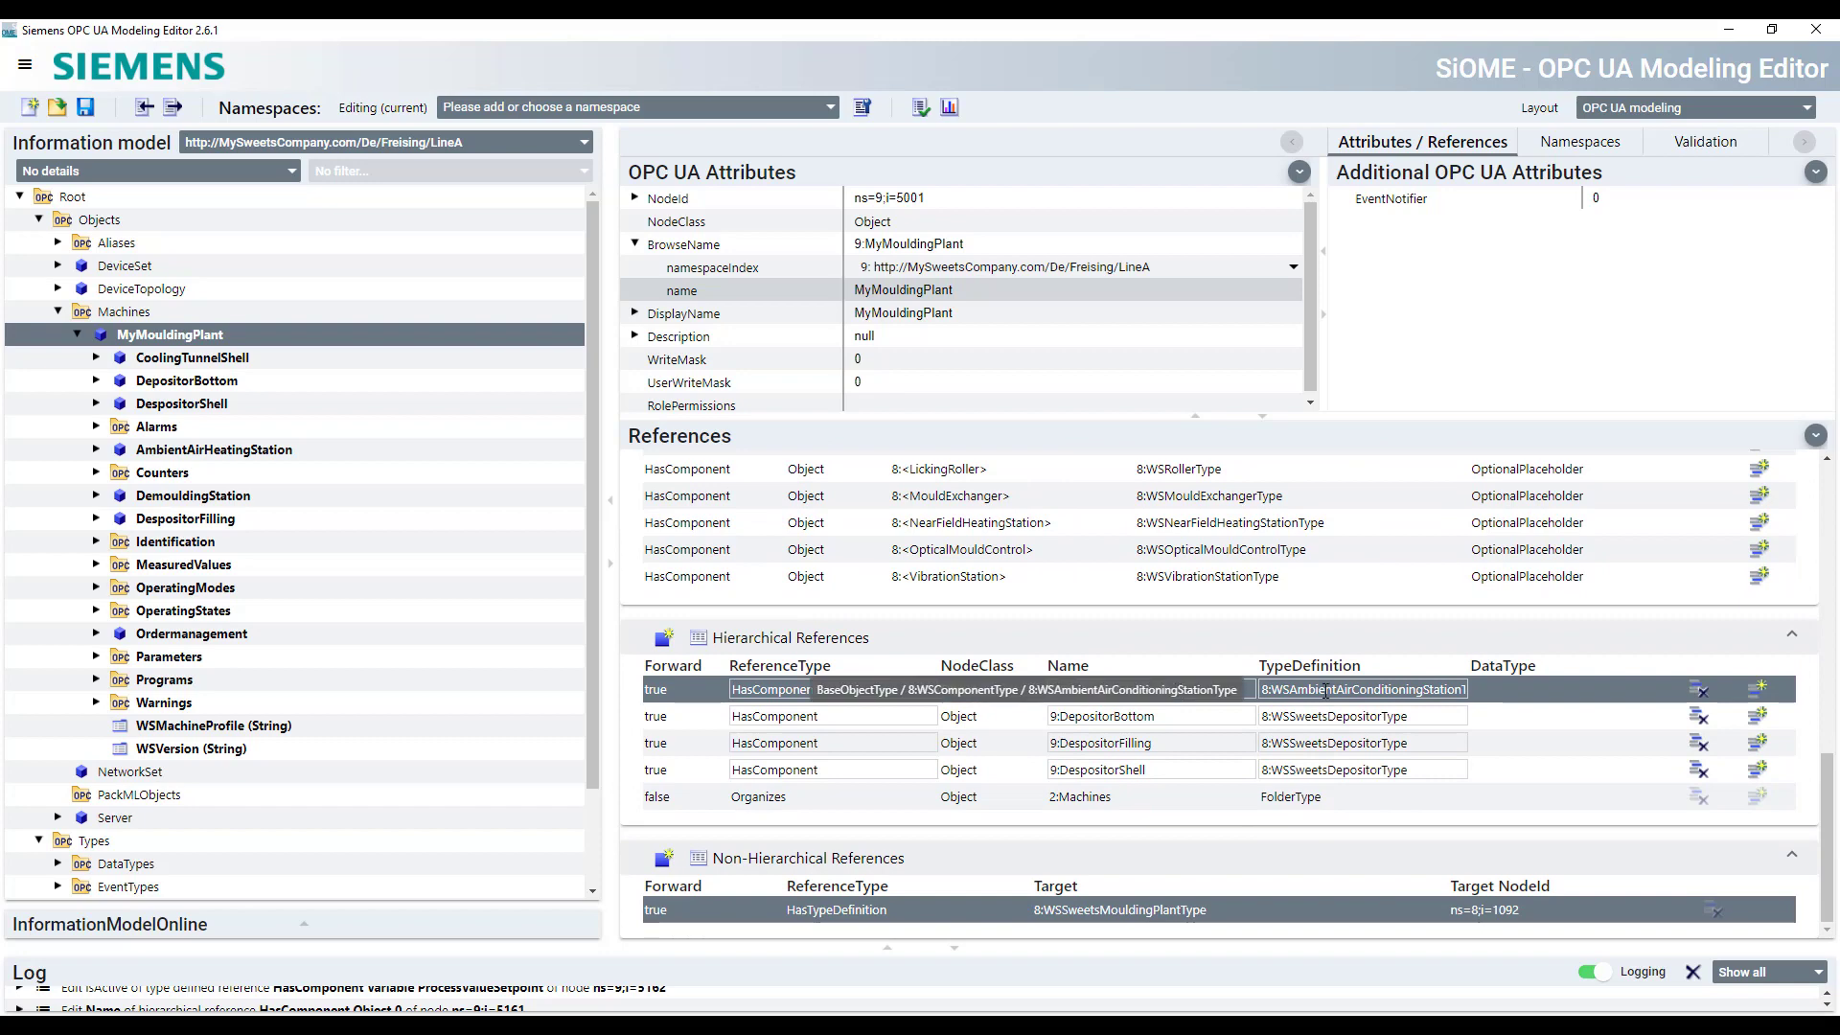
click(1764, 689)
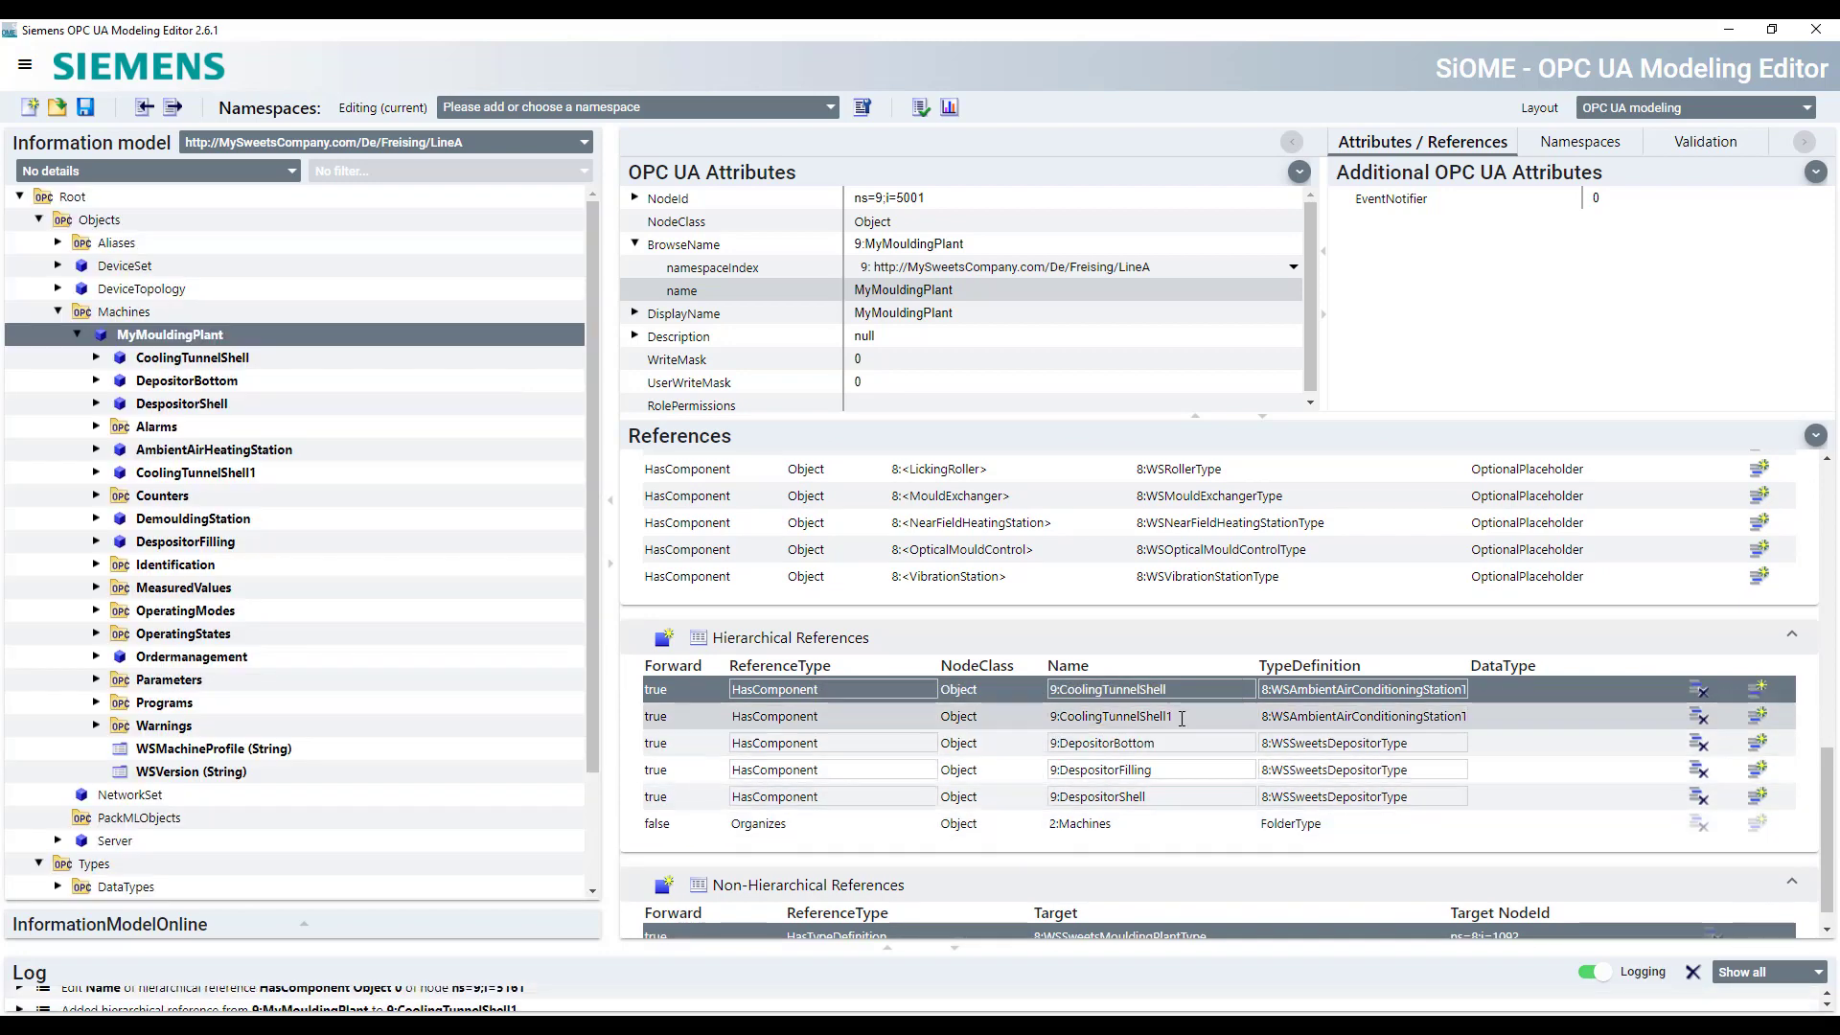
click(1180, 714)
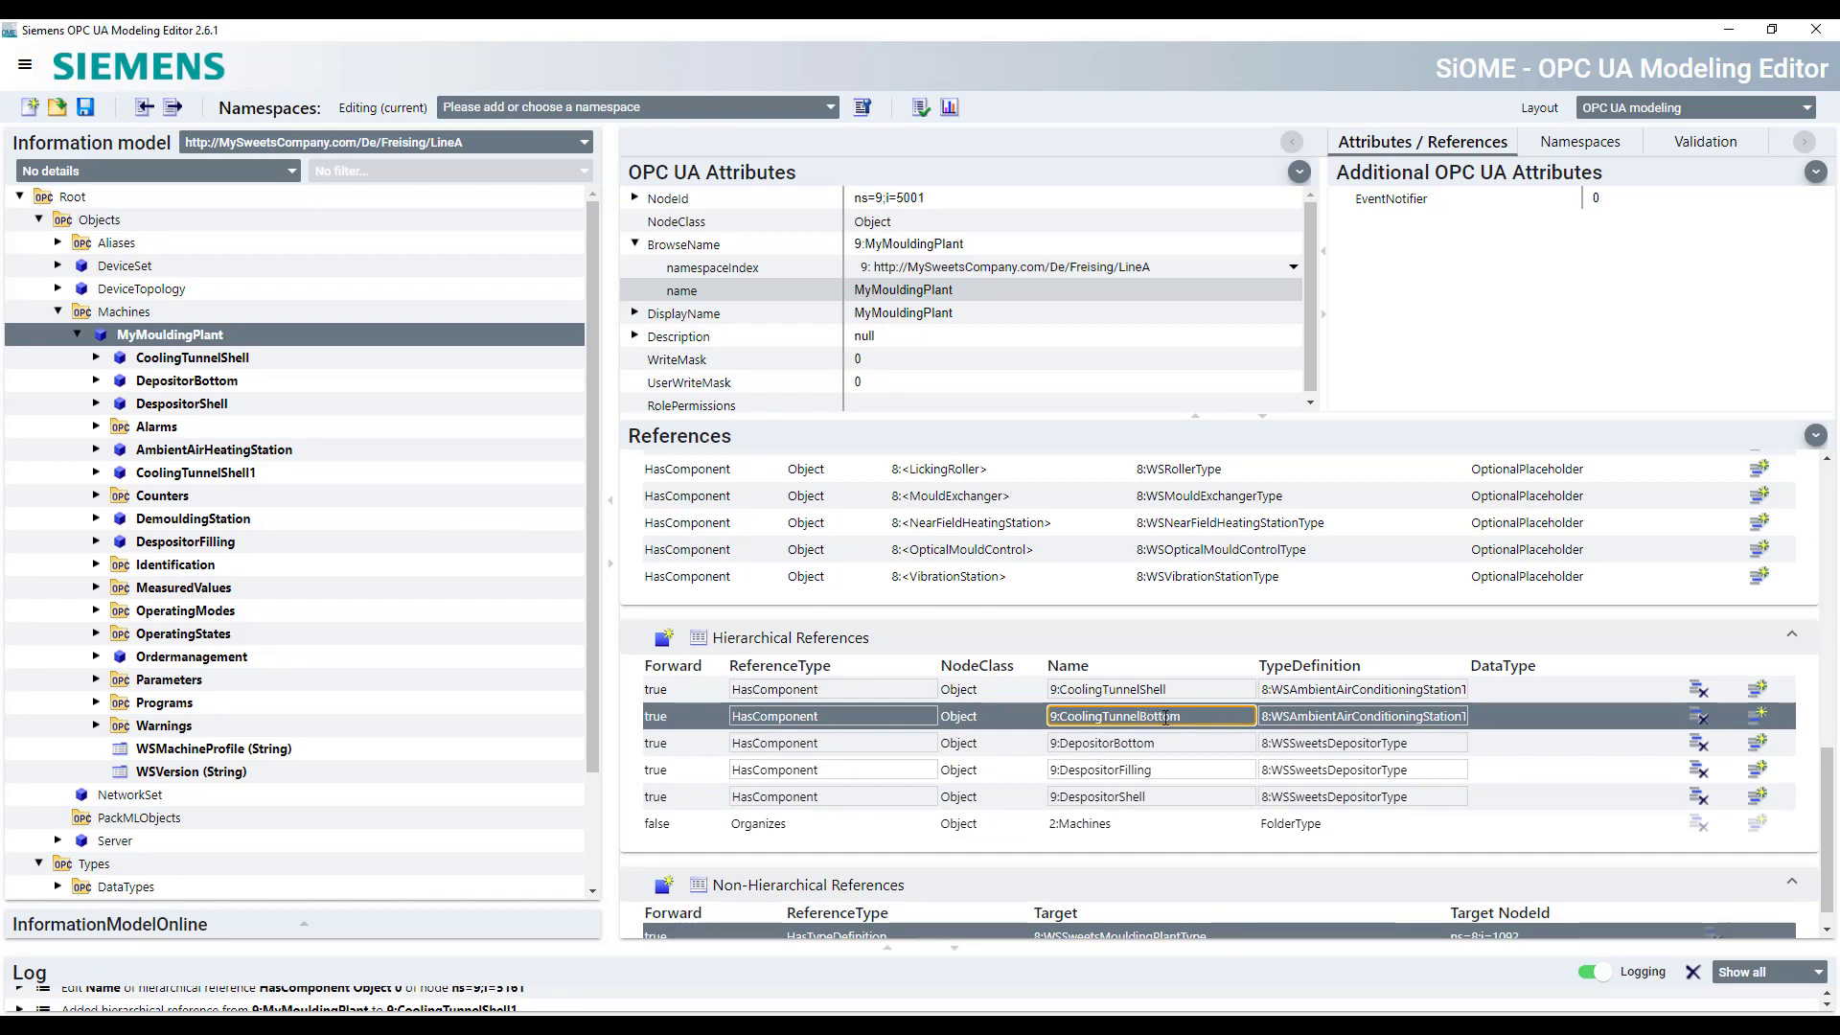
click(1165, 690)
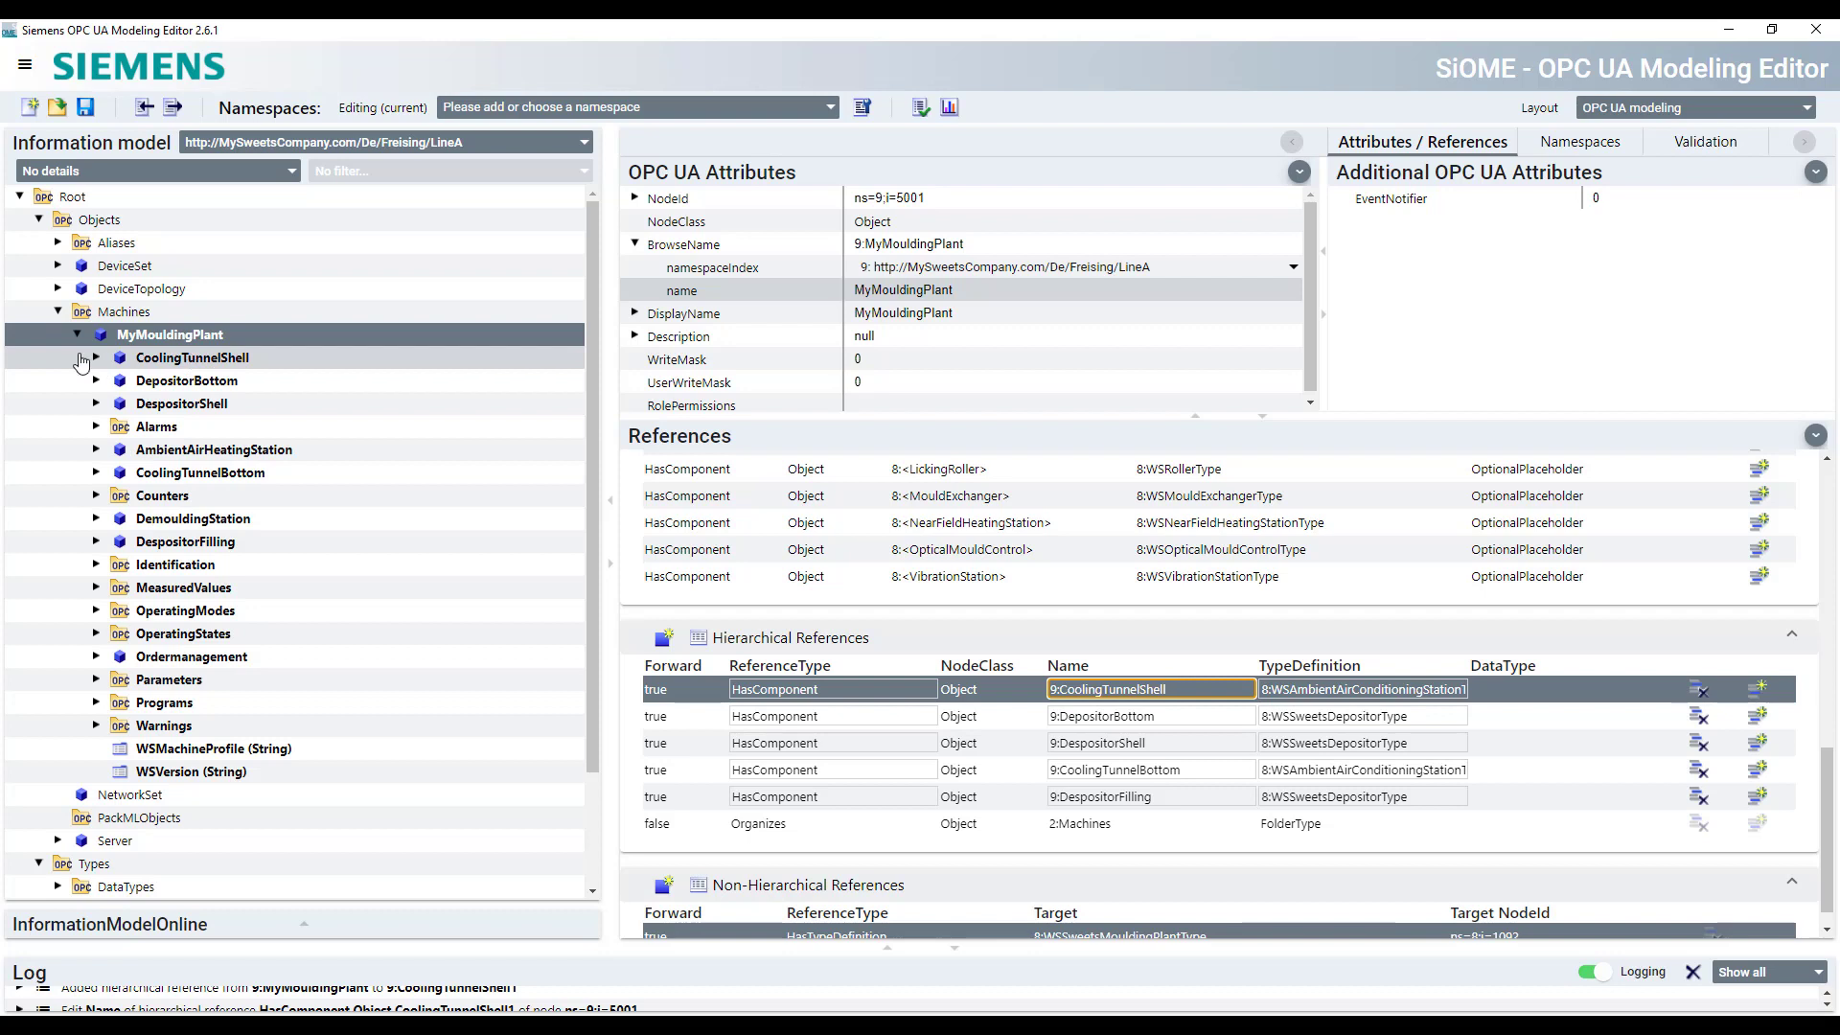
click(97, 475)
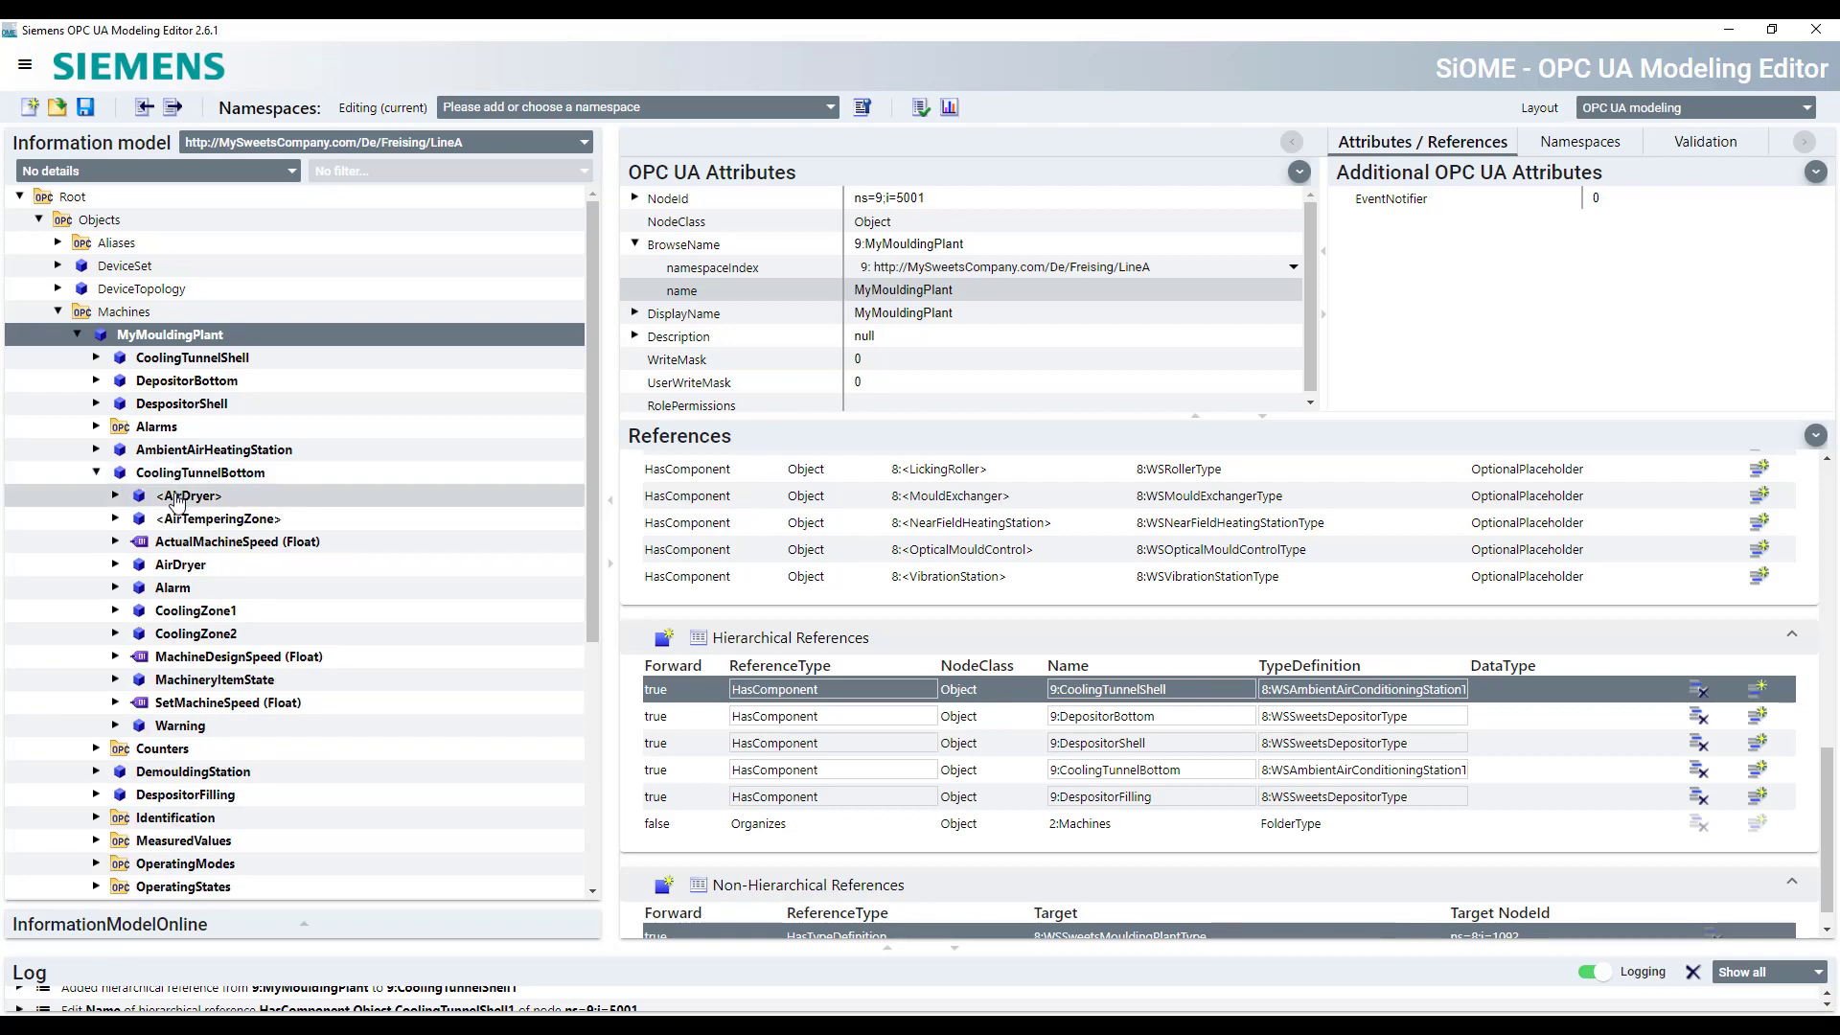